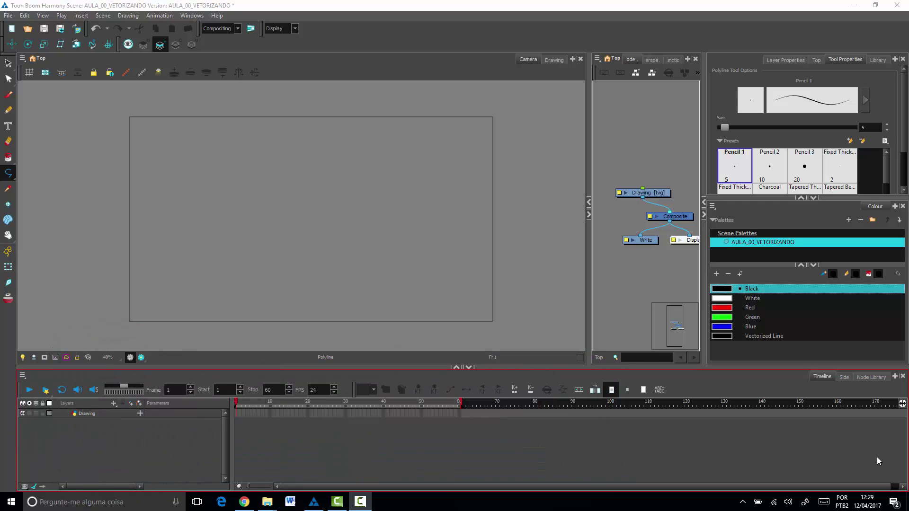
# Step: Activate the Brush tool and select the Drawing layer in the timeline
pyautogui.click(8, 94)
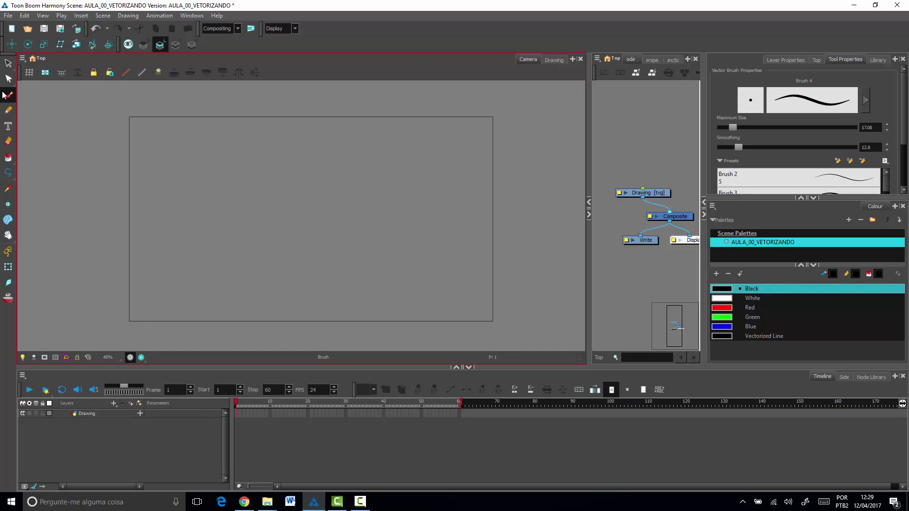
pyautogui.click(196, 430)
pyautogui.click(95, 415)
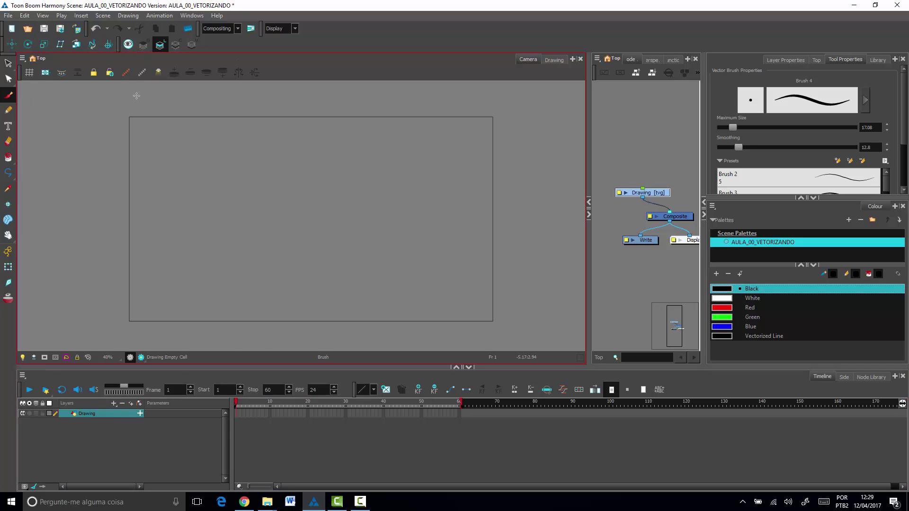
# Step: Import the PEIXE image from the REF folder as a single layer named PEIXE, kept as original bitmap with Fit alignment
pyautogui.click(13, 18)
pyautogui.moveTo(41, 143)
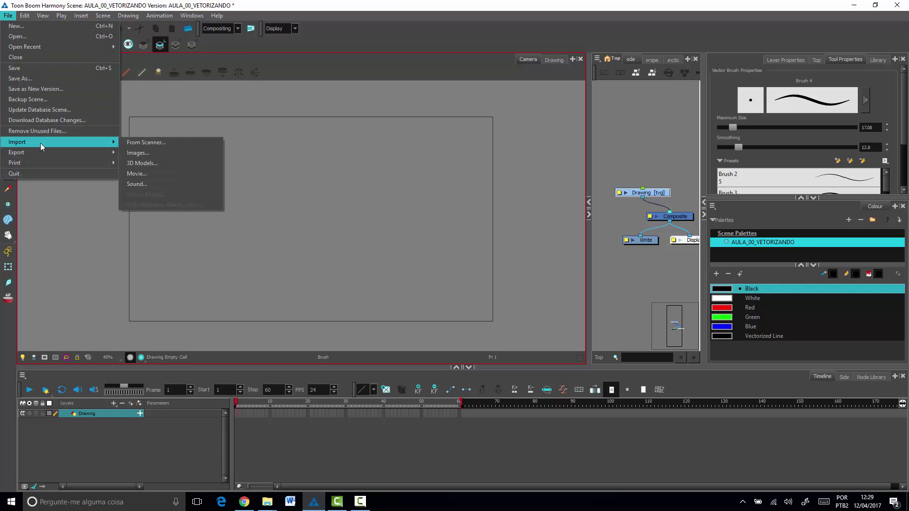
pyautogui.click(163, 153)
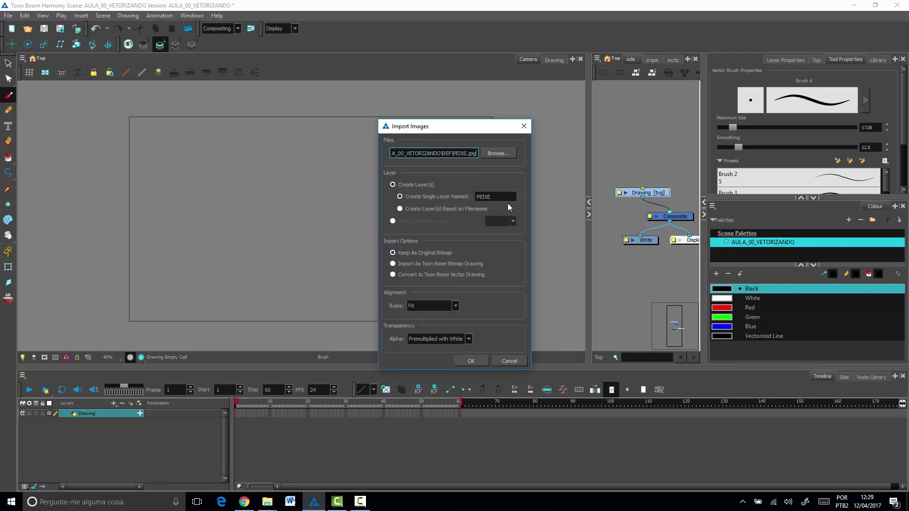
pyautogui.click(499, 153)
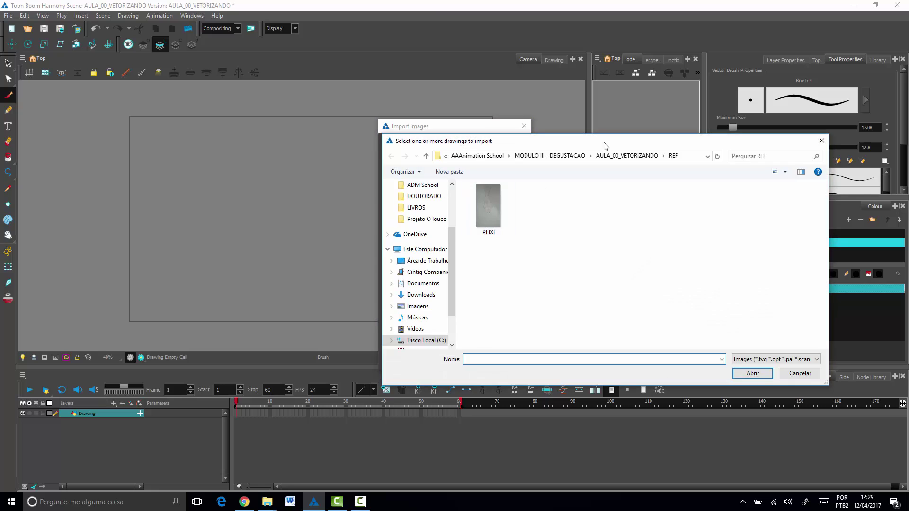
pyautogui.moveTo(397, 138); pyautogui.dragTo(359, 132)
pyautogui.click(398, 148)
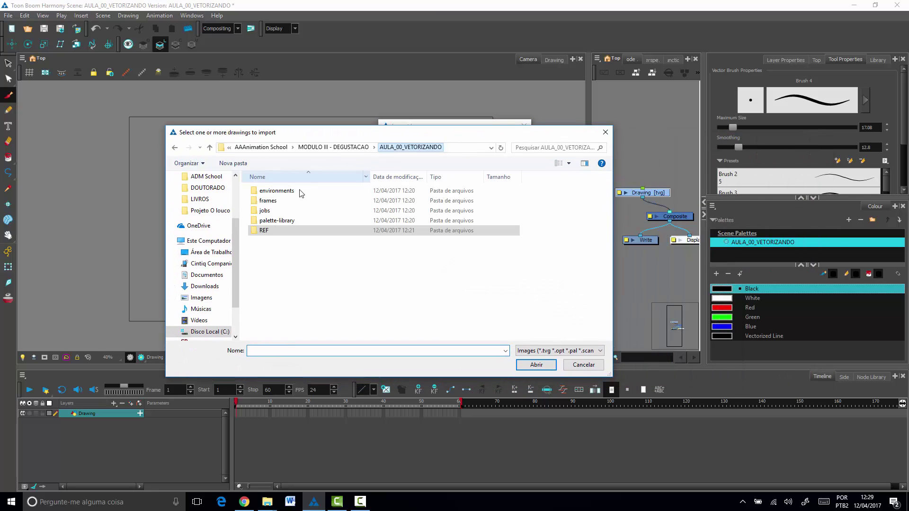
pyautogui.doubleClick(272, 231)
pyautogui.click(272, 189)
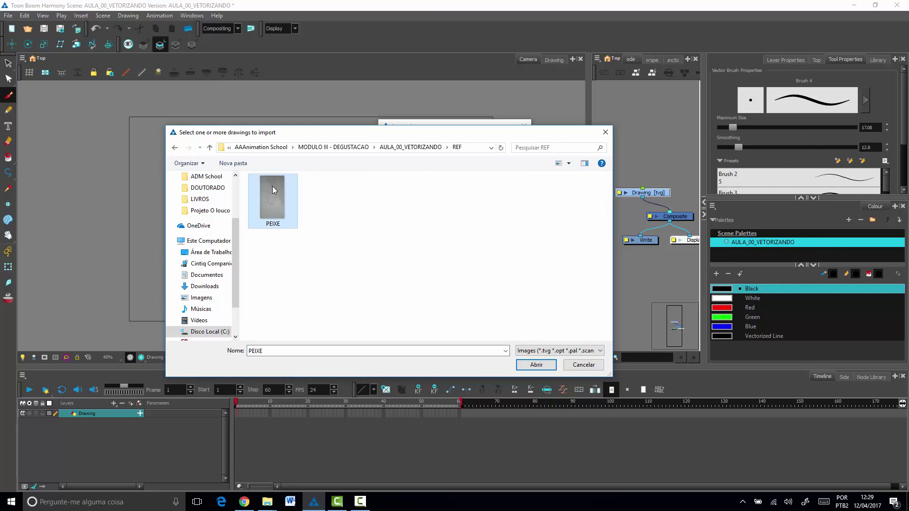
pyautogui.click(537, 365)
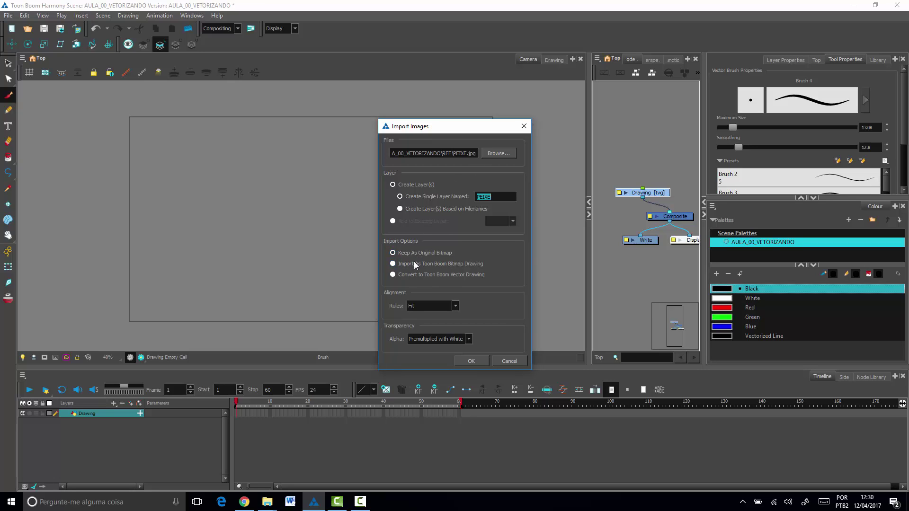
pyautogui.click(477, 363)
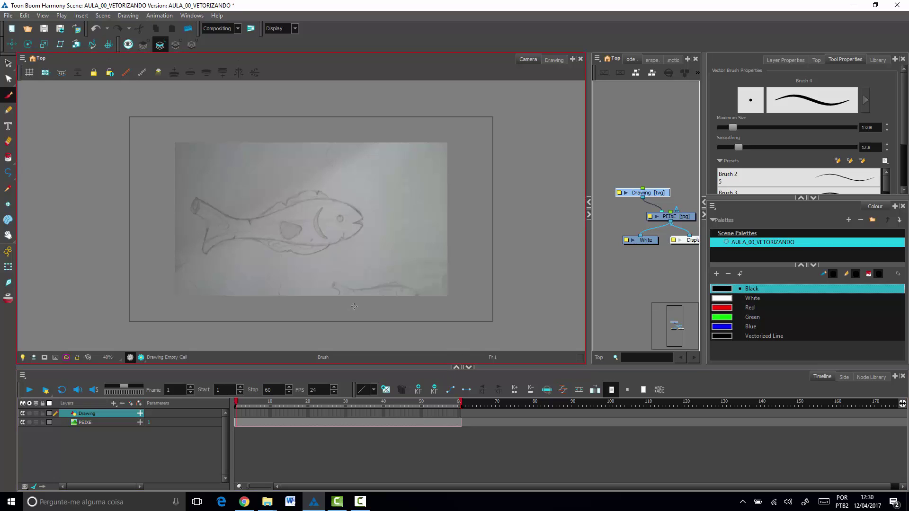
# Step: Enlarge the fish reference image to about the camera frame's size and shift it slightly right and up with the Transform tool
pyautogui.click(8, 267)
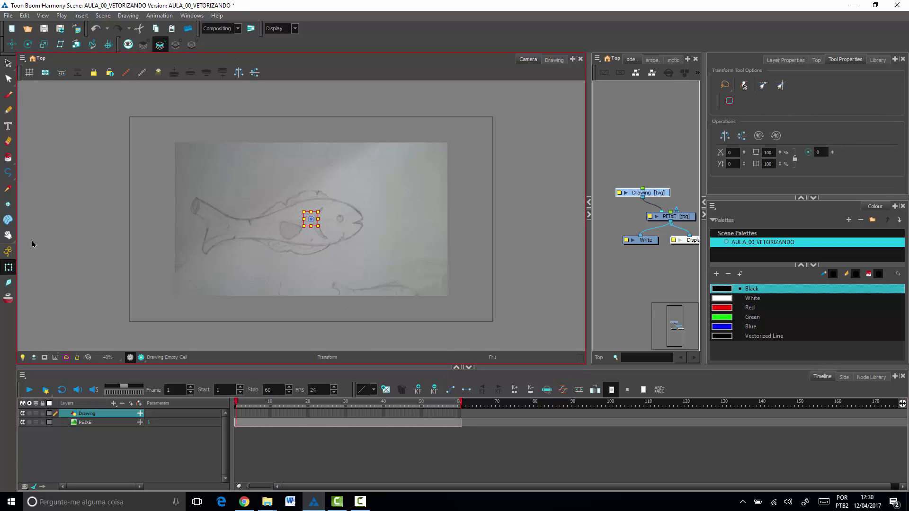
pyautogui.click(114, 430)
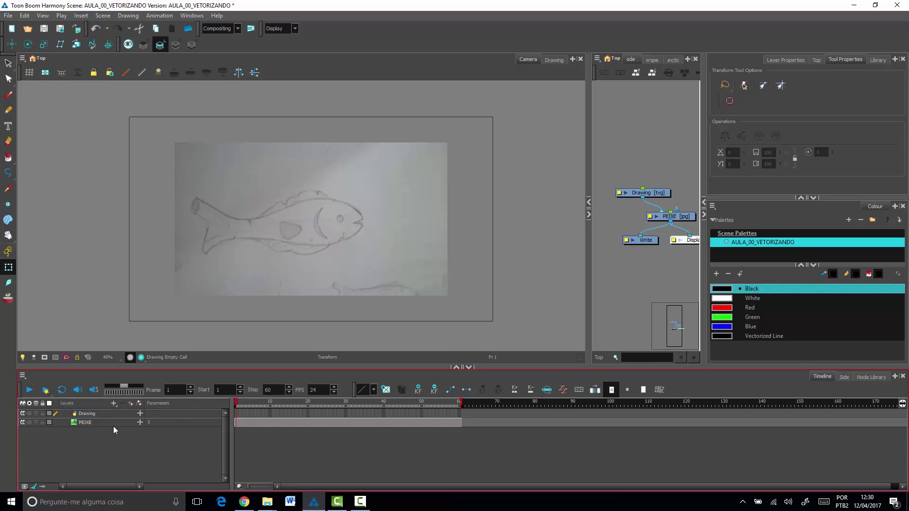
pyautogui.click(80, 426)
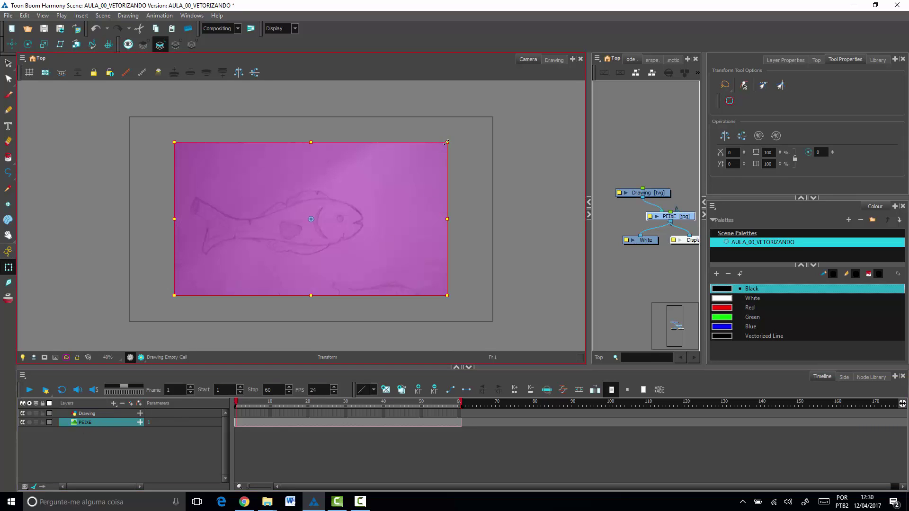
pyautogui.moveTo(447, 142); pyautogui.dragTo(502, 112)
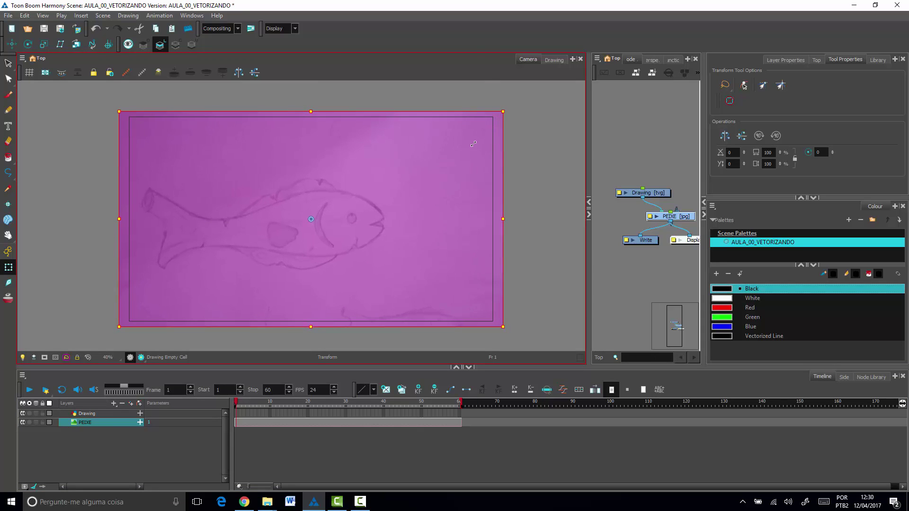
pyautogui.moveTo(428, 250); pyautogui.dragTo(448, 243)
pyautogui.click(546, 274)
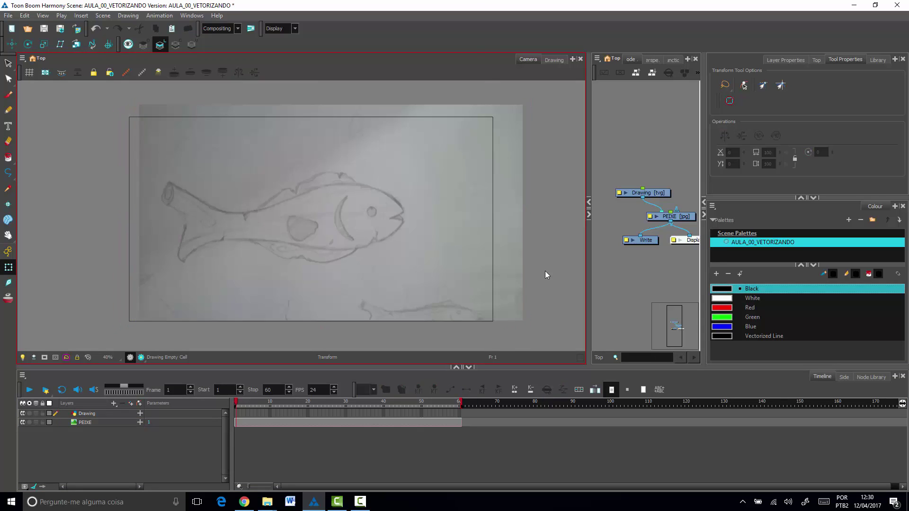
# Step: Lock the PEIXE reference layer and test the lock by trying to move the image in the camera view
pyautogui.click(95, 423)
pyautogui.click(98, 415)
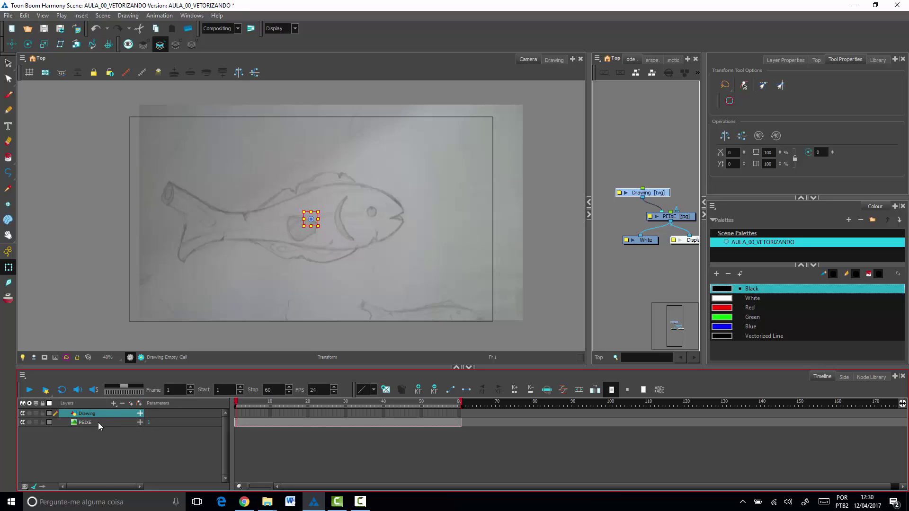
pyautogui.click(98, 423)
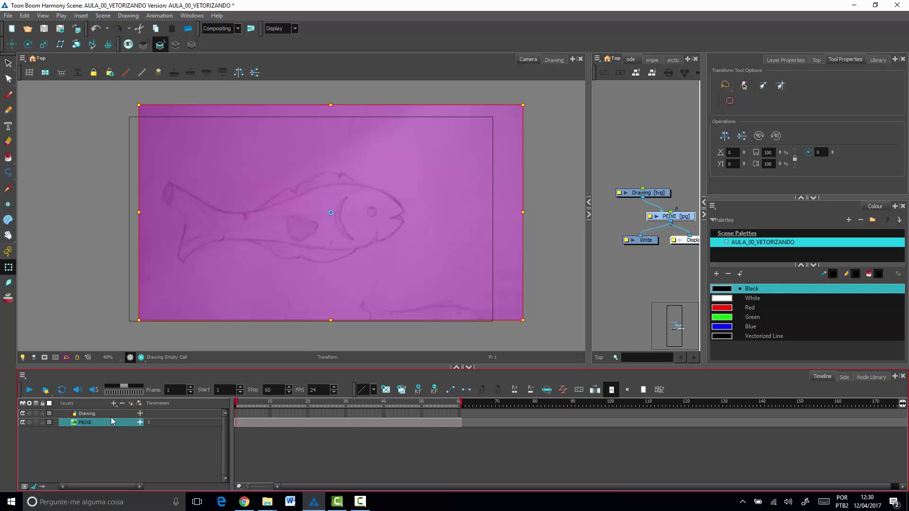
pyautogui.click(42, 422)
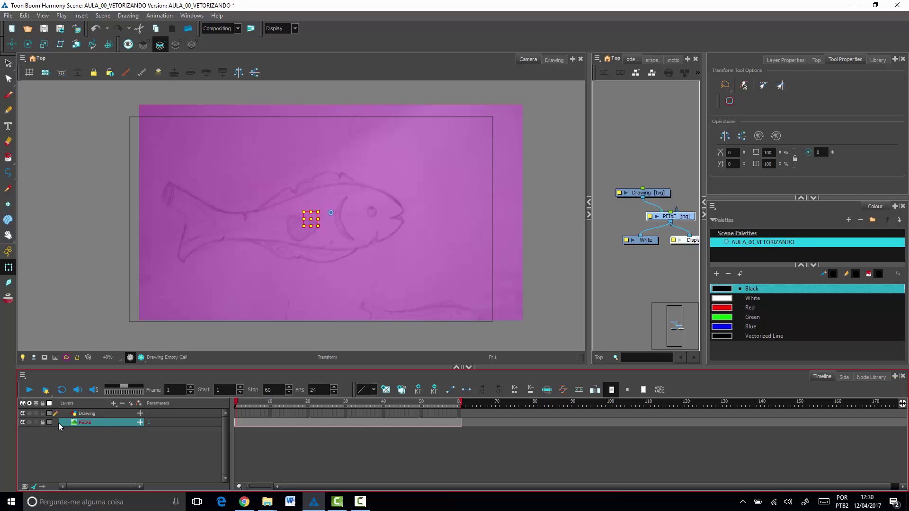
pyautogui.moveTo(445, 239)
pyautogui.mouseDown()
pyautogui.moveTo(289, 212)
pyautogui.moveTo(277, 286)
pyautogui.moveTo(371, 259)
pyautogui.mouseUp()
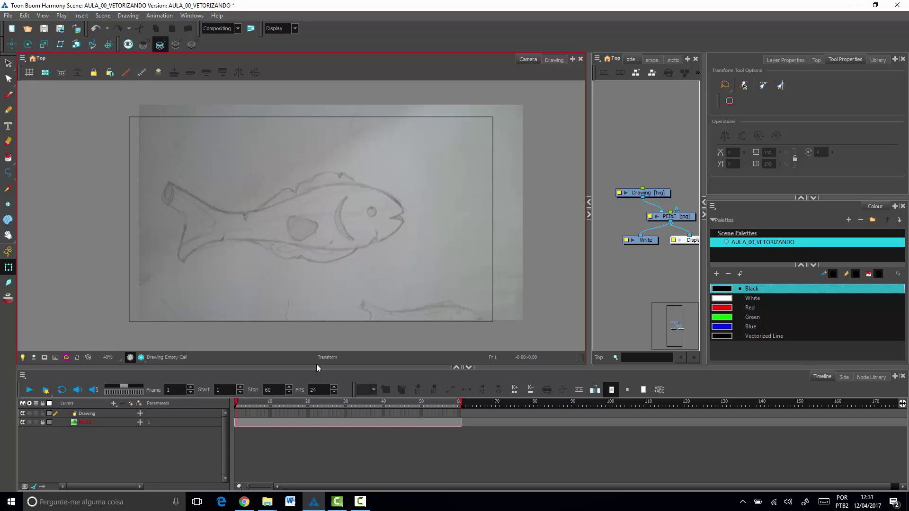
# Step: Rename the Drawing layer as PEIXE_FINAL
pyautogui.click(93, 414)
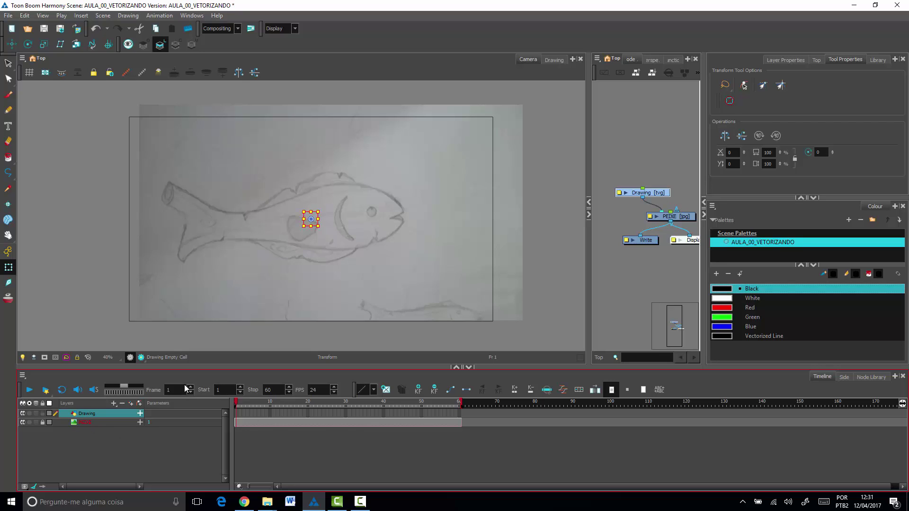
pyautogui.doubleClick(95, 414)
pyautogui.write('OEIXE_FINAL')
pyautogui.press('Return')
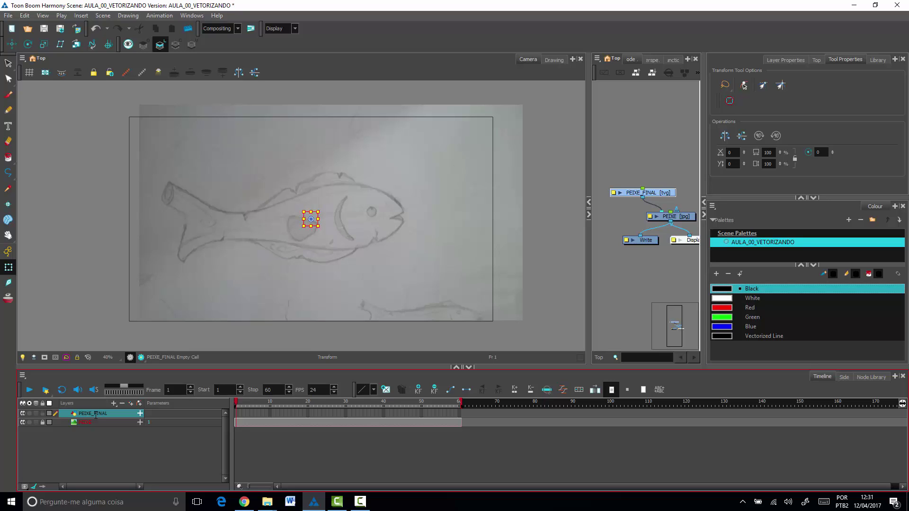
pyautogui.click(178, 446)
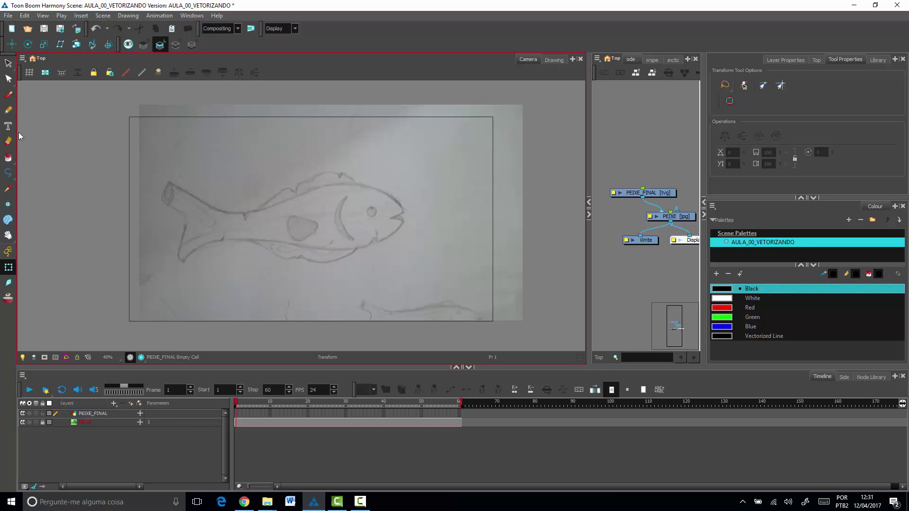
# Step: Review the Pencil tool and the Polyline tool's shape options, ending with the Brush tool active
pyautogui.click(10, 110)
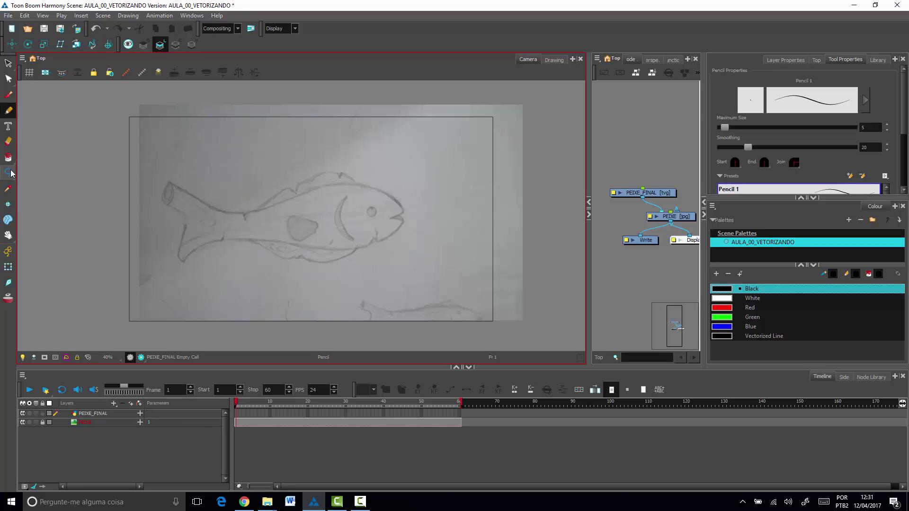
pyautogui.moveTo(10, 174)
pyautogui.mouseDown()
pyautogui.moveTo(21, 171)
pyautogui.moveTo(21, 201)
pyautogui.moveTo(22, 170)
pyautogui.moveTo(10, 175)
pyautogui.moveTo(30, 176)
pyautogui.moveTo(30, 192)
pyautogui.moveTo(13, 173)
pyautogui.moveTo(34, 202)
pyautogui.moveTo(16, 160)
pyautogui.mouseUp()
pyautogui.click(9, 174)
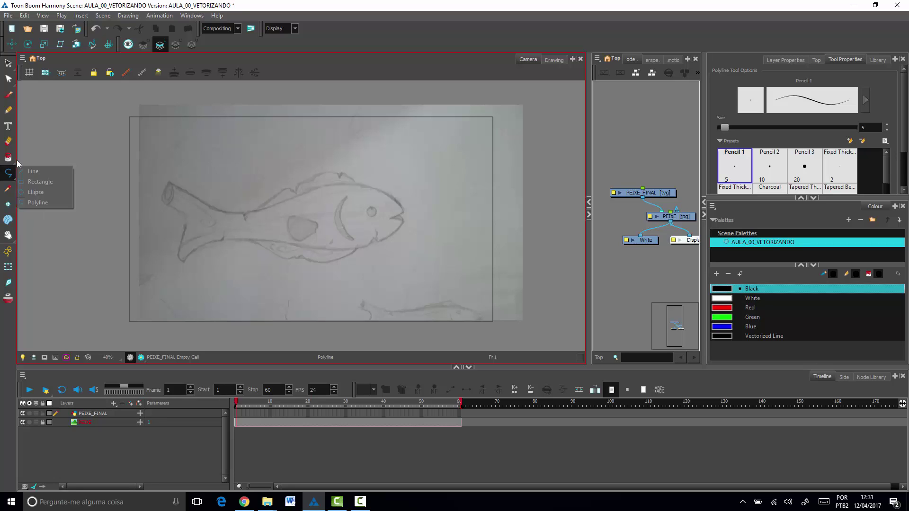
pyautogui.click(10, 94)
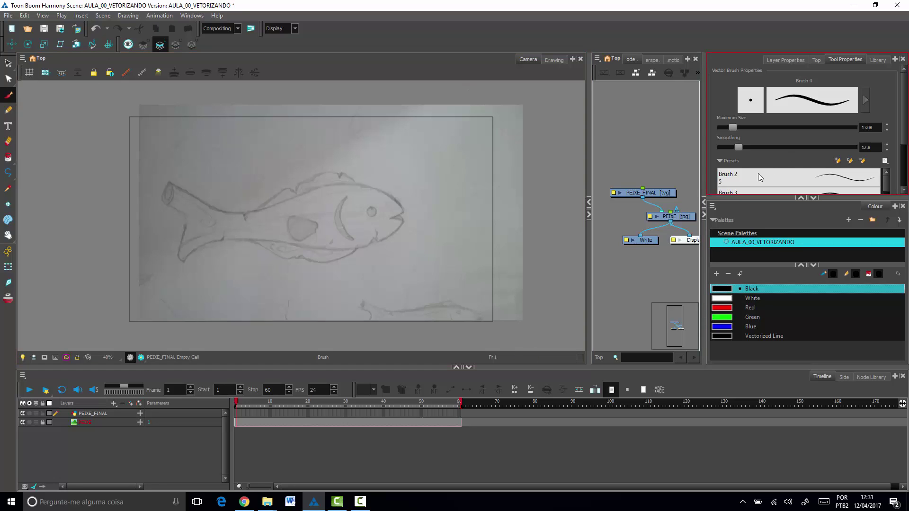
# Step: Collapse the node and colour views and widen the tool properties so the full brush preset list shows
pyautogui.click(589, 215)
pyautogui.moveTo(703, 174); pyautogui.dragTo(627, 184)
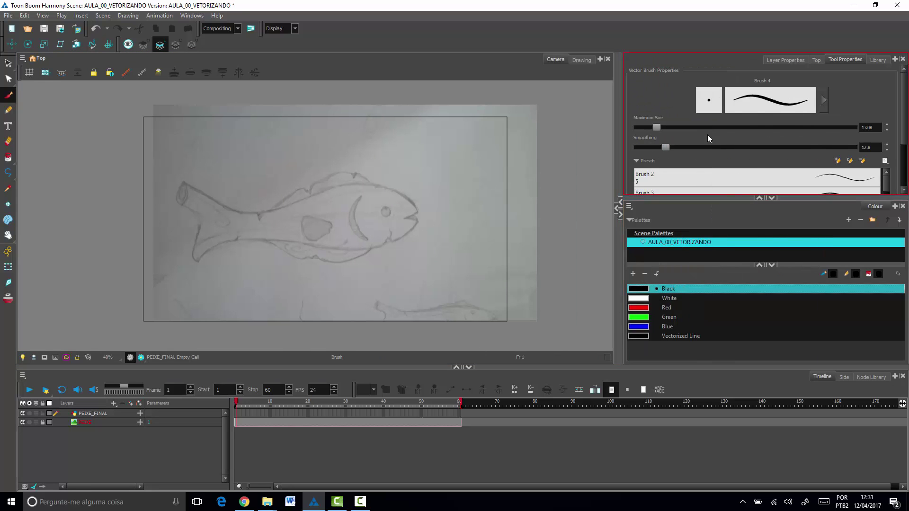
pyautogui.click(771, 198)
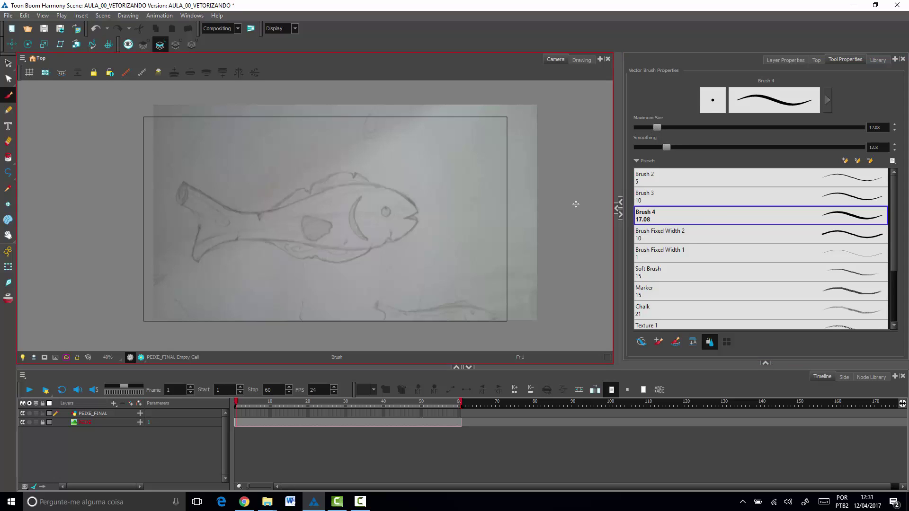
# Step: Set Brush 4's maximum size to 39 and paint curved test strokes in front of the fish's head
pyautogui.moveTo(664, 127)
pyautogui.mouseDown()
pyautogui.moveTo(789, 127)
pyautogui.moveTo(668, 128)
pyautogui.moveTo(707, 127)
pyautogui.moveTo(672, 127)
pyautogui.moveTo(682, 127)
pyautogui.mouseUp()
pyautogui.moveTo(500, 152)
pyautogui.mouseDown()
pyautogui.moveTo(488, 161)
pyautogui.moveTo(463, 232)
pyautogui.mouseUp()
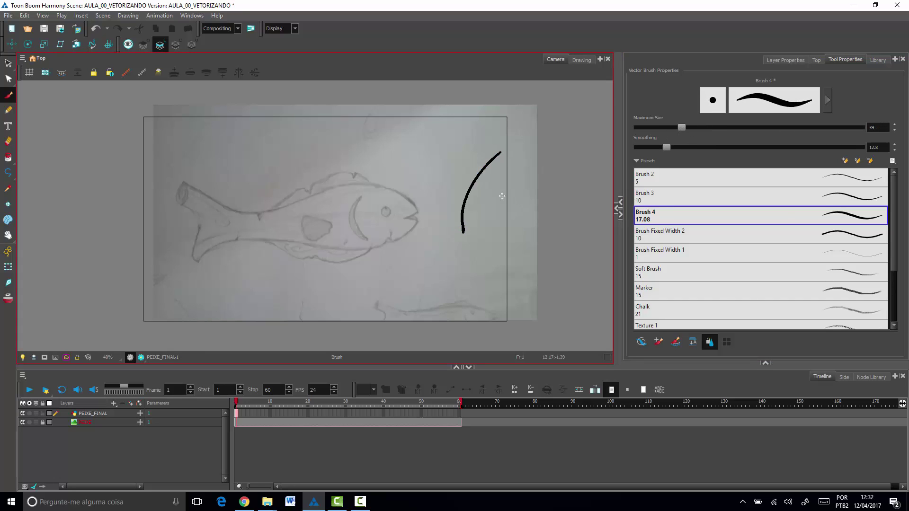
pyautogui.moveTo(522, 172); pyautogui.dragTo(468, 281)
pyautogui.moveTo(535, 215); pyautogui.dragTo(525, 251)
pyautogui.moveTo(502, 285); pyautogui.dragTo(481, 302)
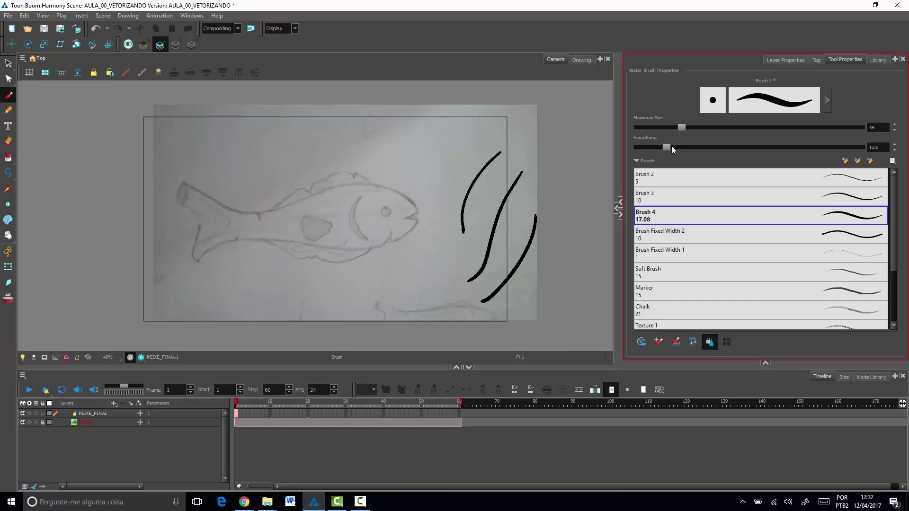
# Step: Undo all the test strokes painted in front of the fish
pyautogui.hotkey('ctrl', 'z')
pyautogui.hotkey('ctrl', 'z')
pyautogui.hotkey('ctrl', 'z')
pyautogui.hotkey('ctrl', 'z')
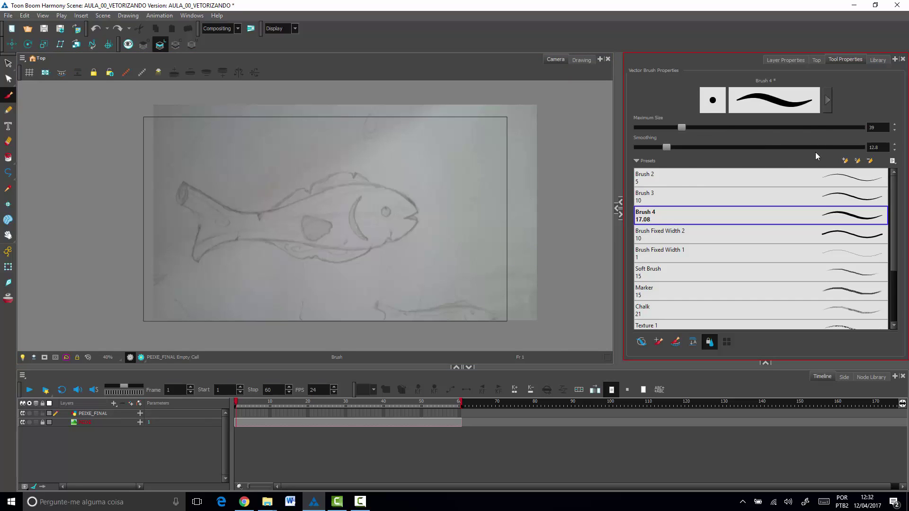
# Step: Set the brush's minimum size to 0% in its detailed properties and paint a long diagonal test stroke across the fish
pyautogui.click(827, 100)
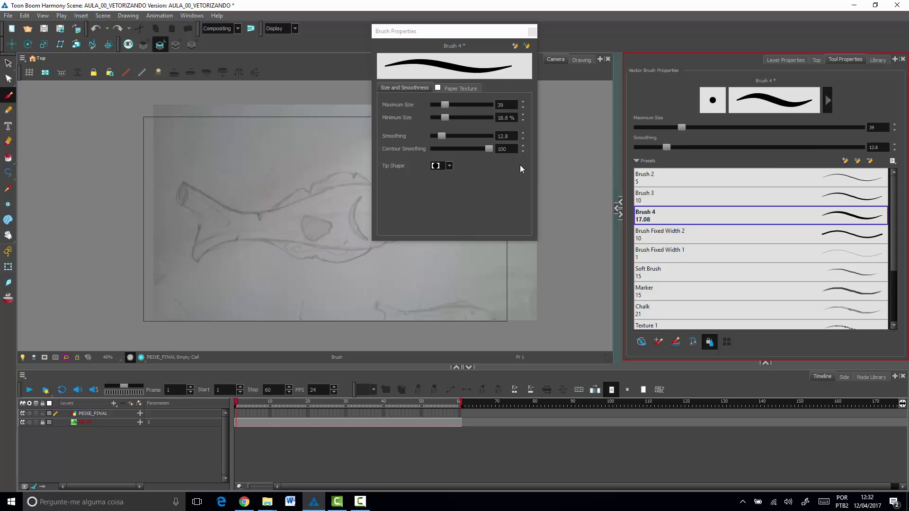
pyautogui.moveTo(441, 118); pyautogui.dragTo(442, 117)
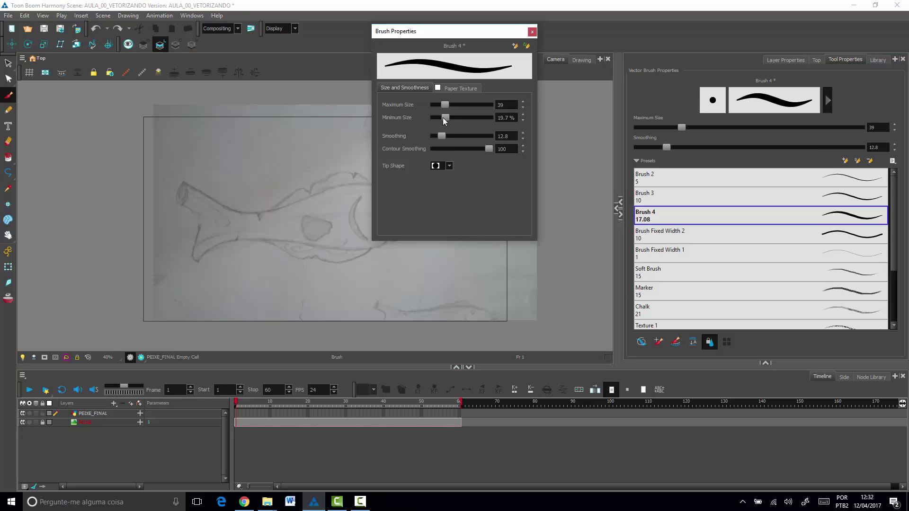
pyautogui.moveTo(490, 34); pyautogui.dragTo(556, 54)
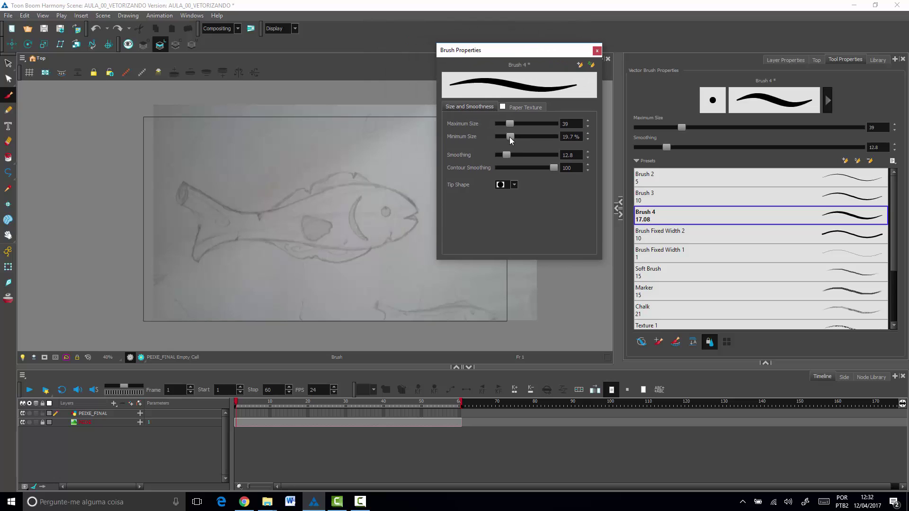
pyautogui.moveTo(510, 137); pyautogui.dragTo(494, 137)
pyautogui.moveTo(367, 137); pyautogui.dragTo(156, 255)
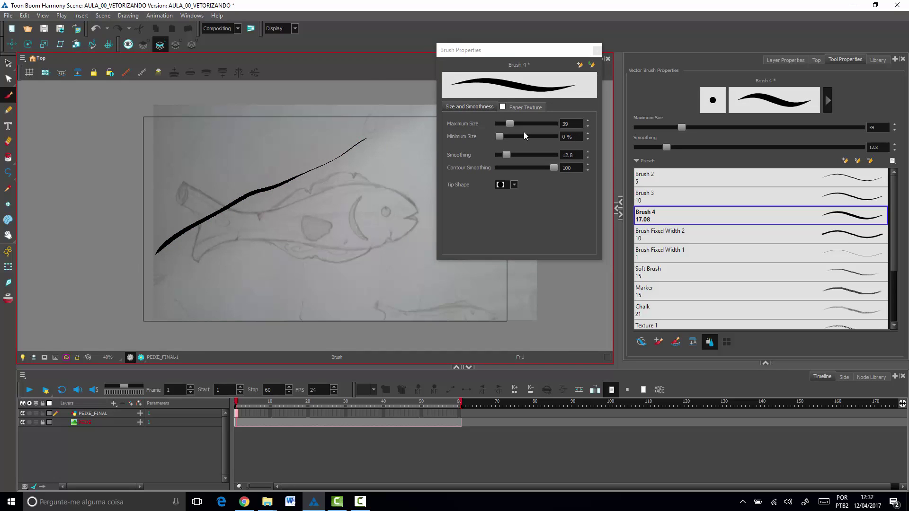
# Step: Set the brush's minimum size to 53% and paint two diagonal test strokes over the fish's body
pyautogui.moveTo(499, 138); pyautogui.dragTo(530, 138)
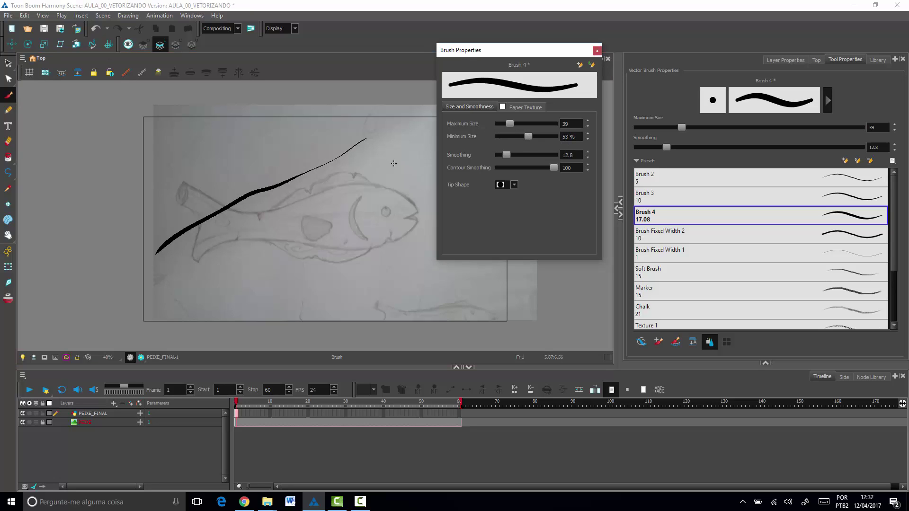
pyautogui.moveTo(390, 169); pyautogui.dragTo(259, 241)
pyautogui.moveTo(384, 195); pyautogui.dragTo(252, 271)
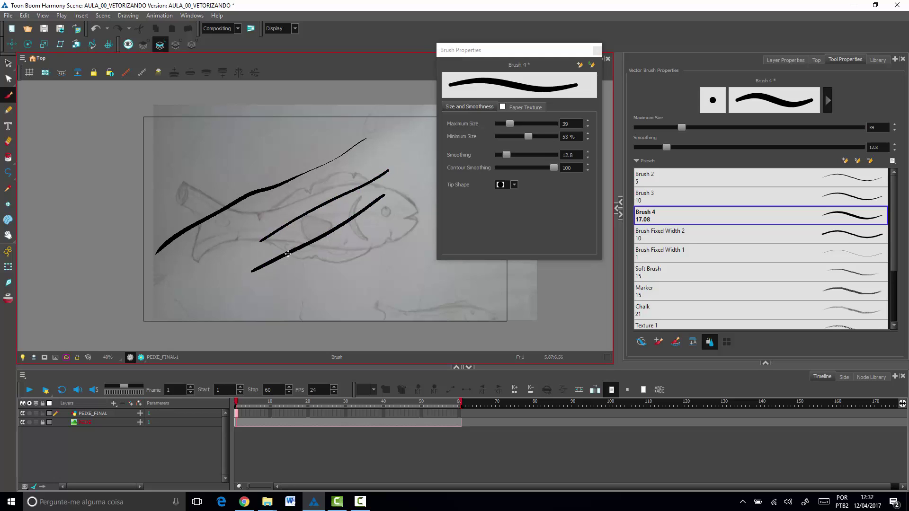
# Step: Set the brush's minimum size to 19.7% and delete all the test strokes over the fish
pyautogui.moveTo(530, 140); pyautogui.dragTo(510, 140)
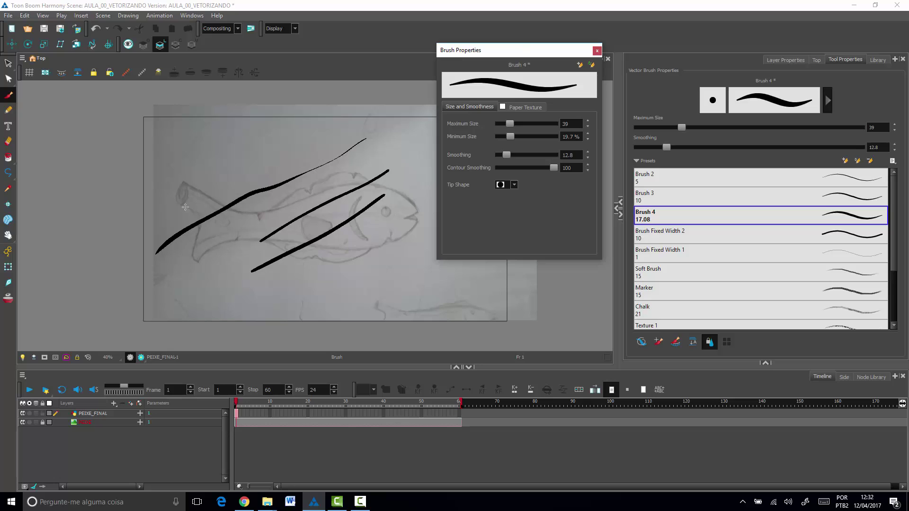
pyautogui.click(8, 63)
pyautogui.moveTo(359, 136)
pyautogui.mouseDown()
pyautogui.moveTo(260, 128)
pyautogui.moveTo(441, 213)
pyautogui.mouseUp()
pyautogui.press('Delete')
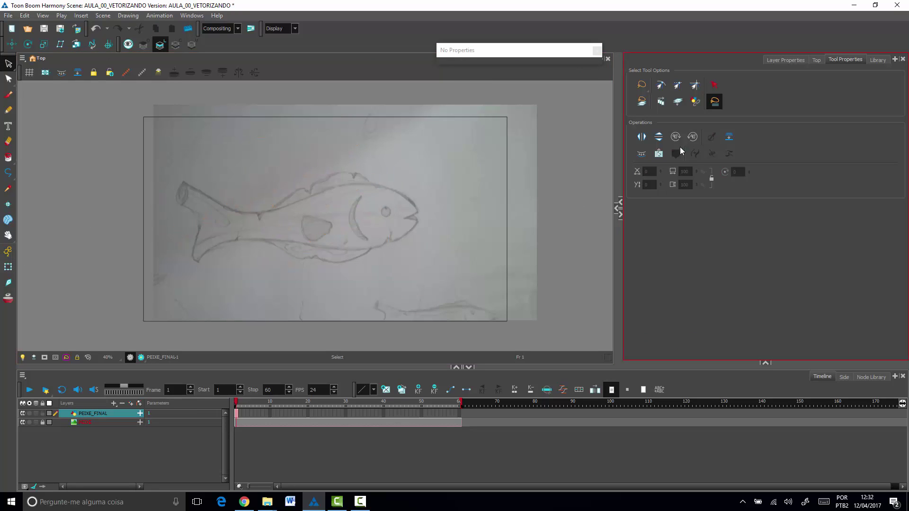
# Step: Set the brush's smoothing to 0, paint a test stroke above the fish's back and inspect its points with the Contour Editor
pyautogui.hotkey('alt', 'b')
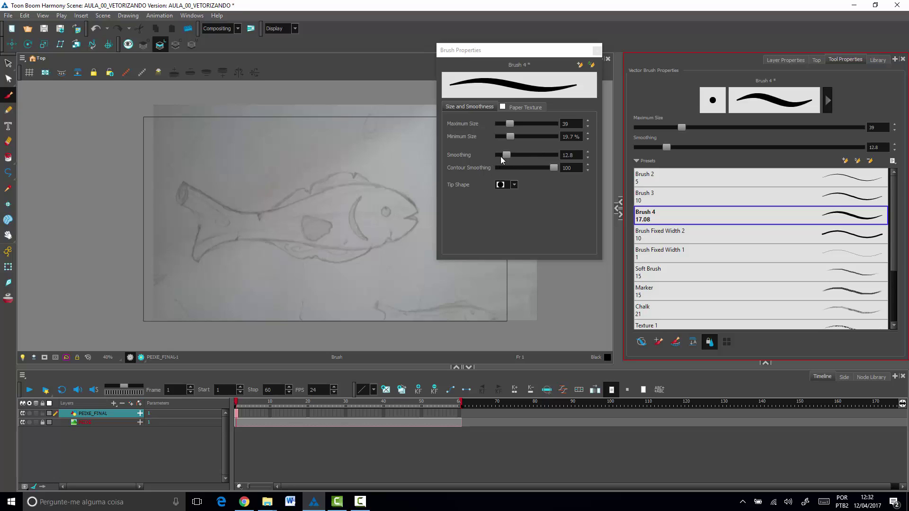
pyautogui.moveTo(505, 155); pyautogui.dragTo(492, 155)
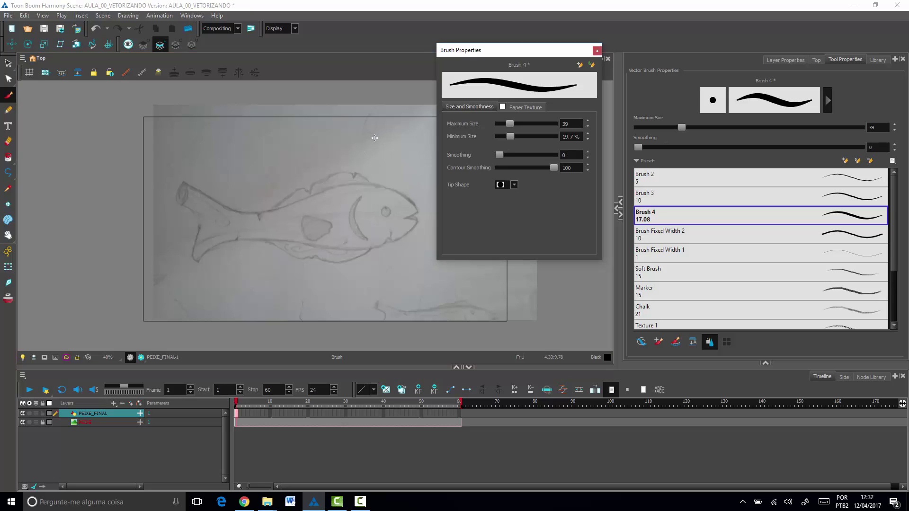
pyautogui.moveTo(376, 138); pyautogui.dragTo(280, 210)
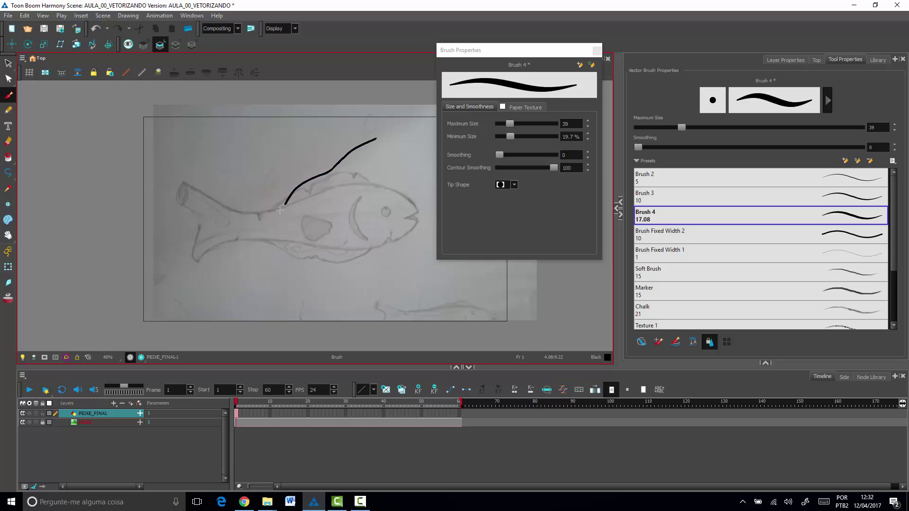
pyautogui.click(8, 79)
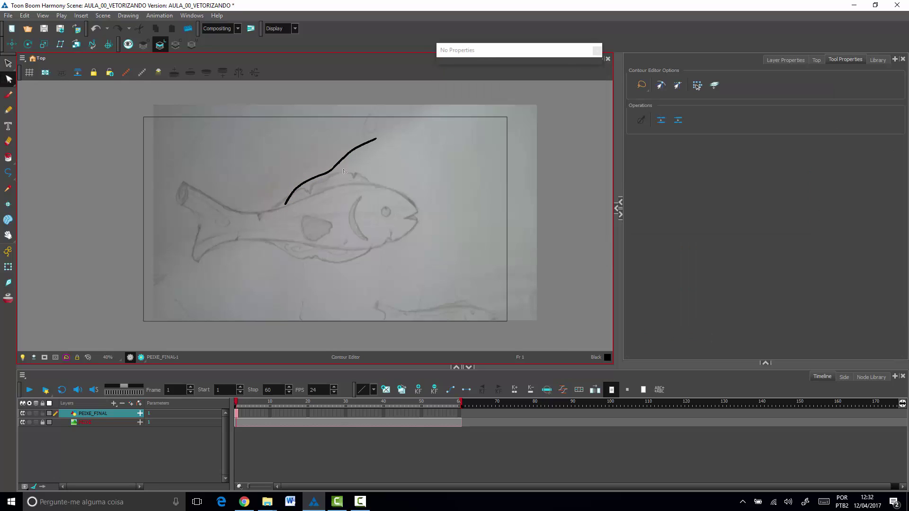
pyautogui.moveTo(449, 126); pyautogui.dragTo(417, 127)
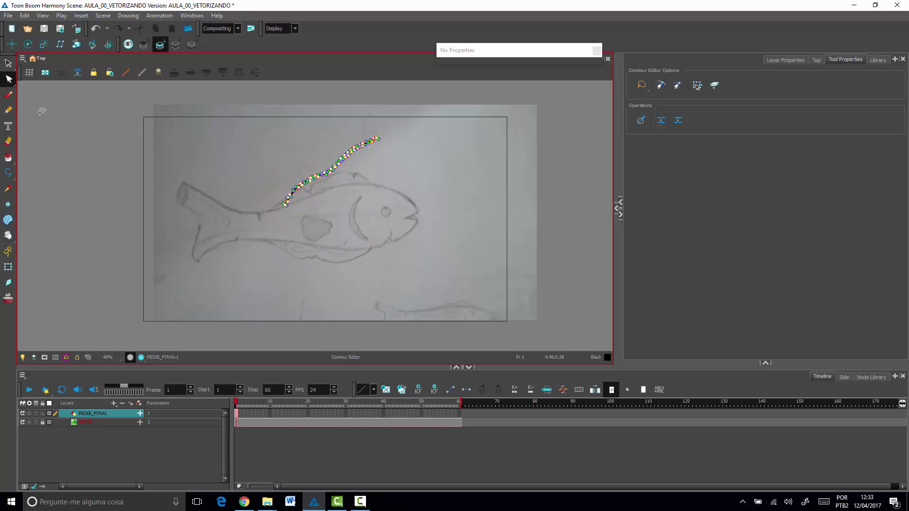
# Step: Set the Pencil's smoothing to 0 and draw a wavy test line across the fish's body
pyautogui.click(8, 109)
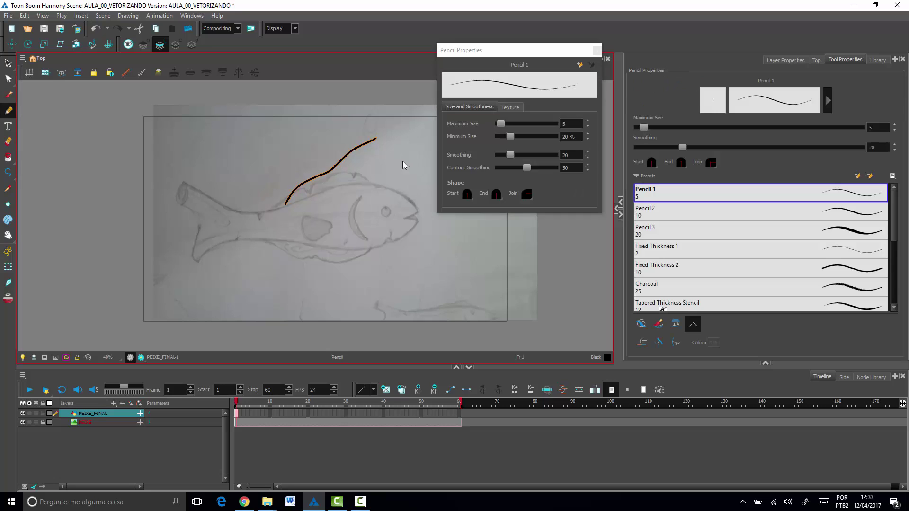
pyautogui.moveTo(508, 154)
pyautogui.mouseDown()
pyautogui.moveTo(422, 178)
pyautogui.moveTo(389, 172)
pyautogui.moveTo(321, 217)
pyautogui.mouseUp()
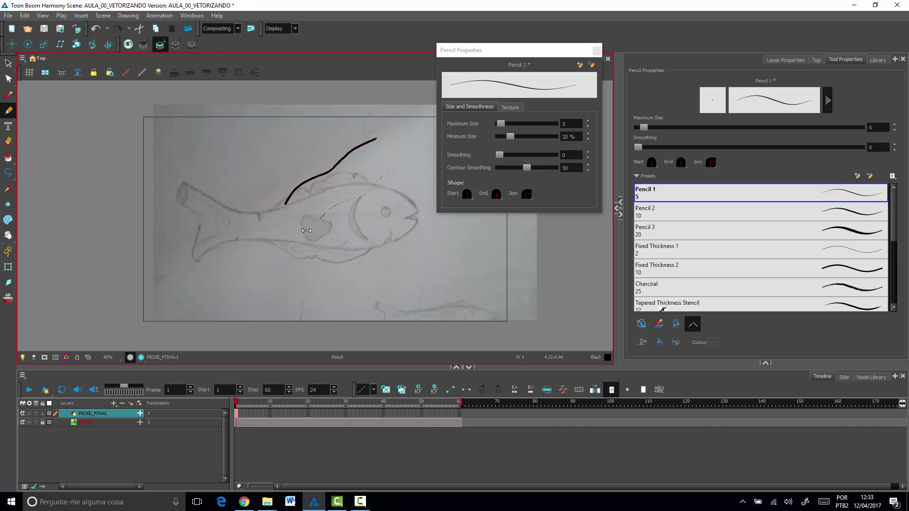
# Step: Compare the contour points of the brush and pencil test strokes, and delete both strokes
pyautogui.hotkey('alt', 'q')
pyautogui.click(351, 196)
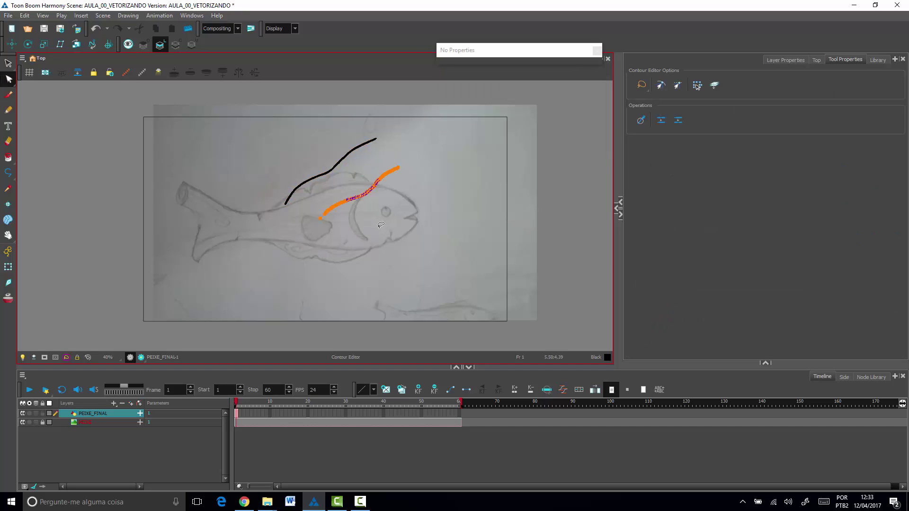
pyautogui.moveTo(424, 167); pyautogui.dragTo(401, 246)
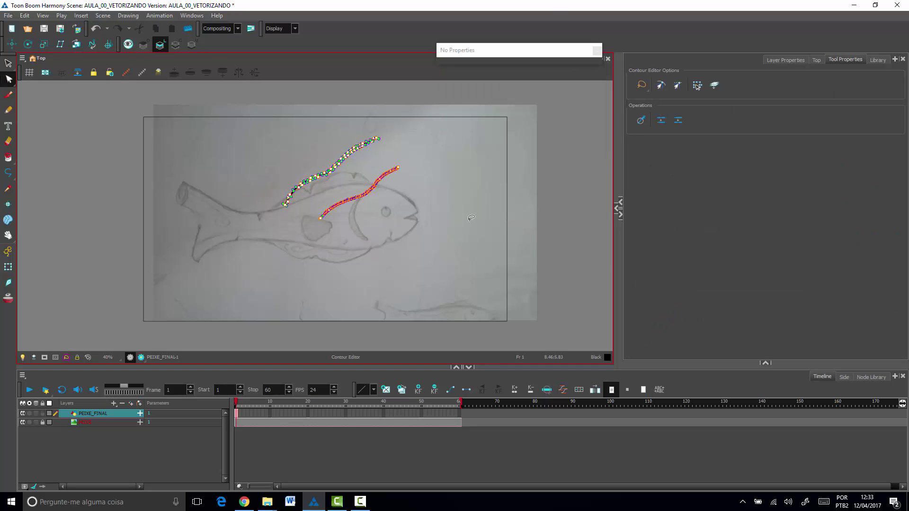
pyautogui.press('Delete')
# Step: Set the brush's smoothing to 15.4 and paint a short test stroke above the fish's dorsal fin
pyautogui.hotkey('alt', 'b')
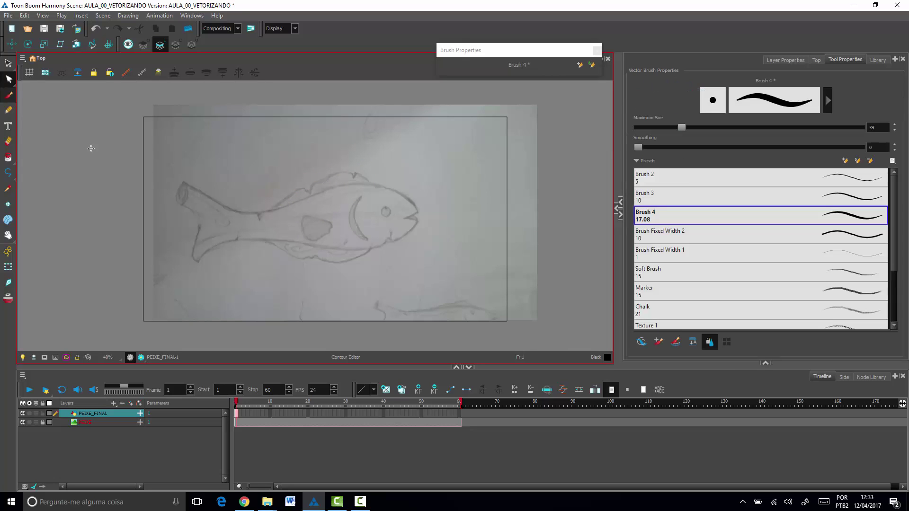
pyautogui.moveTo(499, 155); pyautogui.dragTo(506, 155)
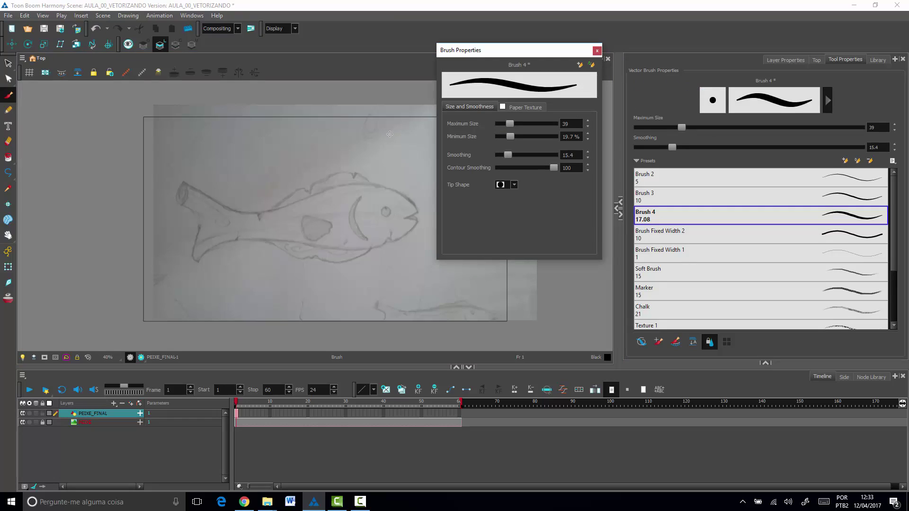
pyautogui.moveTo(390, 134); pyautogui.dragTo(333, 179)
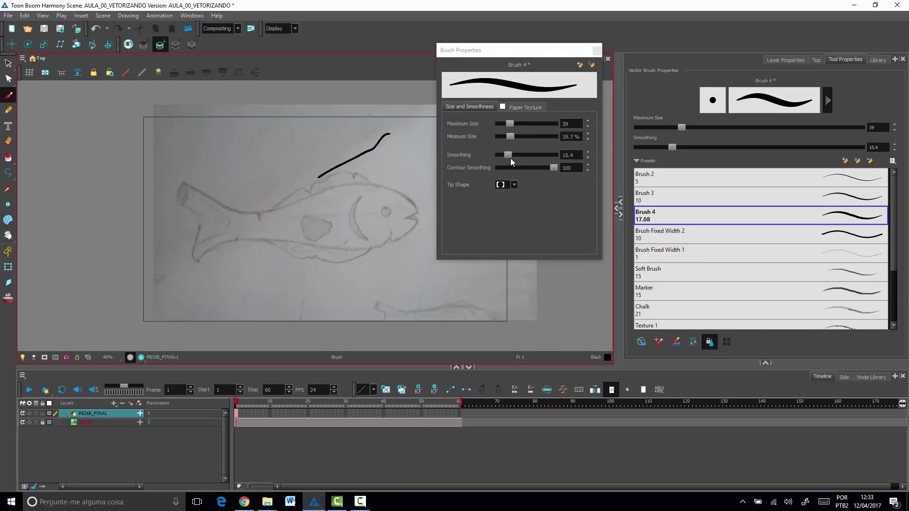
# Step: Set the brush's smoothing to 53.8 and paint a curved test stroke across the body and a small circle above the back
pyautogui.moveTo(507, 156); pyautogui.dragTo(529, 155)
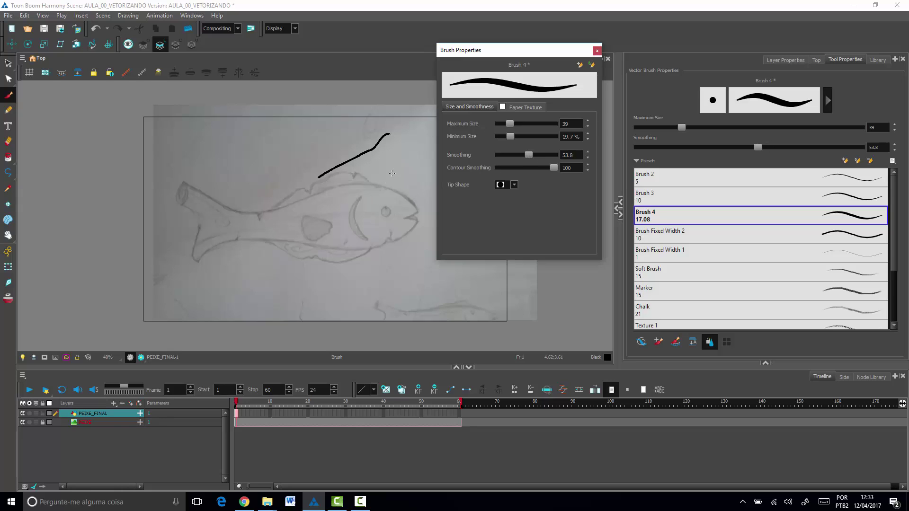
pyautogui.moveTo(394, 174)
pyautogui.mouseDown()
pyautogui.moveTo(331, 217)
pyautogui.moveTo(329, 273)
pyautogui.mouseUp()
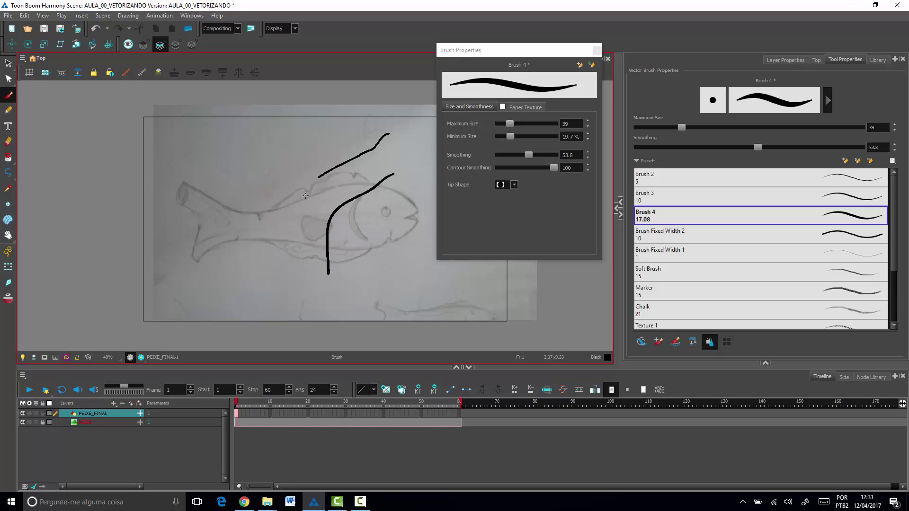
pyautogui.moveTo(257, 149)
pyautogui.mouseDown()
pyautogui.moveTo(251, 160)
pyautogui.moveTo(269, 169)
pyautogui.moveTo(259, 147)
pyautogui.mouseUp()
# Step: Select the circle and both smoothing test strokes and delete them
pyautogui.click(8, 63)
pyautogui.moveTo(401, 248)
pyautogui.mouseDown()
pyautogui.moveTo(432, 142)
pyautogui.moveTo(468, 247)
pyautogui.mouseUp()
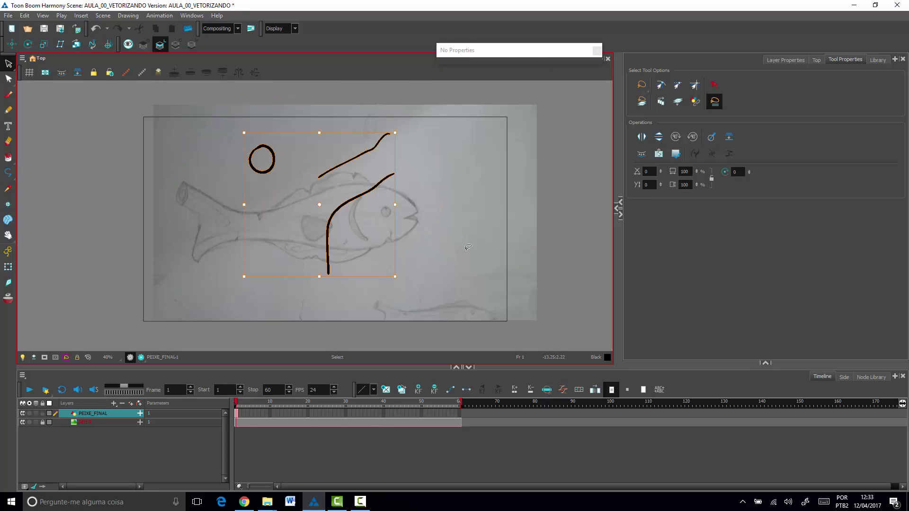
pyautogui.press('Delete')
# Step: Set the brush's smoothing back to 15.4, try one stroke over the dorsal fin and undo it
pyautogui.click(9, 95)
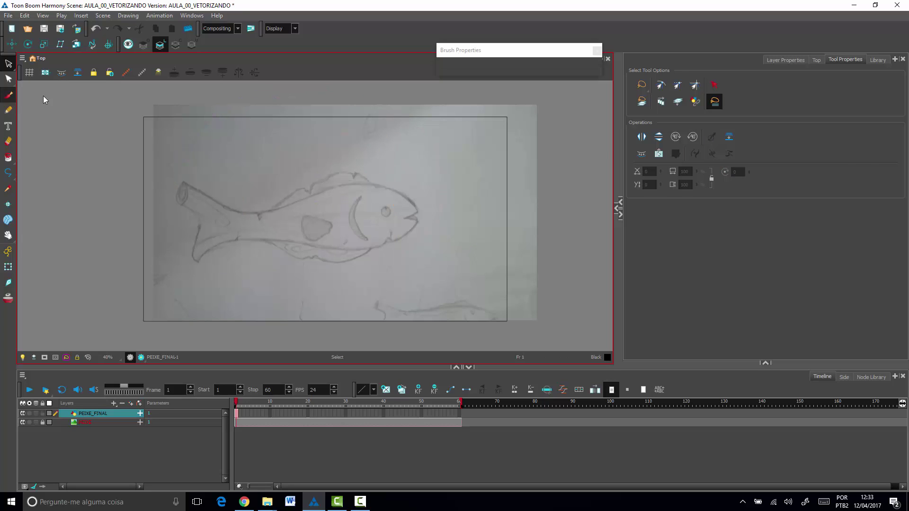
pyautogui.moveTo(524, 154); pyautogui.dragTo(504, 157)
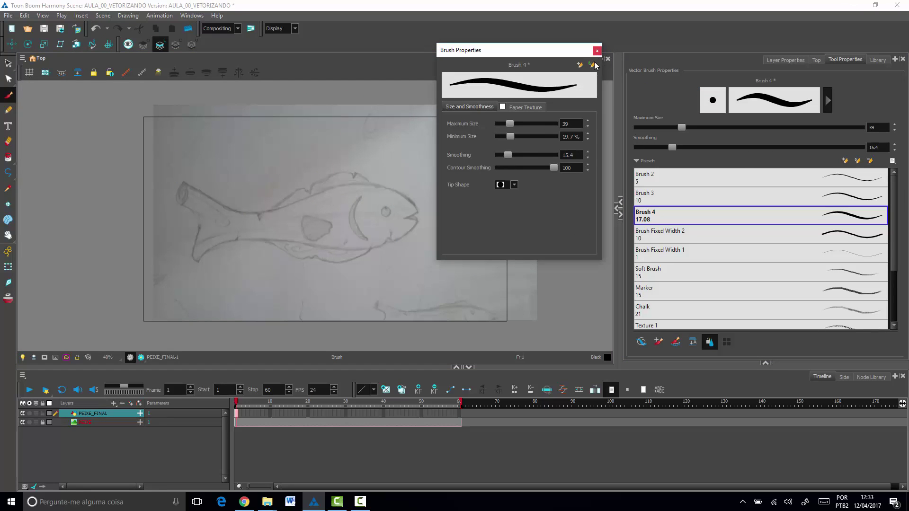
pyautogui.moveTo(383, 148); pyautogui.dragTo(336, 196)
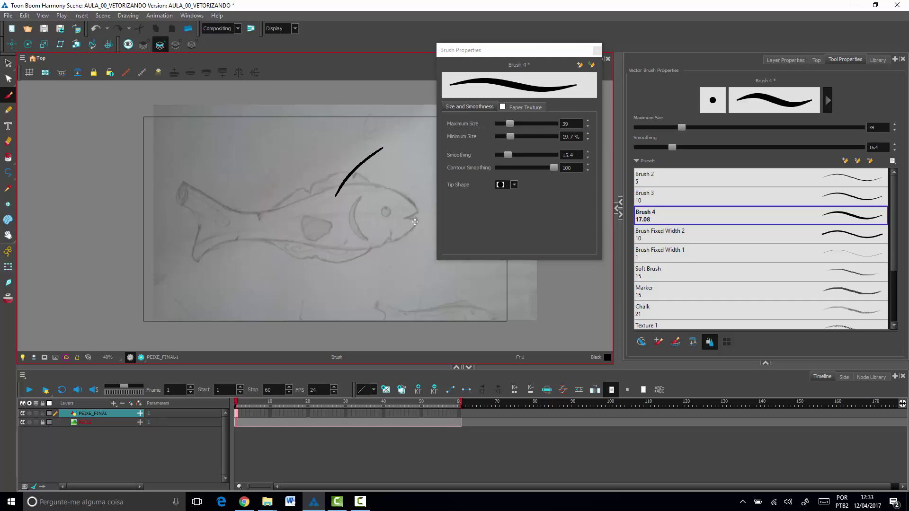
pyautogui.hotkey('ctrl', 'z')
# Step: Try a maximum brush size of 29.04 with a stroke along the fish's back, and undo the stroke
pyautogui.moveTo(509, 122); pyautogui.dragTo(506, 123)
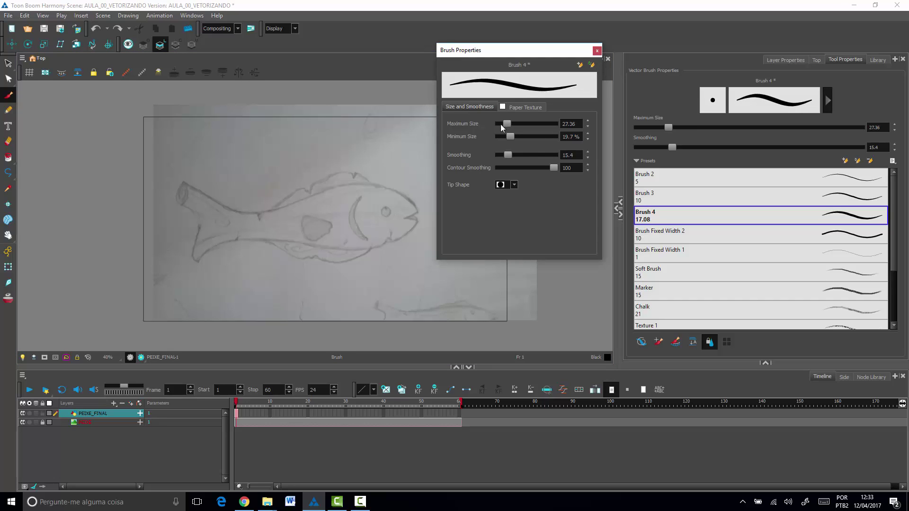
pyautogui.moveTo(288, 202); pyautogui.dragTo(378, 183)
pyautogui.hotkey('ctrl', 'z')
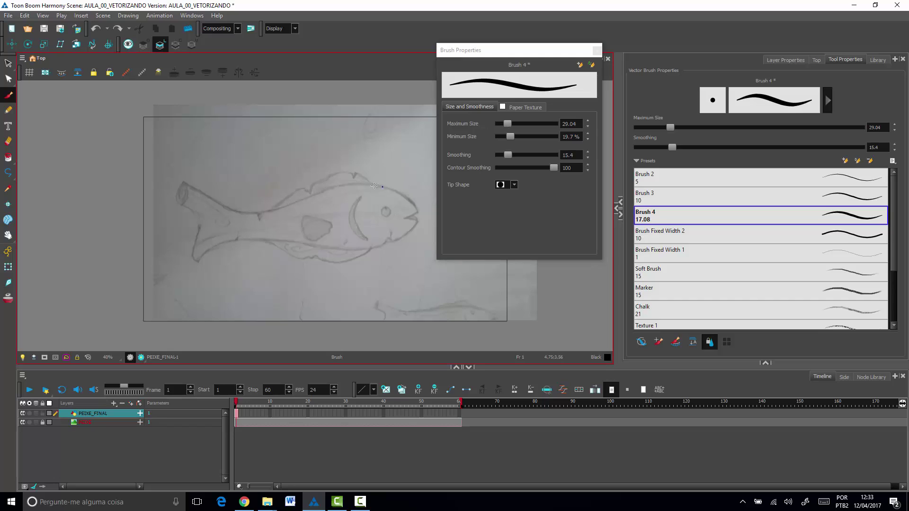
pyautogui.hotkey('ctrl', 'shift', 'z')
pyautogui.hotkey('ctrl', 'z')
# Step: Set the brush's maximum size to 32.48 and minimum size to 34.2%, testing each with a stroke along the back and undoing it
pyautogui.moveTo(508, 124); pyautogui.dragTo(510, 126)
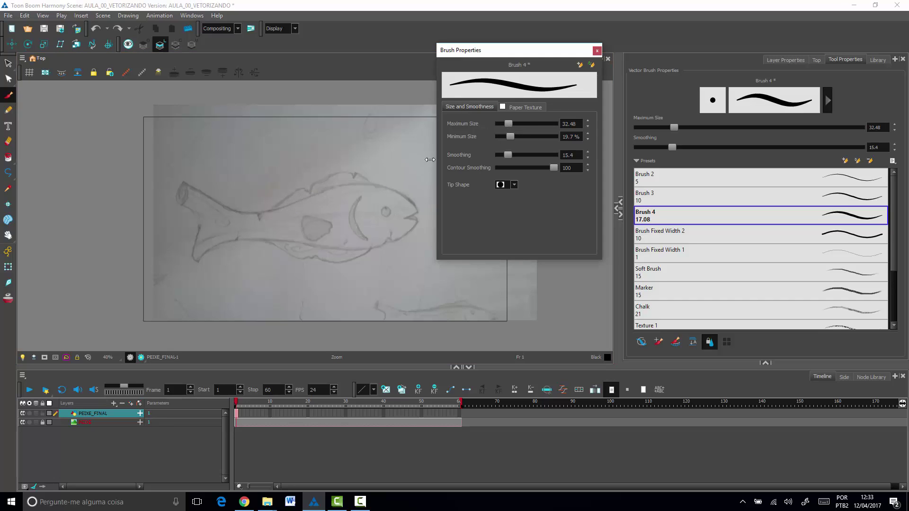
pyautogui.moveTo(295, 200); pyautogui.dragTo(375, 184)
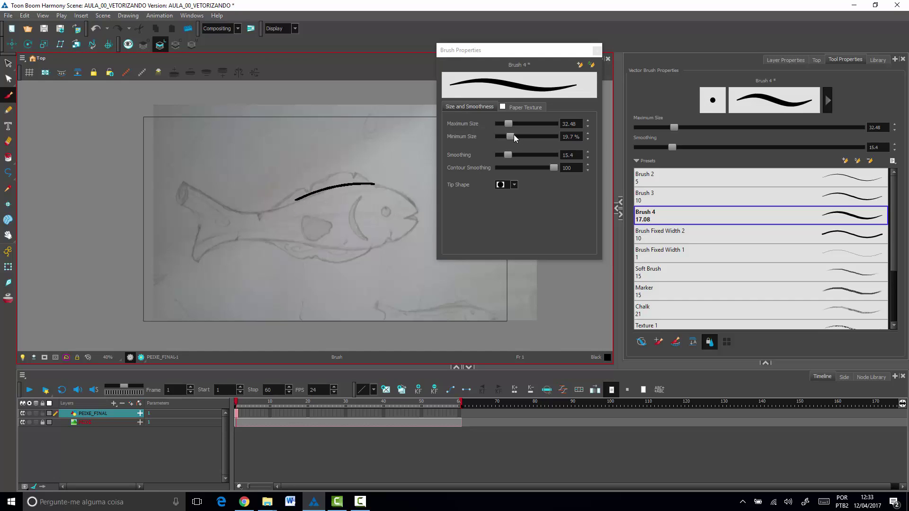
pyautogui.moveTo(514, 137); pyautogui.dragTo(521, 135)
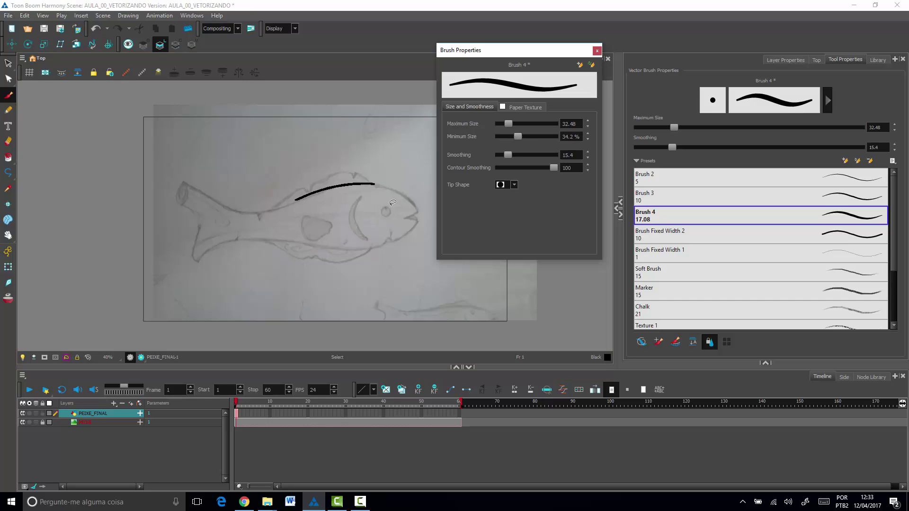
pyautogui.hotkey('ctrl', 'z')
pyautogui.moveTo(284, 218); pyautogui.dragTo(375, 187)
pyautogui.hotkey('ctrl', 'z')
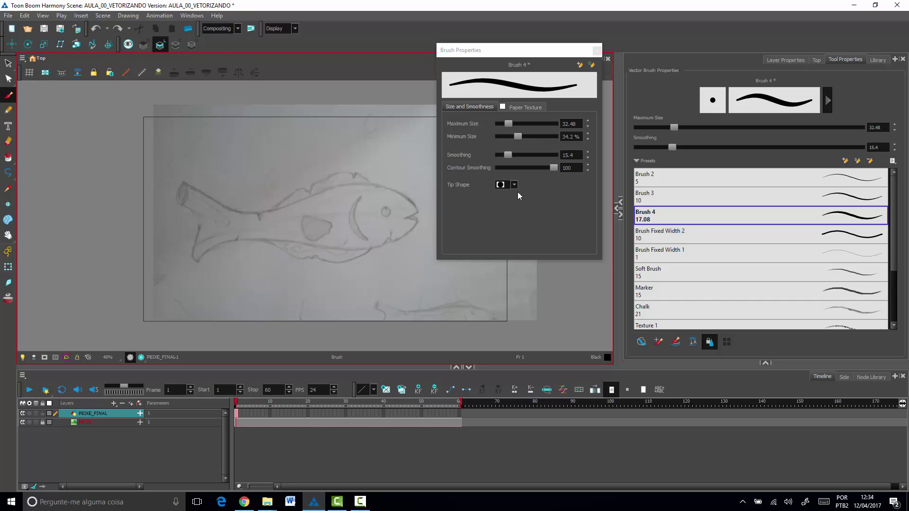
# Step: Save the current settings to the Brush 4 preset and close the detailed brush properties
pyautogui.click(592, 65)
pyautogui.click(597, 50)
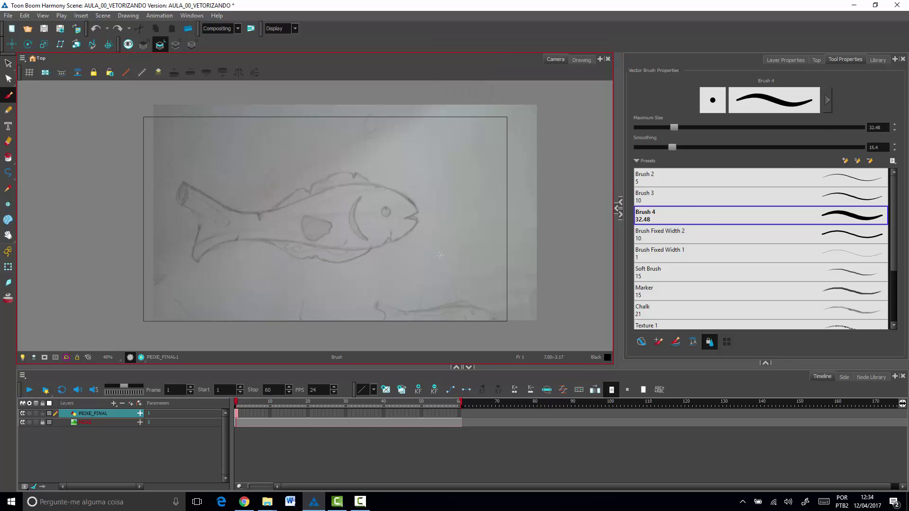
pyautogui.moveTo(381, 239); pyautogui.dragTo(420, 235)
pyautogui.press('2')
pyautogui.press('2')
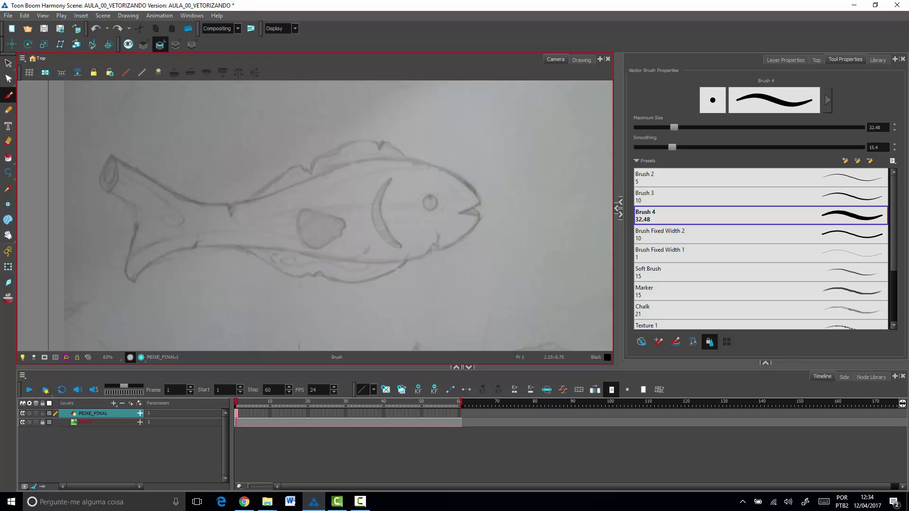
# Step: Hide the Art Layer toolbar and show it again
pyautogui.click(158, 45)
pyautogui.rightClick(226, 45)
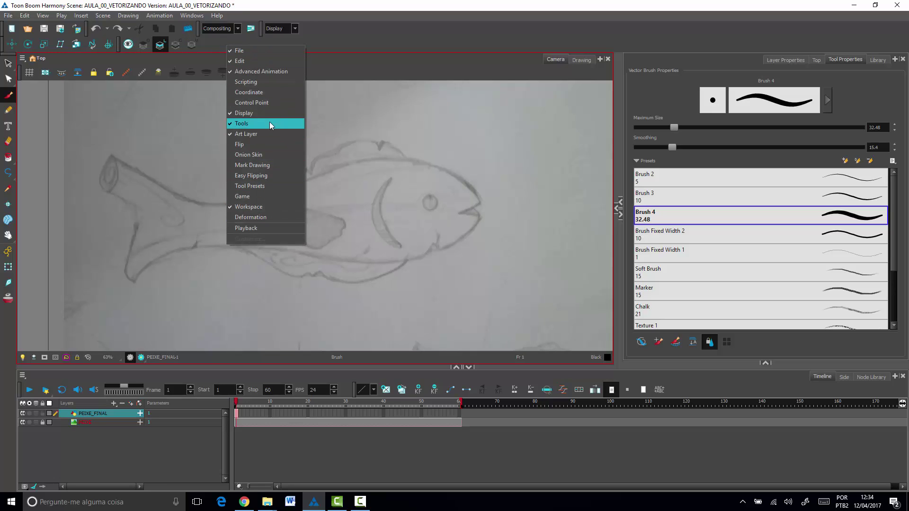
pyautogui.click(270, 124)
pyautogui.rightClick(204, 43)
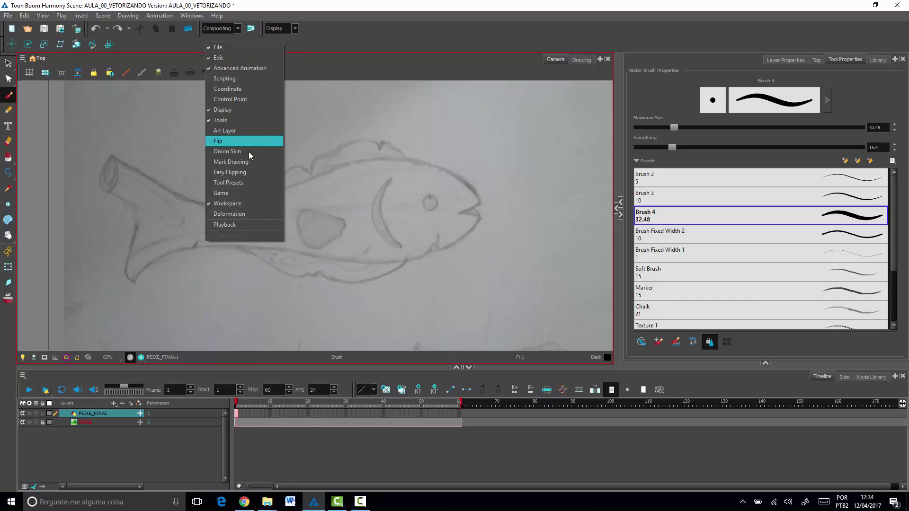
pyautogui.click(249, 130)
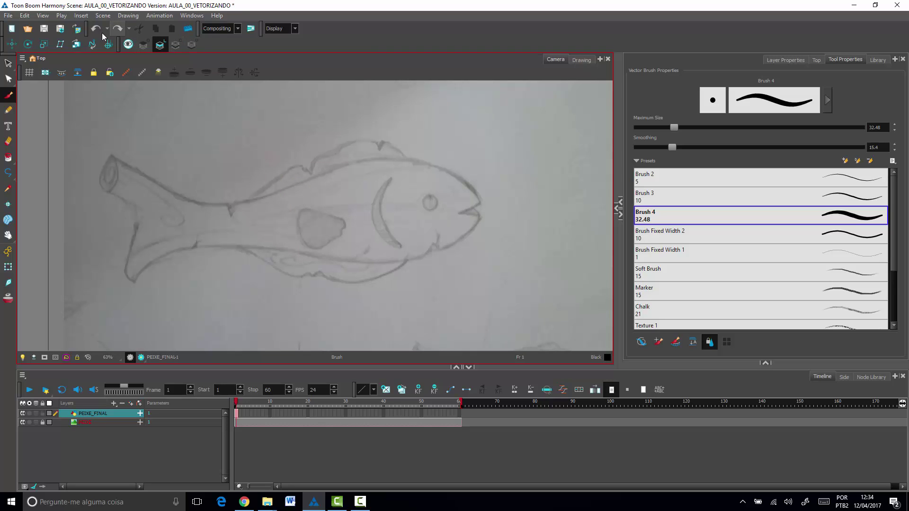
# Step: Examine the overlay and underlay art support option in the Advanced preferences, and close the preferences without changes
pyautogui.click(24, 15)
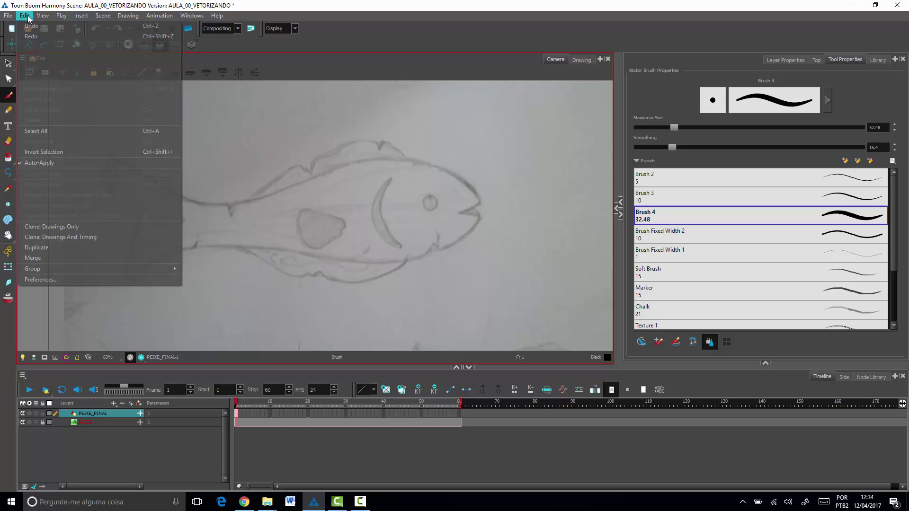
pyautogui.click(75, 279)
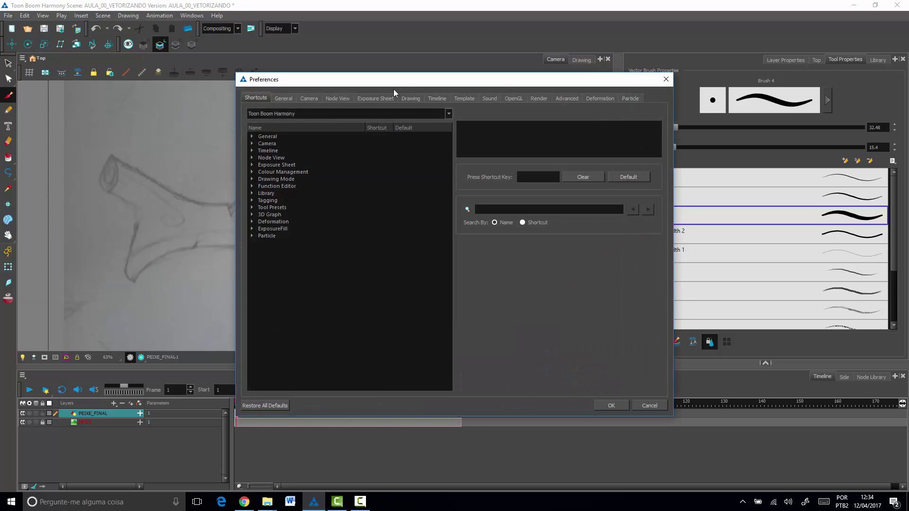
pyautogui.click(566, 98)
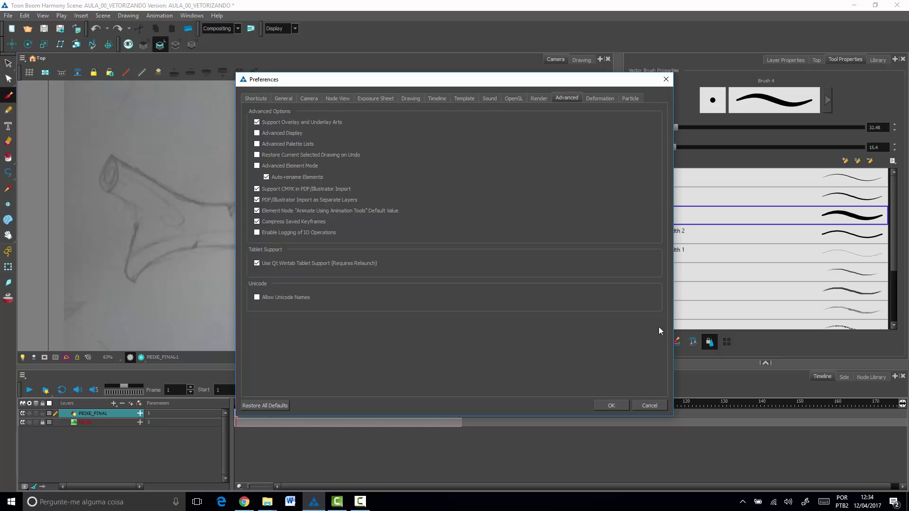
pyautogui.click(645, 407)
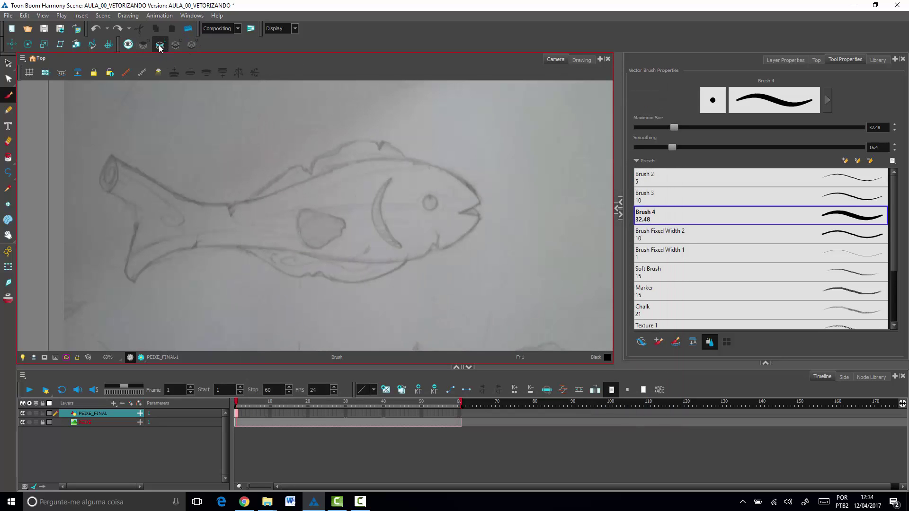
# Step: Make Underlay the active art layer and select the Chalk brush preset
pyautogui.click(191, 45)
pyautogui.scroll(-1, 898, 218)
pyautogui.scroll(-2, 898, 218)
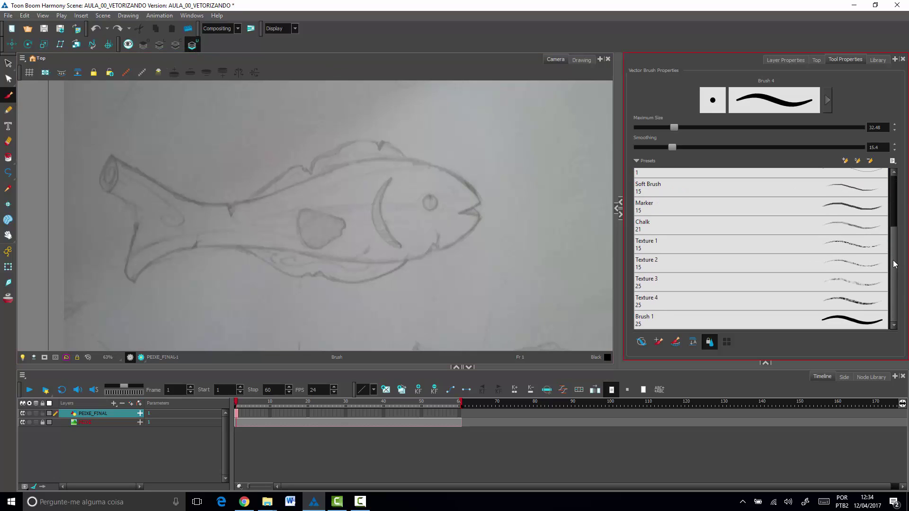
pyautogui.click(689, 230)
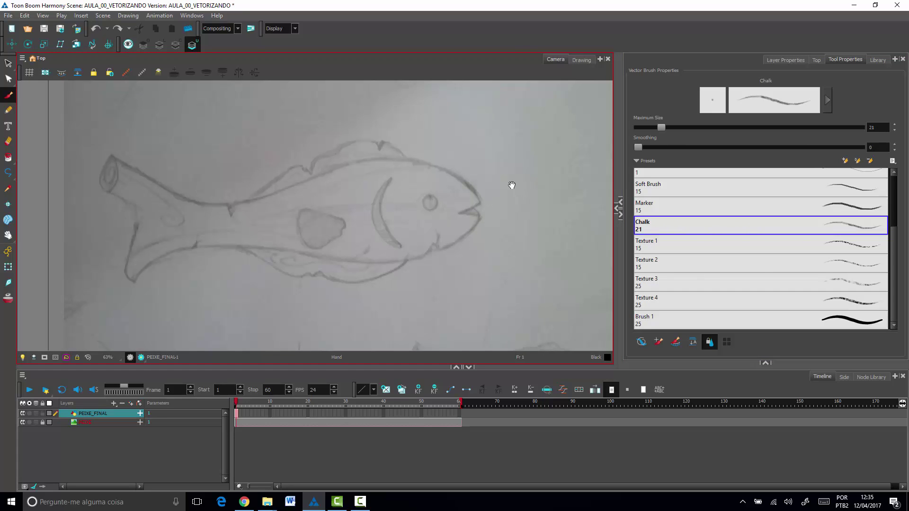
pyautogui.scroll(3, 361, 230)
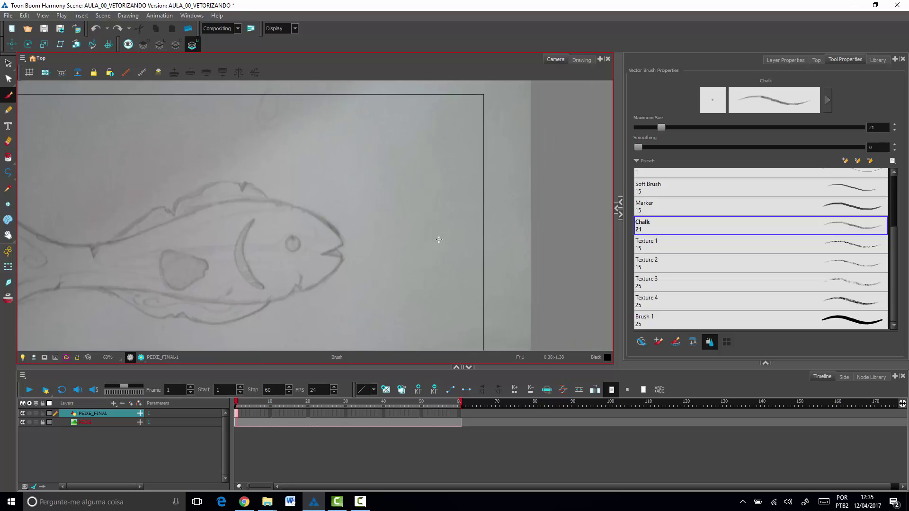
# Step: Sketch a rough human figure in front of the fish with the Chalk brush, with an oval head, guide lines, frowning face, shoulders and arms
pyautogui.moveTo(439, 239); pyautogui.dragTo(486, 220)
pyautogui.moveTo(420, 175); pyautogui.dragTo(434, 161)
pyautogui.moveTo(371, 158)
pyautogui.mouseDown()
pyautogui.moveTo(410, 182)
pyautogui.moveTo(448, 177)
pyautogui.mouseUp()
pyautogui.moveTo(401, 251)
pyautogui.mouseDown()
pyautogui.moveTo(364, 263)
pyautogui.moveTo(407, 343)
pyautogui.mouseUp()
pyautogui.moveTo(495, 245)
pyautogui.mouseDown()
pyautogui.moveTo(451, 368)
pyautogui.moveTo(463, 335)
pyautogui.mouseUp()
pyautogui.moveTo(447, 295); pyautogui.dragTo(418, 240)
pyautogui.moveTo(356, 270); pyautogui.dragTo(400, 351)
pyautogui.moveTo(430, 298); pyautogui.dragTo(454, 223)
pyautogui.moveTo(323, 217)
pyautogui.mouseDown()
pyautogui.moveTo(327, 295)
pyautogui.moveTo(312, 331)
pyautogui.mouseUp()
pyautogui.moveTo(349, 278); pyautogui.dragTo(320, 342)
pyautogui.moveTo(322, 288); pyautogui.dragTo(306, 333)
pyautogui.moveTo(465, 199); pyautogui.dragTo(469, 301)
pyautogui.moveTo(485, 177); pyautogui.dragTo(479, 303)
pyautogui.moveTo(403, 176); pyautogui.dragTo(401, 258)
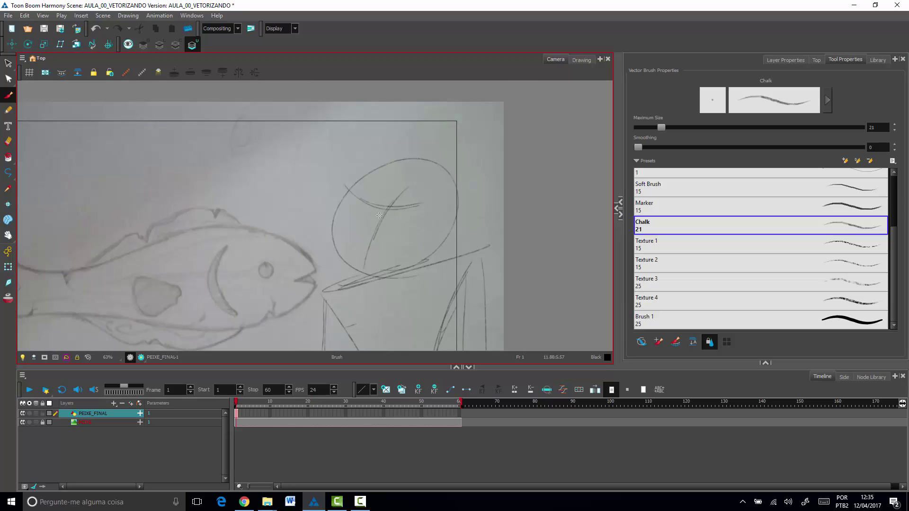
pyautogui.moveTo(387, 207)
pyautogui.mouseDown()
pyautogui.moveTo(353, 231)
pyautogui.moveTo(388, 254)
pyautogui.mouseUp()
pyautogui.moveTo(395, 205); pyautogui.dragTo(435, 201)
pyautogui.moveTo(362, 187); pyautogui.dragTo(378, 204)
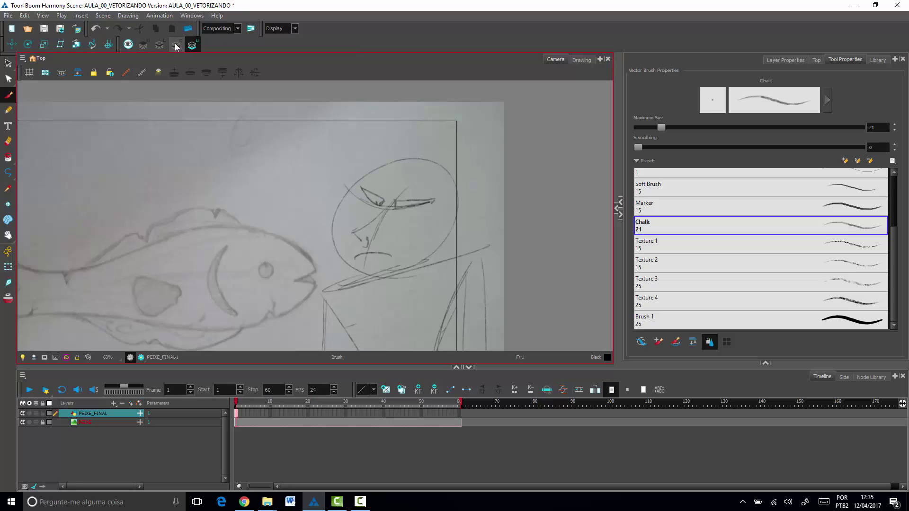
# Step: Make Line Art the active art layer and undo the figure's most recent strokes, including the eyes, nose and mouth
pyautogui.click(175, 45)
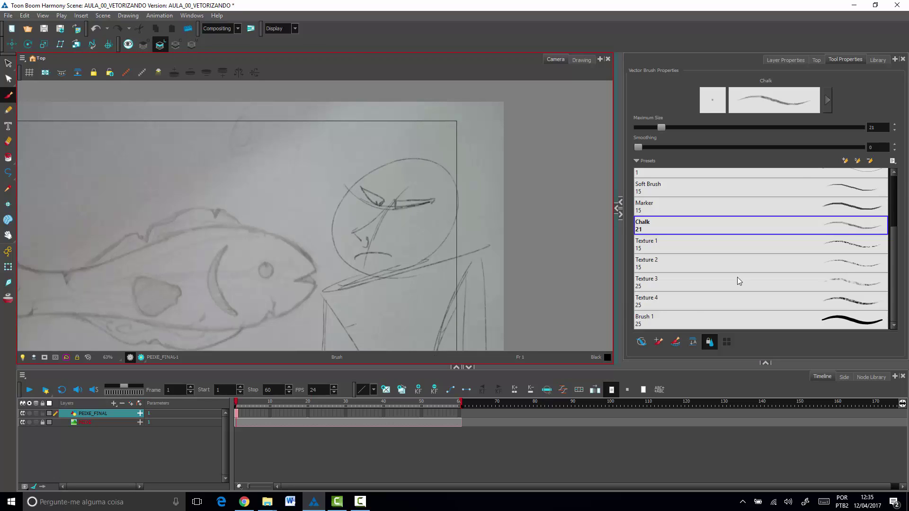
pyautogui.hotkey('ctrl', 'z')
pyautogui.hotkey('ctrl', 'z')
pyautogui.hotkey('ctrl', 'z')
pyautogui.hotkey('ctrl', 'z')
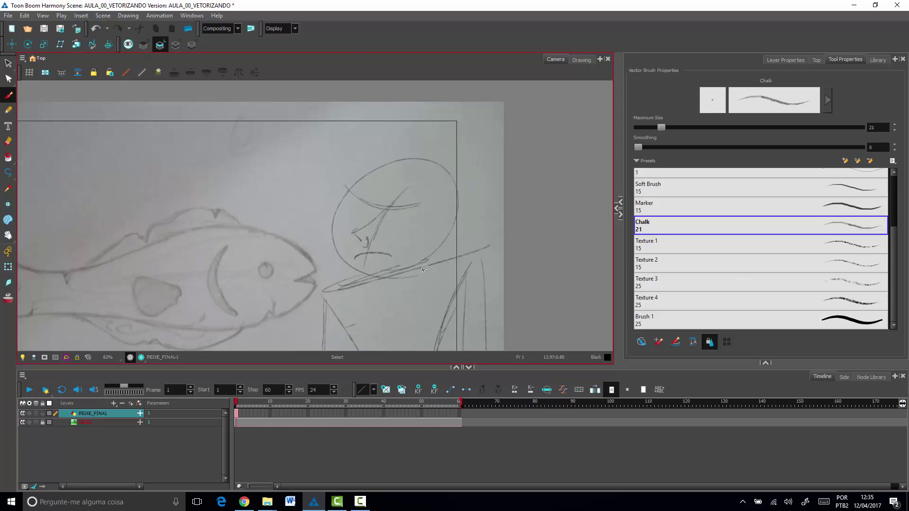
pyautogui.hotkey('ctrl', 'z')
pyautogui.hotkey('ctrl', 'z')
pyautogui.hotkey('ctrl', 'z')
pyautogui.hotkey('ctrl', 'z')
pyautogui.hotkey('ctrl', 'z')
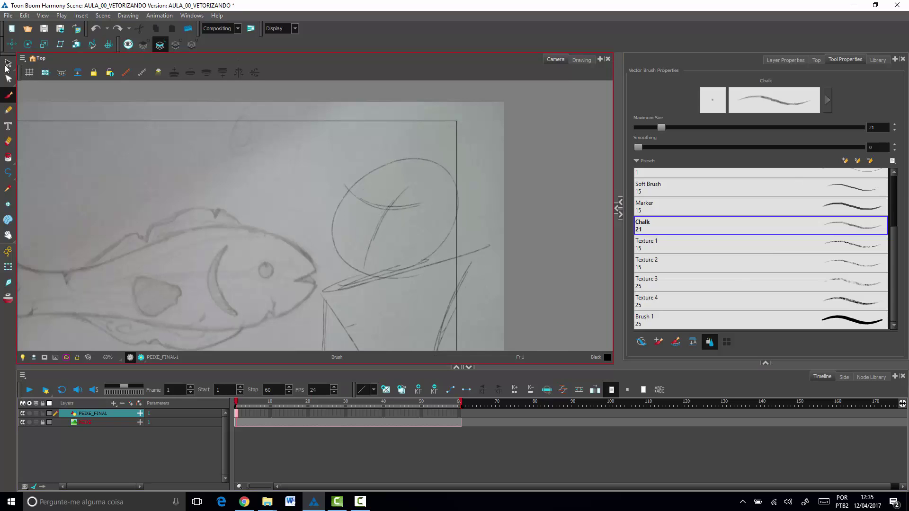
# Step: Return to the Underlay art layer, select the rest of the figure sketch and delete it
pyautogui.click(7, 64)
pyautogui.moveTo(520, 173)
pyautogui.mouseDown()
pyautogui.moveTo(315, 340)
pyautogui.moveTo(515, 273)
pyautogui.moveTo(471, 235)
pyautogui.mouseUp()
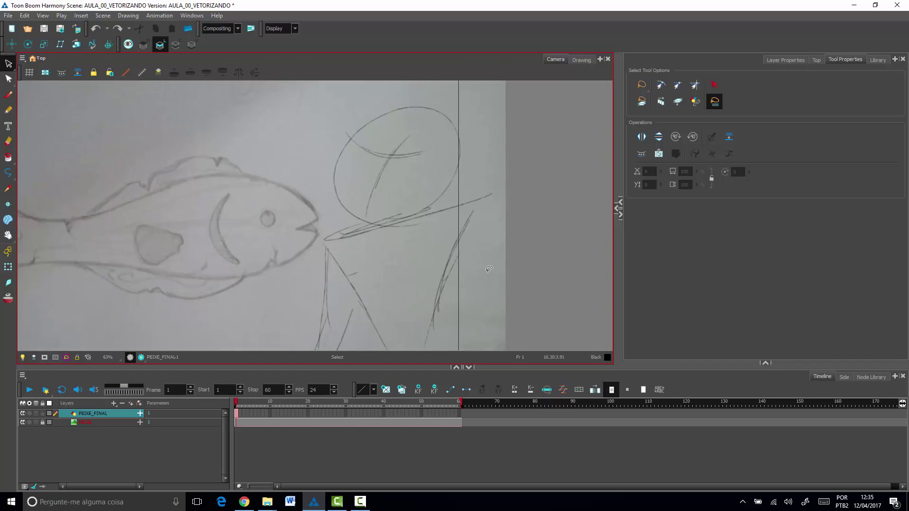
pyautogui.press('2')
pyautogui.press('2')
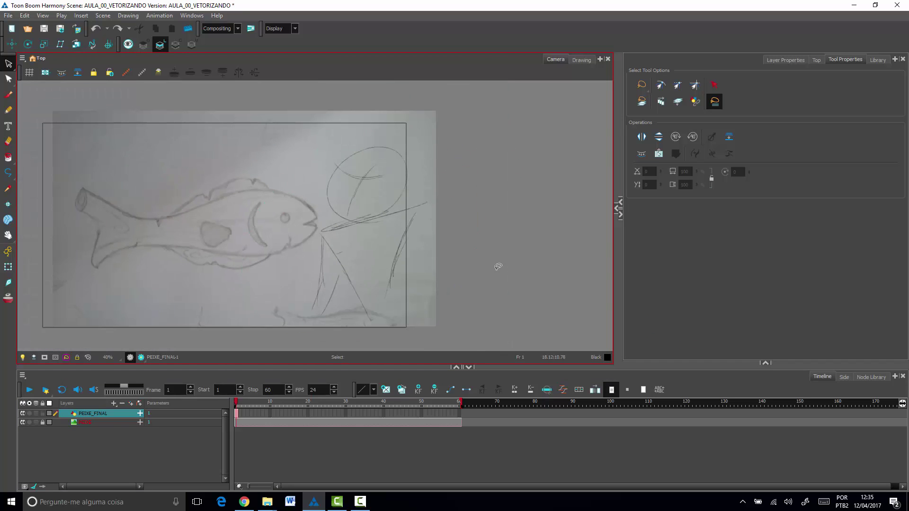
pyautogui.click(177, 44)
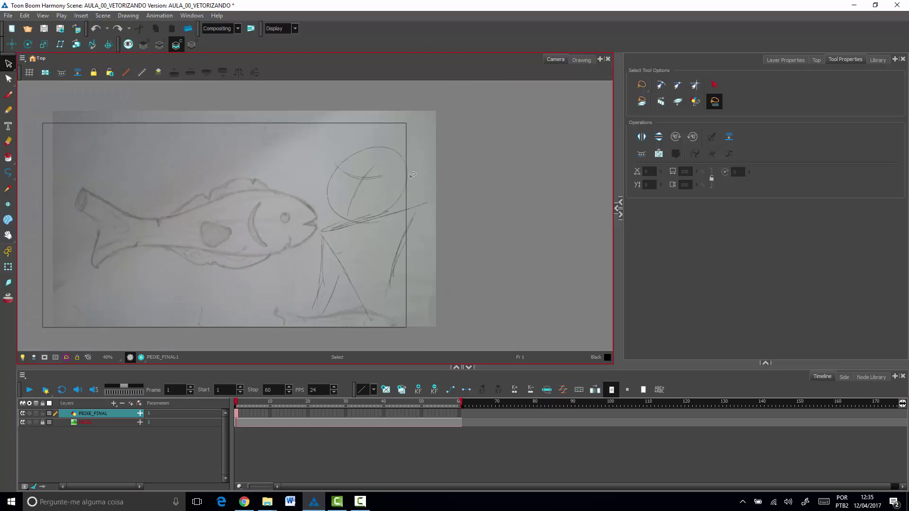
pyautogui.click(191, 45)
pyautogui.moveTo(500, 193); pyautogui.dragTo(504, 264)
pyautogui.press('Delete')
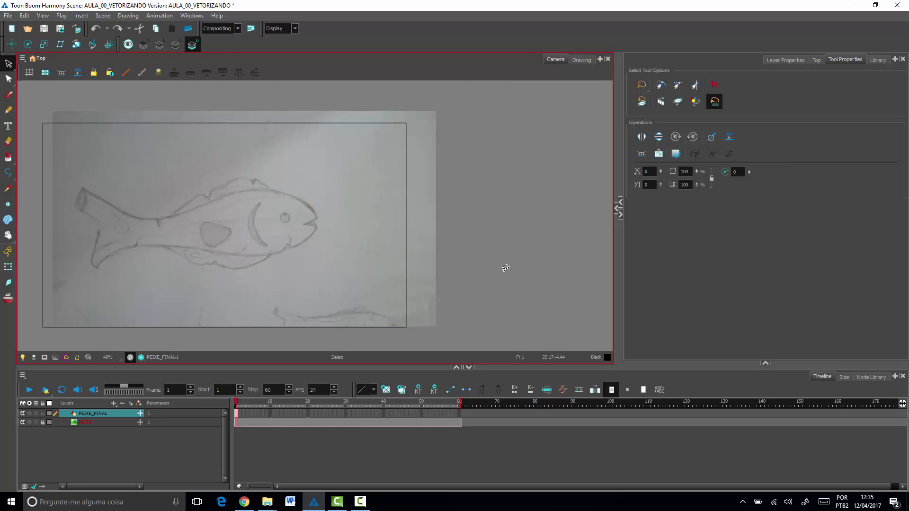
# Step: Activate the Brush tool again and select the Brush 4 preset
pyautogui.moveTo(335, 247); pyautogui.dragTo(361, 249)
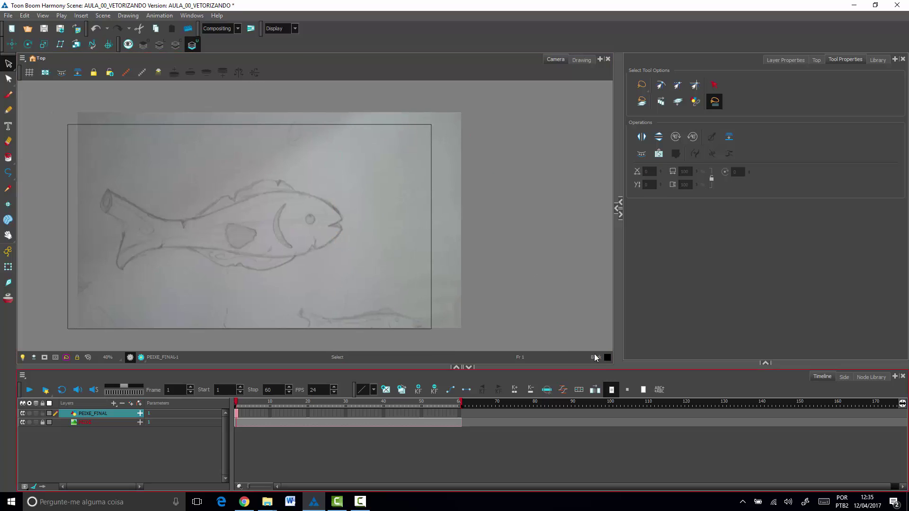
pyautogui.hotkey('alt', 'b')
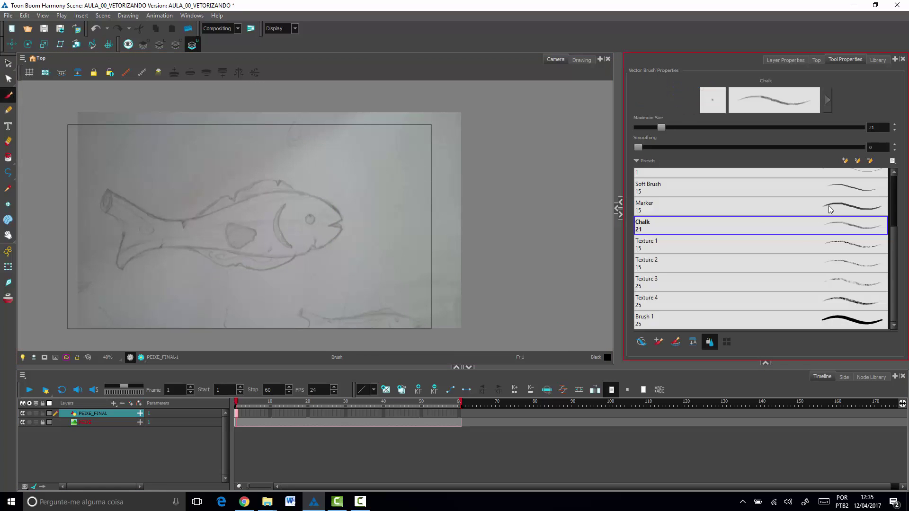
pyautogui.scroll(4, 672, 192)
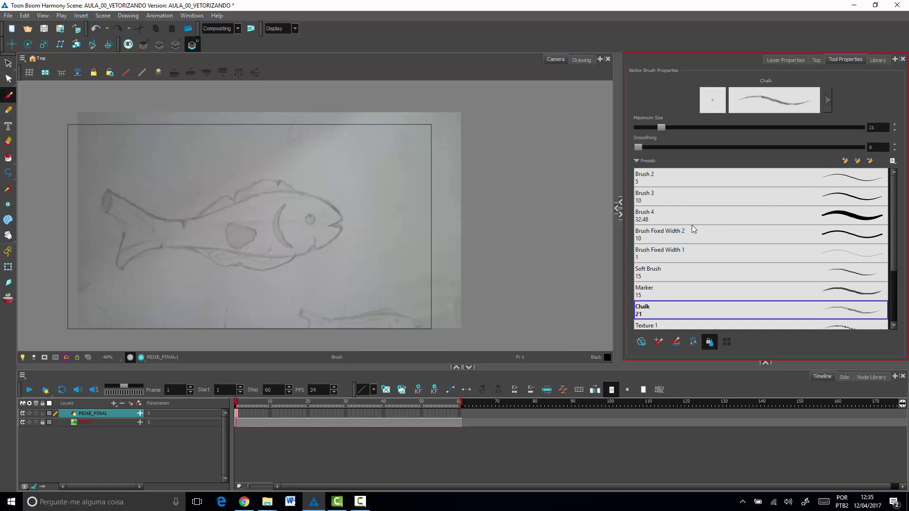
pyautogui.click(691, 224)
# Step: Examine the fish's head and body at several rotation angles and zoom levels to find a comfortable tracing position
pyautogui.press('2')
pyautogui.press('2')
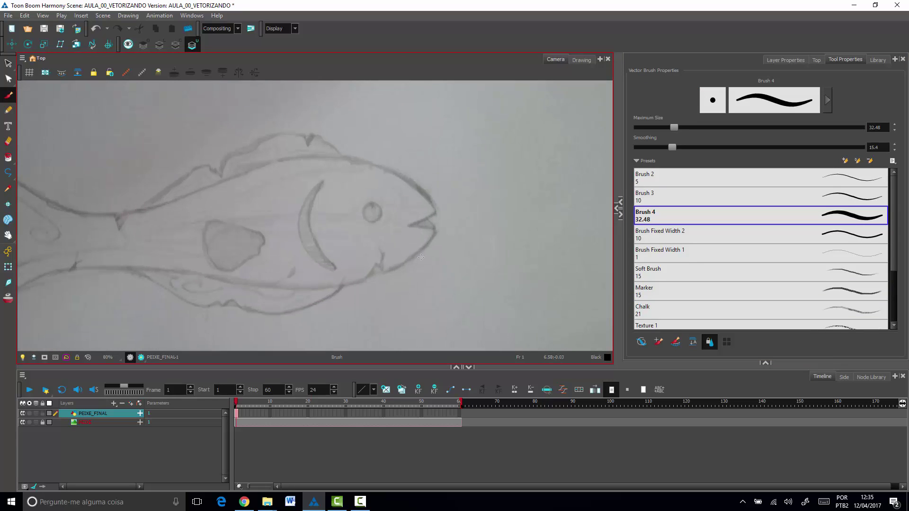
pyautogui.moveTo(406, 257); pyautogui.dragTo(369, 182)
pyautogui.moveTo(365, 184); pyautogui.dragTo(371, 245)
pyautogui.press('2')
pyautogui.press('2')
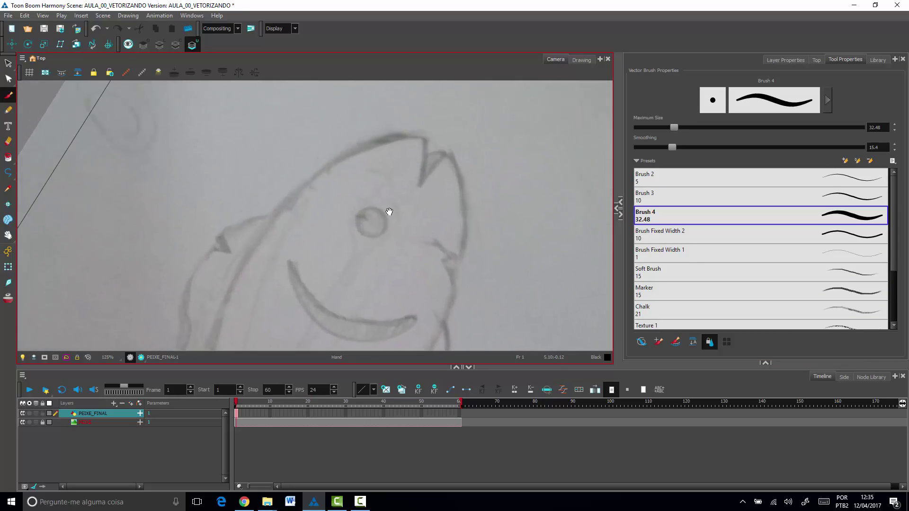
pyautogui.moveTo(309, 267); pyautogui.dragTo(400, 181)
pyautogui.press('1')
pyautogui.press('1')
pyautogui.press('1')
pyautogui.moveTo(481, 209); pyautogui.dragTo(470, 239)
pyautogui.moveTo(342, 250); pyautogui.dragTo(348, 230)
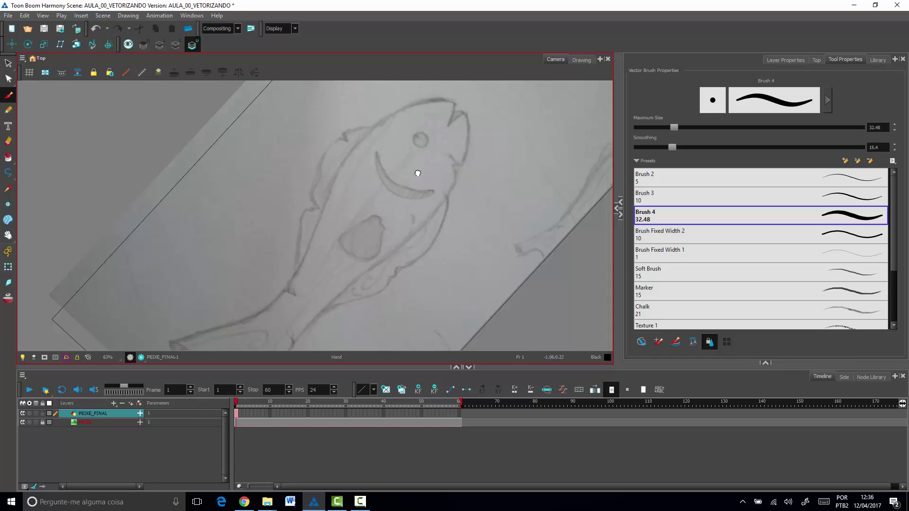
pyautogui.moveTo(418, 171); pyautogui.dragTo(432, 220)
pyautogui.moveTo(485, 224); pyautogui.dragTo(485, 214)
pyautogui.press('2')
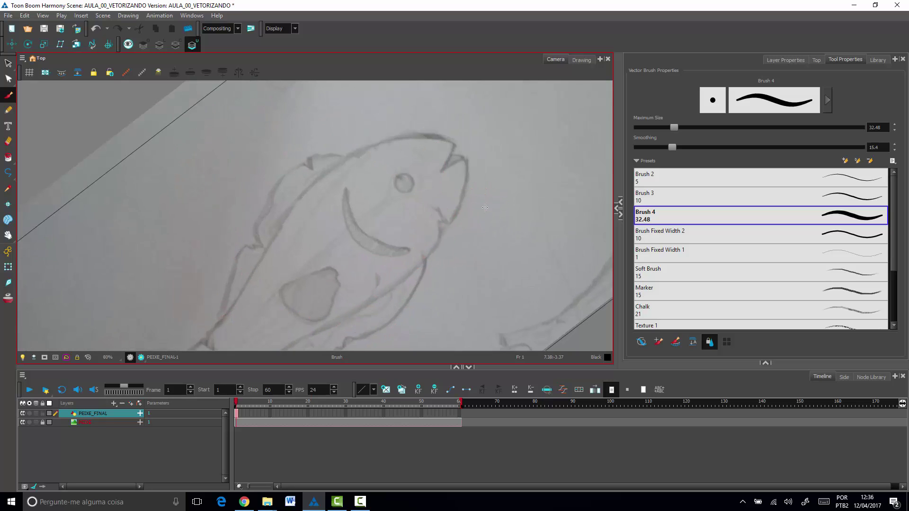
# Step: Try several Brush 4 strokes along the fish's back and forehead, undoing each one
pyautogui.moveTo(426, 184)
pyautogui.mouseDown()
pyautogui.moveTo(414, 198)
pyautogui.moveTo(428, 151)
pyautogui.moveTo(407, 117)
pyautogui.moveTo(326, 147)
pyautogui.moveTo(254, 260)
pyautogui.moveTo(291, 220)
pyautogui.moveTo(503, 94)
pyautogui.mouseUp()
pyautogui.hotkey('ctrl', 'z')
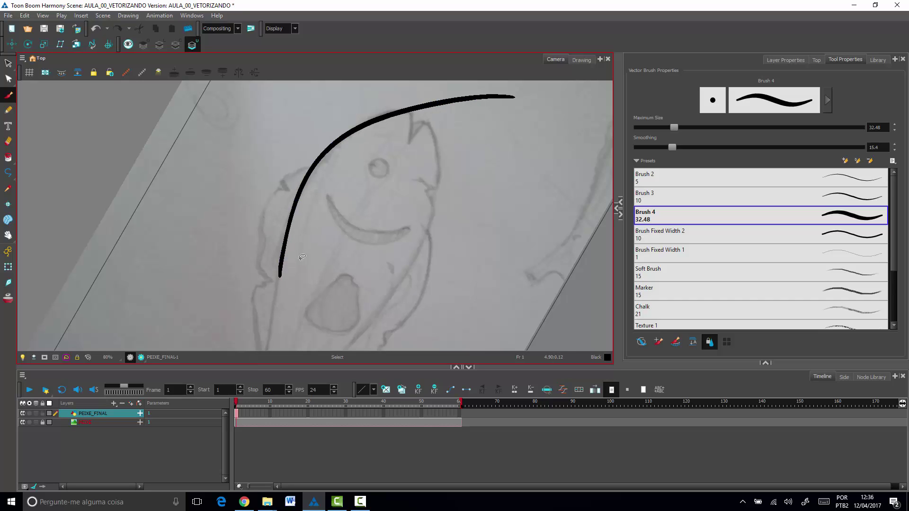
pyautogui.hotkey('ctrl', 'z')
pyautogui.moveTo(281, 274)
pyautogui.mouseDown()
pyautogui.moveTo(300, 197)
pyautogui.moveTo(416, 98)
pyautogui.mouseUp()
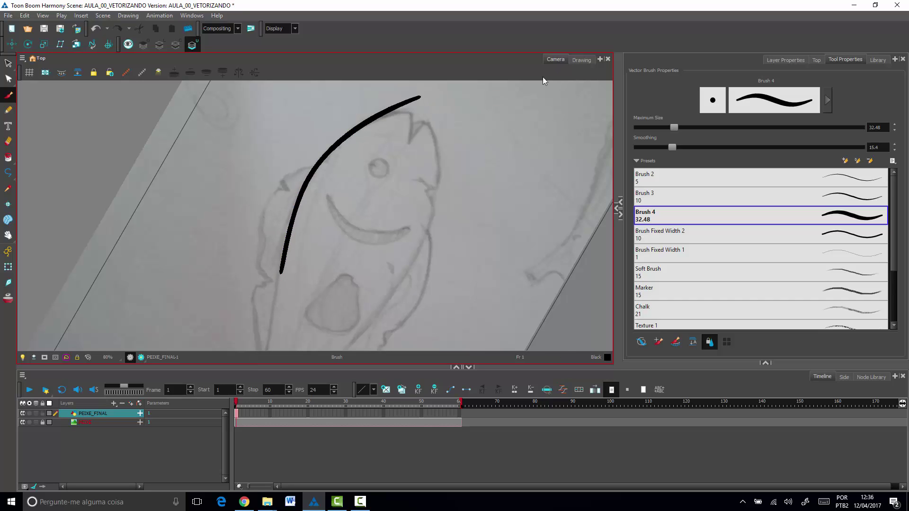
pyautogui.hotkey('ctrl', 'z')
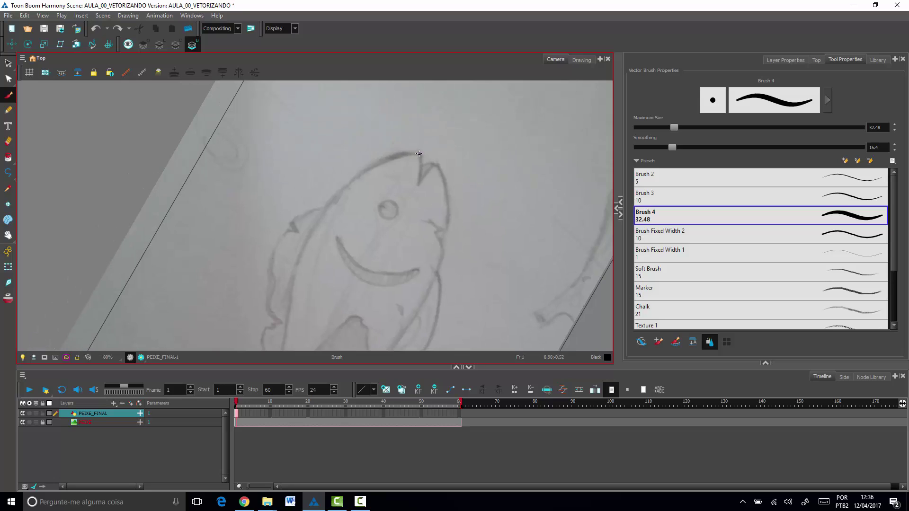
pyautogui.moveTo(418, 154)
pyautogui.mouseDown()
pyautogui.moveTo(361, 172)
pyautogui.moveTo(311, 221)
pyautogui.moveTo(291, 284)
pyautogui.moveTo(293, 321)
pyautogui.mouseUp()
pyautogui.moveTo(383, 272); pyautogui.dragTo(389, 236)
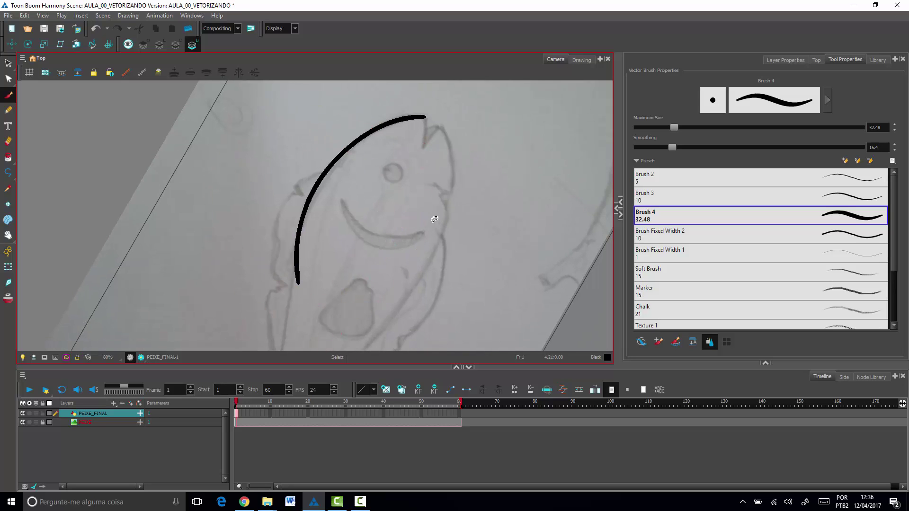
pyautogui.hotkey('ctrl', 'z')
# Step: Try a close-up Brush 4 stroke along the fish's forehead and undo it
pyautogui.press('space')
pyautogui.moveTo(470, 181); pyautogui.dragTo(386, 234)
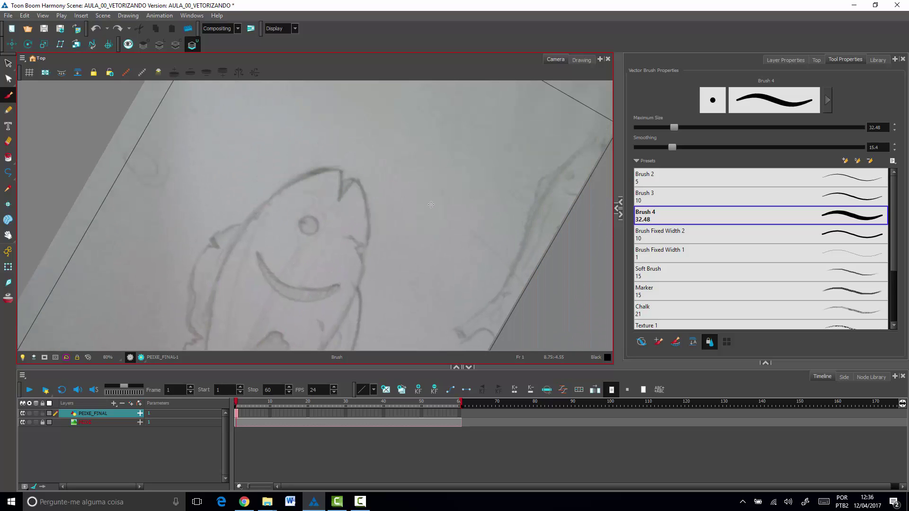
pyautogui.press('2')
pyautogui.moveTo(462, 218); pyautogui.dragTo(440, 286)
pyautogui.moveTo(415, 248); pyautogui.dragTo(383, 268)
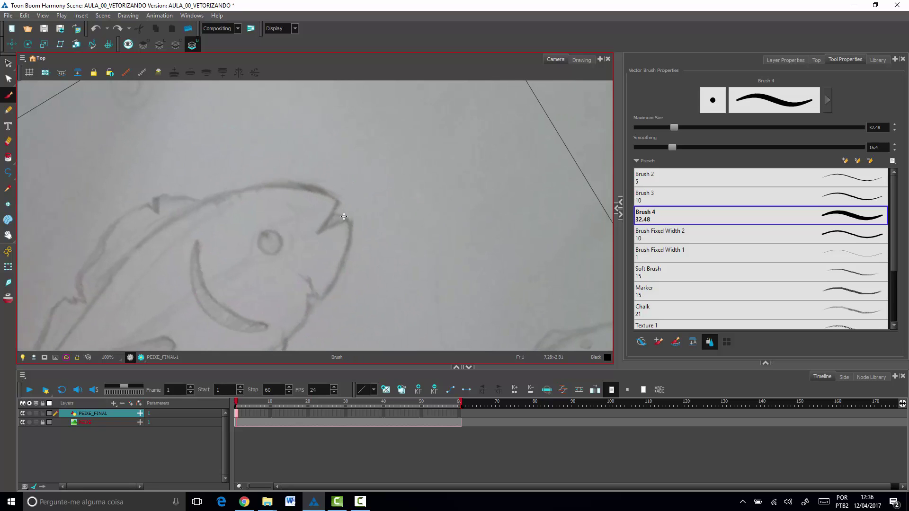
pyautogui.press('2')
pyautogui.press('2')
pyautogui.press('2')
pyautogui.moveTo(426, 154); pyautogui.dragTo(261, 192)
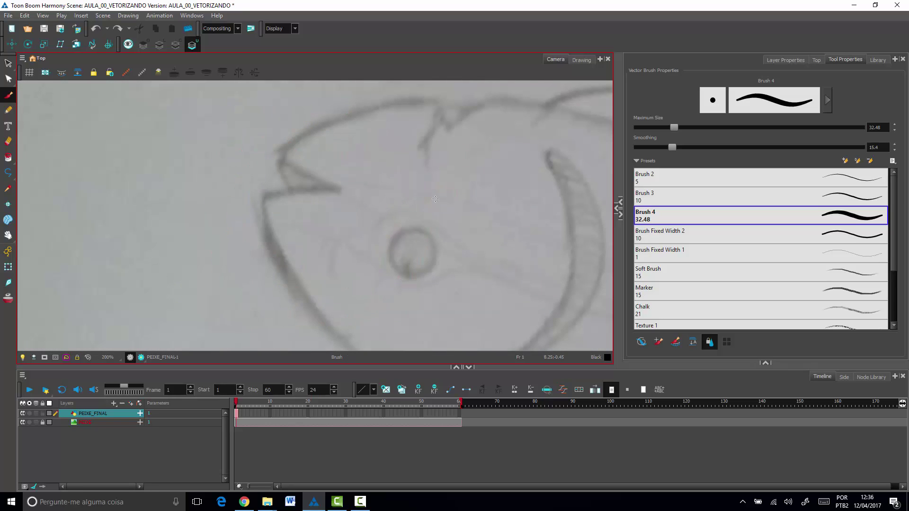
pyautogui.moveTo(458, 187); pyautogui.dragTo(425, 309)
pyautogui.moveTo(315, 249); pyautogui.dragTo(324, 191)
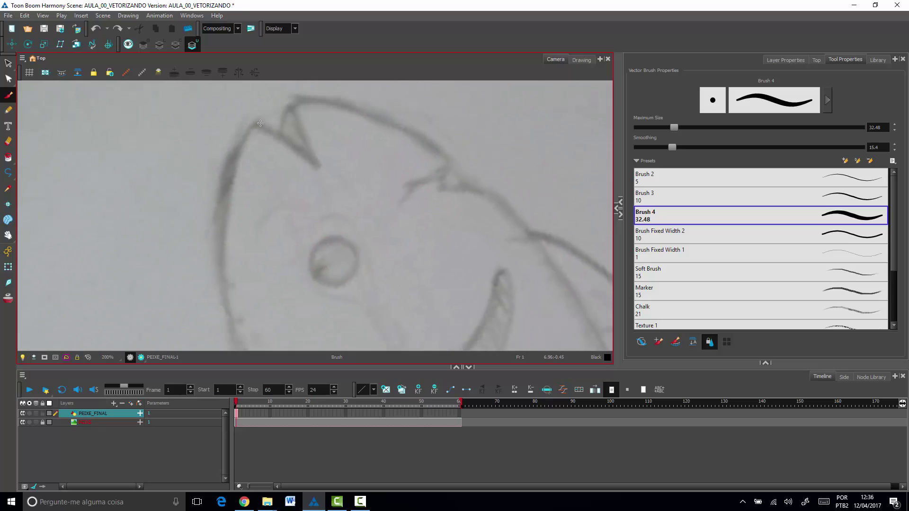
pyautogui.moveTo(230, 319); pyautogui.dragTo(224, 271)
pyautogui.hotkey('ctrl', 'z')
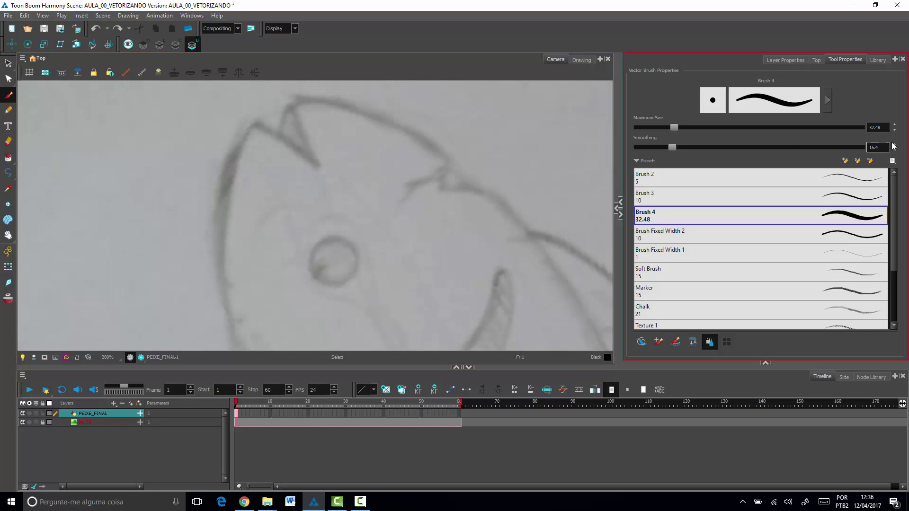
# Step: Set the brush's maximum size to 20.52, save it to the Brush 4 preset and close the detailed brush properties
pyautogui.click(828, 100)
pyautogui.moveTo(508, 124); pyautogui.dragTo(505, 123)
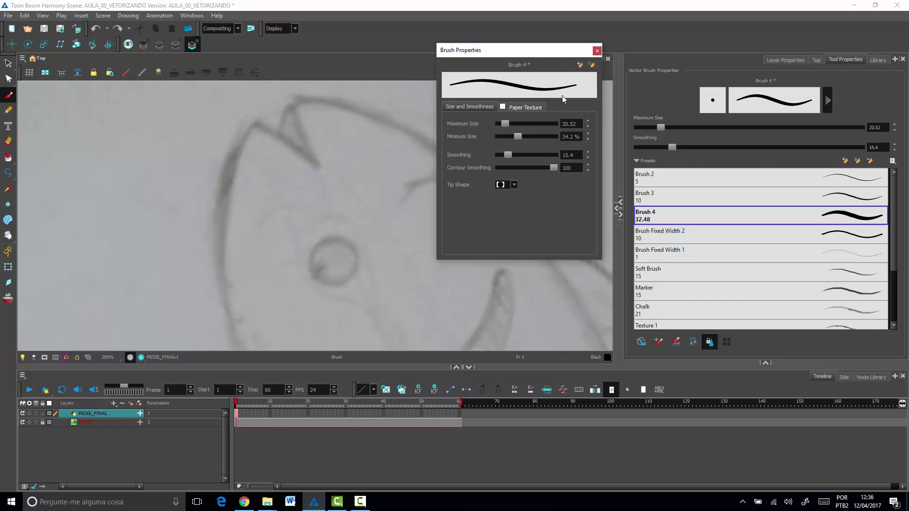
pyautogui.click(597, 50)
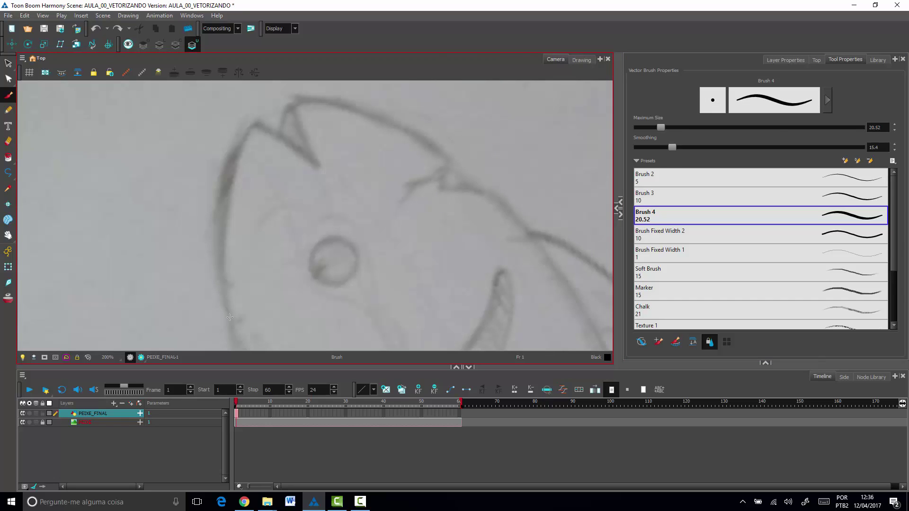
# Step: Trace the fish's forehead with one curved stroke running past the tip of the upper lip, redoing it until it fits
pyautogui.moveTo(227, 312)
pyautogui.mouseDown()
pyautogui.moveTo(219, 223)
pyautogui.moveTo(262, 108)
pyautogui.mouseUp()
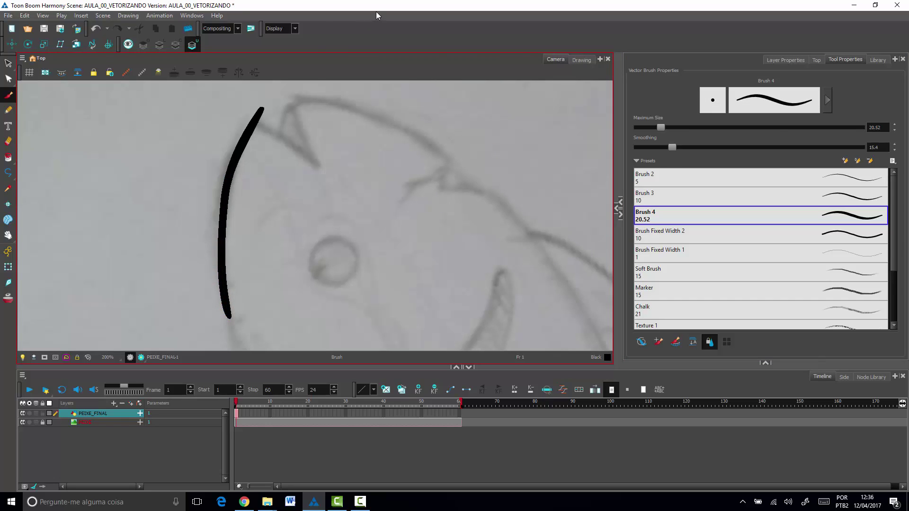
pyautogui.hotkey('ctrl', 'z')
pyautogui.moveTo(228, 316)
pyautogui.mouseDown()
pyautogui.moveTo(219, 232)
pyautogui.moveTo(252, 127)
pyautogui.mouseUp()
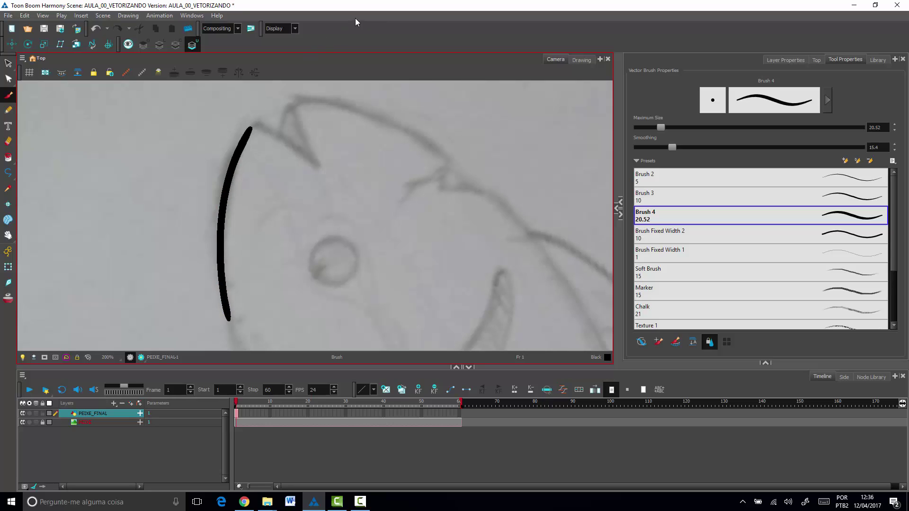
pyautogui.hotkey('ctrl', 'z')
pyautogui.moveTo(229, 321)
pyautogui.mouseDown()
pyautogui.moveTo(220, 279)
pyautogui.moveTo(247, 134)
pyautogui.moveTo(282, 79)
pyautogui.mouseUp()
# Step: Draw the upper mouth line from the mouth's inner corner outward across the end of the forehead stroke, redoing it once
pyautogui.moveTo(349, 184); pyautogui.dragTo(305, 285)
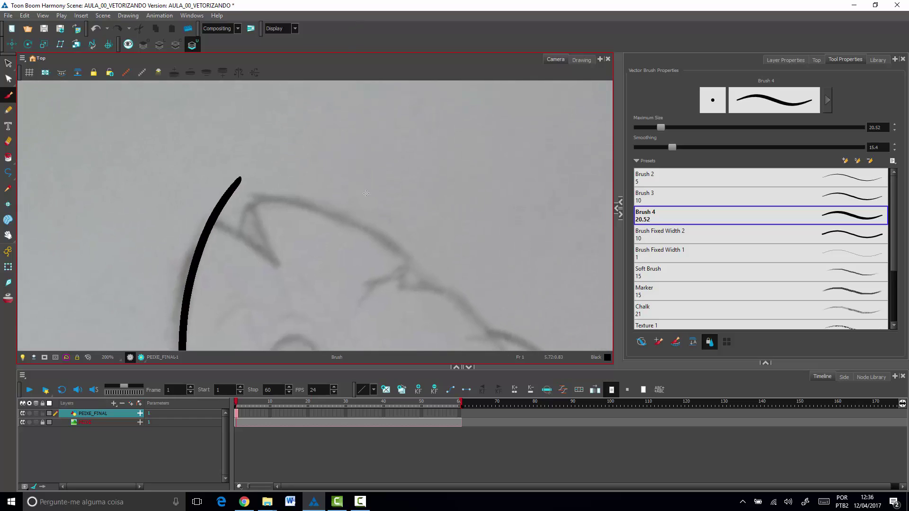
pyautogui.moveTo(345, 166); pyautogui.dragTo(340, 226)
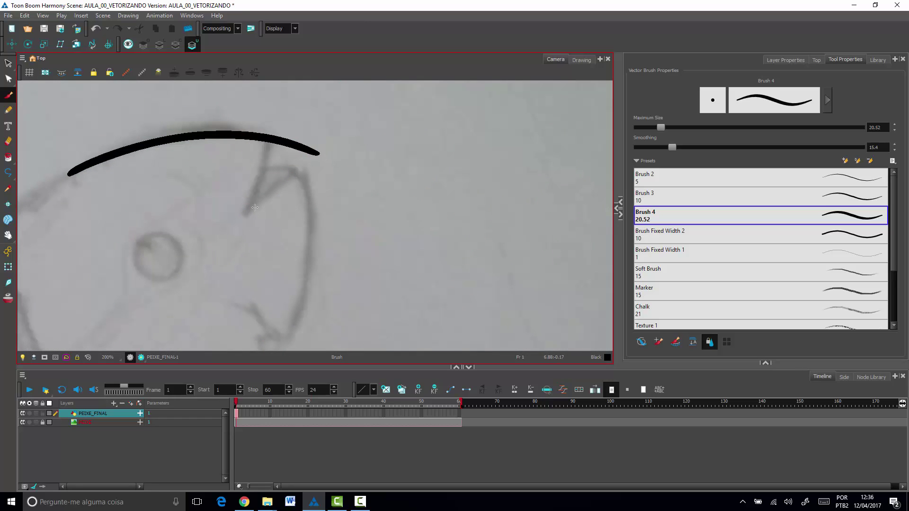
pyautogui.moveTo(225, 240); pyautogui.dragTo(356, 145)
pyautogui.hotkey('ctrl', 'z')
pyautogui.moveTo(229, 238); pyautogui.dragTo(343, 138)
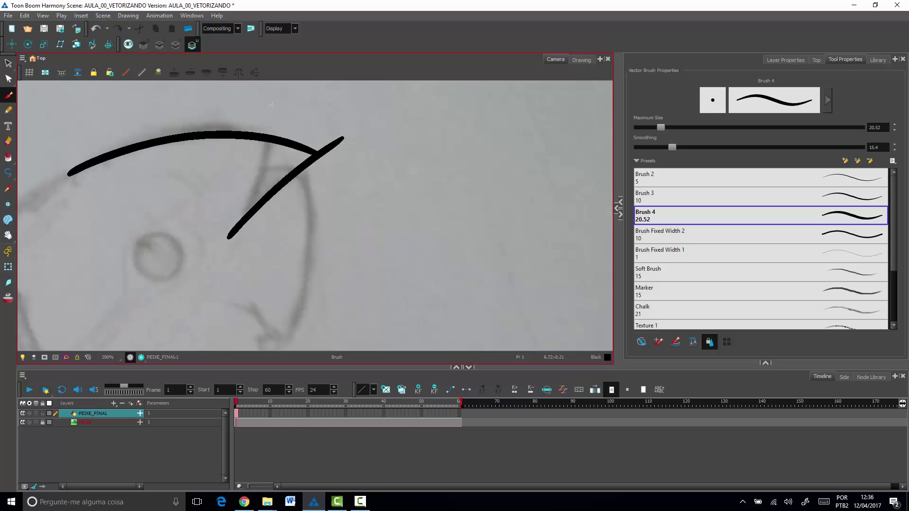
# Step: Draw the lower mouth line from beyond the outline to cross the upper mouth line at the inner corner, redoing it until it fits
pyautogui.moveTo(272, 104); pyautogui.dragTo(241, 250)
pyautogui.hotkey('ctrl', 'z')
pyautogui.moveTo(271, 97)
pyautogui.mouseDown()
pyautogui.moveTo(230, 243)
pyautogui.moveTo(264, 162)
pyautogui.mouseUp()
pyautogui.hotkey('ctrl', 'z')
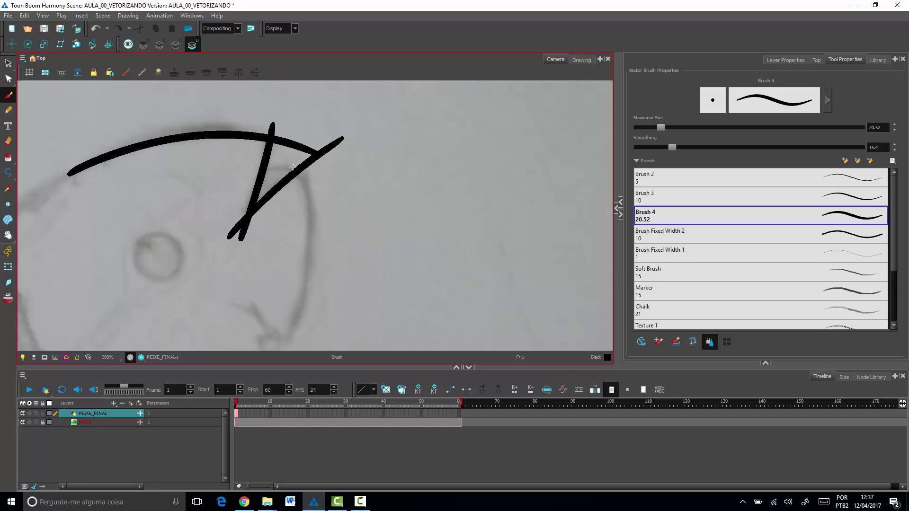
# Step: Trace the lower jaw curve between the mouth opening and the throat notch with one stroke overlapping the mouth line, redoing it twice
pyautogui.moveTo(447, 250); pyautogui.dragTo(335, 122)
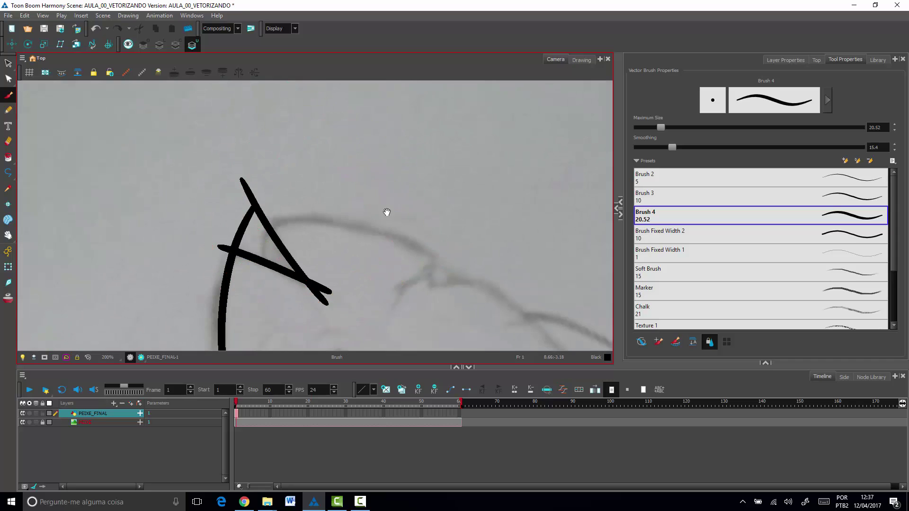
pyautogui.moveTo(387, 212); pyautogui.dragTo(368, 130)
pyautogui.moveTo(524, 202); pyautogui.dragTo(393, 111)
pyautogui.moveTo(387, 154); pyautogui.dragTo(378, 187)
pyautogui.moveTo(350, 142)
pyautogui.mouseDown()
pyautogui.moveTo(259, 186)
pyautogui.moveTo(180, 289)
pyautogui.mouseUp()
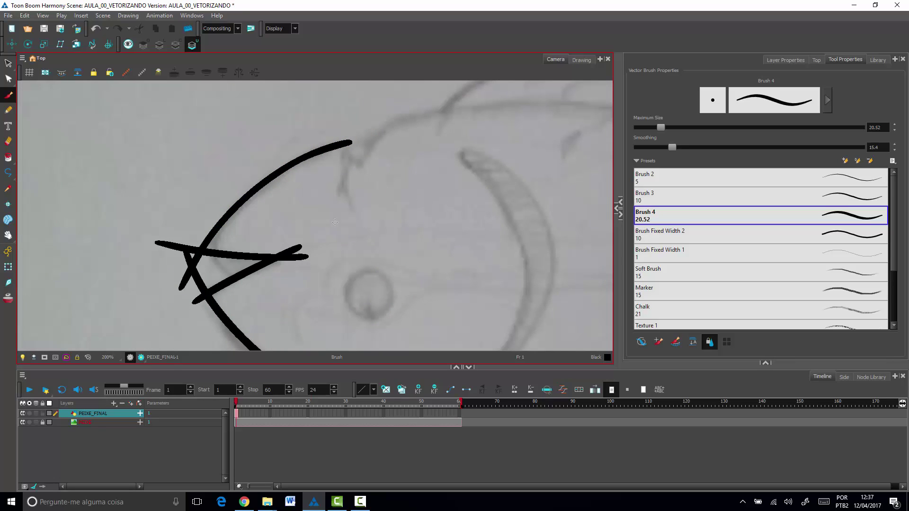
pyautogui.hotkey('ctrl', 'z')
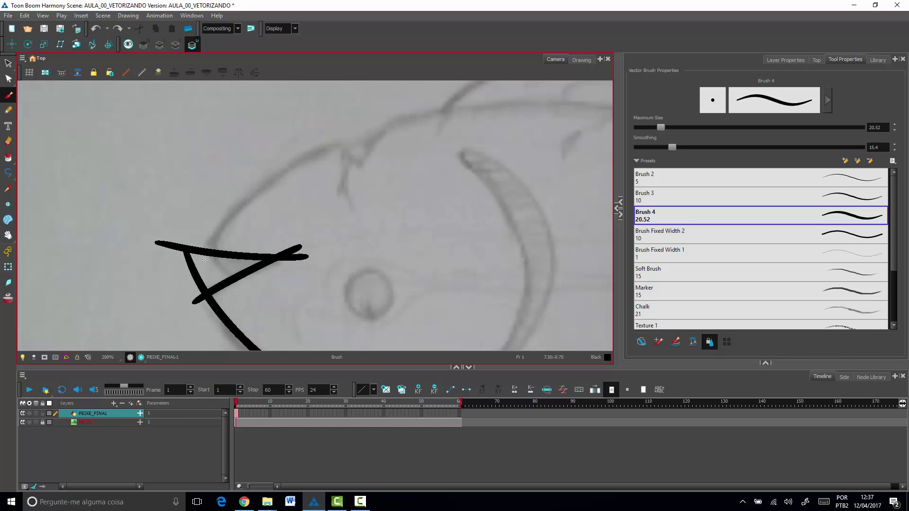
pyautogui.moveTo(207, 254)
pyautogui.mouseDown()
pyautogui.moveTo(226, 226)
pyautogui.moveTo(344, 138)
pyautogui.mouseUp()
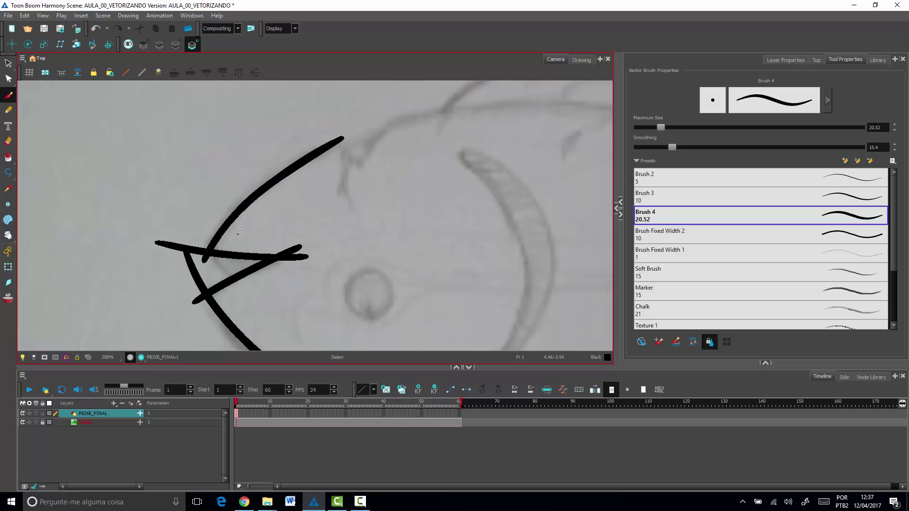
pyautogui.hotkey('ctrl', 'z')
pyautogui.moveTo(206, 262)
pyautogui.mouseDown()
pyautogui.moveTo(228, 222)
pyautogui.moveTo(290, 165)
pyautogui.moveTo(371, 127)
pyautogui.mouseUp()
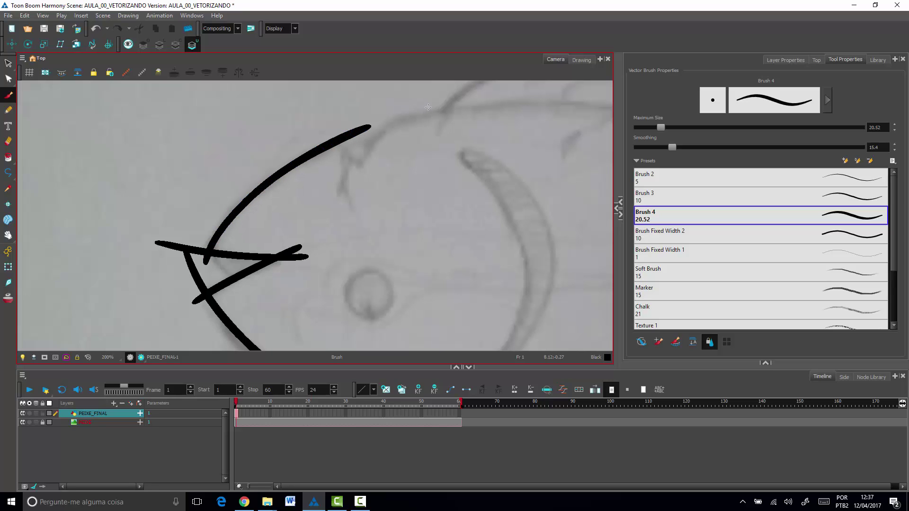
# Step: Trim the overlapping stroke ends at both lip tips and the mouth's inner corner with the Cutter, and delete the leftover fragment
pyautogui.moveTo(486, 186); pyautogui.dragTo(248, 279)
pyautogui.moveTo(447, 190); pyautogui.dragTo(351, 287)
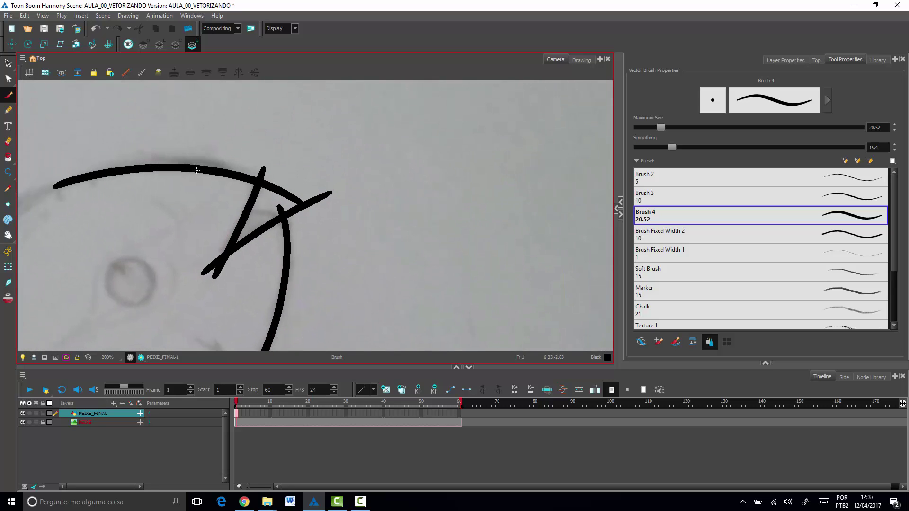
pyautogui.moveTo(358, 246); pyautogui.dragTo(410, 220)
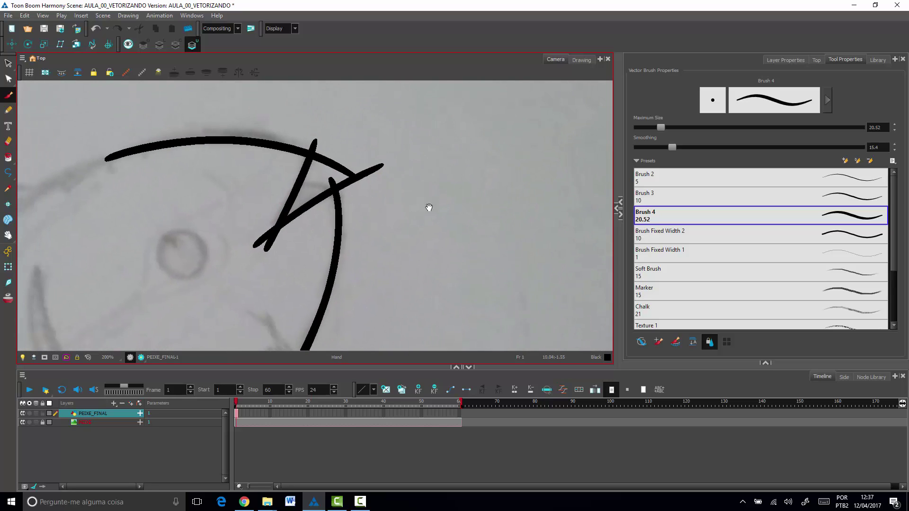
pyautogui.click(6, 64)
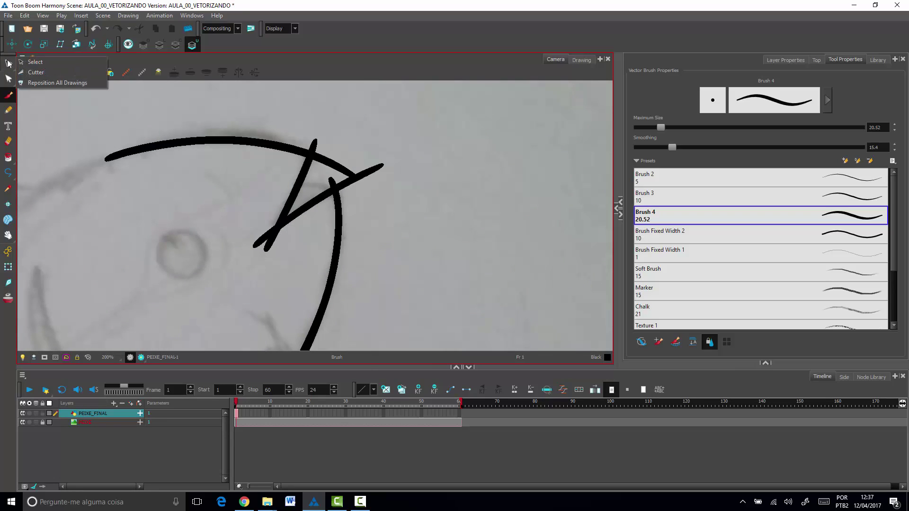
pyautogui.click(50, 72)
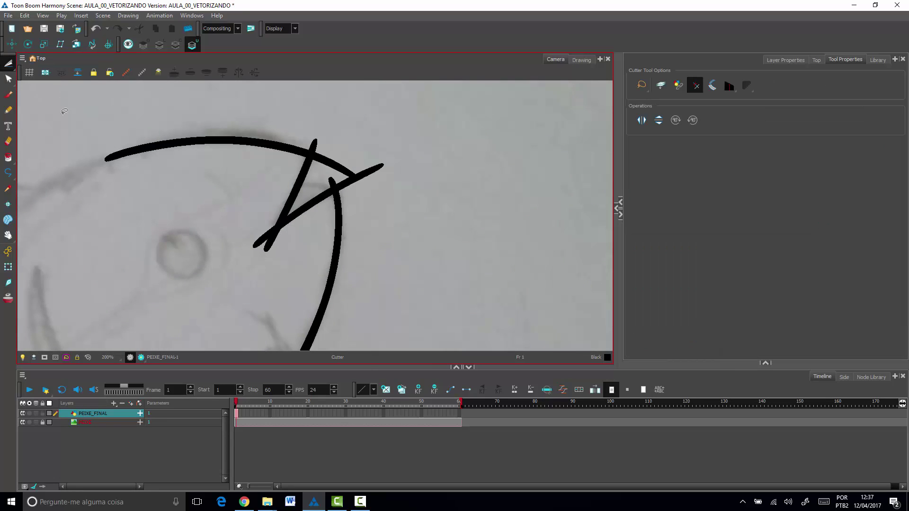
pyautogui.moveTo(323, 170); pyautogui.dragTo(377, 128)
pyautogui.moveTo(298, 136)
pyautogui.mouseDown()
pyautogui.moveTo(349, 151)
pyautogui.moveTo(370, 171)
pyautogui.moveTo(371, 192)
pyautogui.moveTo(318, 185)
pyautogui.moveTo(361, 165)
pyautogui.mouseUp()
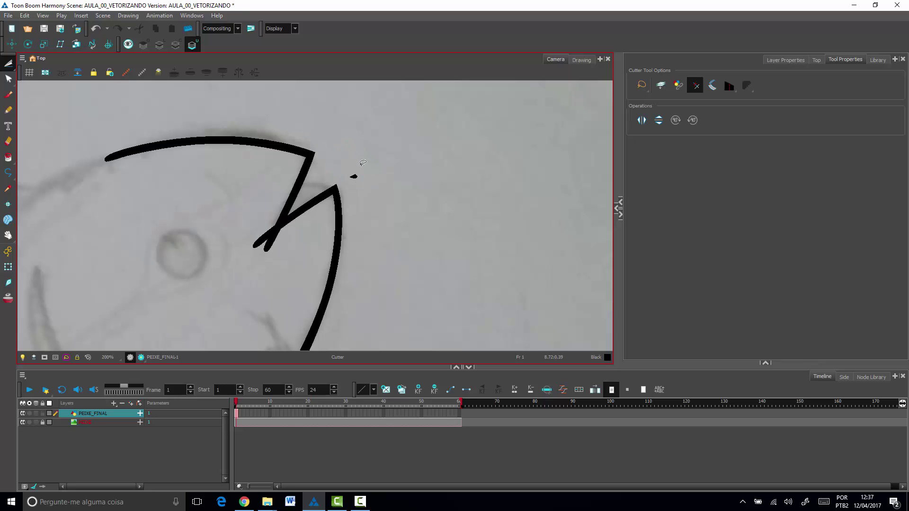
pyautogui.moveTo(266, 248)
pyautogui.mouseDown()
pyautogui.moveTo(253, 250)
pyautogui.moveTo(306, 231)
pyautogui.mouseUp()
pyautogui.moveTo(367, 163); pyautogui.dragTo(365, 166)
pyautogui.press('Delete')
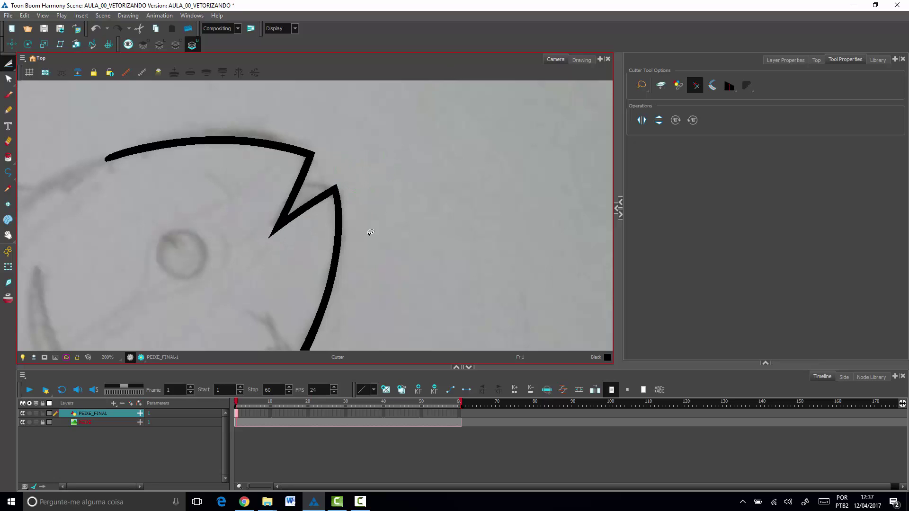
# Step: Cut off the sharp point at the mouth's inner corner and round that corner with the Eraser
pyautogui.moveTo(401, 201); pyautogui.dragTo(390, 249)
pyautogui.moveTo(298, 227); pyautogui.dragTo(311, 228)
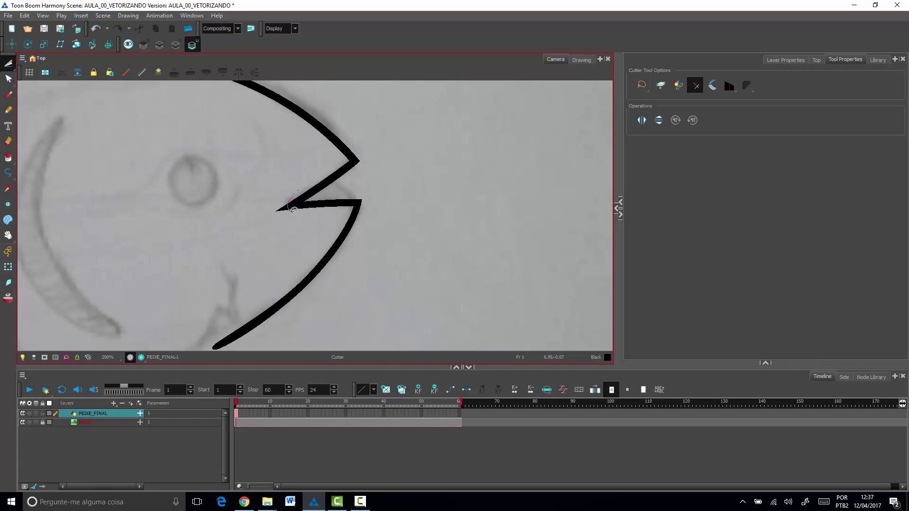
pyautogui.moveTo(293, 210)
pyautogui.mouseDown()
pyautogui.moveTo(291, 176)
pyautogui.moveTo(296, 189)
pyautogui.mouseUp()
pyautogui.press('Delete')
pyautogui.click(8, 141)
pyautogui.moveTo(289, 235)
pyautogui.mouseDown()
pyautogui.moveTo(275, 238)
pyautogui.moveTo(268, 227)
pyautogui.mouseUp()
# Step: Return to the Brush tool with the Brush 4 preset and expand the Camera view to full screen
pyautogui.moveTo(395, 239); pyautogui.dragTo(386, 175)
pyautogui.moveTo(326, 268)
pyautogui.mouseDown()
pyautogui.moveTo(384, 216)
pyautogui.moveTo(375, 243)
pyautogui.moveTo(436, 193)
pyautogui.moveTo(332, 169)
pyautogui.mouseUp()
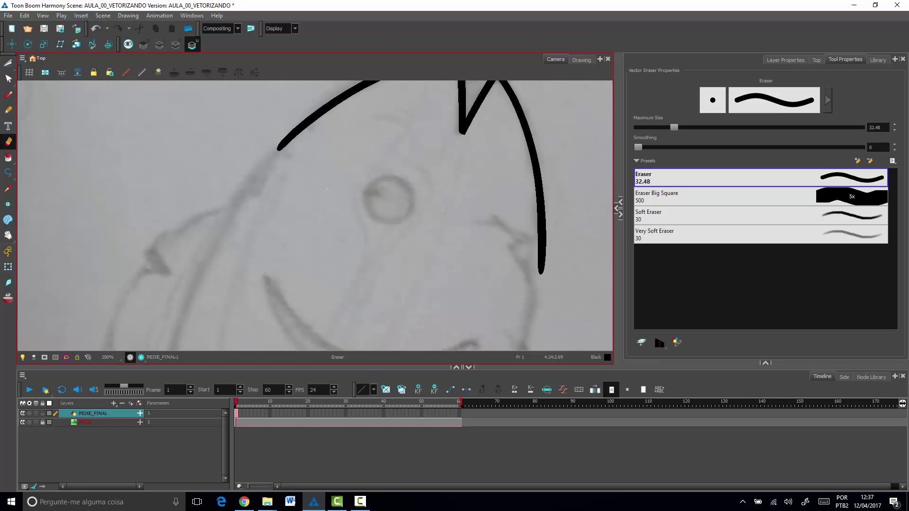
pyautogui.hotkey('alt', 'b')
pyautogui.moveTo(334, 222); pyautogui.dragTo(450, 181)
pyautogui.scroll(-2, 439, 215)
pyautogui.press('1')
pyautogui.moveTo(497, 208); pyautogui.dragTo(501, 244)
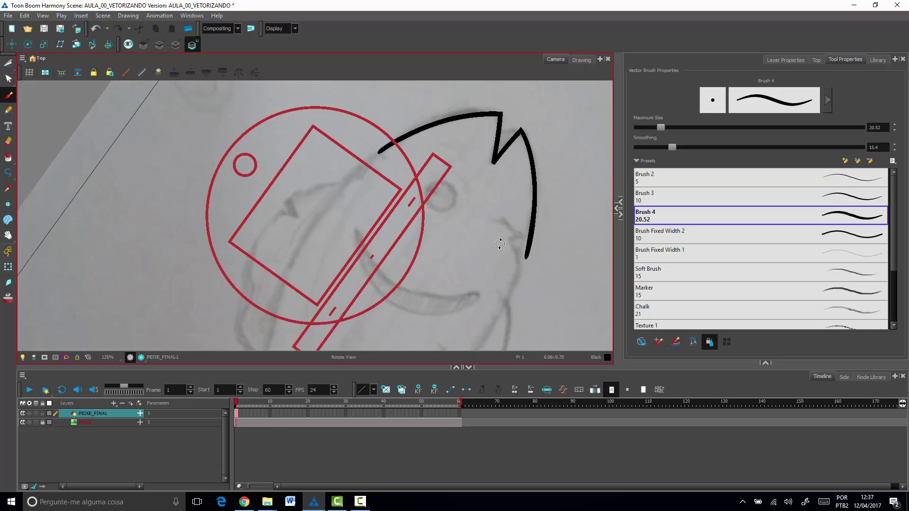
pyautogui.moveTo(419, 280); pyautogui.dragTo(417, 251)
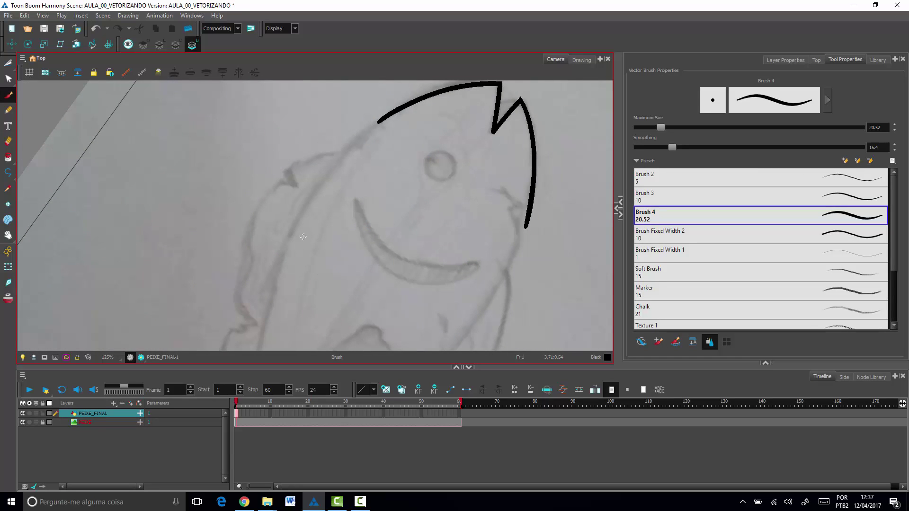
pyautogui.rightClick(334, 239)
pyautogui.click(280, 218)
pyautogui.hotkey('ctrl', 'z')
pyautogui.hotkey('ctrl', 'f')
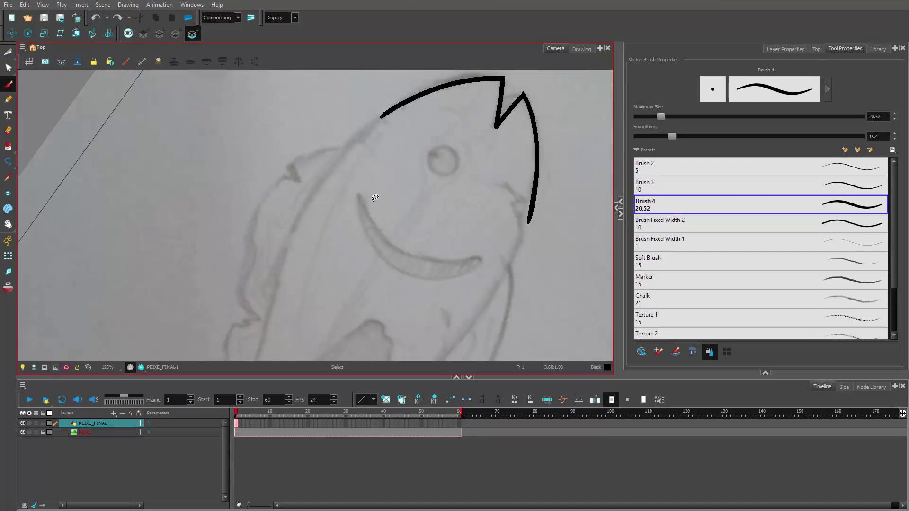
pyautogui.press('`')
# Step: Trace the fish's back from the end of the forehead stroke to the notch before the tail with overlapping strokes, redoing one section
pyautogui.moveTo(468, 266); pyautogui.dragTo(410, 221)
pyautogui.moveTo(574, 267); pyautogui.dragTo(571, 310)
pyautogui.moveTo(524, 260); pyautogui.dragTo(508, 255)
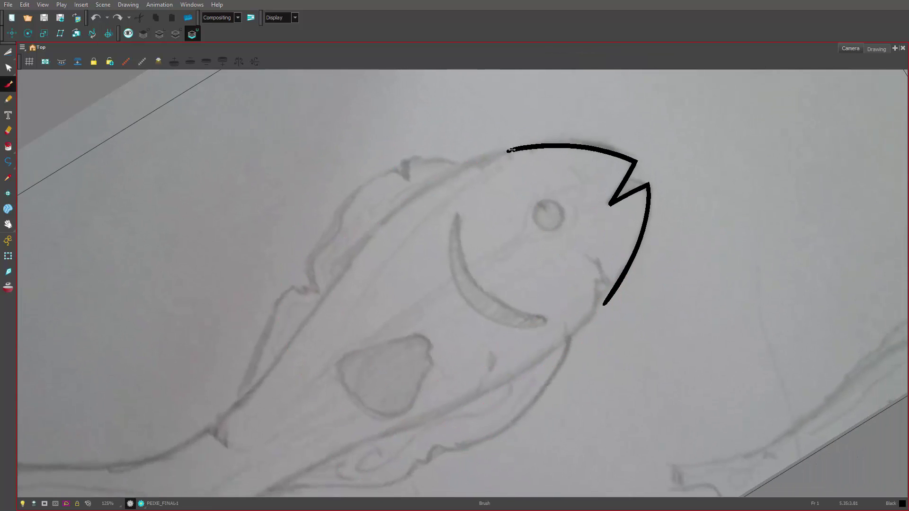
pyautogui.moveTo(506, 152)
pyautogui.mouseDown()
pyautogui.moveTo(447, 176)
pyautogui.moveTo(393, 216)
pyautogui.moveTo(306, 319)
pyautogui.mouseUp()
pyautogui.moveTo(372, 323); pyautogui.dragTo(504, 180)
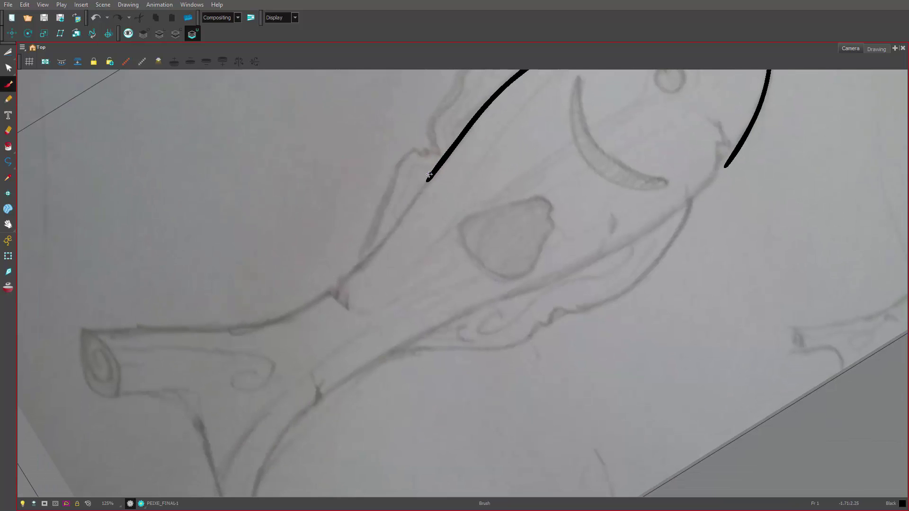
pyautogui.hotkey('ctrl', 'z')
pyautogui.moveTo(408, 207); pyautogui.dragTo(380, 243)
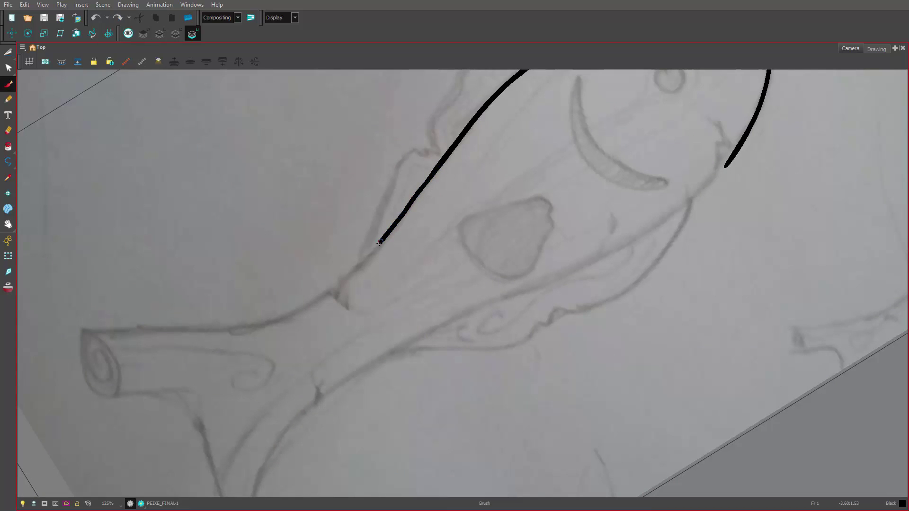
pyautogui.moveTo(349, 273); pyautogui.dragTo(322, 284)
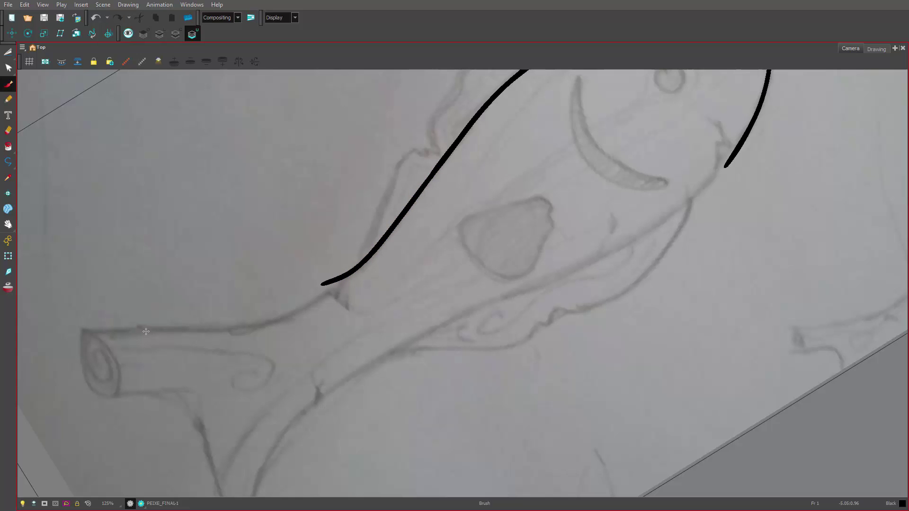
# Step: Draw a short line along the throat notch, crossing the end of the lower jaw stroke
pyautogui.press('space')
pyautogui.moveTo(473, 241)
pyautogui.mouseDown()
pyautogui.moveTo(445, 266)
pyautogui.moveTo(294, 332)
pyautogui.mouseUp()
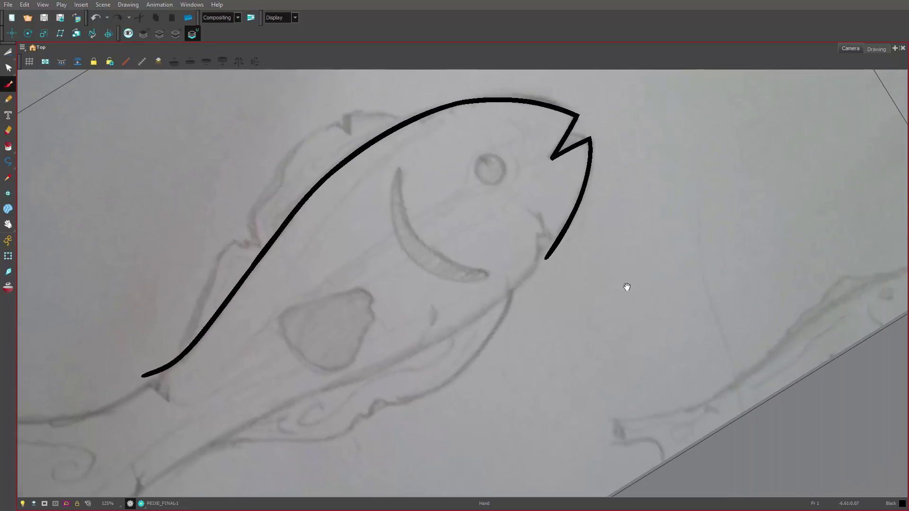
pyautogui.moveTo(622, 280); pyautogui.dragTo(617, 255)
pyautogui.press('space')
pyautogui.moveTo(684, 269); pyautogui.dragTo(660, 252)
pyautogui.moveTo(568, 190)
pyautogui.mouseDown()
pyautogui.moveTo(446, 156)
pyautogui.moveTo(411, 273)
pyautogui.mouseUp()
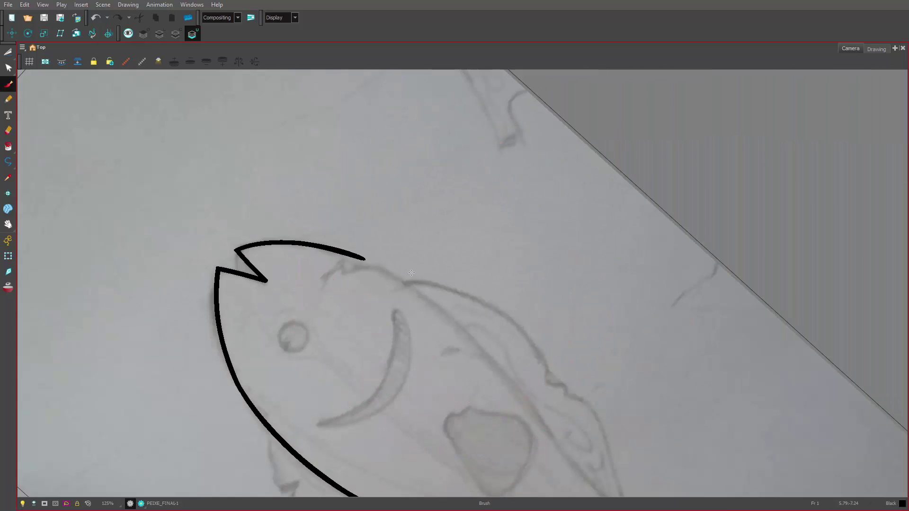
pyautogui.scroll(3, 371, 272)
pyautogui.scroll(1, 327, 243)
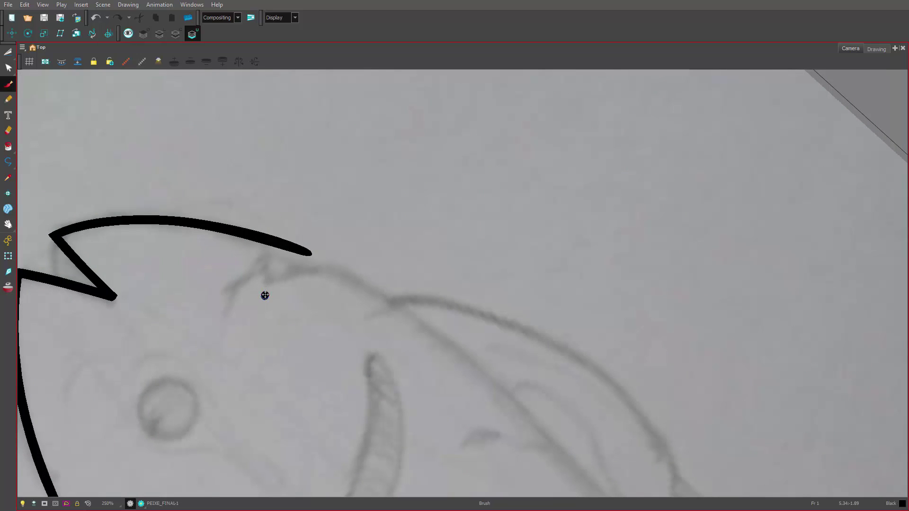
pyautogui.moveTo(264, 295); pyautogui.dragTo(259, 202)
pyautogui.moveTo(513, 246)
pyautogui.mouseDown()
pyautogui.moveTo(558, 190)
pyautogui.moveTo(609, 248)
pyautogui.moveTo(383, 293)
pyautogui.mouseUp()
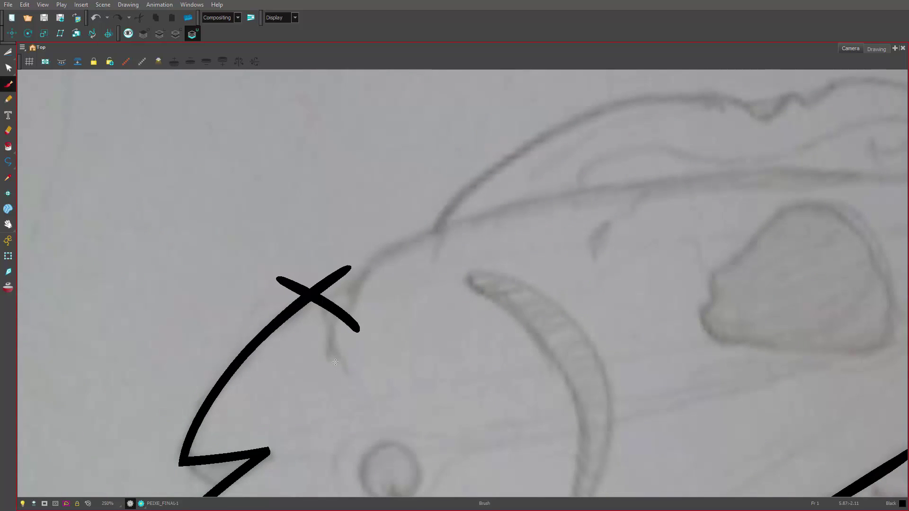
# Step: Trace the throat curve from the short notch line to the front of the lower fin, redoing it once
pyautogui.moveTo(347, 318)
pyautogui.mouseDown()
pyautogui.moveTo(378, 257)
pyautogui.moveTo(447, 228)
pyautogui.mouseUp()
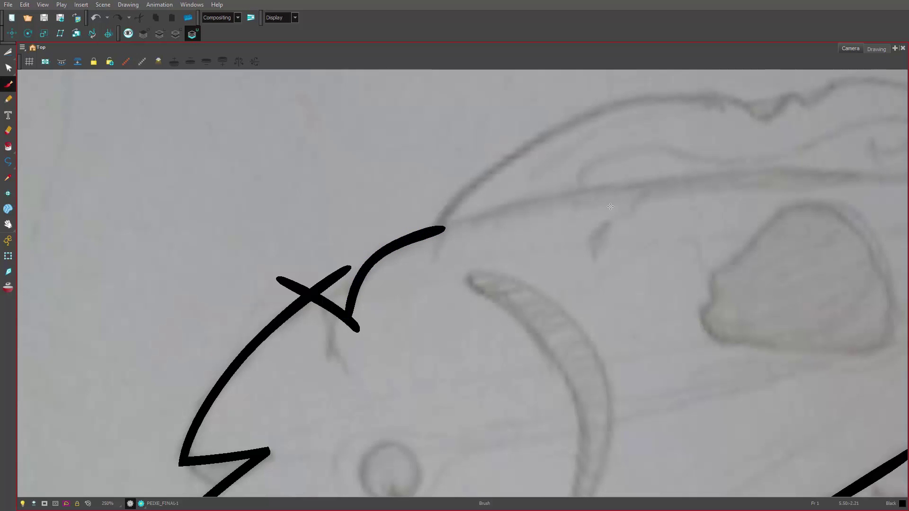
pyautogui.moveTo(654, 270)
pyautogui.mouseDown()
pyautogui.moveTo(613, 301)
pyautogui.moveTo(575, 290)
pyautogui.mouseUp()
pyautogui.hotkey('ctrl', 'z')
pyautogui.moveTo(671, 300); pyautogui.dragTo(665, 238)
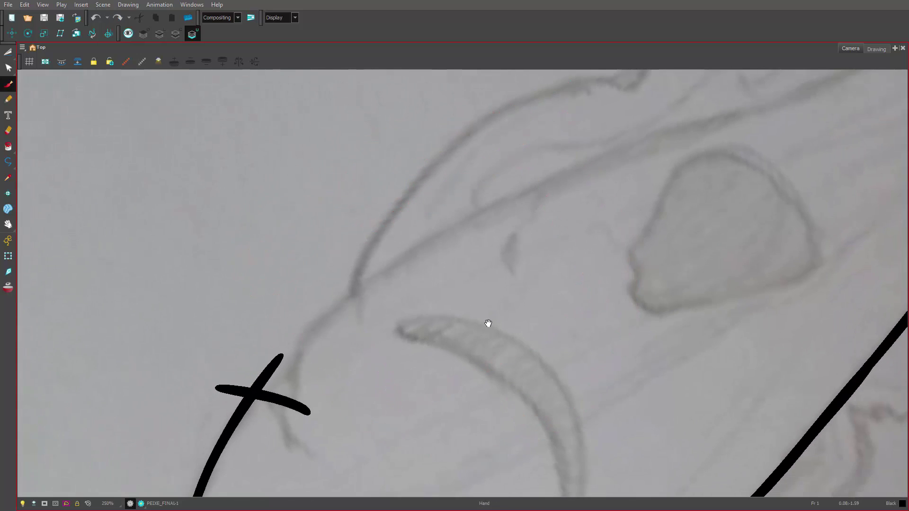
pyautogui.moveTo(487, 325); pyautogui.dragTo(483, 295)
pyautogui.moveTo(289, 368)
pyautogui.mouseDown()
pyautogui.moveTo(290, 332)
pyautogui.moveTo(309, 299)
pyautogui.moveTo(368, 247)
pyautogui.mouseUp()
pyautogui.moveTo(609, 233); pyautogui.dragTo(584, 265)
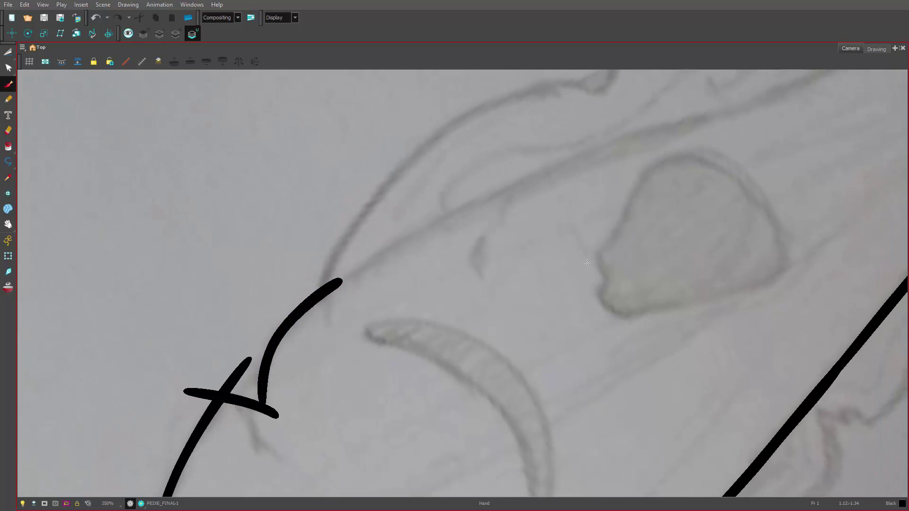
# Step: Continue the belly outline from the throat curve along the base of the lower fin with overlapping strokes
pyautogui.moveTo(684, 230); pyautogui.dragTo(662, 174)
pyautogui.press('1')
pyautogui.press('1')
pyautogui.moveTo(534, 272); pyautogui.dragTo(447, 295)
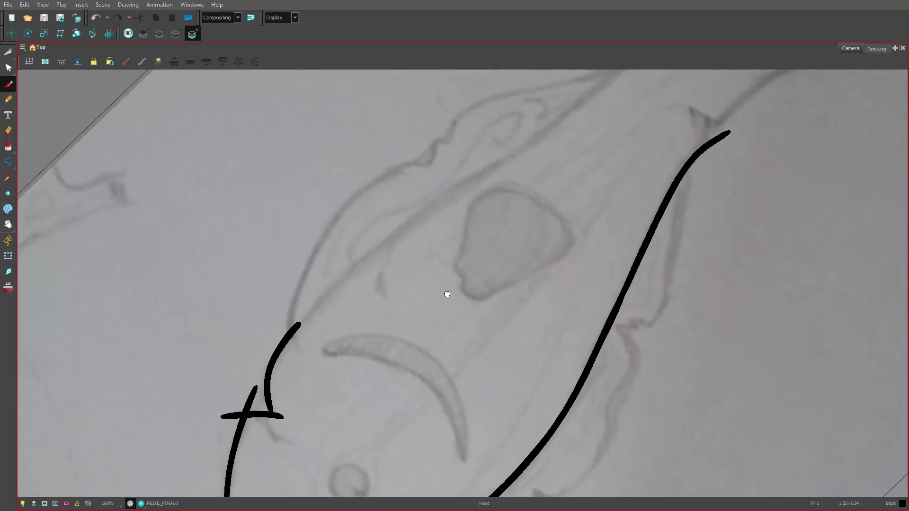
pyautogui.moveTo(525, 229); pyautogui.dragTo(505, 248)
pyautogui.moveTo(266, 340)
pyautogui.mouseDown()
pyautogui.moveTo(334, 275)
pyautogui.moveTo(429, 207)
pyautogui.mouseUp()
pyautogui.moveTo(530, 189); pyautogui.dragTo(475, 240)
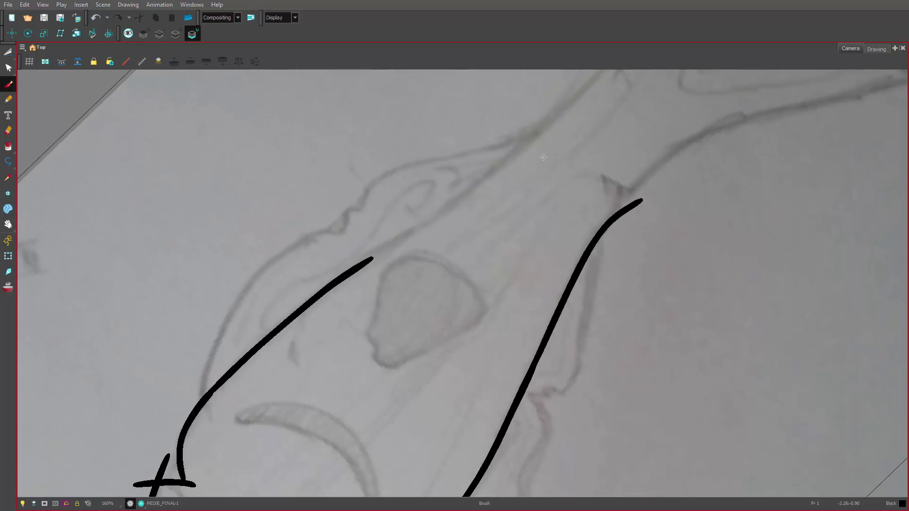
pyautogui.moveTo(391, 246)
pyautogui.mouseDown()
pyautogui.moveTo(315, 299)
pyautogui.moveTo(321, 289)
pyautogui.moveTo(335, 278)
pyautogui.moveTo(278, 331)
pyautogui.moveTo(410, 229)
pyautogui.mouseUp()
pyautogui.moveTo(467, 200)
pyautogui.mouseDown()
pyautogui.moveTo(345, 262)
pyautogui.moveTo(288, 327)
pyautogui.moveTo(329, 283)
pyautogui.moveTo(389, 246)
pyautogui.mouseUp()
# Step: Extend the belly outline along the rest of the lower fin's base toward the tail
pyautogui.moveTo(554, 162); pyautogui.dragTo(443, 259)
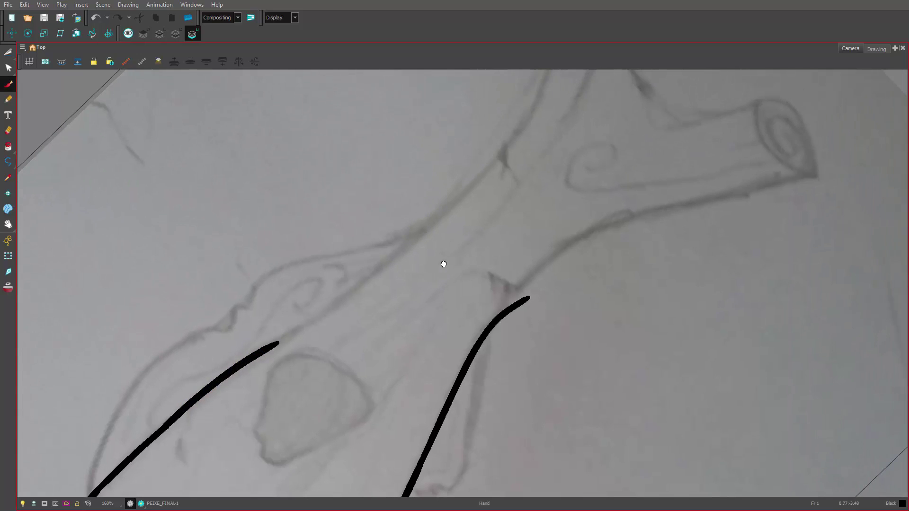
pyautogui.moveTo(272, 346)
pyautogui.mouseDown()
pyautogui.moveTo(400, 253)
pyautogui.moveTo(473, 179)
pyautogui.mouseUp()
pyautogui.moveTo(545, 185)
pyautogui.mouseDown()
pyautogui.moveTo(462, 276)
pyautogui.moveTo(427, 346)
pyautogui.mouseUp()
pyautogui.moveTo(398, 318); pyautogui.dragTo(340, 379)
pyautogui.moveTo(506, 342)
pyautogui.mouseDown()
pyautogui.moveTo(574, 187)
pyautogui.moveTo(676, 290)
pyautogui.moveTo(655, 325)
pyautogui.moveTo(614, 234)
pyautogui.mouseUp()
pyautogui.moveTo(411, 357); pyautogui.dragTo(443, 334)
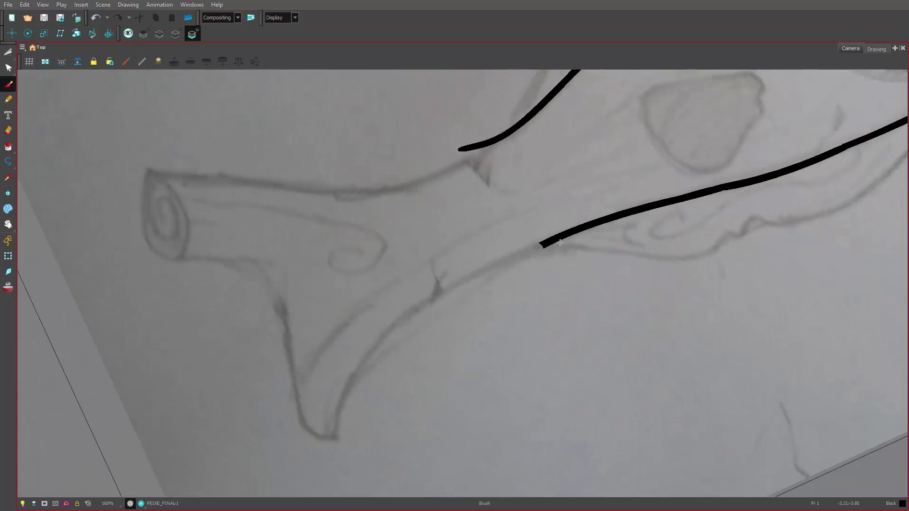
# Step: Clean up the belly stroke's end with the Eraser and trace the tail's lower edge past its pointed tip with one overlapping stroke
pyautogui.hotkey('alt', 'e')
pyautogui.moveTo(544, 246); pyautogui.dragTo(531, 260)
pyautogui.moveTo(567, 233)
pyautogui.mouseDown()
pyautogui.moveTo(445, 290)
pyautogui.moveTo(383, 336)
pyautogui.moveTo(335, 444)
pyautogui.moveTo(337, 469)
pyautogui.mouseUp()
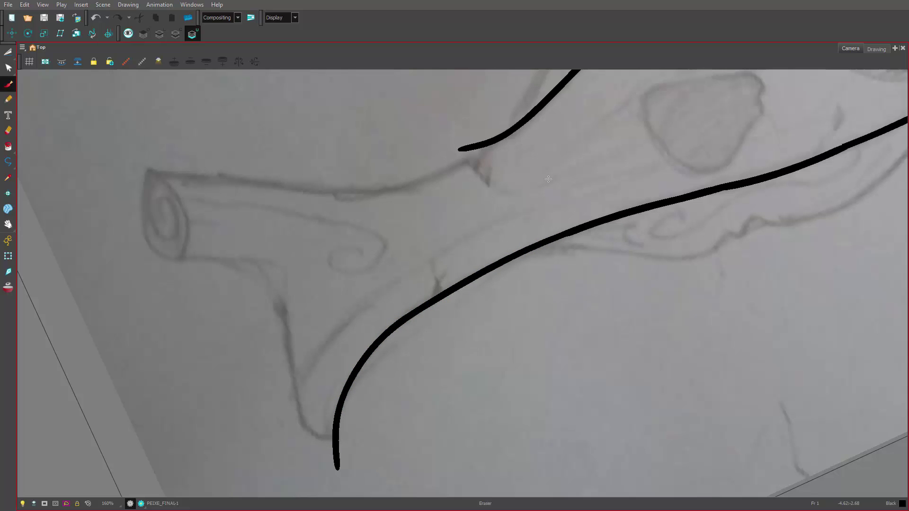
pyautogui.moveTo(563, 277); pyautogui.dragTo(452, 379)
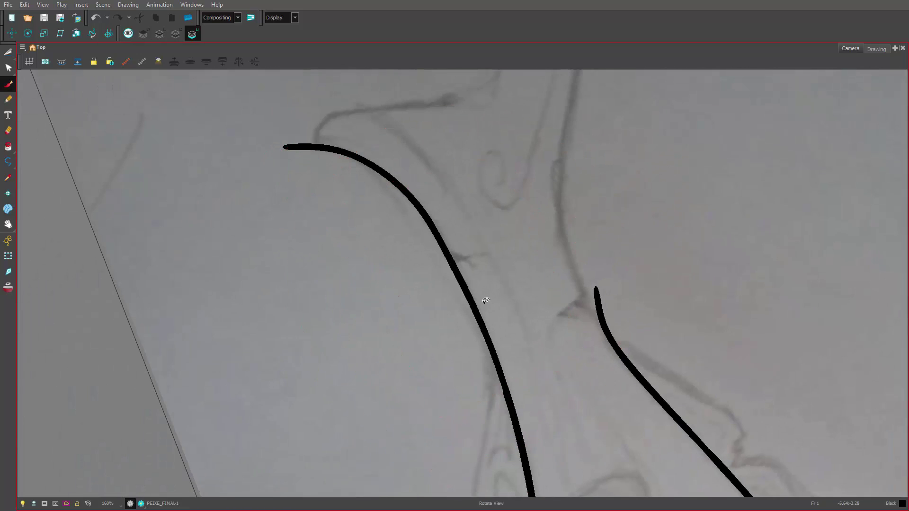
pyautogui.moveTo(485, 180); pyautogui.dragTo(444, 307)
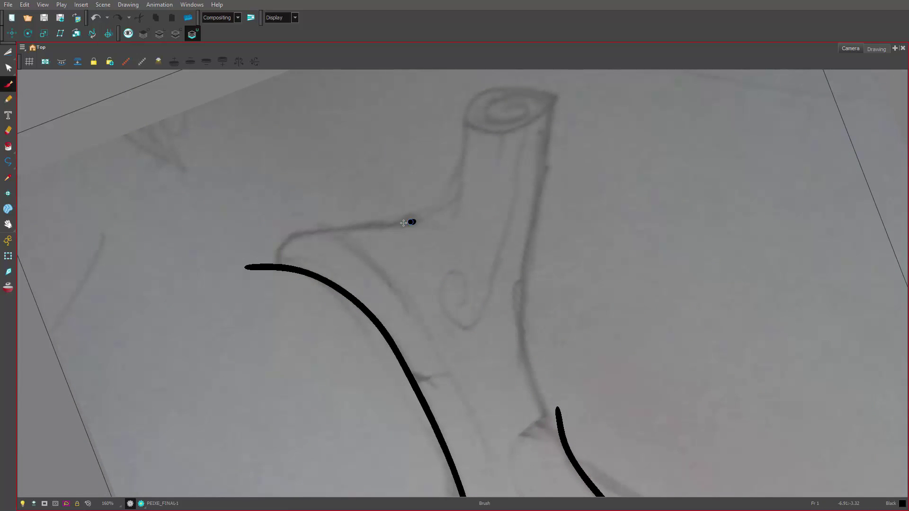
# Step: Trace the tail's rear edge from across the lower lobe's tip up to the upper lobe's rolled end with two overlapping strokes
pyautogui.moveTo(411, 222)
pyautogui.mouseDown()
pyautogui.moveTo(305, 232)
pyautogui.moveTo(276, 291)
pyautogui.mouseUp()
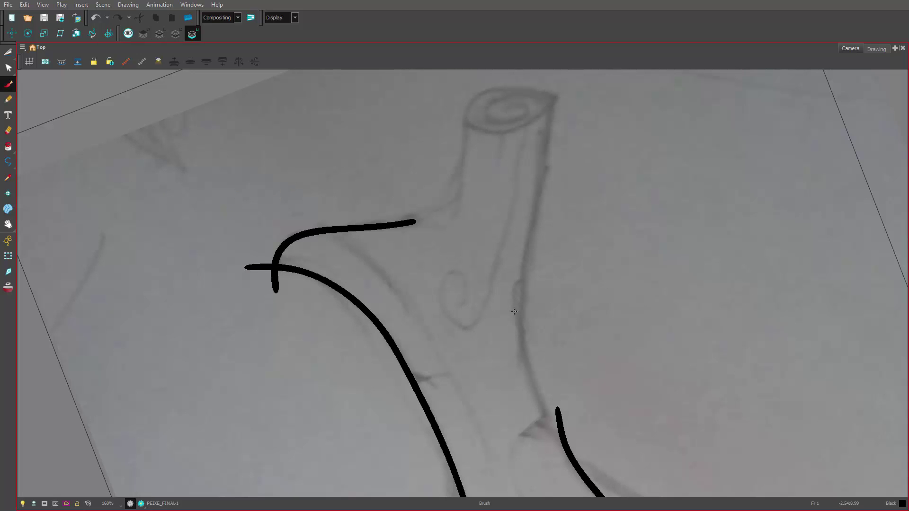
pyautogui.moveTo(487, 221); pyautogui.dragTo(442, 292)
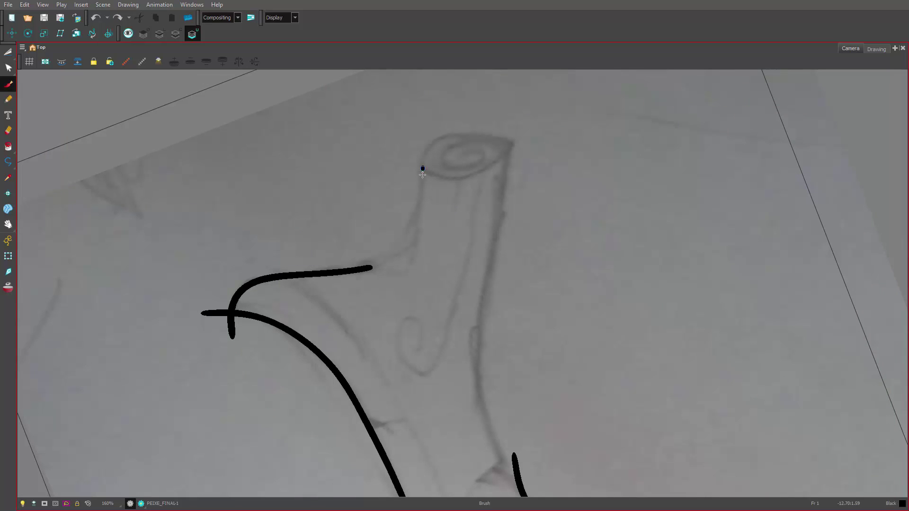
pyautogui.moveTo(422, 174)
pyautogui.mouseDown()
pyautogui.moveTo(411, 241)
pyautogui.moveTo(371, 267)
pyautogui.mouseUp()
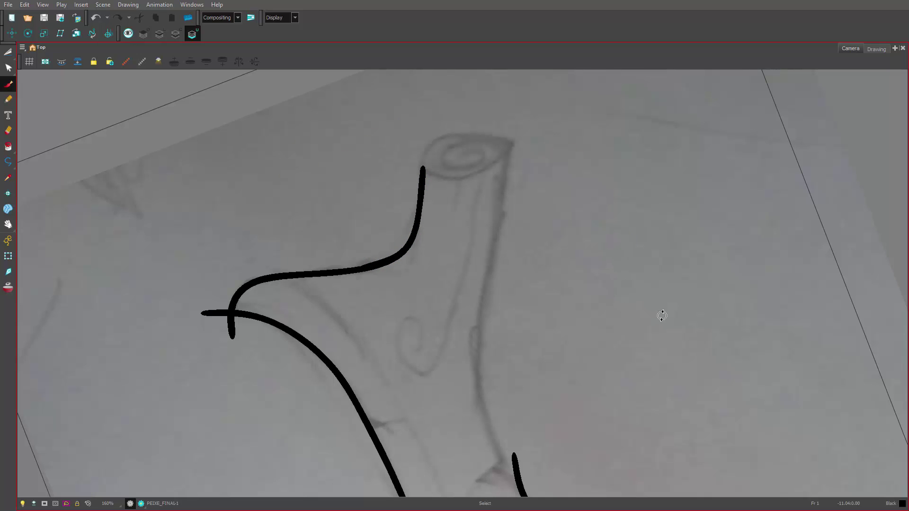
# Step: Outline the oval rolled end of the upper tail lobe with two curves crossing at its ends, redoing the inner curve
pyautogui.moveTo(662, 316)
pyautogui.keyDown('ctrl'); pyautogui.keyDown('alt'); pyautogui.mouseDown()
pyautogui.moveTo(570, 166)
pyautogui.moveTo(514, 142)
pyautogui.mouseUp(); pyautogui.keyUp('alt'); pyautogui.keyUp('ctrl')
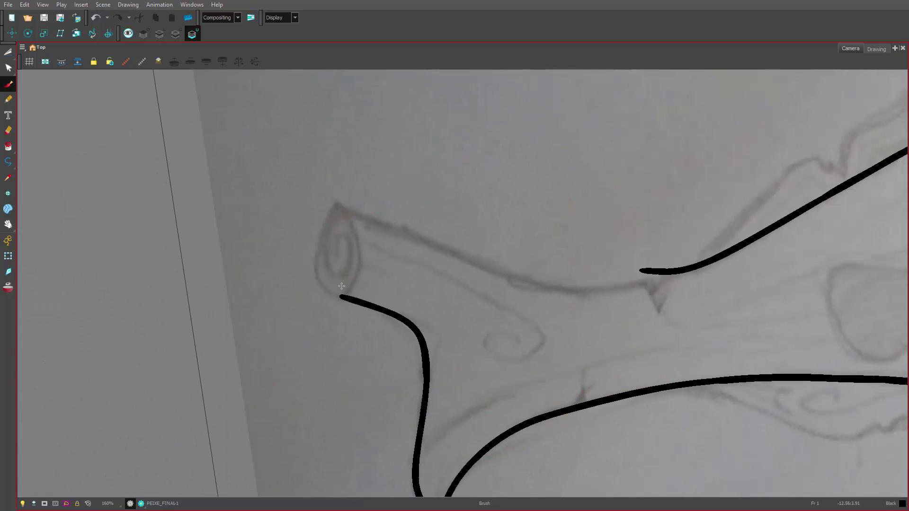
pyautogui.moveTo(323, 288)
pyautogui.mouseDown()
pyautogui.moveTo(314, 266)
pyautogui.moveTo(345, 188)
pyautogui.mouseUp()
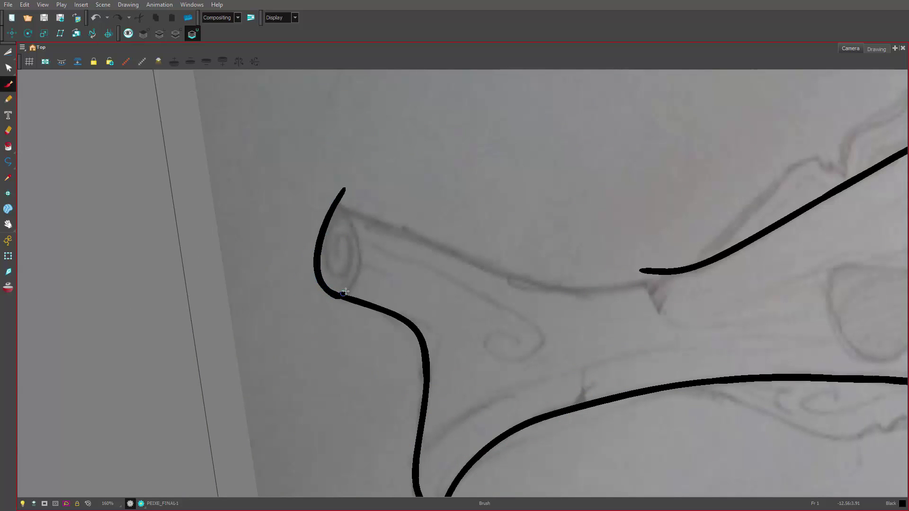
pyautogui.moveTo(358, 261)
pyautogui.mouseDown()
pyautogui.moveTo(351, 223)
pyautogui.moveTo(322, 183)
pyautogui.moveTo(359, 248)
pyautogui.moveTo(360, 264)
pyautogui.moveTo(334, 301)
pyautogui.mouseUp()
pyautogui.hotkey('ctrl', 'z')
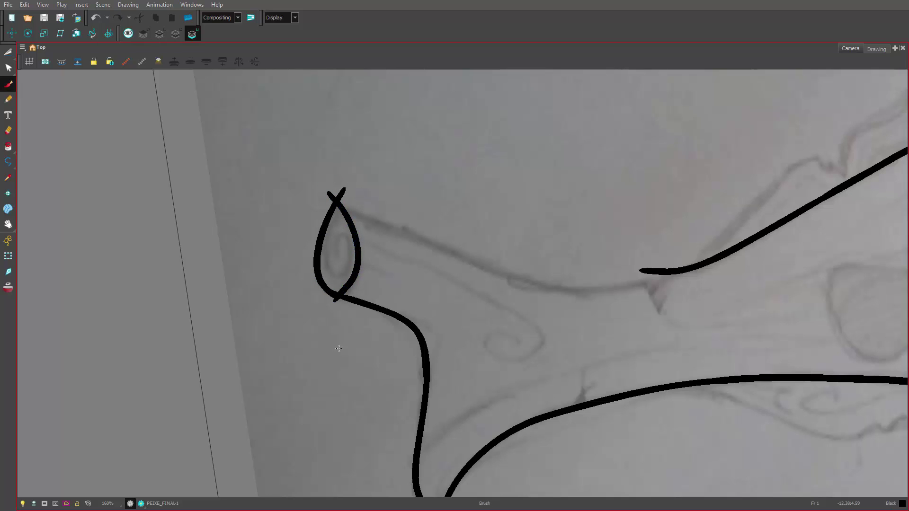
# Step: Trace the tail's upper edge from the notch on the back to the oval rolled end, redoing the stroke once
pyautogui.moveTo(602, 264); pyautogui.dragTo(332, 311)
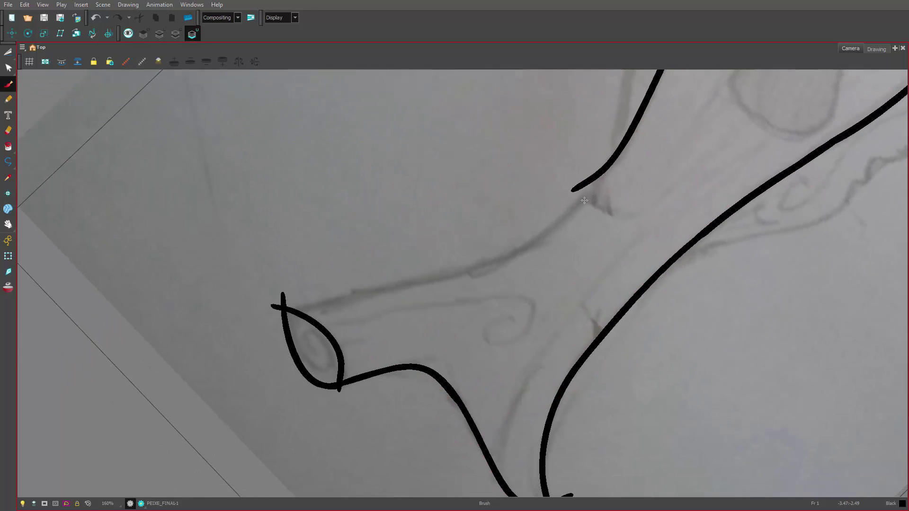
pyautogui.hotkey('alt', 's')
pyautogui.moveTo(580, 199)
pyautogui.mouseDown()
pyautogui.moveTo(505, 255)
pyautogui.moveTo(288, 308)
pyautogui.mouseUp()
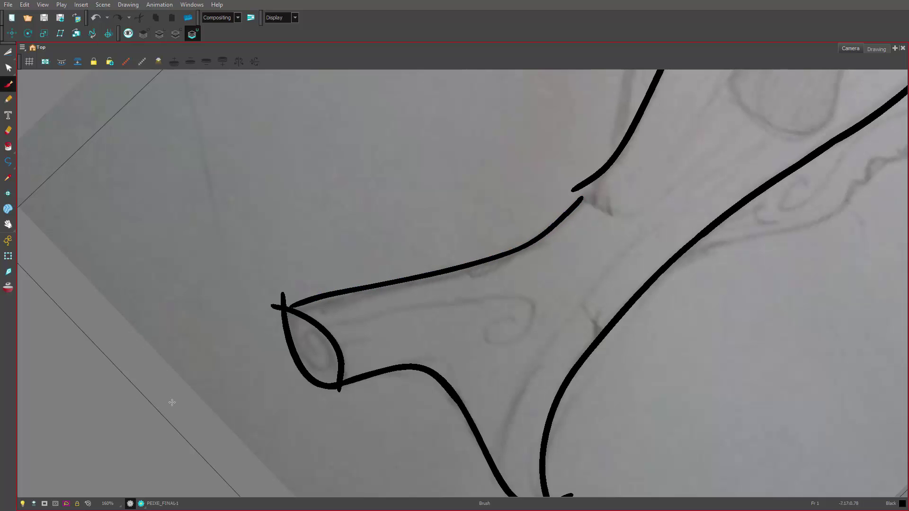
pyautogui.hotkey('ctrl', 'z')
pyautogui.moveTo(584, 198)
pyautogui.mouseDown()
pyautogui.moveTo(515, 253)
pyautogui.moveTo(289, 307)
pyautogui.mouseUp()
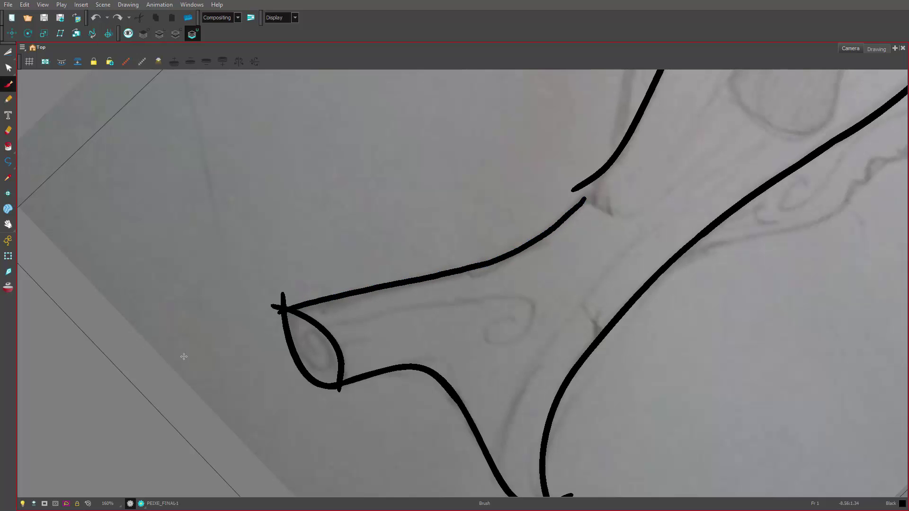
# Step: Draw the V-shaped notch between the tail and the back outline with two strokes that cross the neighbouring lines
pyautogui.moveTo(573, 282); pyautogui.dragTo(423, 330)
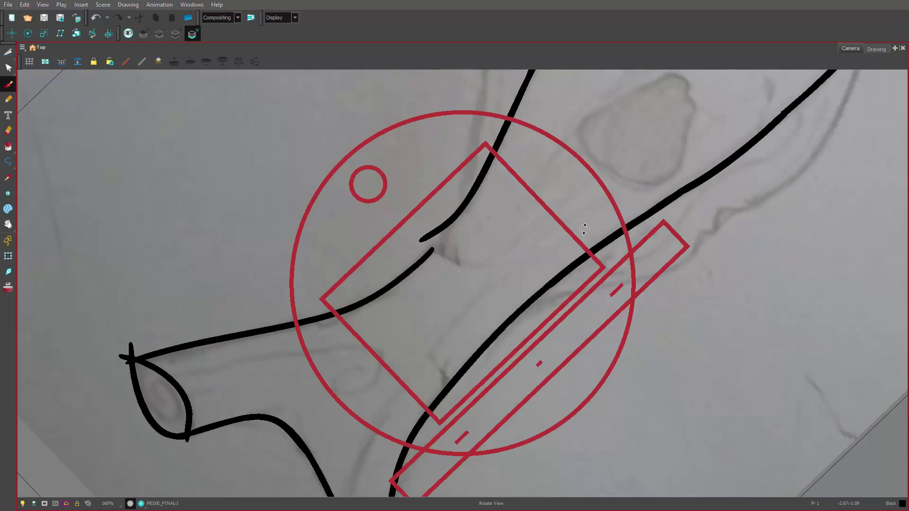
pyautogui.moveTo(586, 223); pyautogui.dragTo(535, 399)
pyautogui.moveTo(483, 277); pyautogui.dragTo(500, 205)
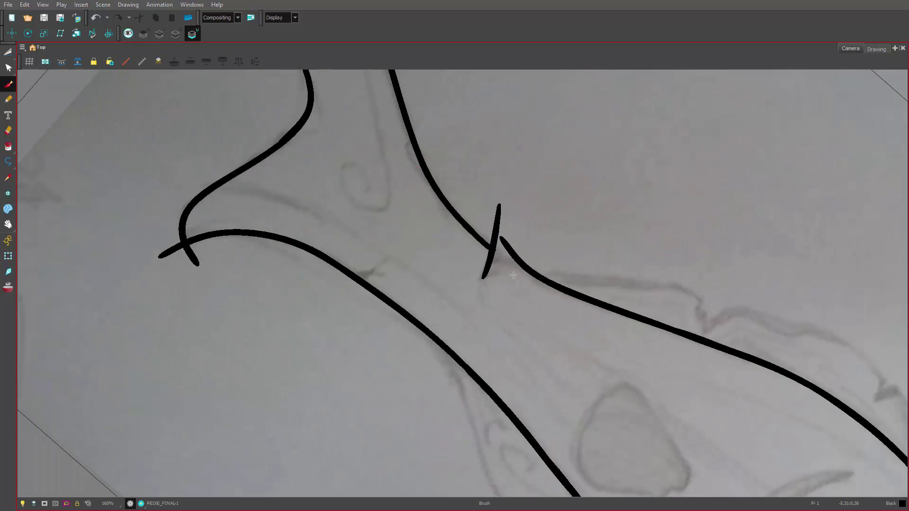
pyautogui.moveTo(472, 280); pyautogui.dragTo(580, 247)
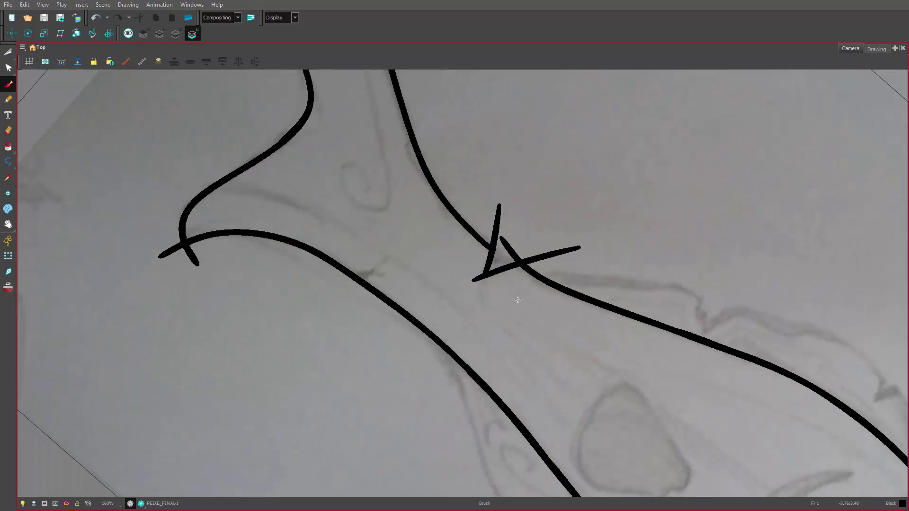
# Step: Try to trace the small rear part of the dorsal fin with one stroke starting on the back outline
pyautogui.moveTo(593, 318); pyautogui.dragTo(526, 274)
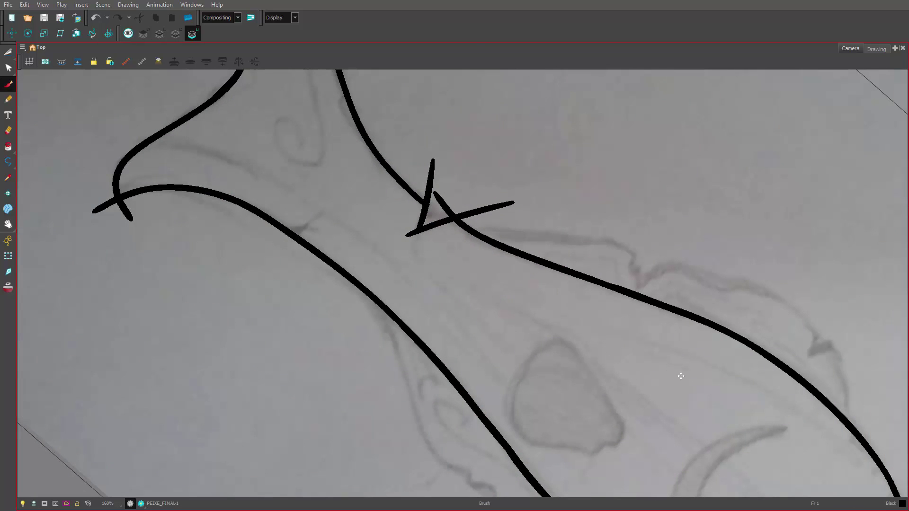
pyautogui.moveTo(675, 363); pyautogui.dragTo(471, 338)
pyautogui.moveTo(632, 288); pyautogui.dragTo(623, 141)
pyautogui.moveTo(698, 301); pyautogui.dragTo(661, 255)
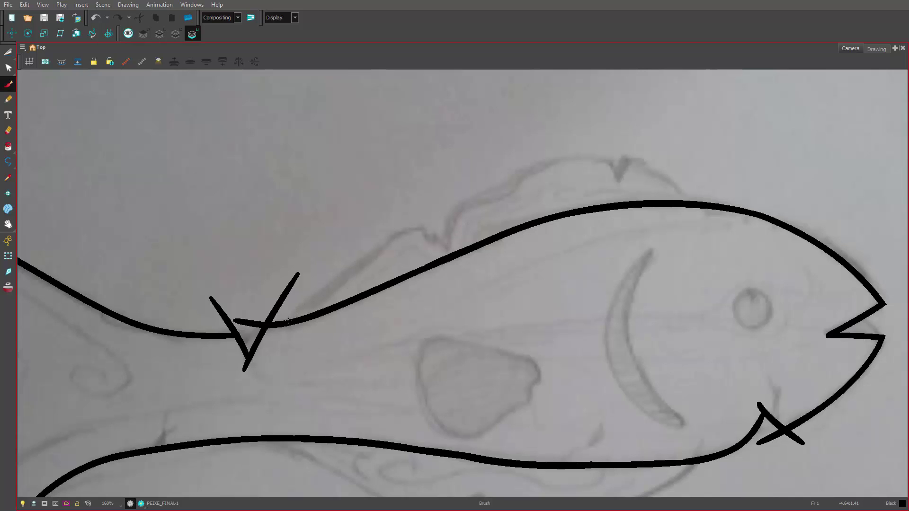
pyautogui.moveTo(305, 306)
pyautogui.mouseDown()
pyautogui.moveTo(399, 233)
pyautogui.moveTo(419, 228)
pyautogui.moveTo(450, 255)
pyautogui.mouseUp()
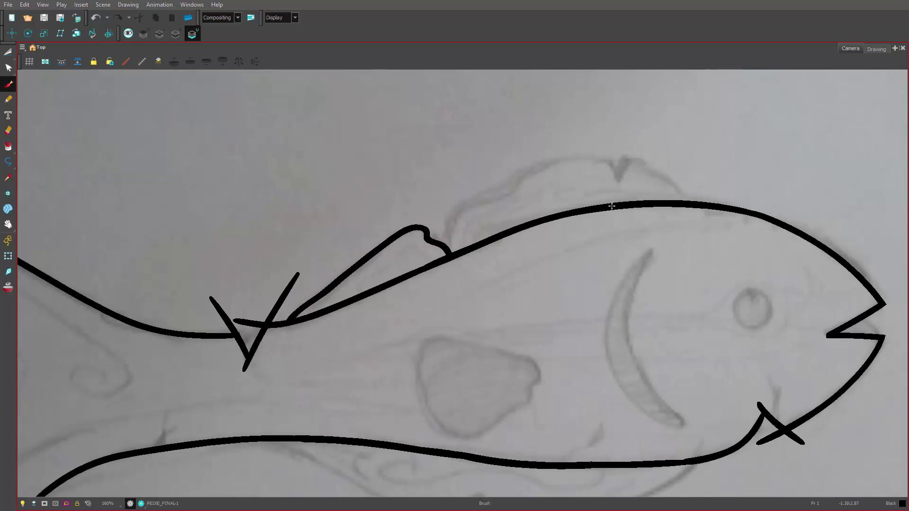
pyautogui.hotkey('ctrl', 'z')
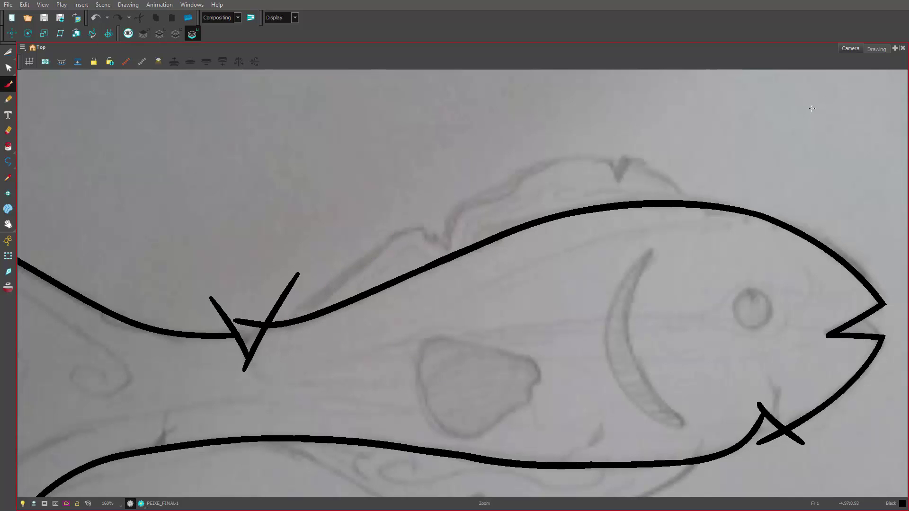
# Step: Show the tool properties again and set Brush 4's smoothing to 8.5
pyautogui.hotkey('ctrl', 'f')
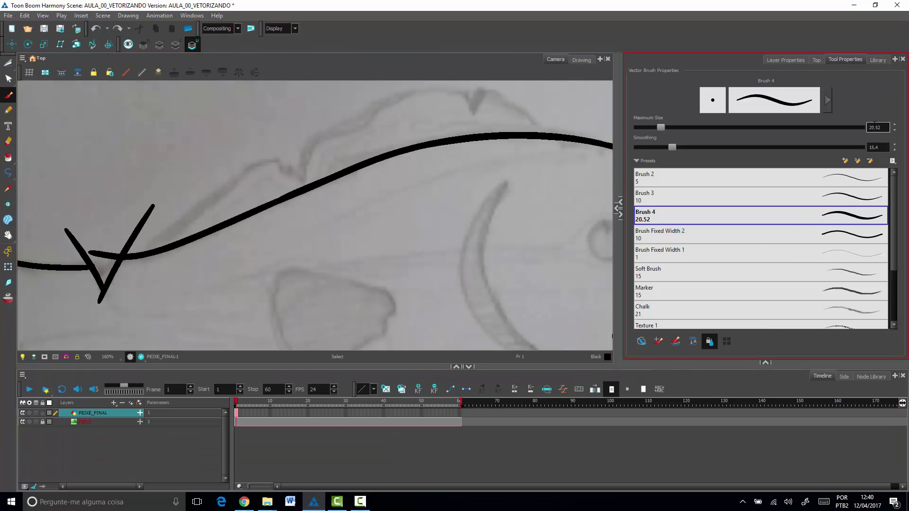
pyautogui.click(827, 100)
pyautogui.moveTo(504, 155); pyautogui.dragTo(501, 157)
pyautogui.click(591, 65)
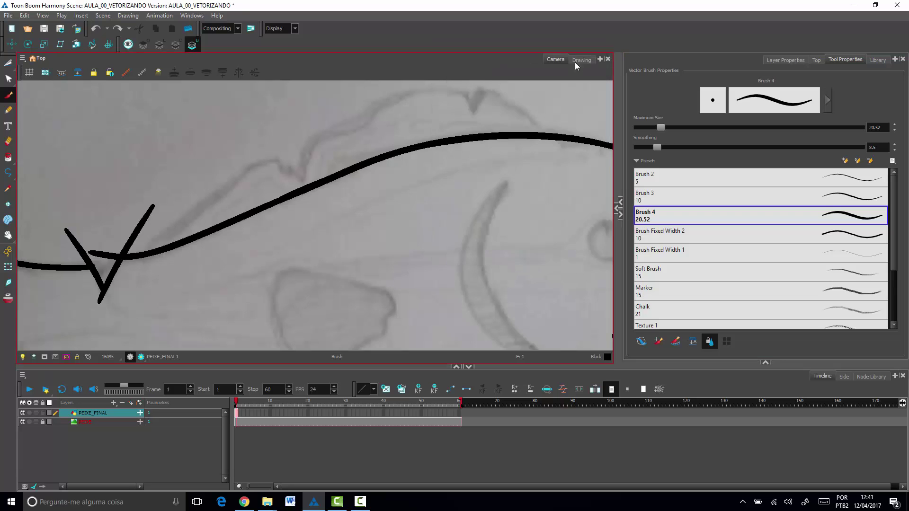
# Step: Trace the small rear part of the dorsal fin from the back outline over its bump and down to the back again
pyautogui.scroll(1, 339, 227)
pyautogui.scroll(1, 358, 254)
pyautogui.moveTo(311, 248); pyautogui.dragTo(356, 227)
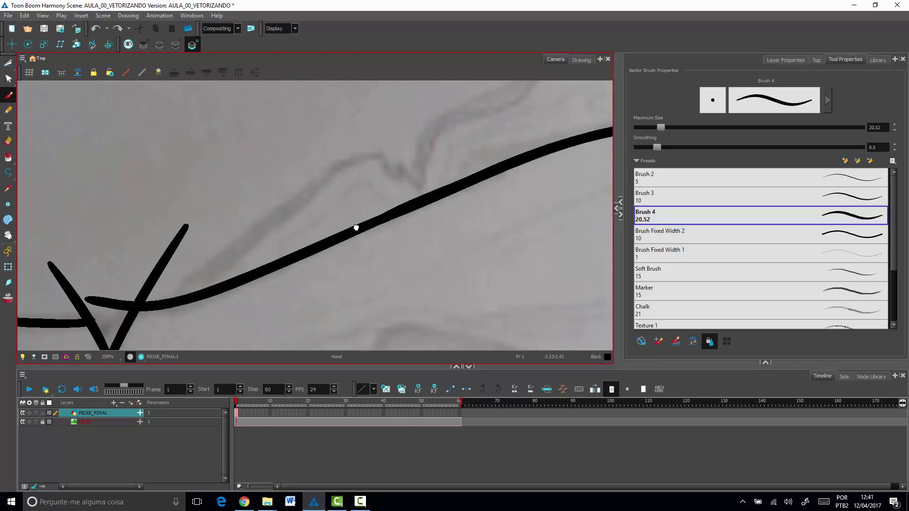
pyautogui.moveTo(172, 301)
pyautogui.mouseDown()
pyautogui.moveTo(359, 160)
pyautogui.moveTo(375, 156)
pyautogui.moveTo(428, 202)
pyautogui.mouseUp()
# Step: Trace the large front part of the dorsal fin, including its V-shaped notch, down to the back outline
pyautogui.moveTo(493, 244); pyautogui.dragTo(372, 322)
pyautogui.moveTo(294, 261)
pyautogui.mouseDown()
pyautogui.moveTo(315, 204)
pyautogui.moveTo(385, 177)
pyautogui.moveTo(450, 134)
pyautogui.moveTo(492, 121)
pyautogui.moveTo(543, 124)
pyautogui.moveTo(571, 169)
pyautogui.mouseUp()
pyautogui.moveTo(539, 211); pyautogui.dragTo(383, 284)
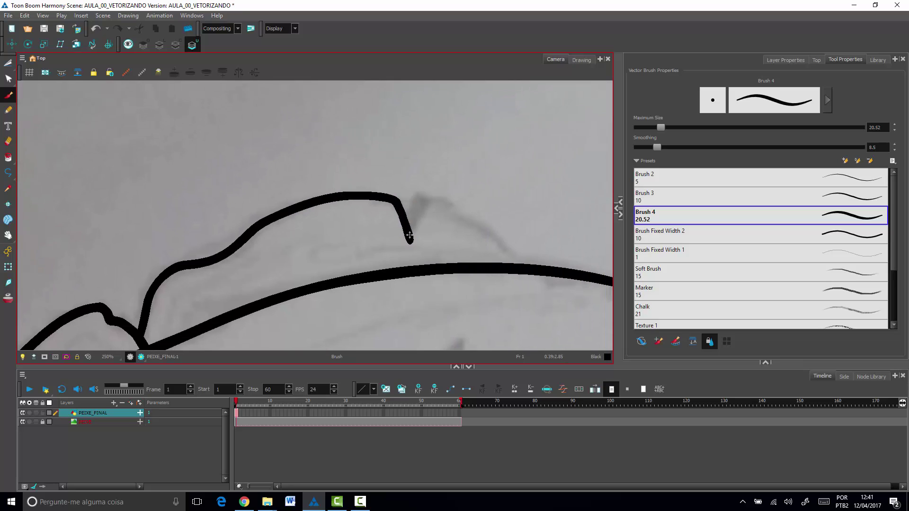
pyautogui.moveTo(410, 235)
pyautogui.mouseDown()
pyautogui.moveTo(423, 203)
pyautogui.moveTo(447, 203)
pyautogui.moveTo(509, 261)
pyautogui.mouseUp()
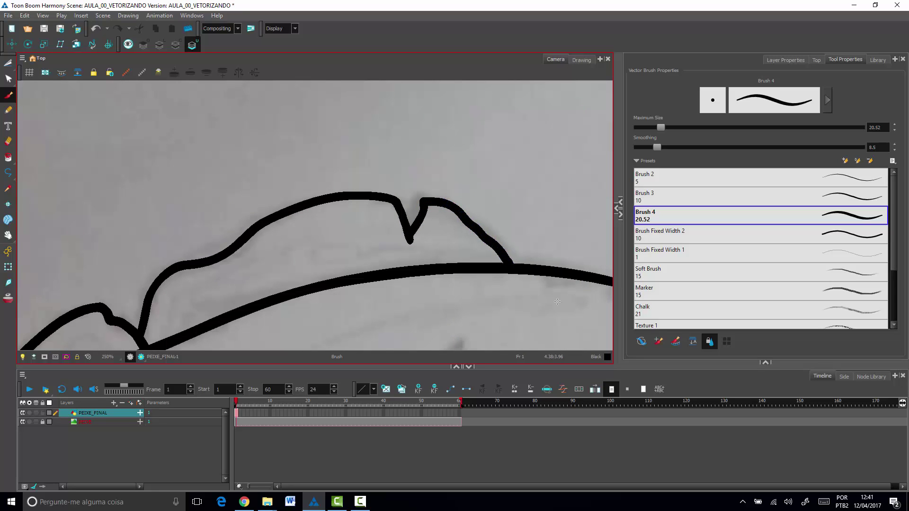
# Step: Trace the lower fin's outer edge from its front on the belly line past the wavy notch, redoing the stroke once
pyautogui.scroll(-3, 557, 302)
pyautogui.moveTo(431, 284); pyautogui.dragTo(511, 260)
pyautogui.moveTo(440, 261); pyautogui.dragTo(298, 257)
pyautogui.scroll(4, 444, 260)
pyautogui.moveTo(492, 193)
pyautogui.mouseDown()
pyautogui.moveTo(362, 274)
pyautogui.moveTo(417, 217)
pyautogui.mouseUp()
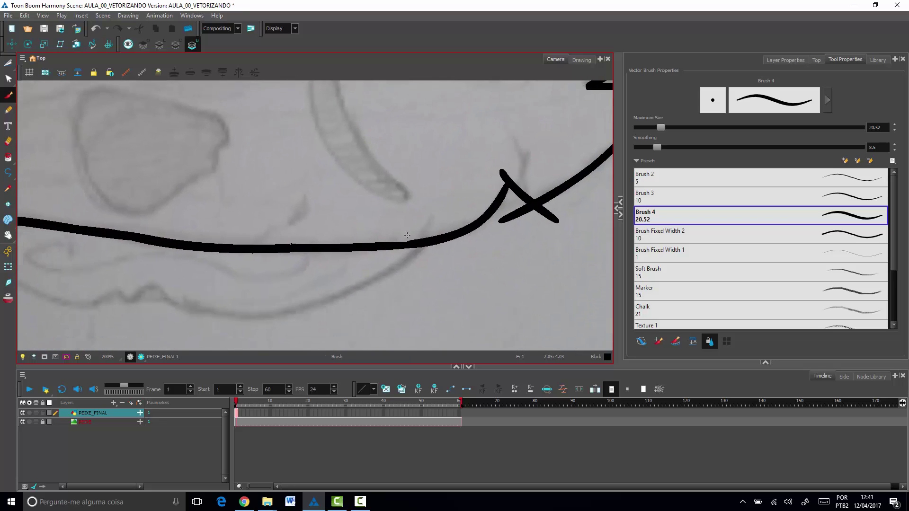
pyautogui.moveTo(459, 170)
pyautogui.mouseDown()
pyautogui.moveTo(293, 310)
pyautogui.moveTo(363, 300)
pyautogui.moveTo(432, 231)
pyautogui.mouseUp()
pyautogui.moveTo(125, 278)
pyautogui.mouseDown()
pyautogui.moveTo(203, 208)
pyautogui.moveTo(253, 183)
pyautogui.moveTo(318, 170)
pyautogui.moveTo(368, 179)
pyautogui.mouseUp()
pyautogui.hotkey('ctrl', 'z')
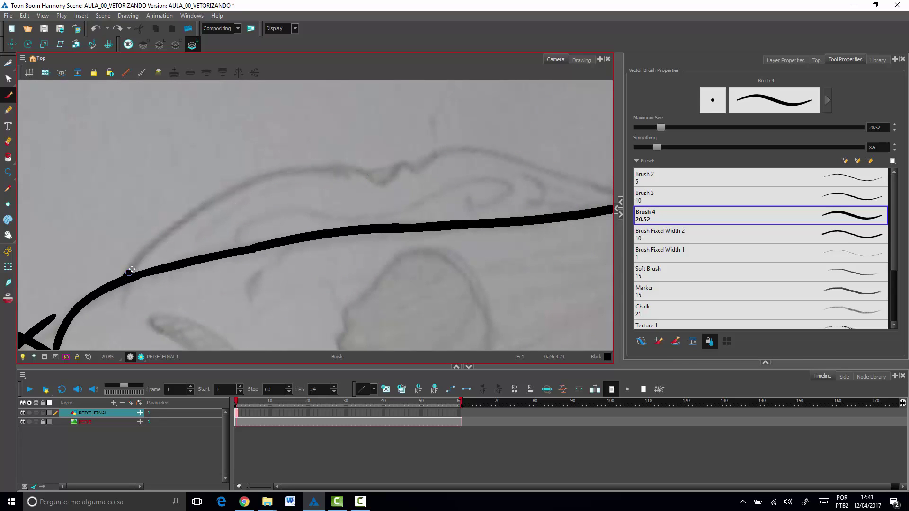
pyautogui.moveTo(130, 272)
pyautogui.mouseDown()
pyautogui.moveTo(199, 206)
pyautogui.moveTo(246, 183)
pyautogui.moveTo(296, 169)
pyautogui.moveTo(374, 181)
pyautogui.moveTo(447, 152)
pyautogui.mouseUp()
# Step: Continue the lower fin's outer edge from past the wavy notch to the belly line near the tail
pyautogui.moveTo(511, 190); pyautogui.dragTo(346, 206)
pyautogui.moveTo(505, 227); pyautogui.dragTo(374, 175)
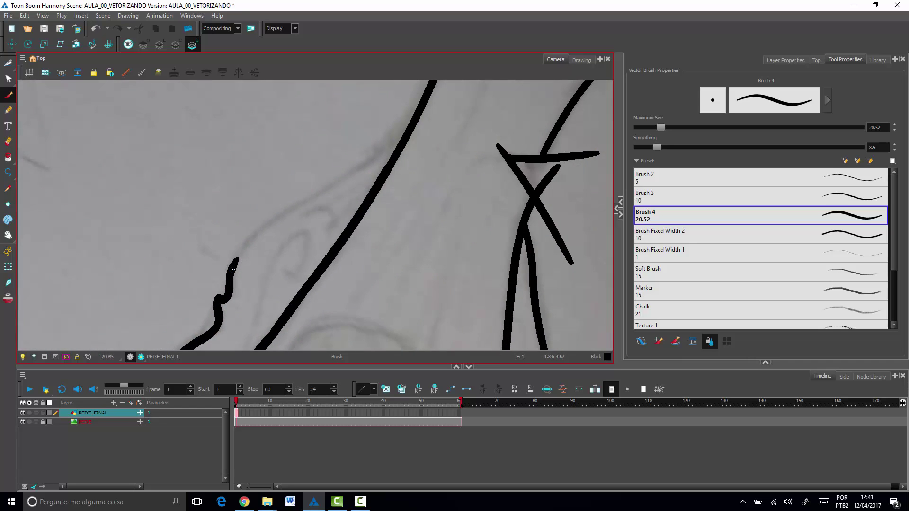
pyautogui.moveTo(231, 270)
pyautogui.mouseDown()
pyautogui.moveTo(277, 217)
pyautogui.moveTo(407, 130)
pyautogui.mouseUp()
# Step: Trim the excess stroke ends around the V-shaped back notch and the throat notch with the Cutter
pyautogui.press('2')
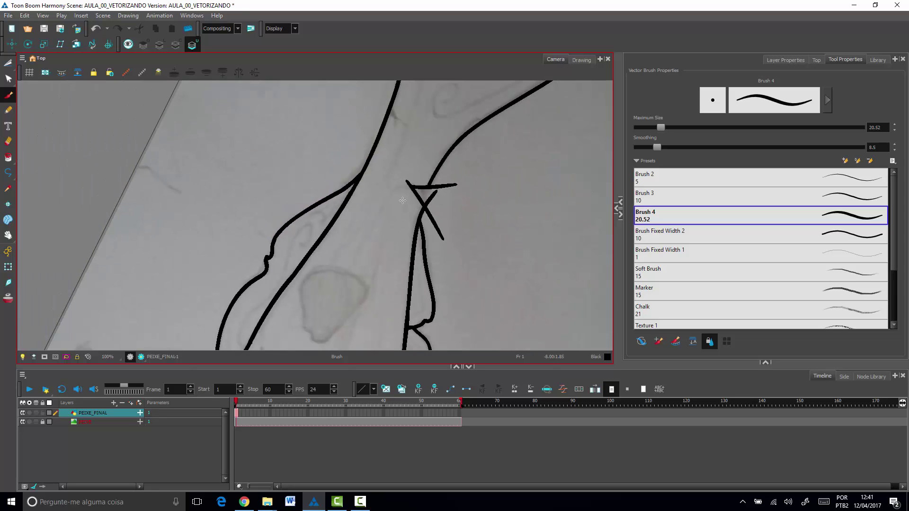
pyautogui.click(8, 63)
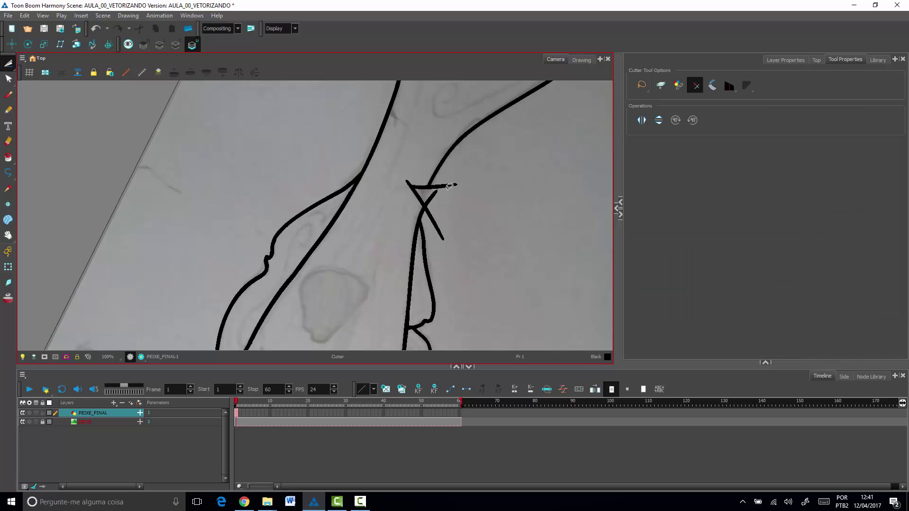
pyautogui.moveTo(450, 182); pyautogui.dragTo(445, 201)
pyautogui.moveTo(419, 169)
pyautogui.mouseDown()
pyautogui.moveTo(402, 194)
pyautogui.moveTo(405, 219)
pyautogui.moveTo(433, 190)
pyautogui.moveTo(444, 202)
pyautogui.moveTo(434, 239)
pyautogui.mouseUp()
pyautogui.moveTo(483, 274)
pyautogui.mouseDown()
pyautogui.moveTo(471, 251)
pyautogui.moveTo(494, 130)
pyautogui.mouseUp()
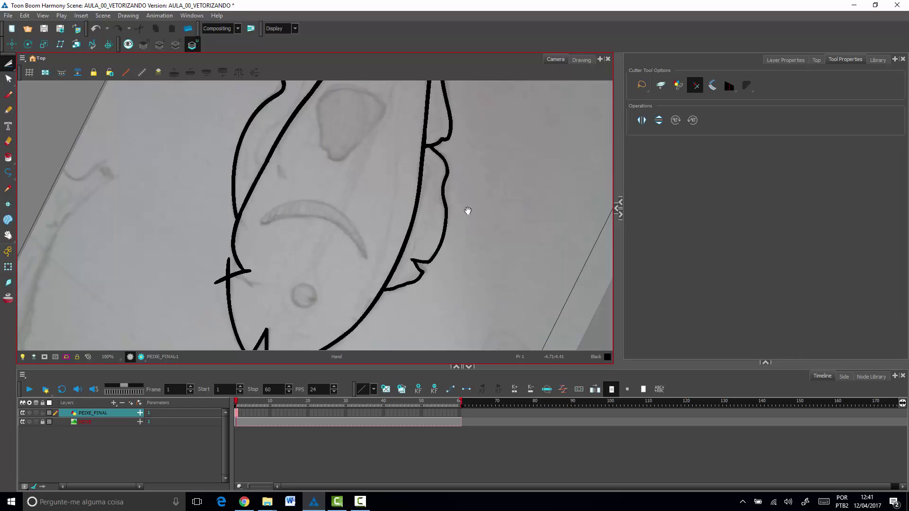
pyautogui.moveTo(236, 257); pyautogui.dragTo(218, 274)
# Step: Cut away the excess stroke ends at the tail's oval rolled end and at the lower lobe's tip
pyautogui.scroll(5, 416, 311)
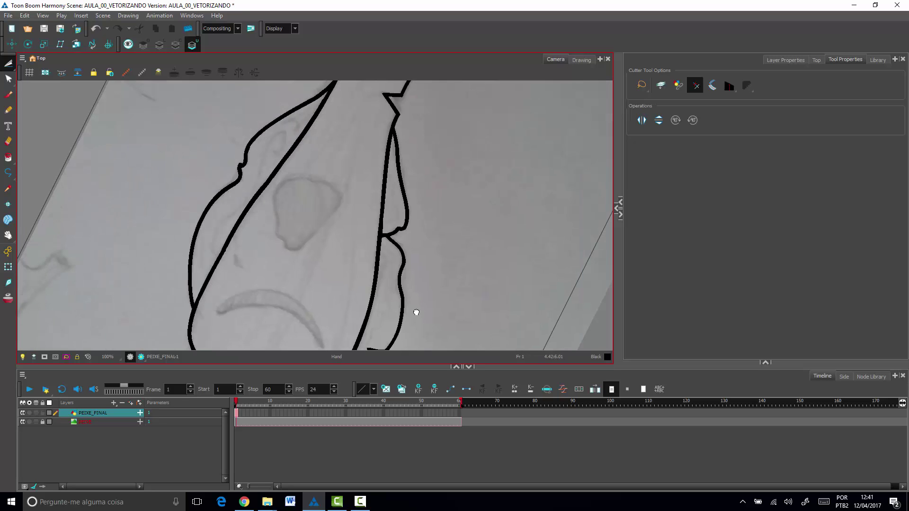
pyautogui.moveTo(431, 195); pyautogui.dragTo(416, 228)
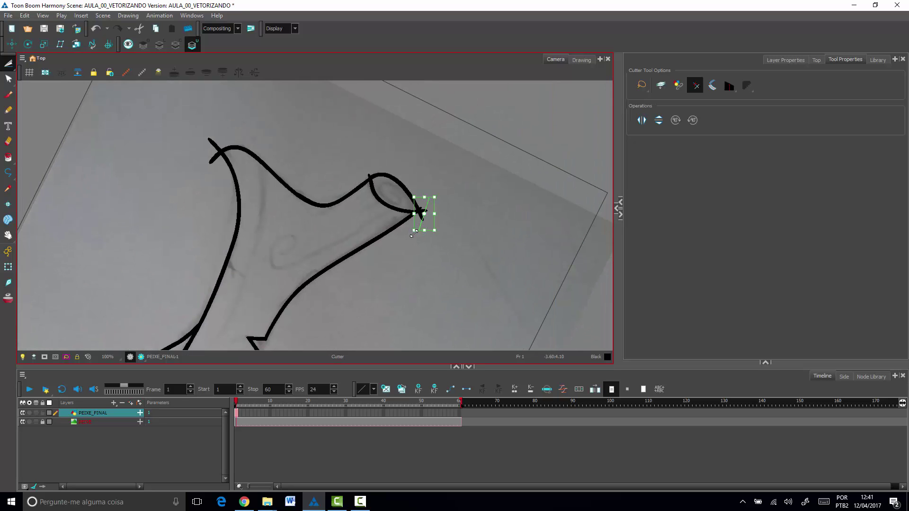
pyautogui.press('Delete')
pyautogui.moveTo(205, 153)
pyautogui.mouseDown()
pyautogui.moveTo(224, 168)
pyautogui.moveTo(238, 122)
pyautogui.mouseUp()
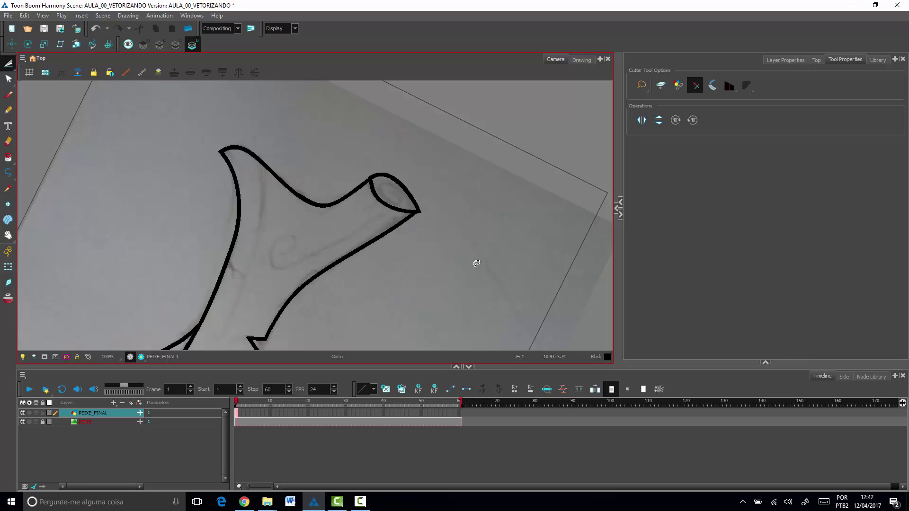
# Step: Expand the Camera view to full screen on the fish's body and switch back to the Brush tool
pyautogui.moveTo(466, 256); pyautogui.dragTo(503, 180)
pyautogui.moveTo(498, 274); pyautogui.dragTo(411, 158)
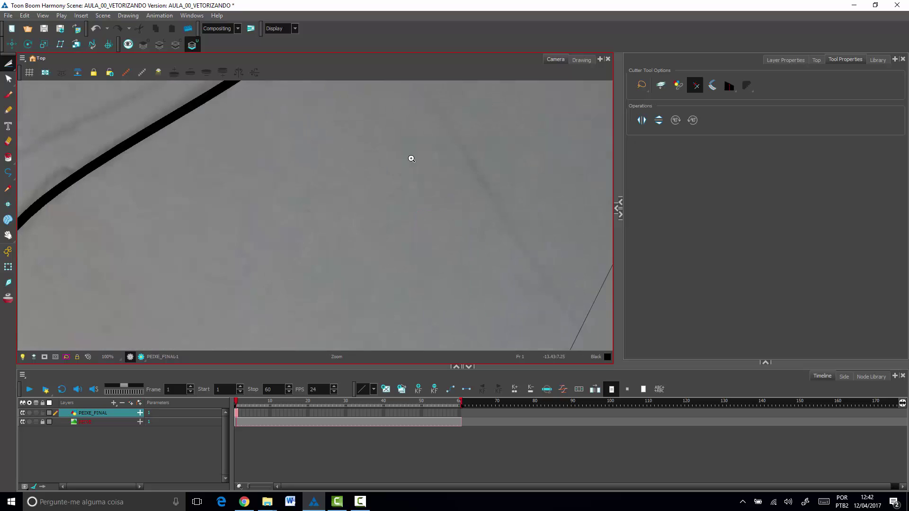
pyautogui.scroll(-5, 466, 236)
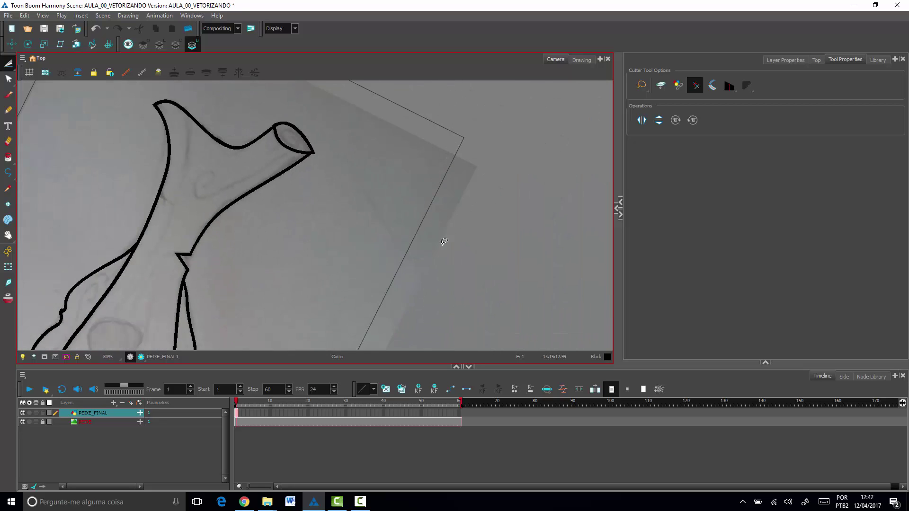
pyautogui.moveTo(484, 251); pyautogui.dragTo(459, 224)
pyautogui.press('2')
pyautogui.press('2')
pyautogui.press('2')
pyautogui.press('2')
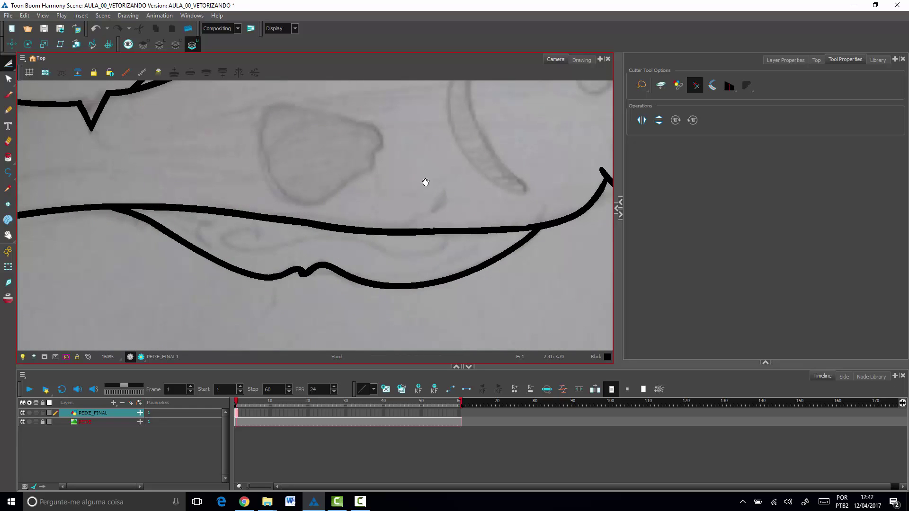
pyautogui.moveTo(426, 182); pyautogui.dragTo(392, 216)
pyautogui.press('super+Down')
pyautogui.press('super+Up')
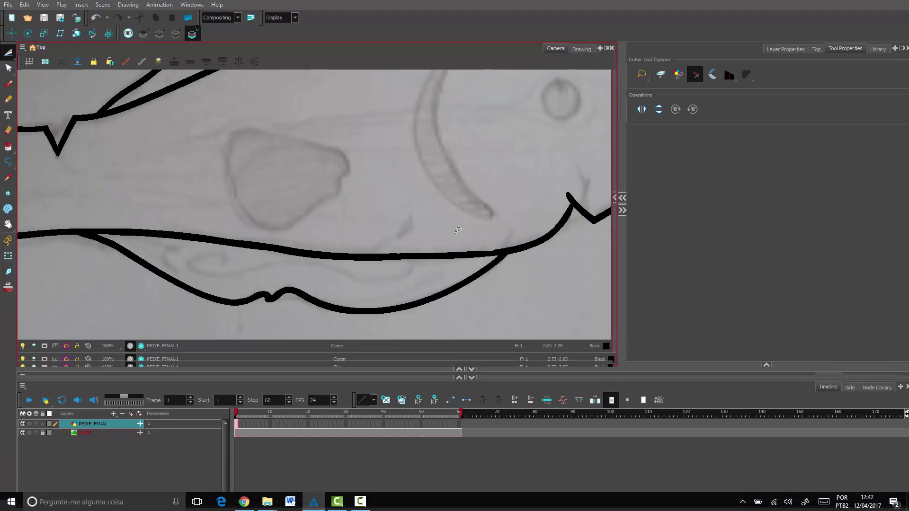
pyautogui.hotkey('alt', 'b')
pyautogui.press('`')
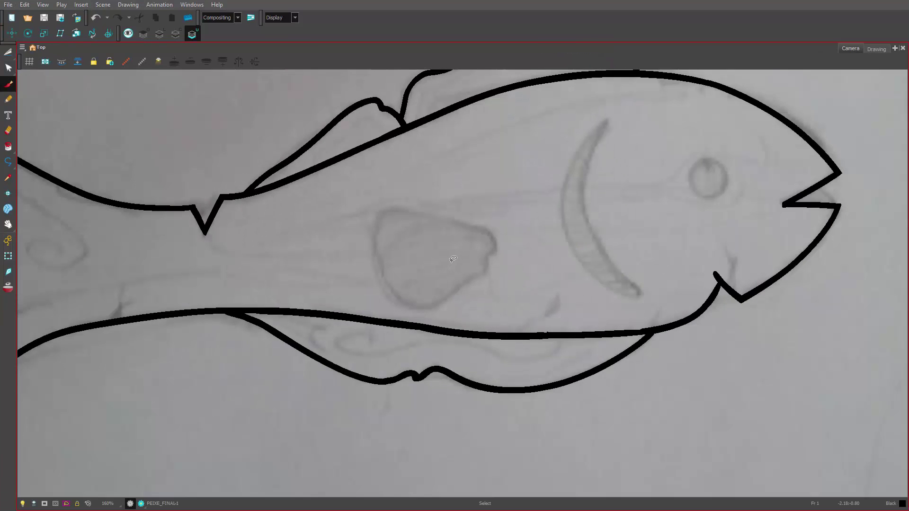
# Step: Check the traced outline from the head to the tail for leftover stroke ends
pyautogui.moveTo(638, 280); pyautogui.dragTo(597, 309)
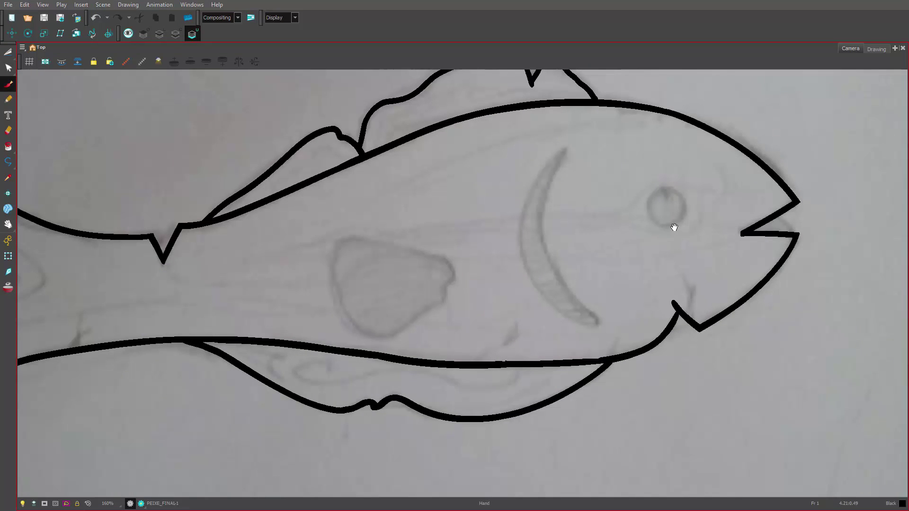
pyautogui.moveTo(674, 227); pyautogui.dragTo(523, 266)
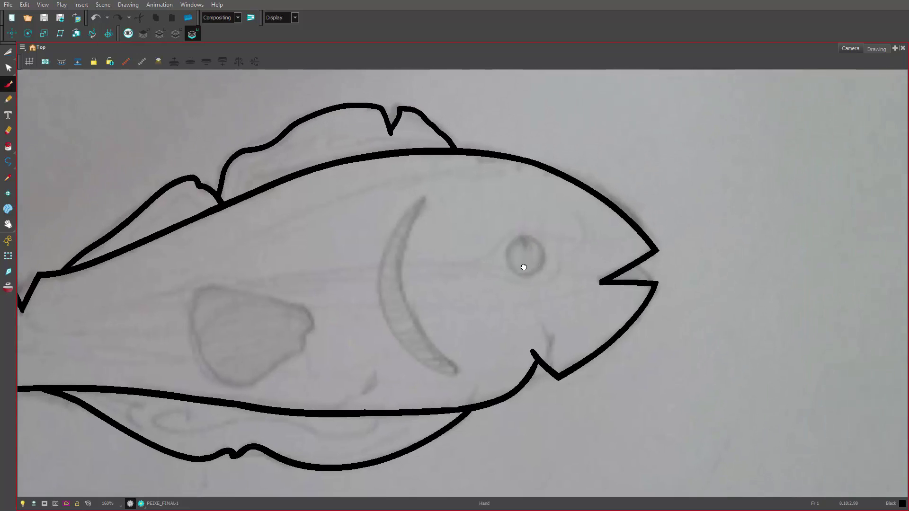
pyautogui.moveTo(476, 187); pyautogui.dragTo(564, 170)
pyautogui.moveTo(279, 282)
pyautogui.mouseDown()
pyautogui.moveTo(409, 262)
pyautogui.moveTo(588, 207)
pyautogui.mouseUp()
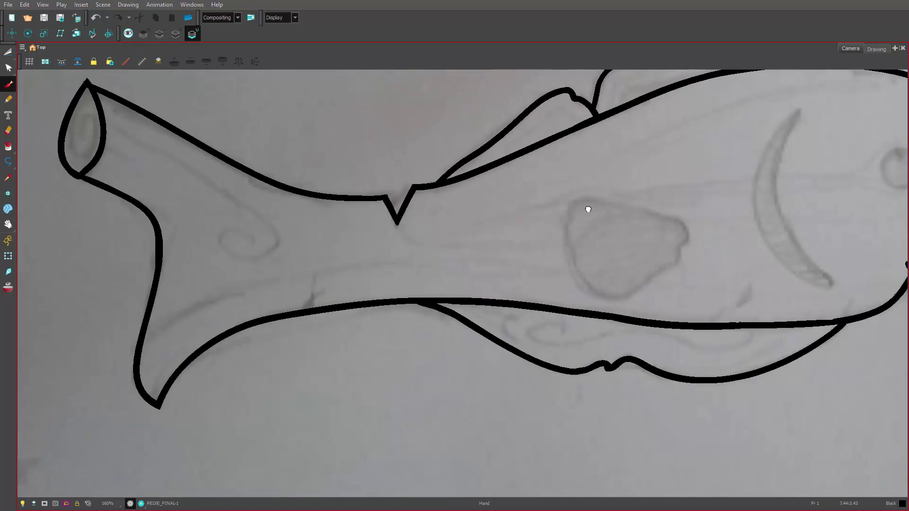
pyautogui.moveTo(264, 229); pyautogui.dragTo(261, 253)
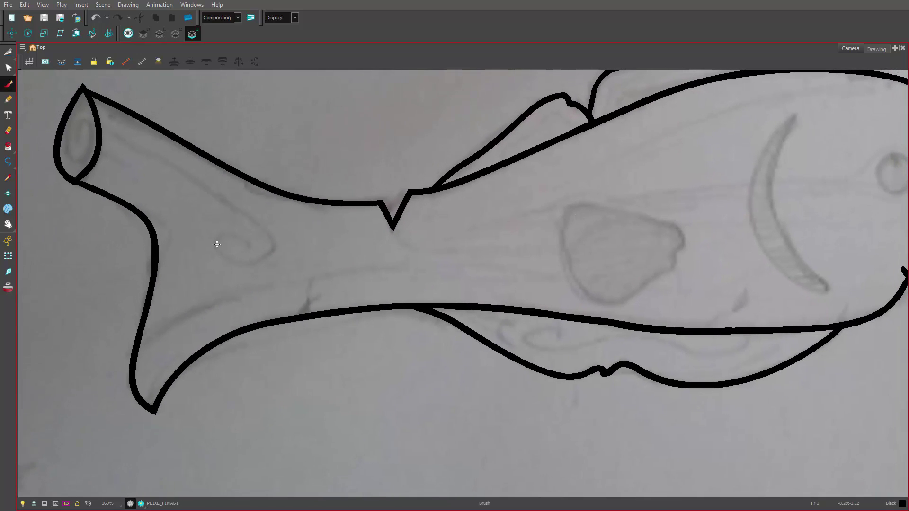
pyautogui.moveTo(554, 158); pyautogui.dragTo(470, 164)
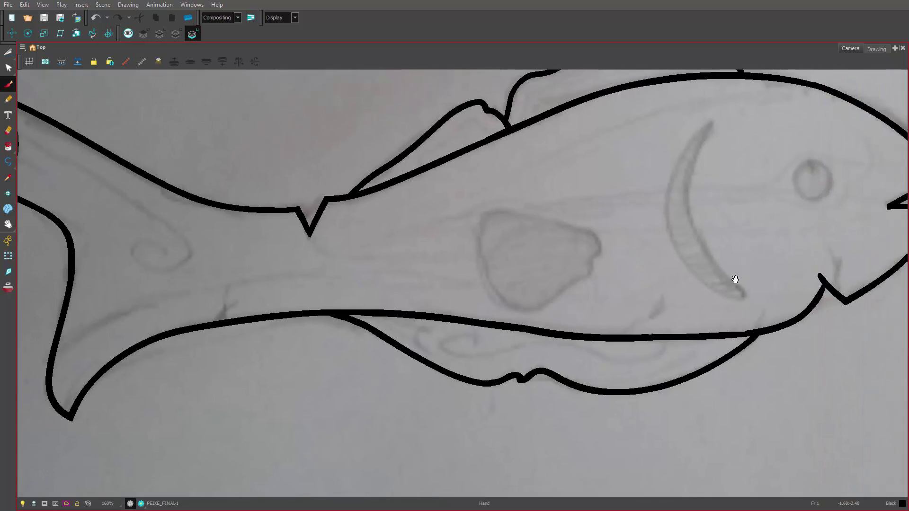
pyautogui.moveTo(735, 279); pyautogui.dragTo(536, 277)
# Step: Trim the excess stroke end sticking out above the throat notch with the Cutter
pyautogui.moveTo(615, 227); pyautogui.dragTo(693, 327)
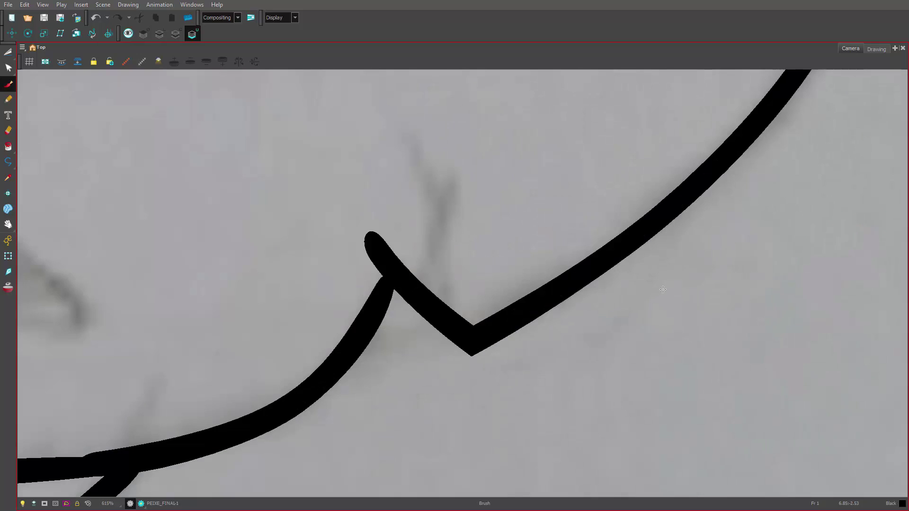
pyautogui.moveTo(641, 185)
pyautogui.mouseDown()
pyautogui.moveTo(512, 202)
pyautogui.moveTo(533, 254)
pyautogui.mouseUp()
pyautogui.hotkey('alt', 't')
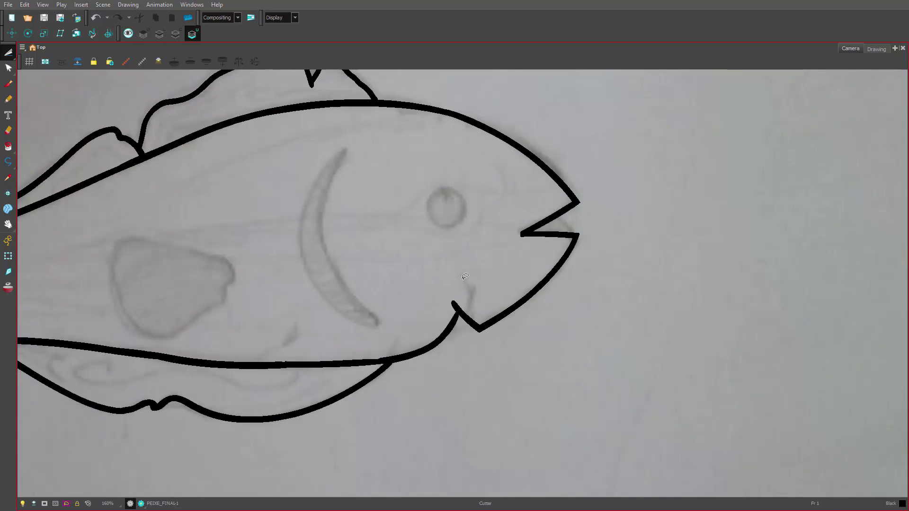
pyautogui.moveTo(447, 311); pyautogui.dragTo(484, 281)
pyautogui.click(7, 85)
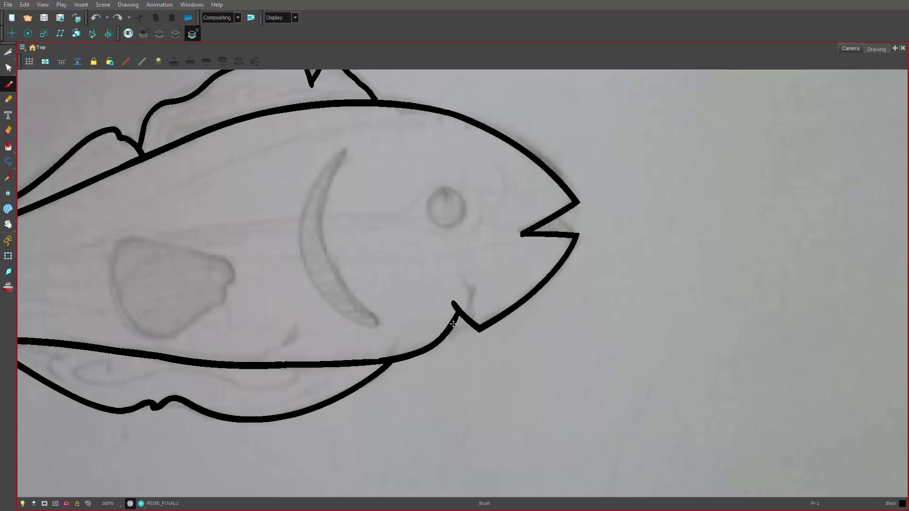
pyautogui.moveTo(459, 311)
pyautogui.mouseDown()
pyautogui.moveTo(450, 327)
pyautogui.moveTo(470, 290)
pyautogui.moveTo(468, 297)
pyautogui.mouseUp()
pyautogui.hotkey('ctrl', 'z')
pyautogui.click(8, 52)
pyautogui.click(462, 292)
pyautogui.click(462, 292)
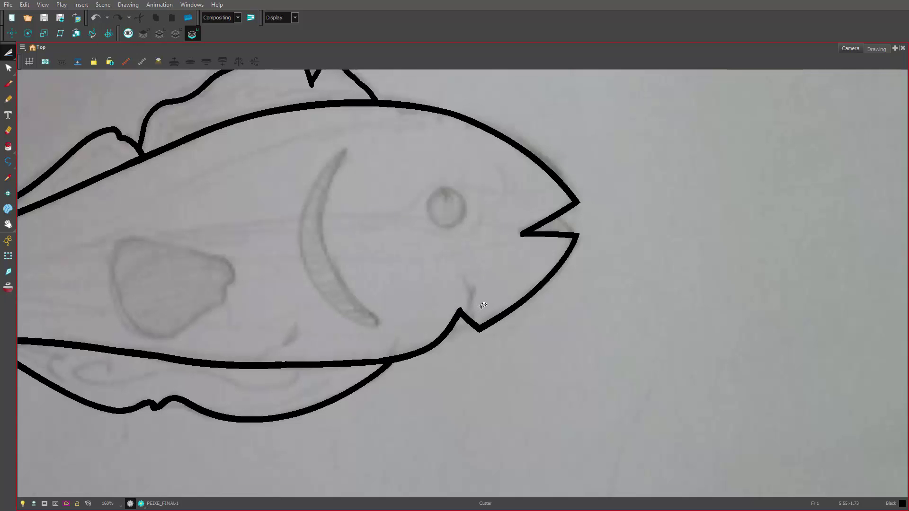
# Step: Trace the round eye on the fish's head with one closed Brush stroke, redrawing it until it follows the sketch
pyautogui.moveTo(499, 276); pyautogui.dragTo(502, 309)
pyautogui.click(8, 84)
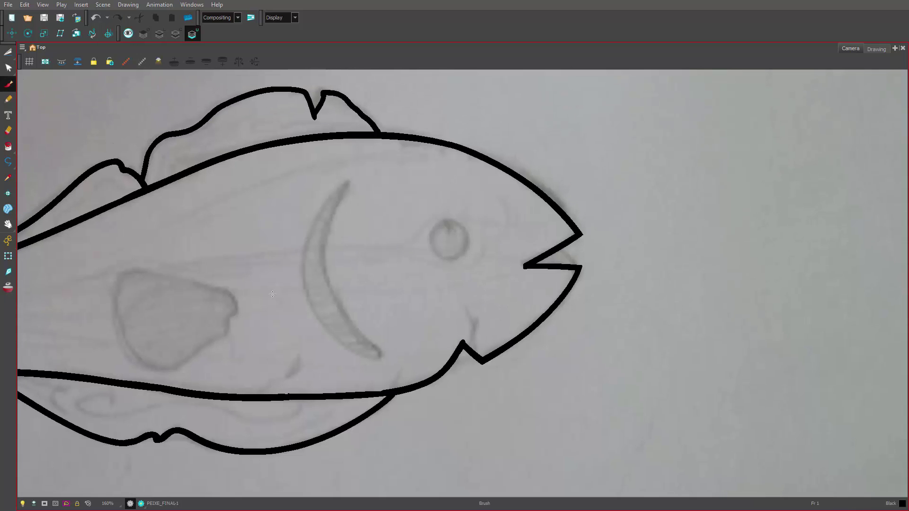
pyautogui.press('2')
pyautogui.press('2')
pyautogui.press('2')
pyautogui.moveTo(463, 214); pyautogui.dragTo(503, 230)
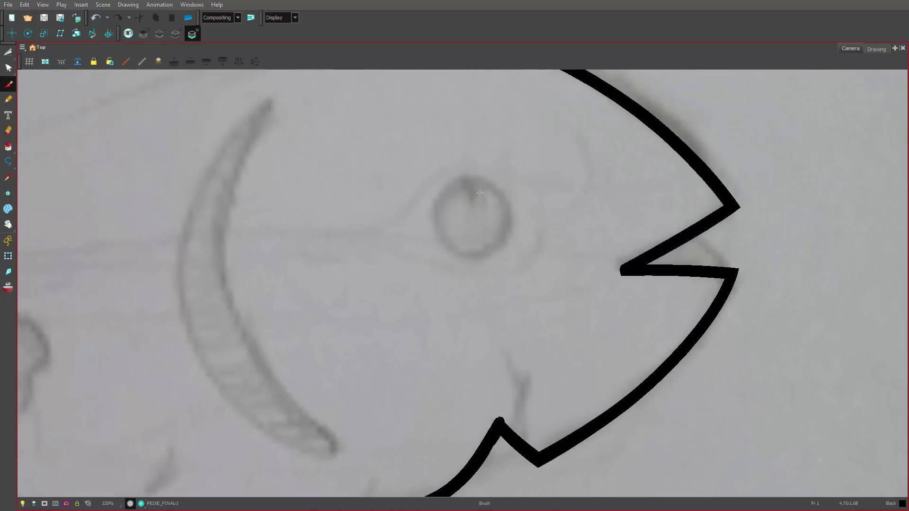
pyautogui.moveTo(467, 182)
pyautogui.mouseDown()
pyautogui.moveTo(433, 215)
pyautogui.moveTo(450, 248)
pyautogui.moveTo(475, 253)
pyautogui.moveTo(495, 199)
pyautogui.moveTo(469, 181)
pyautogui.moveTo(433, 232)
pyautogui.moveTo(474, 176)
pyautogui.moveTo(466, 179)
pyautogui.mouseUp()
pyautogui.hotkey('ctrl', 'z')
pyautogui.hotkey('ctrl', 'z')
pyautogui.moveTo(432, 209)
pyautogui.mouseDown()
pyautogui.moveTo(470, 259)
pyautogui.moveTo(435, 209)
pyautogui.moveTo(441, 233)
pyautogui.moveTo(502, 201)
pyautogui.moveTo(438, 227)
pyautogui.mouseUp()
pyautogui.hotkey('ctrl', 'z')
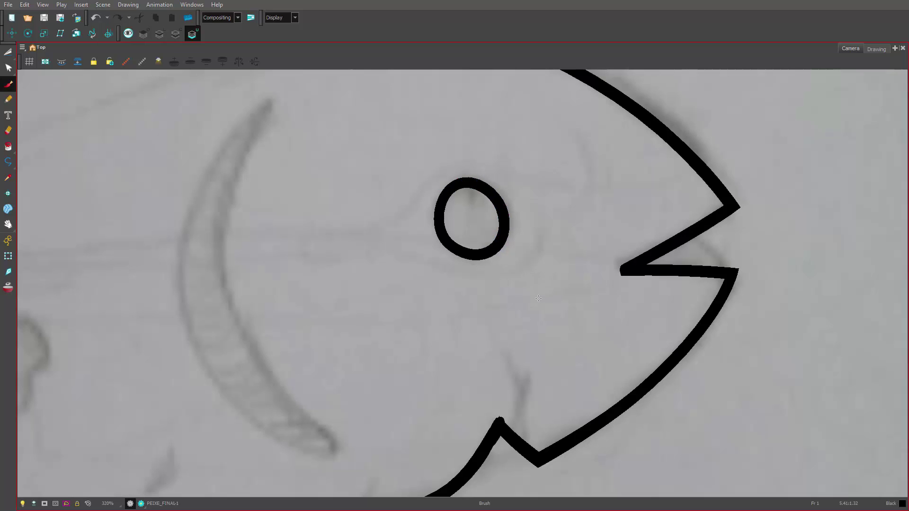
pyautogui.press('space')
pyautogui.moveTo(467, 291); pyautogui.dragTo(510, 282)
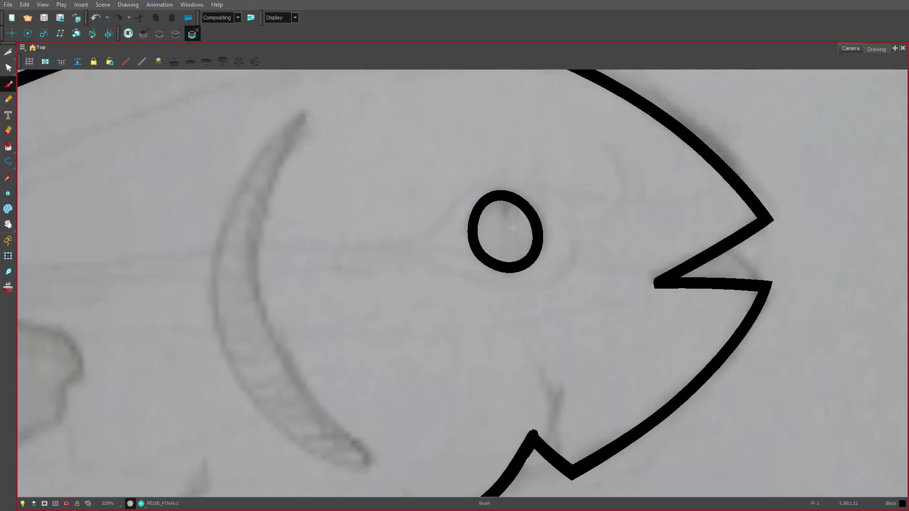
pyautogui.moveTo(508, 218); pyautogui.dragTo(526, 176)
pyautogui.hotkey('ctrl', 'z')
pyautogui.hotkey('ctrl', 'z')
# Step: Try to trace the gill crescent's inner curve from its lower tip up past its upper tip
pyautogui.moveTo(427, 312); pyautogui.dragTo(478, 304)
pyautogui.moveTo(548, 304); pyautogui.dragTo(551, 293)
pyautogui.press('2')
pyautogui.press('1')
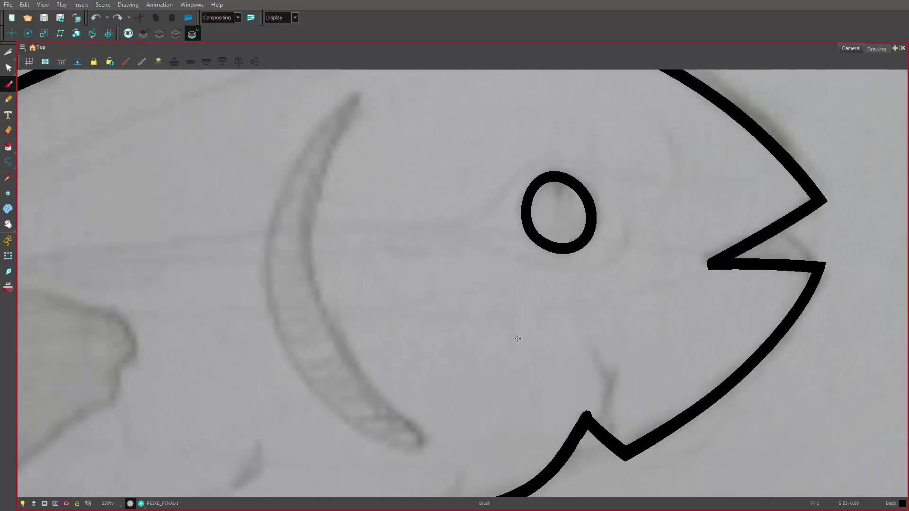
pyautogui.press('1')
pyautogui.moveTo(428, 284); pyautogui.dragTo(429, 290)
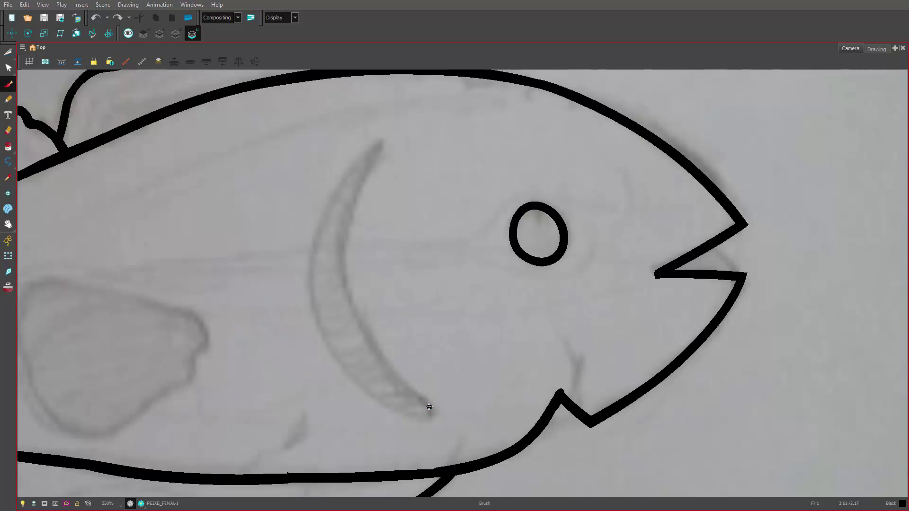
pyautogui.moveTo(429, 407)
pyautogui.mouseDown()
pyautogui.moveTo(373, 349)
pyautogui.moveTo(345, 283)
pyautogui.moveTo(343, 230)
pyautogui.moveTo(379, 139)
pyautogui.mouseUp()
pyautogui.hotkey('ctrl', 'z')
pyautogui.moveTo(430, 404)
pyautogui.mouseDown()
pyautogui.moveTo(389, 362)
pyautogui.moveTo(349, 286)
pyautogui.moveTo(422, 398)
pyautogui.moveTo(384, 362)
pyautogui.moveTo(343, 260)
pyautogui.moveTo(359, 176)
pyautogui.moveTo(403, 100)
pyautogui.mouseUp()
pyautogui.hotkey('ctrl', 'z')
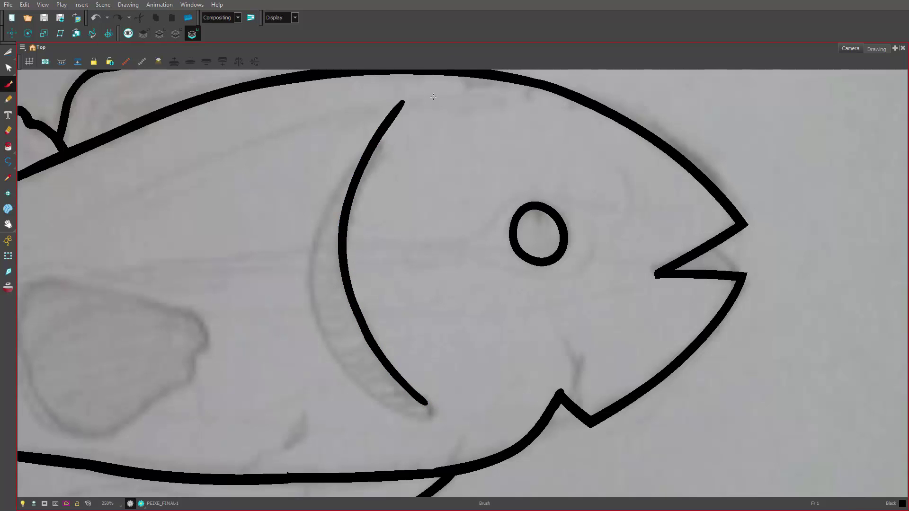
pyautogui.hotkey('ctrl', 'z')
# Step: Trace the gill crescent's inner curve and rounded lower end, rotate the canvas, and draw the outer curve past the upper tip
pyautogui.moveTo(382, 141)
pyautogui.mouseDown()
pyautogui.moveTo(352, 204)
pyautogui.moveTo(343, 265)
pyautogui.moveTo(376, 354)
pyautogui.moveTo(421, 401)
pyautogui.moveTo(408, 415)
pyautogui.mouseUp()
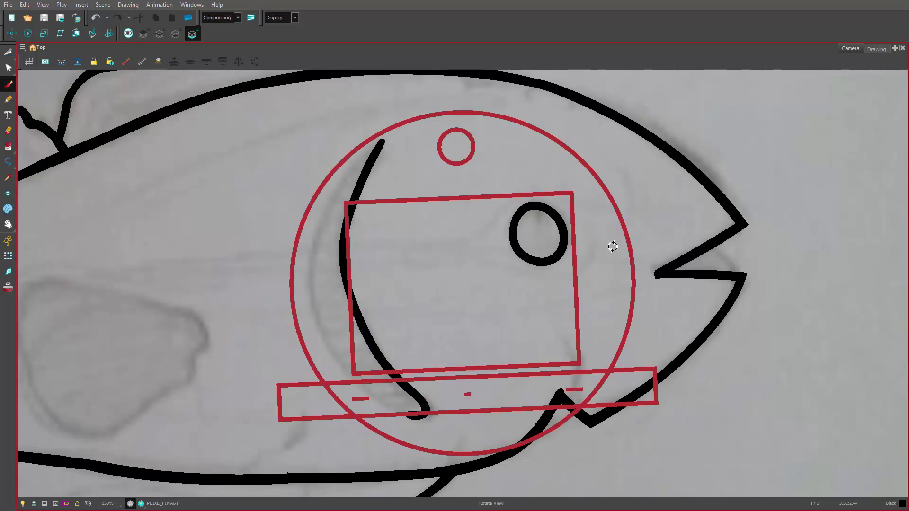
pyautogui.moveTo(614, 246); pyautogui.dragTo(448, 370)
pyautogui.moveTo(334, 223)
pyautogui.mouseDown()
pyautogui.moveTo(369, 176)
pyautogui.moveTo(442, 136)
pyautogui.mouseUp()
pyautogui.moveTo(645, 241); pyautogui.dragTo(528, 163)
pyautogui.moveTo(307, 349)
pyautogui.mouseDown()
pyautogui.moveTo(329, 301)
pyautogui.moveTo(373, 262)
pyautogui.moveTo(500, 251)
pyautogui.mouseUp()
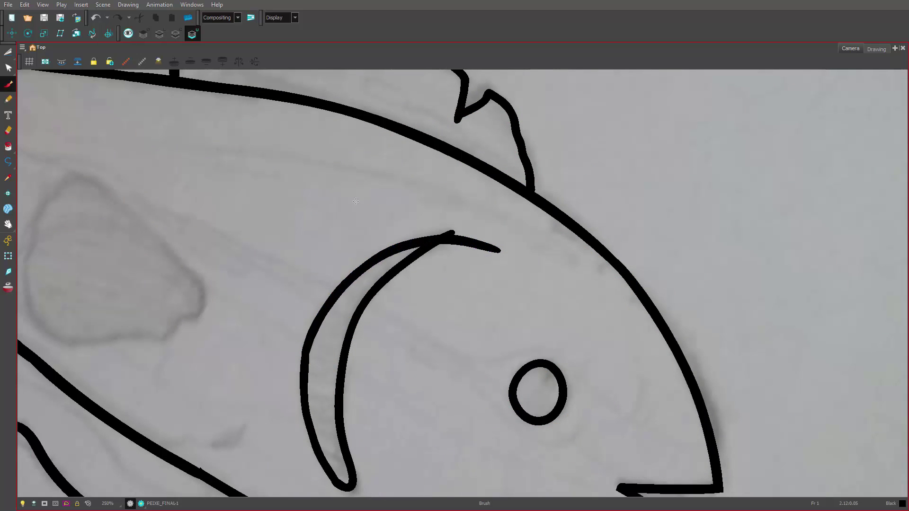
# Step: Cut off the crossing stroke ends at the gill crescent's upper tip and blunt the point with the Eraser
pyautogui.click(9, 52)
pyautogui.moveTo(469, 233)
pyautogui.mouseDown()
pyautogui.moveTo(447, 262)
pyautogui.moveTo(471, 230)
pyautogui.mouseUp()
pyautogui.moveTo(436, 287); pyautogui.dragTo(499, 267)
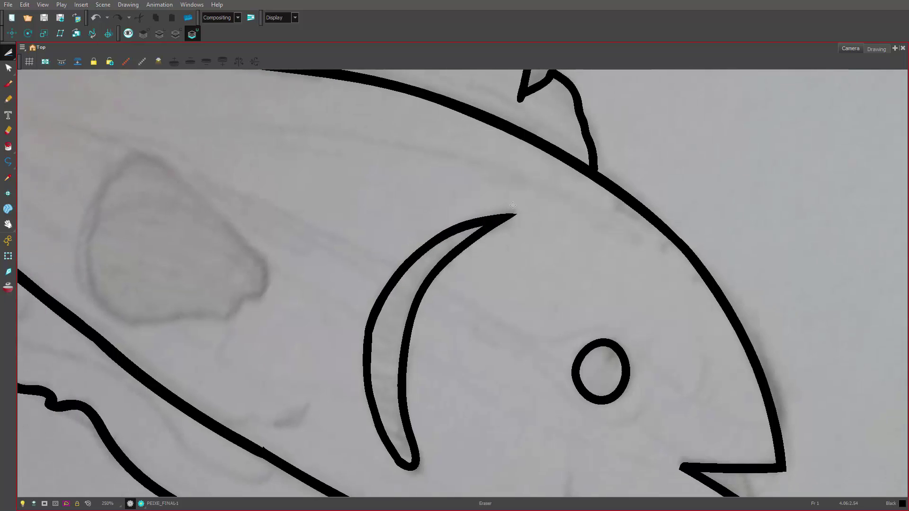
pyautogui.moveTo(513, 205)
pyautogui.mouseDown()
pyautogui.moveTo(517, 216)
pyautogui.moveTo(535, 187)
pyautogui.mouseUp()
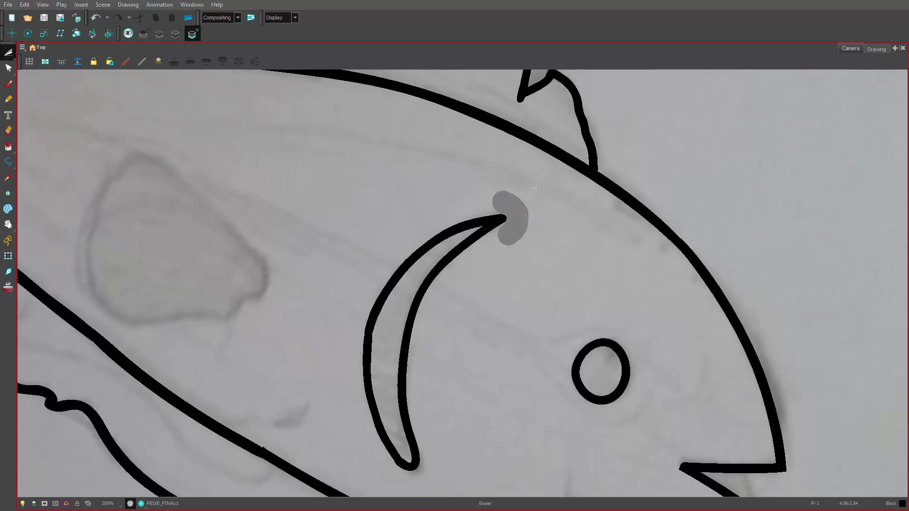
pyautogui.hotkey('alt', 't')
# Step: Trace the closed outline of the side fin behind the gill with the Brush, including its wavy edge
pyautogui.moveTo(598, 322)
pyautogui.mouseDown()
pyautogui.moveTo(556, 234)
pyautogui.moveTo(549, 161)
pyautogui.mouseUp()
pyautogui.hotkey('alt', 'b')
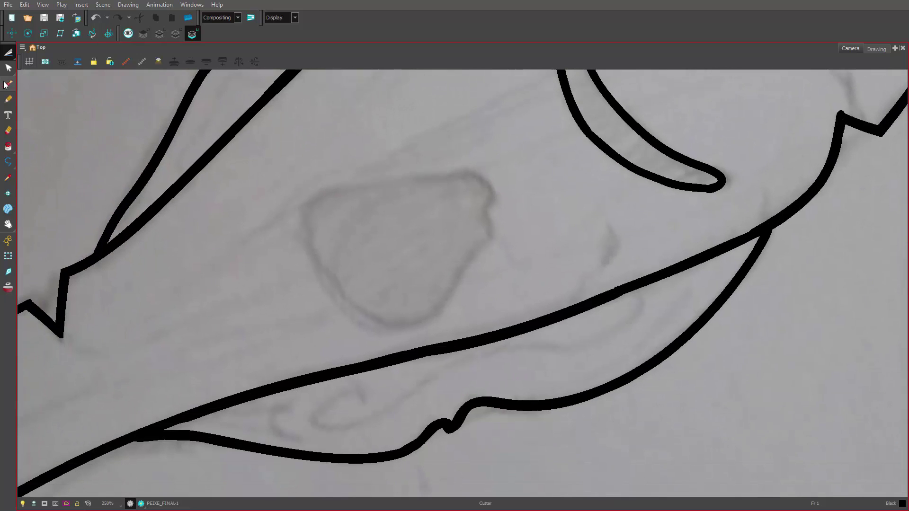
pyautogui.scroll(-1, 511, 243)
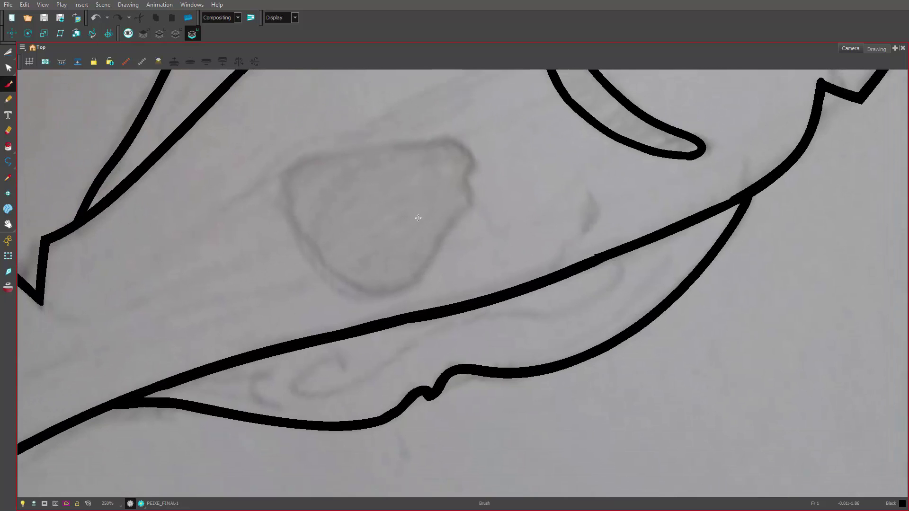
pyautogui.moveTo(473, 163)
pyautogui.mouseDown()
pyautogui.moveTo(464, 209)
pyautogui.moveTo(448, 224)
pyautogui.mouseUp()
pyautogui.hotkey('ctrl', 'z')
pyautogui.hotkey('ctrl', 'z')
pyautogui.moveTo(475, 164)
pyautogui.mouseDown()
pyautogui.moveTo(465, 206)
pyautogui.moveTo(416, 278)
pyautogui.moveTo(393, 290)
pyautogui.moveTo(347, 288)
pyautogui.moveTo(311, 252)
pyautogui.moveTo(289, 211)
pyautogui.moveTo(284, 175)
pyautogui.moveTo(305, 157)
pyautogui.moveTo(460, 136)
pyautogui.moveTo(477, 162)
pyautogui.moveTo(472, 195)
pyautogui.mouseUp()
# Step: Draw a short line inside the mouth from the lower jaw's tip to the upper lip and trim its excess with the Cutter
pyautogui.scroll(-6, 532, 232)
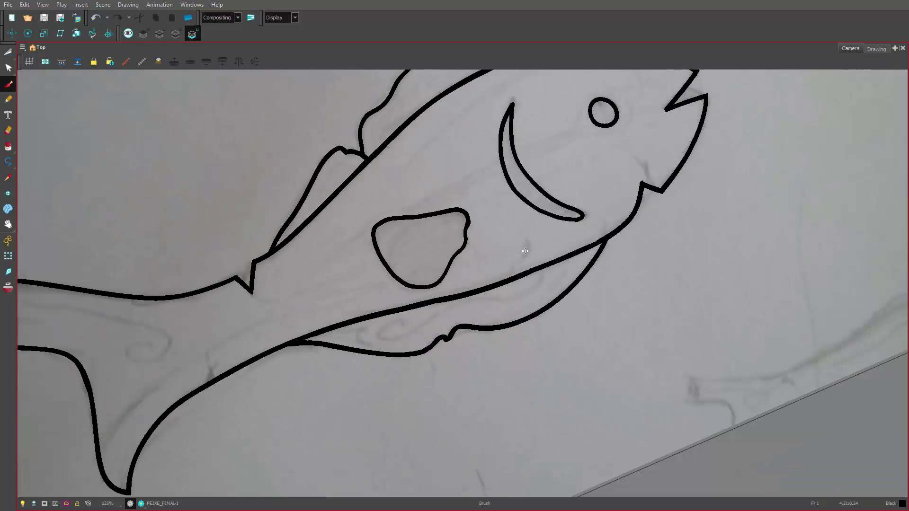
pyautogui.moveTo(556, 264); pyautogui.dragTo(497, 274)
pyautogui.moveTo(621, 272); pyautogui.dragTo(575, 330)
pyautogui.scroll(-10, 604, 299)
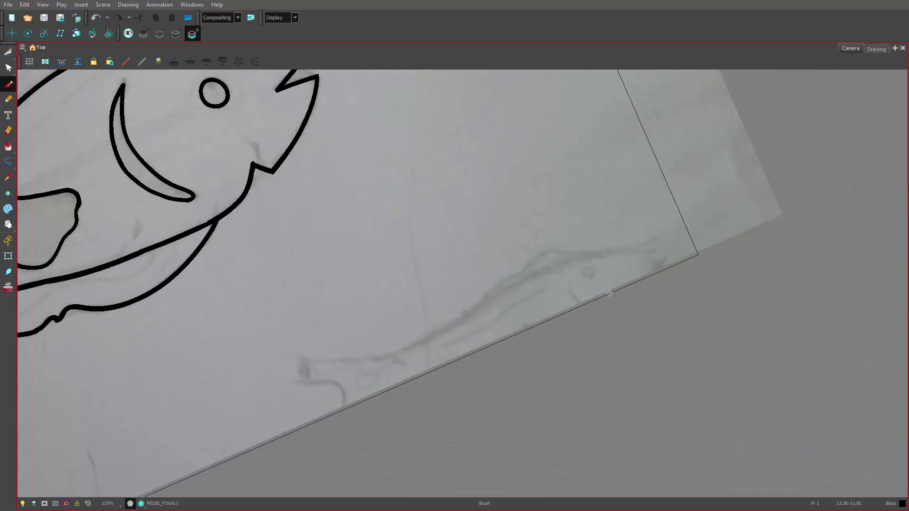
pyautogui.moveTo(435, 205); pyautogui.dragTo(525, 332)
pyautogui.scroll(3, 549, 278)
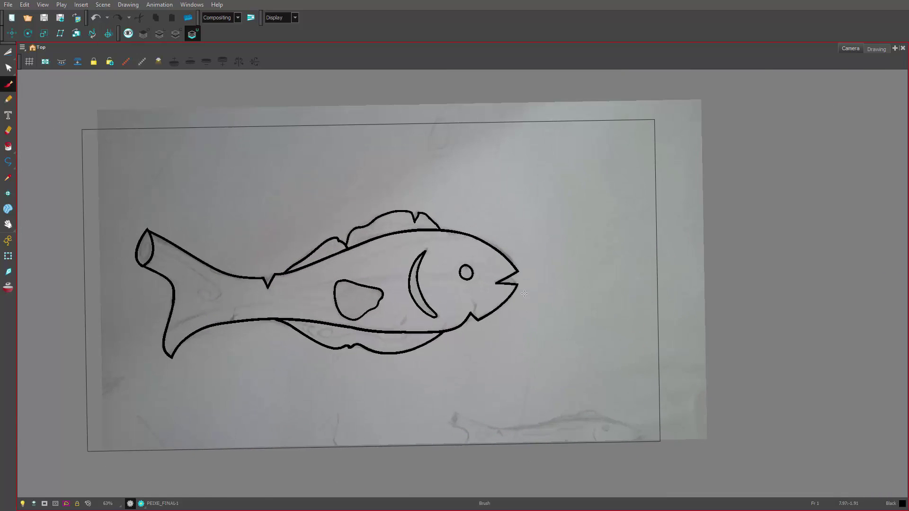
pyautogui.scroll(3, 628, 284)
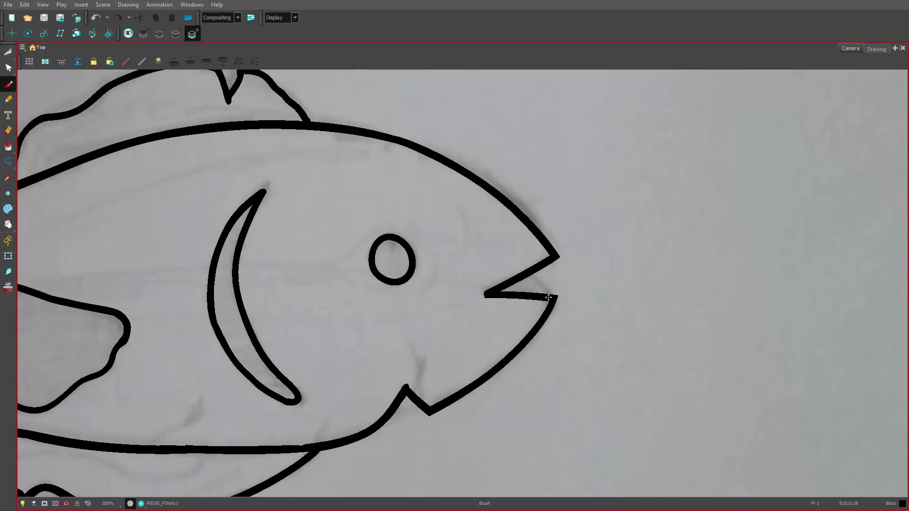
pyautogui.moveTo(551, 298)
pyautogui.mouseDown()
pyautogui.moveTo(492, 254)
pyautogui.moveTo(494, 288)
pyautogui.mouseUp()
pyautogui.click(8, 53)
pyautogui.scroll(-4, 570, 302)
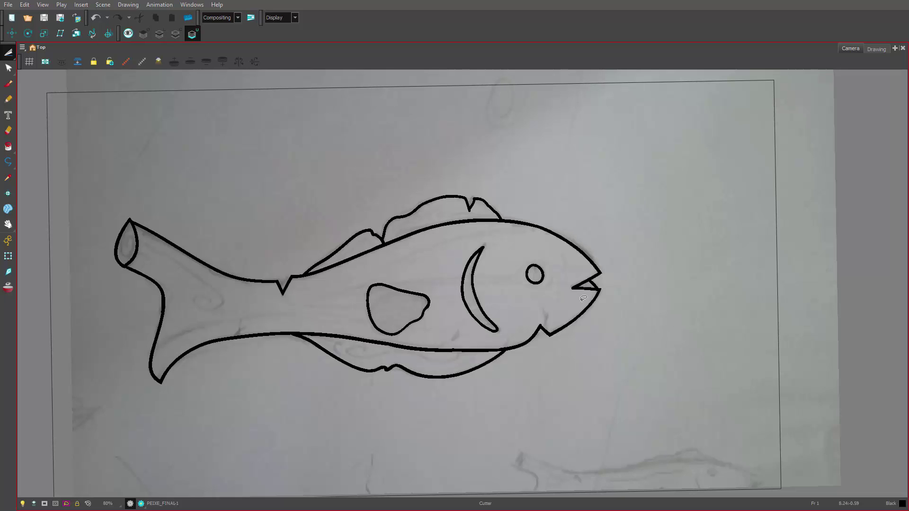
# Step: Leave the full-screen Camera view, recentre the fish and show the Brush tool's properties
pyautogui.hotkey('ctrl', 'f')
pyautogui.press('space')
pyautogui.moveTo(400, 232); pyautogui.dragTo(484, 215)
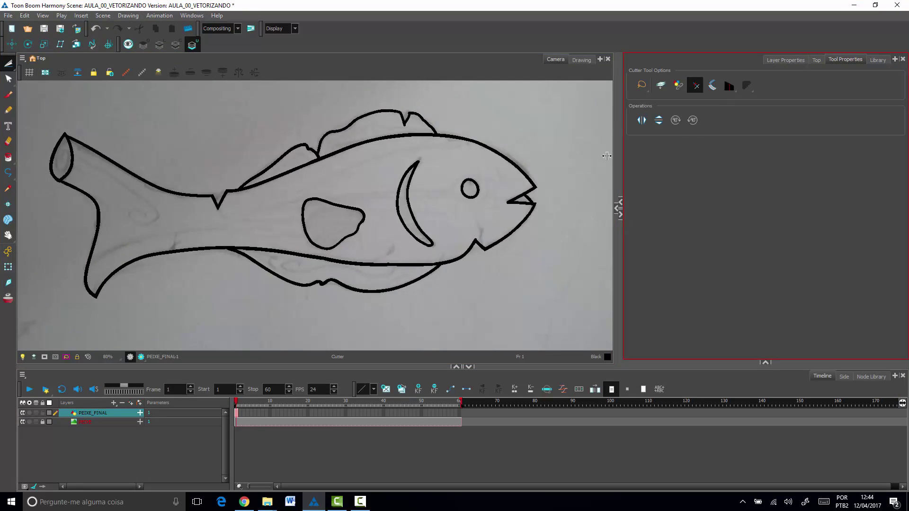
pyautogui.click(786, 60)
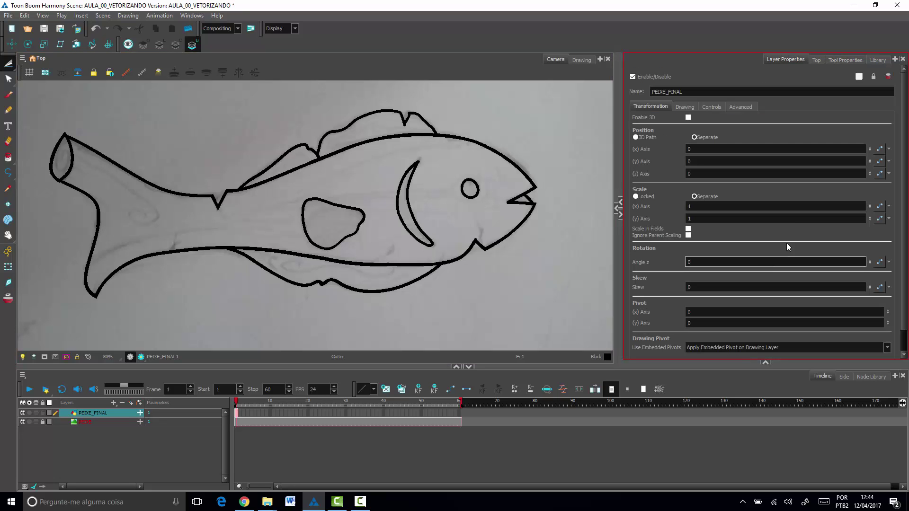
pyautogui.click(846, 60)
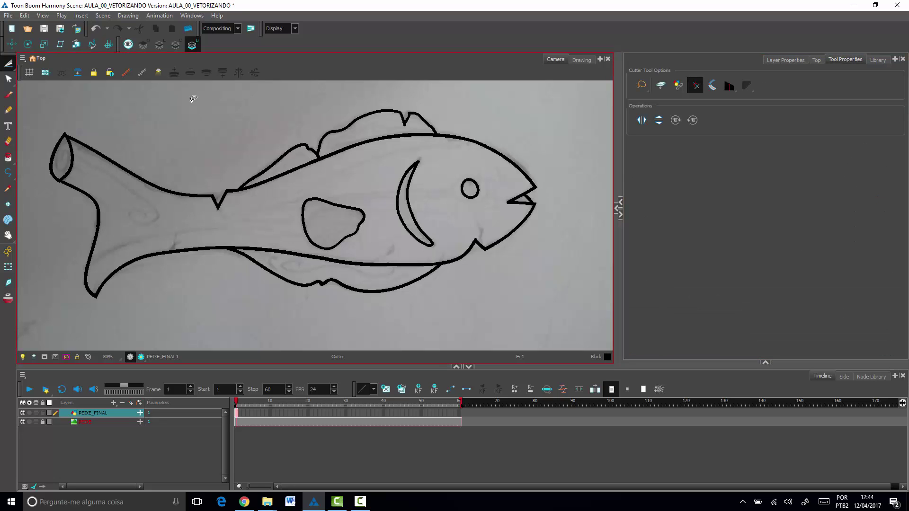
pyautogui.click(8, 95)
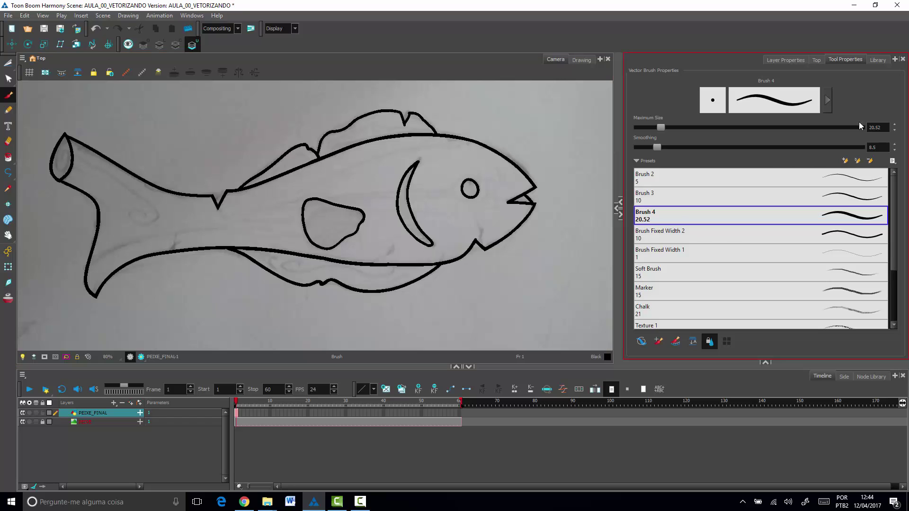
# Step: Open the detailed brush properties and compare the size and smoothing settings of the Brush 3 and Brush 4 presets
pyautogui.click(828, 100)
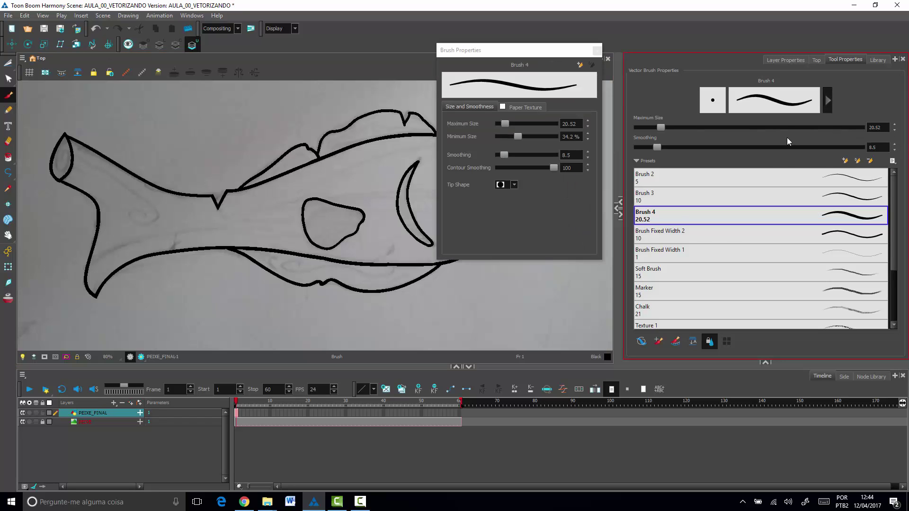
pyautogui.click(728, 231)
pyautogui.click(729, 199)
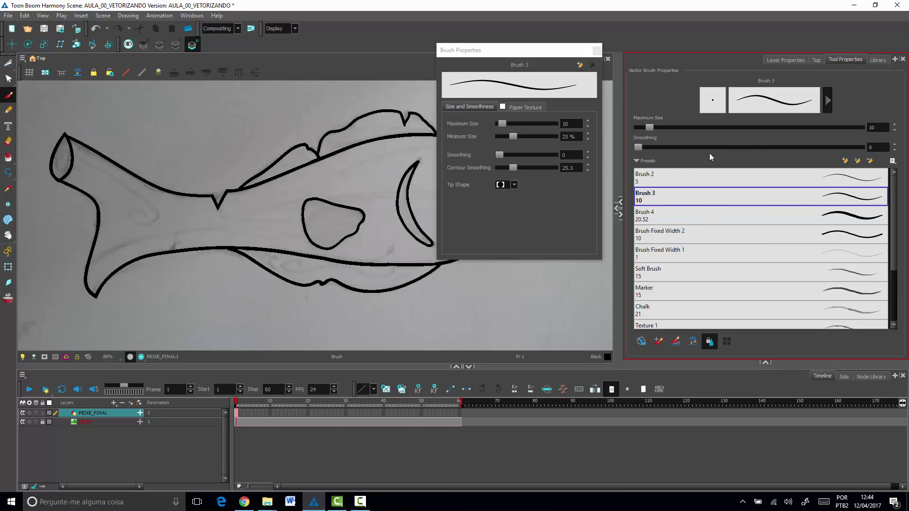
pyautogui.click(811, 217)
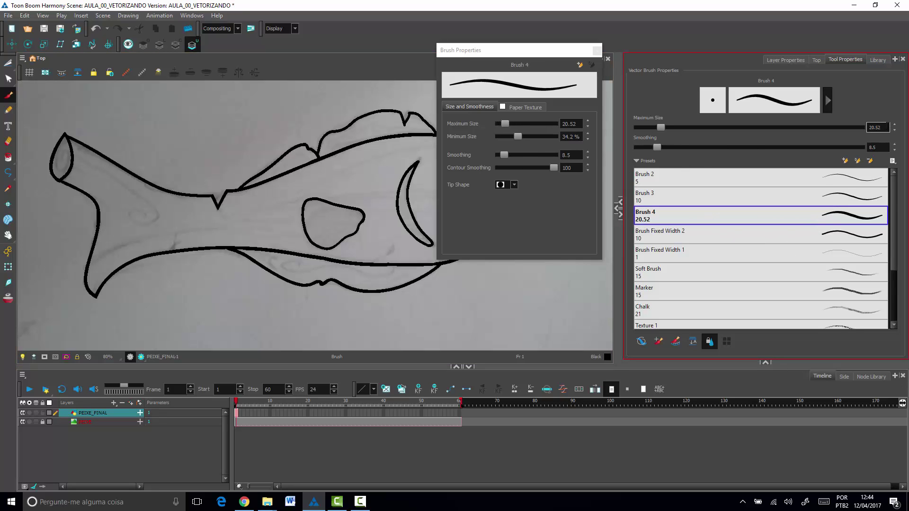
pyautogui.click(791, 196)
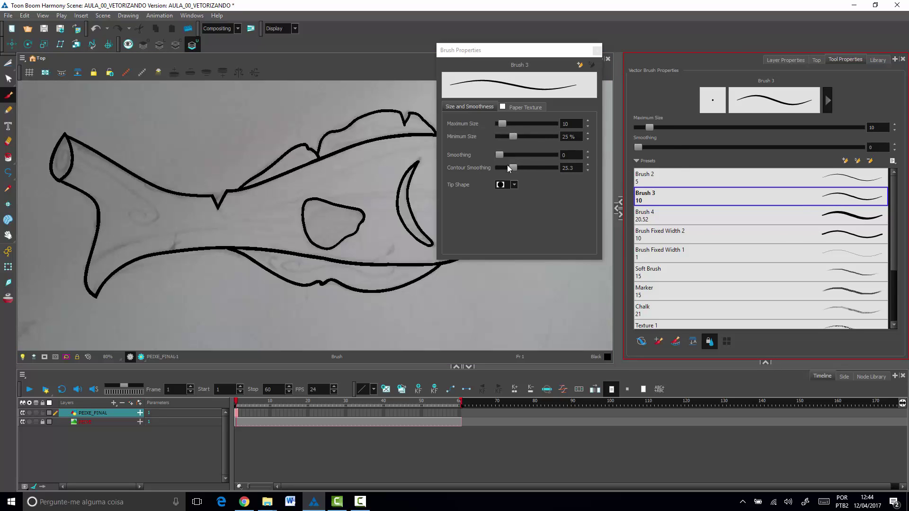
# Step: Set the Brush 3 preset's smoothing to 8.5, save it and close the detailed brush properties
pyautogui.moveTo(500, 155); pyautogui.dragTo(504, 156)
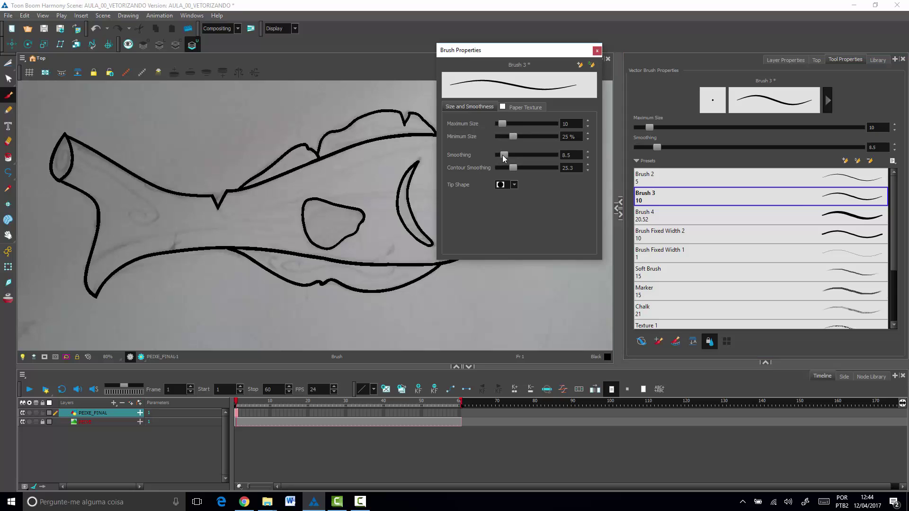
pyautogui.click(591, 65)
pyautogui.click(597, 50)
pyautogui.scroll(3, 473, 230)
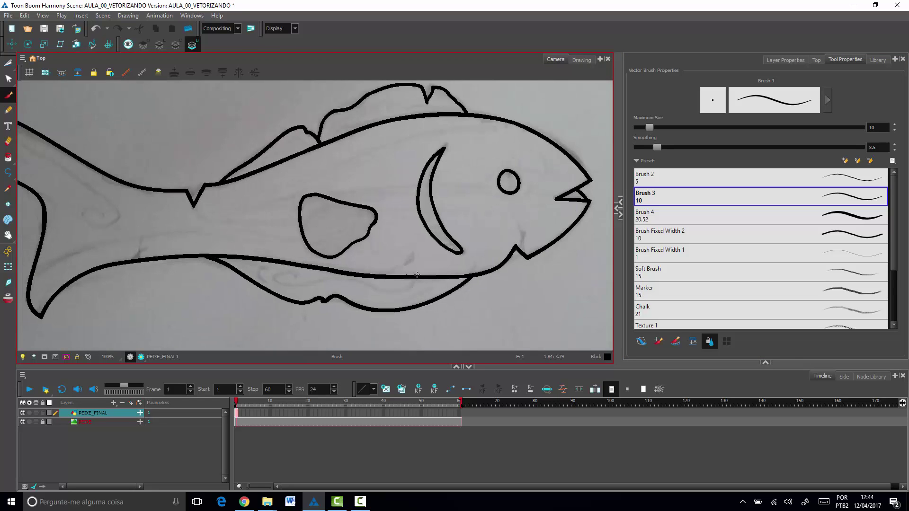
pyautogui.moveTo(328, 231); pyautogui.dragTo(507, 207)
pyautogui.moveTo(314, 216)
pyautogui.mouseDown()
pyautogui.moveTo(331, 214)
pyautogui.moveTo(460, 261)
pyautogui.mouseUp()
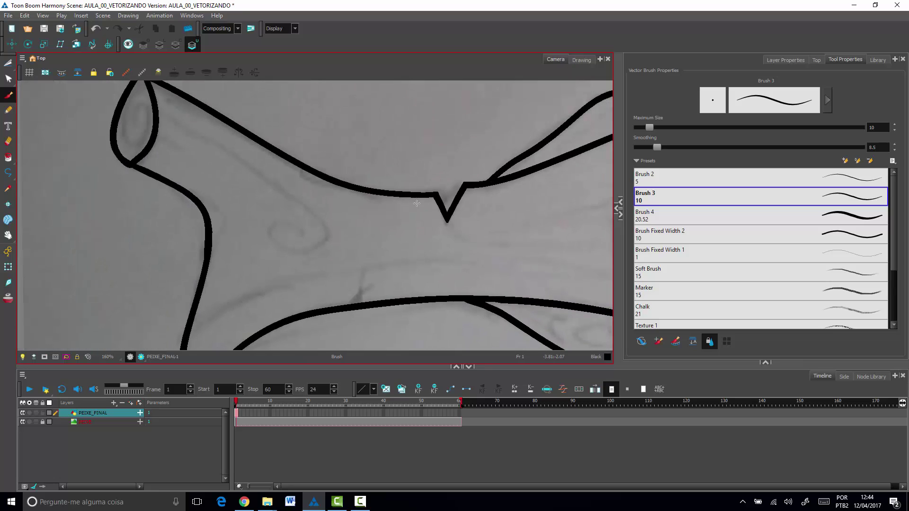
pyautogui.moveTo(149, 112)
pyautogui.mouseDown()
pyautogui.moveTo(210, 176)
pyautogui.moveTo(190, 177)
pyautogui.mouseUp()
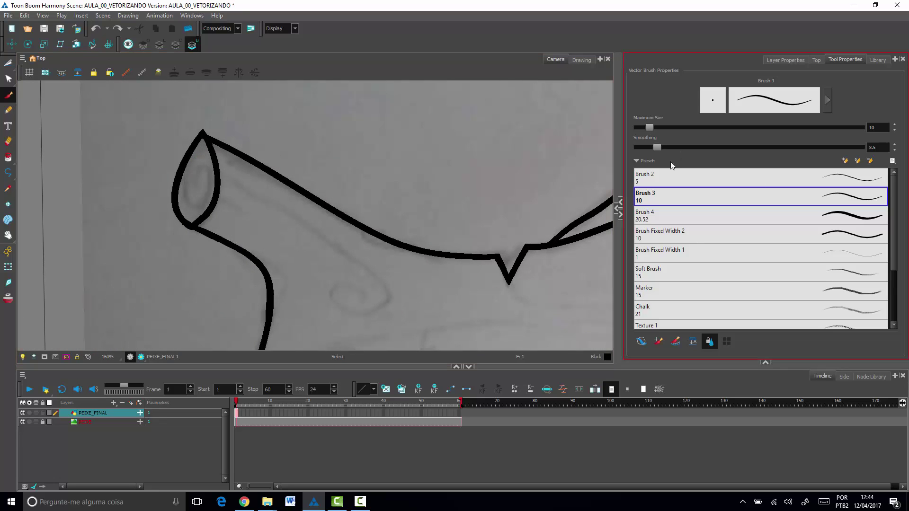
# Step: Raise the Brush 3 preset's smoothing to 22.2 in the detailed brush properties and close them
pyautogui.click(828, 100)
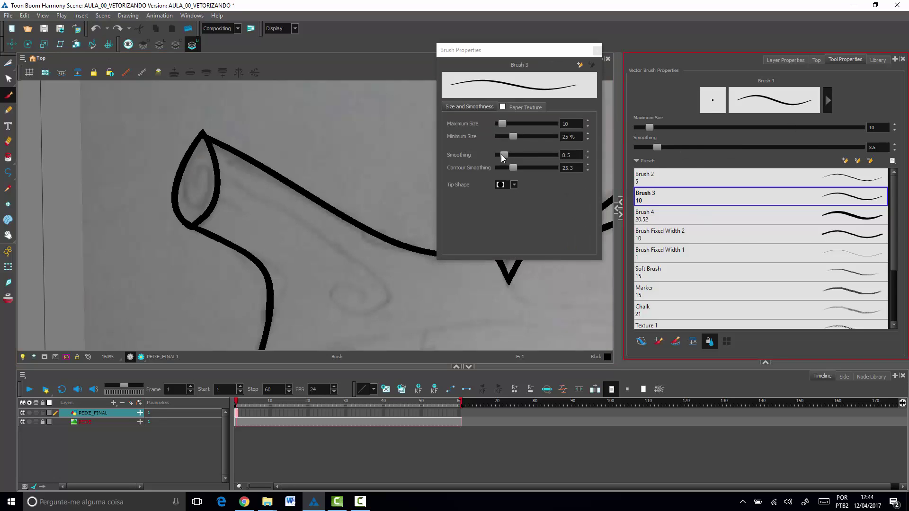
pyautogui.moveTo(501, 155); pyautogui.dragTo(508, 154)
pyautogui.click(597, 51)
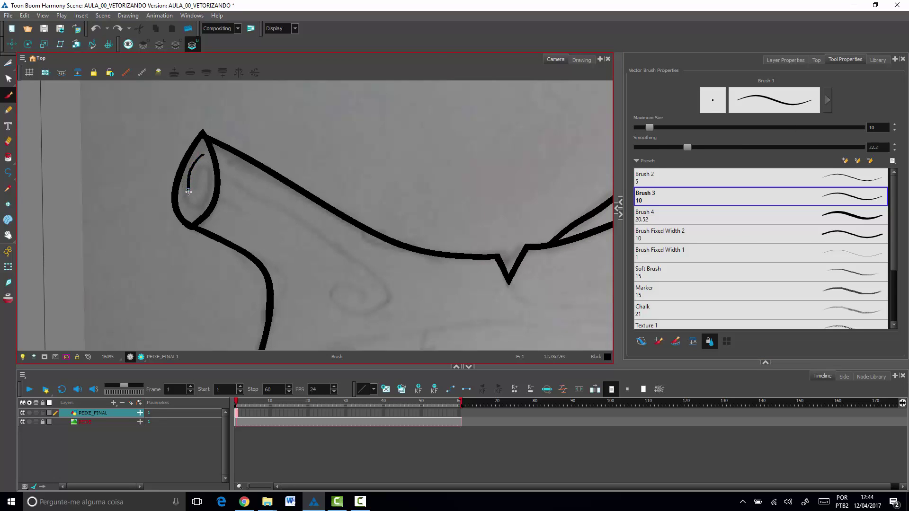
# Step: Trace the ring spiral inside the cut-log end of the tail with the Brush, undoing unsatisfactory strokes
pyautogui.moveTo(197, 199)
pyautogui.mouseDown()
pyautogui.moveTo(194, 170)
pyautogui.moveTo(190, 178)
pyautogui.moveTo(195, 163)
pyautogui.moveTo(188, 202)
pyautogui.moveTo(210, 192)
pyautogui.moveTo(201, 169)
pyautogui.moveTo(199, 192)
pyautogui.moveTo(196, 163)
pyautogui.moveTo(188, 197)
pyautogui.moveTo(203, 200)
pyautogui.moveTo(210, 186)
pyautogui.moveTo(209, 170)
pyautogui.moveTo(198, 175)
pyautogui.moveTo(197, 194)
pyautogui.mouseUp()
pyautogui.hotkey('ctrl', 'z')
pyautogui.hotkey('ctrl', 'z')
pyautogui.hotkey('ctrl', 'z')
# Step: Trace the long curled grain line on the upper tail lobe and the short line beside the cut end
pyautogui.press('space')
pyautogui.moveTo(510, 305); pyautogui.dragTo(461, 263)
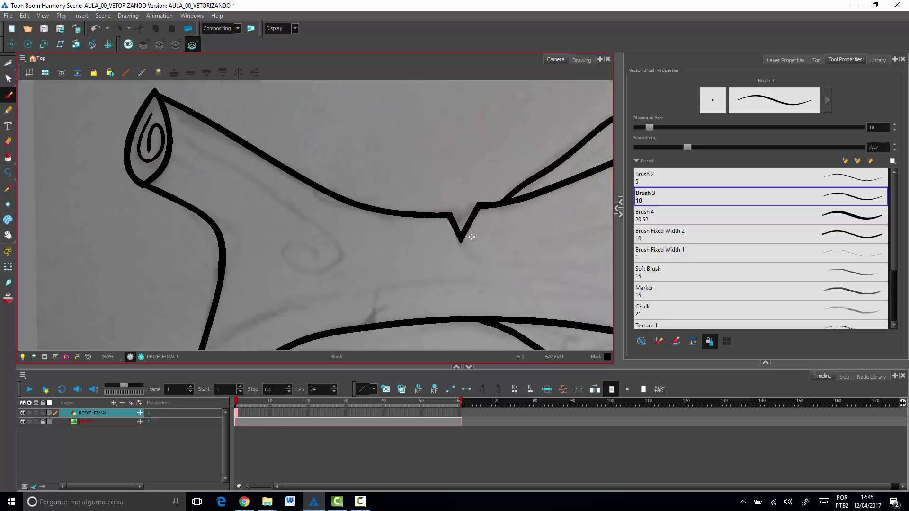
pyautogui.keyDown('ctrl'); pyautogui.keyDown('alt'); pyautogui.moveTo(503, 230); pyautogui.dragTo(409, 76); pyautogui.keyUp('alt'); pyautogui.keyUp('ctrl')
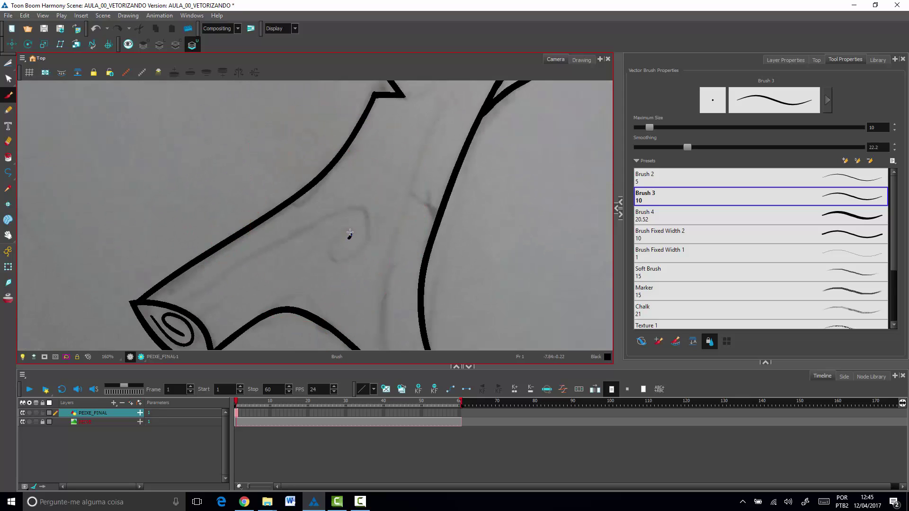
pyautogui.moveTo(334, 253)
pyautogui.mouseDown()
pyautogui.moveTo(363, 241)
pyautogui.moveTo(365, 222)
pyautogui.moveTo(350, 207)
pyautogui.moveTo(215, 273)
pyautogui.moveTo(177, 309)
pyautogui.moveTo(223, 302)
pyautogui.moveTo(196, 318)
pyautogui.mouseUp()
pyautogui.moveTo(457, 214); pyautogui.dragTo(431, 234)
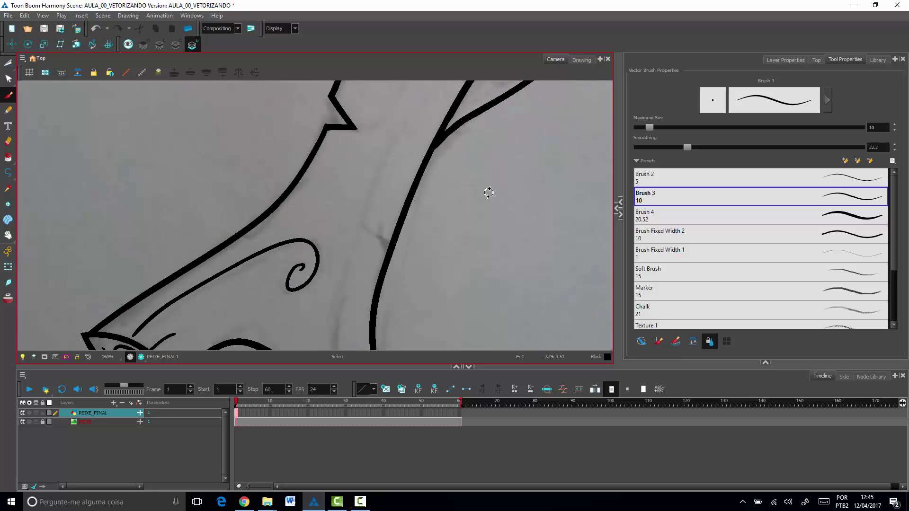
pyautogui.moveTo(489, 192)
pyautogui.mouseDown()
pyautogui.moveTo(412, 325)
pyautogui.moveTo(386, 329)
pyautogui.mouseUp()
pyautogui.moveTo(378, 284); pyautogui.dragTo(372, 225)
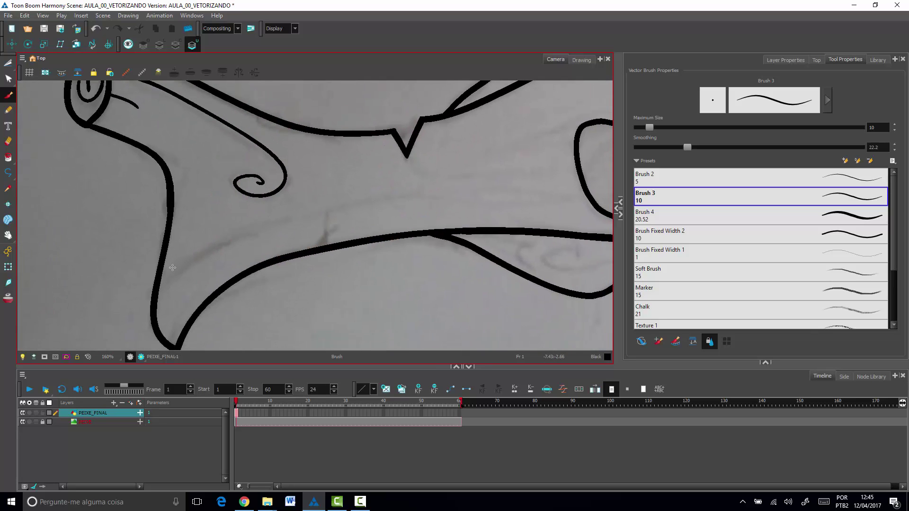
pyautogui.moveTo(248, 237)
pyautogui.mouseDown()
pyautogui.moveTo(200, 260)
pyautogui.moveTo(156, 300)
pyautogui.mouseUp()
pyautogui.hotkey('ctrl', 'z')
pyautogui.moveTo(253, 238); pyautogui.dragTo(182, 272)
pyautogui.hotkey('ctrl', 'z')
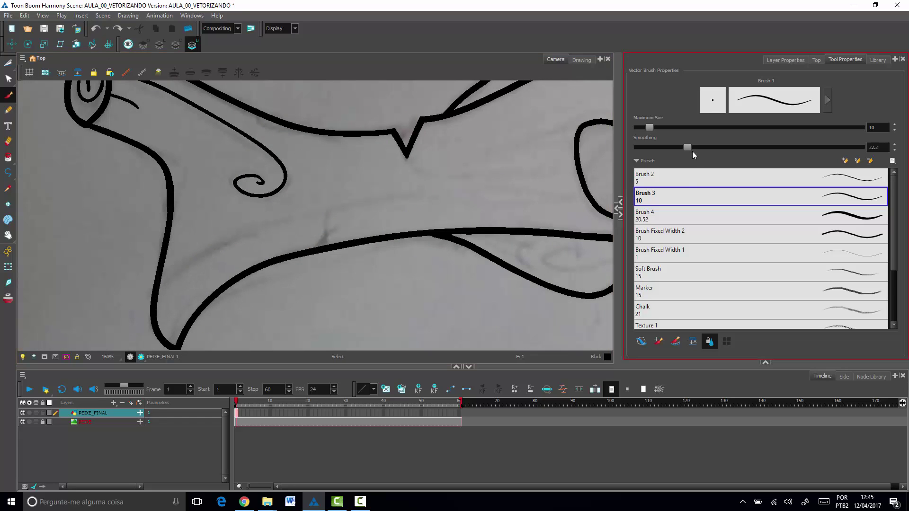
# Step: Lower the brush smoothing to 5.3 and trace the curved grain line on the lower tail lobe
pyautogui.moveTo(687, 148); pyautogui.dragTo(646, 147)
pyautogui.moveTo(253, 236); pyautogui.dragTo(160, 285)
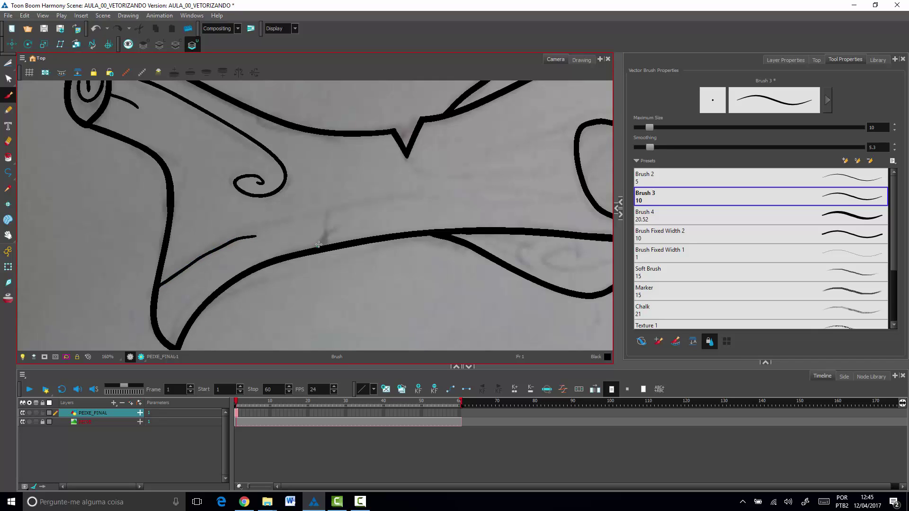
# Step: Trace the forked crack on the tail's lower edge and the short crack below the notch on the back
pyautogui.moveTo(318, 246)
pyautogui.mouseDown()
pyautogui.moveTo(337, 224)
pyautogui.moveTo(326, 215)
pyautogui.mouseUp()
pyautogui.moveTo(520, 254); pyautogui.dragTo(398, 278)
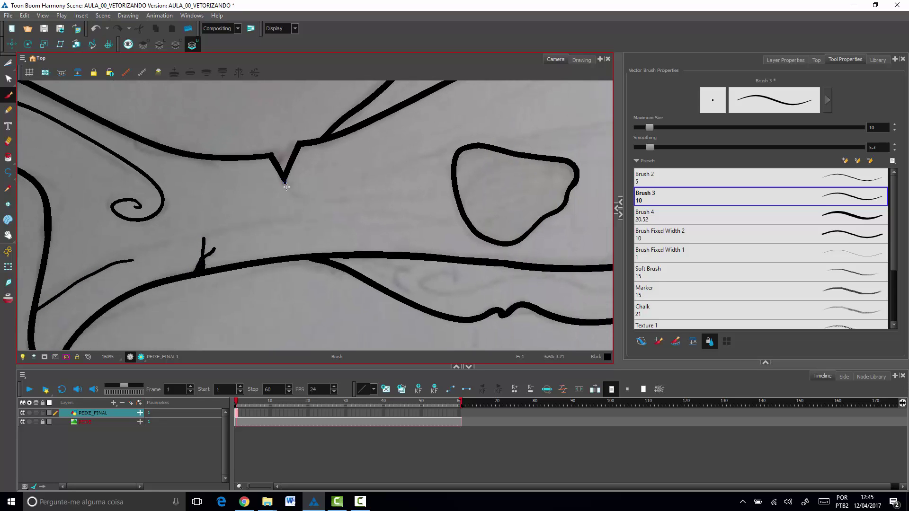
pyautogui.moveTo(285, 185); pyautogui.dragTo(296, 201)
# Step: Trace the inner detail lines of the small and large dorsal fins with the Brush
pyautogui.moveTo(433, 267); pyautogui.dragTo(316, 369)
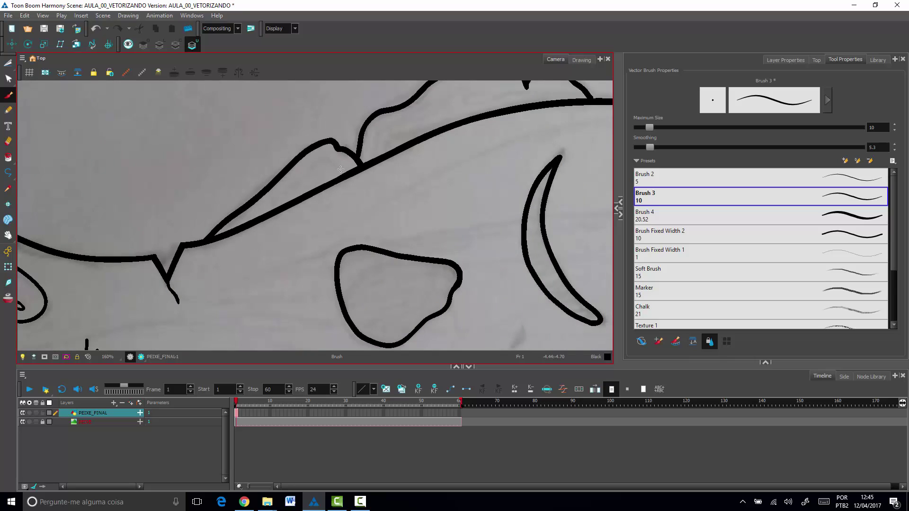
pyautogui.moveTo(306, 174); pyautogui.dragTo(277, 203)
pyautogui.moveTo(462, 137); pyautogui.dragTo(365, 230)
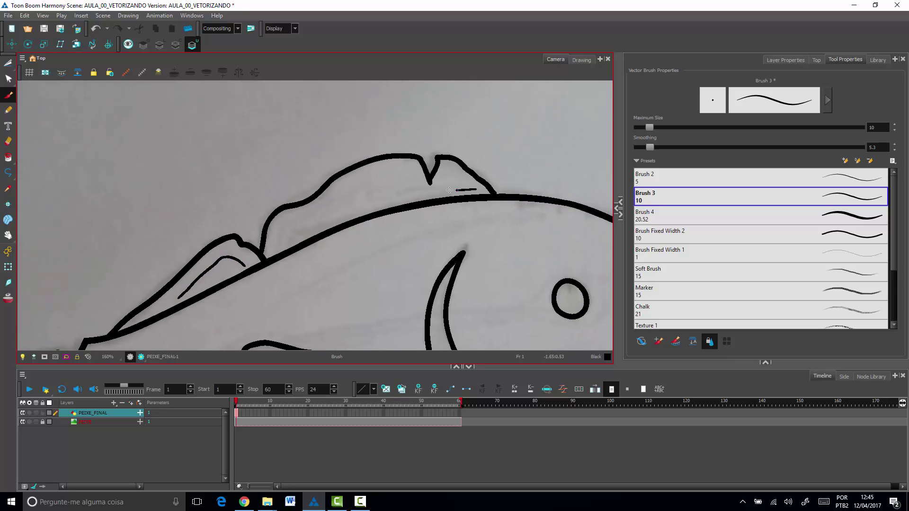
pyautogui.moveTo(449, 190); pyautogui.dragTo(362, 200)
pyautogui.moveTo(284, 235)
pyautogui.mouseDown()
pyautogui.moveTo(354, 191)
pyautogui.moveTo(360, 212)
pyautogui.mouseUp()
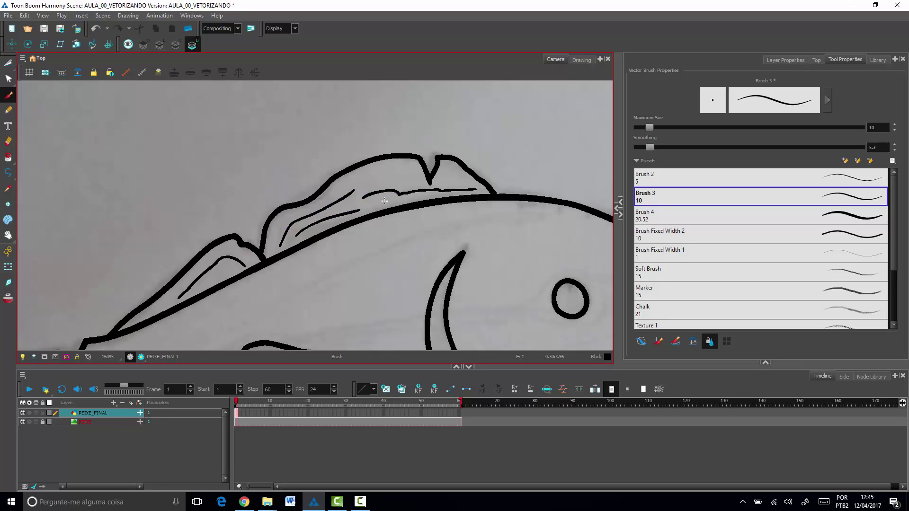
# Step: Trace the curls, the long wavy line and the short line inside the belly fin
pyautogui.moveTo(486, 219); pyautogui.dragTo(516, 122)
pyautogui.moveTo(505, 254); pyautogui.dragTo(557, 156)
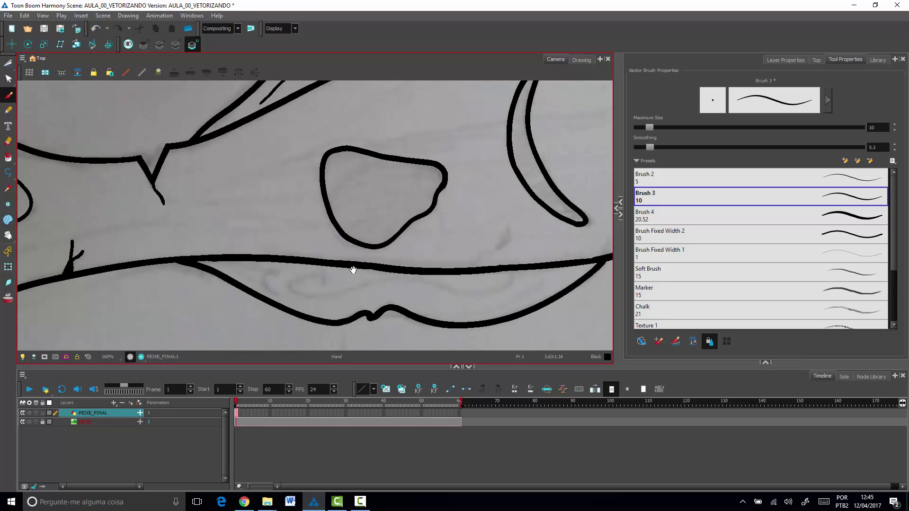
pyautogui.moveTo(524, 288); pyautogui.dragTo(511, 275)
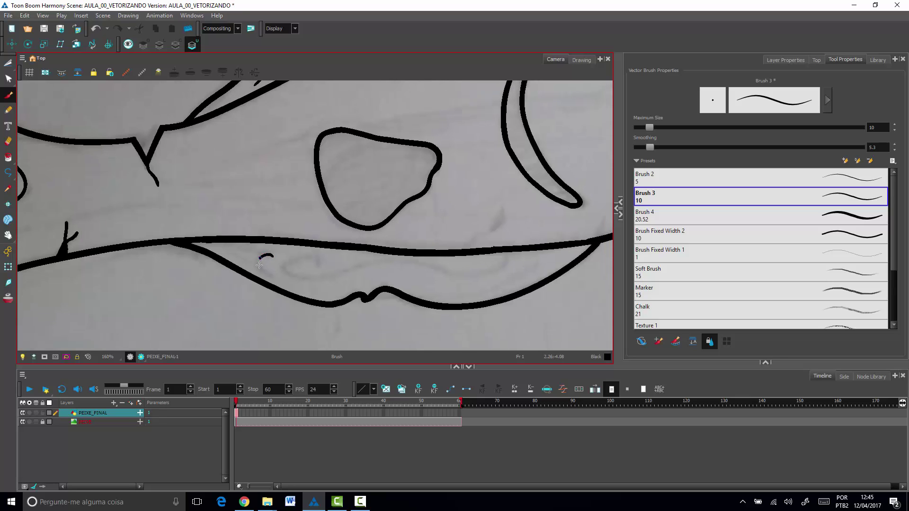
pyautogui.moveTo(259, 265)
pyautogui.mouseDown()
pyautogui.moveTo(276, 274)
pyautogui.moveTo(303, 259)
pyautogui.moveTo(317, 277)
pyautogui.moveTo(391, 259)
pyautogui.moveTo(456, 272)
pyautogui.moveTo(511, 263)
pyautogui.moveTo(486, 284)
pyautogui.mouseUp()
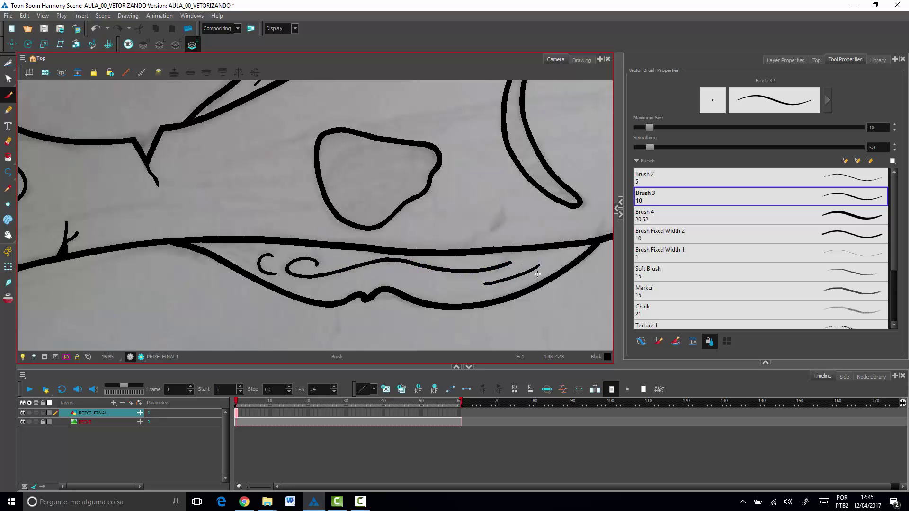
# Step: Trace the short cracks along the belly edge, the forked crack at the chin and the small mark inside the eye
pyautogui.moveTo(489, 233)
pyautogui.mouseDown()
pyautogui.moveTo(313, 267)
pyautogui.moveTo(321, 258)
pyautogui.mouseUp()
pyautogui.moveTo(412, 274); pyautogui.dragTo(424, 259)
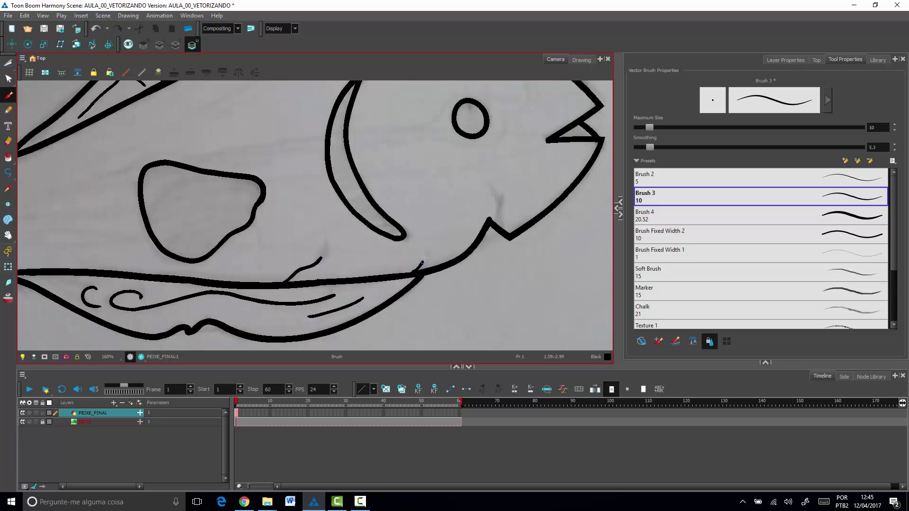
pyautogui.moveTo(498, 201)
pyautogui.mouseDown()
pyautogui.moveTo(494, 189)
pyautogui.moveTo(517, 211)
pyautogui.moveTo(468, 303)
pyautogui.mouseUp()
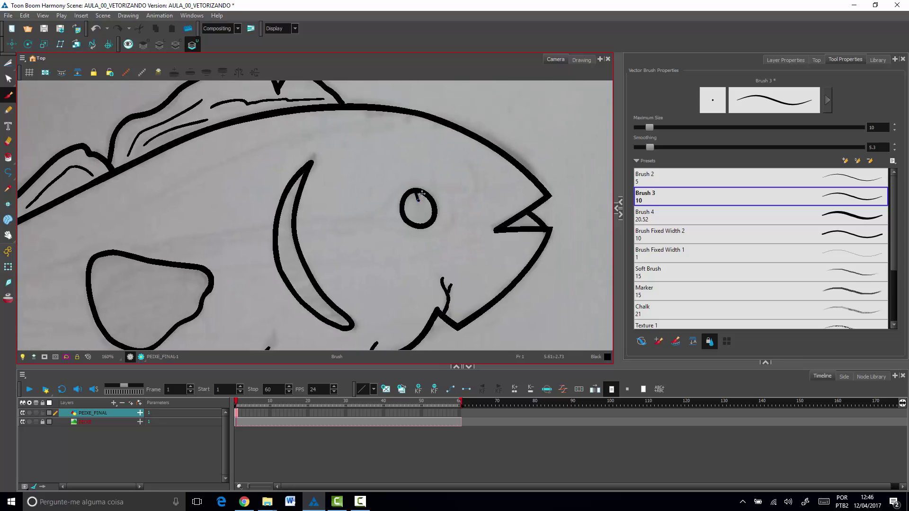
pyautogui.scroll(-5, 404, 277)
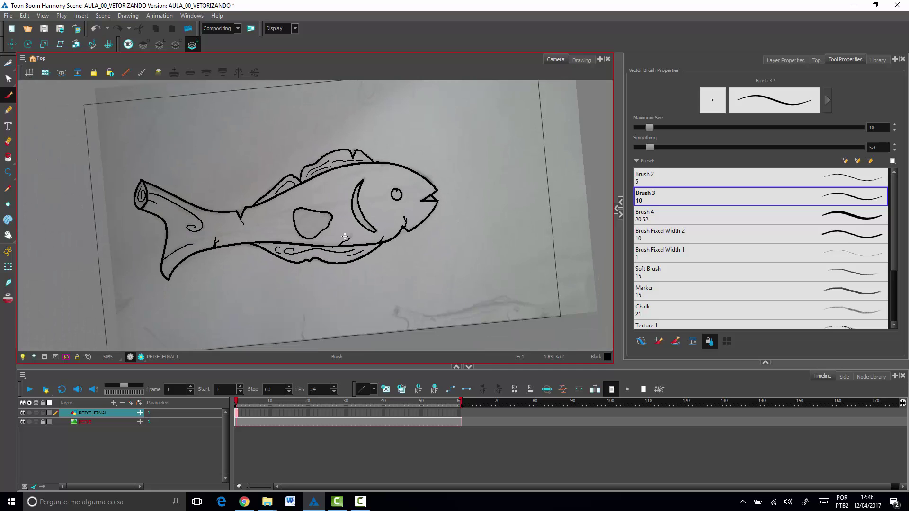
# Step: Rotate the view and trace the long wood-grain lines on the body between the tail and the side fin
pyautogui.press('2')
pyautogui.press('2')
pyautogui.press('2')
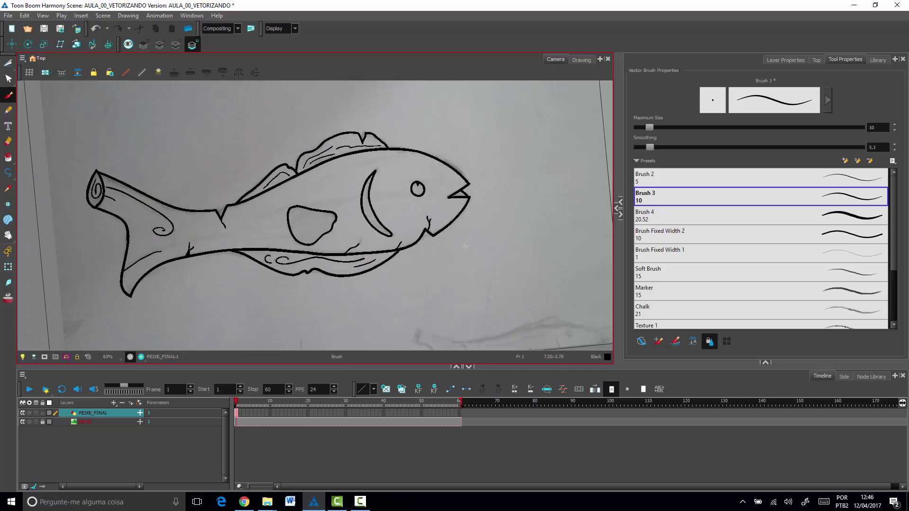
pyautogui.moveTo(485, 259)
pyautogui.mouseDown()
pyautogui.moveTo(521, 235)
pyautogui.moveTo(532, 147)
pyautogui.mouseUp()
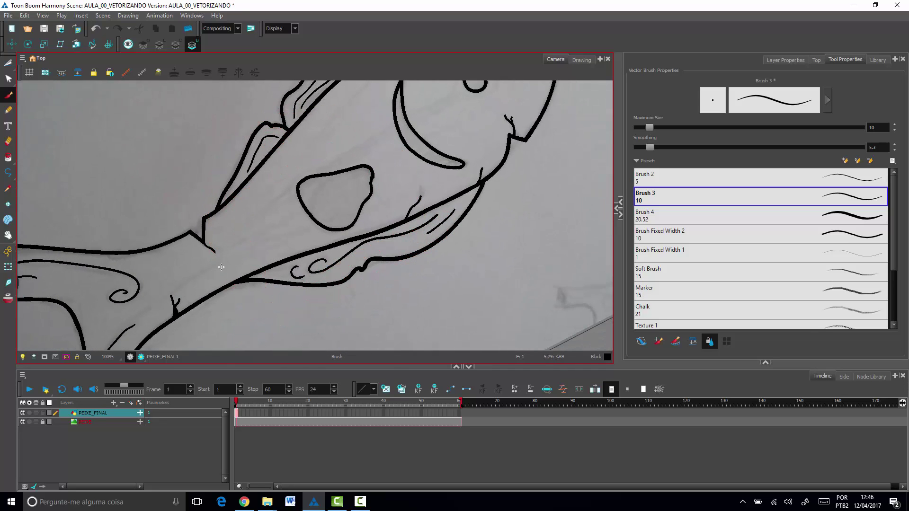
pyautogui.moveTo(144, 312); pyautogui.dragTo(219, 261)
pyautogui.moveTo(231, 232)
pyautogui.mouseDown()
pyautogui.moveTo(284, 192)
pyautogui.moveTo(224, 248)
pyautogui.mouseUp()
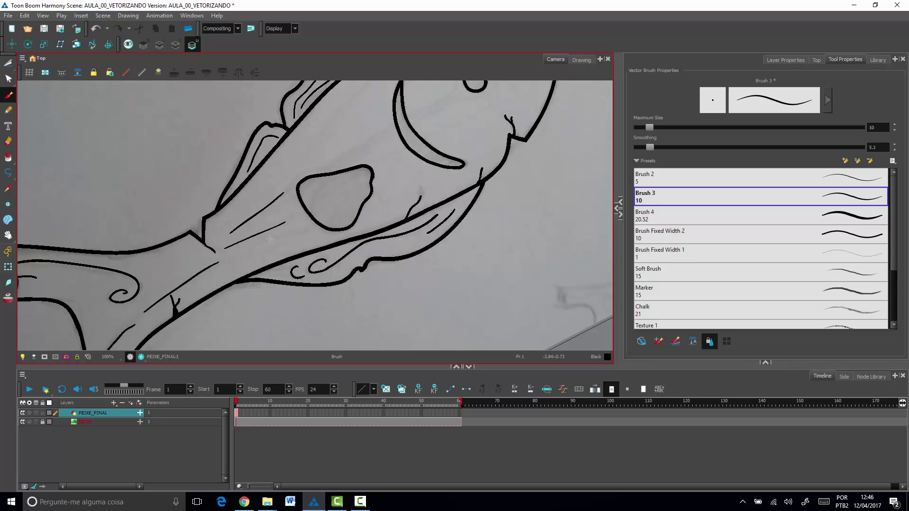
pyautogui.moveTo(306, 229); pyautogui.dragTo(232, 258)
# Step: Trace the wood-grain lines above the side fin, along the back, beside the gill and around the eye
pyautogui.moveTo(416, 148); pyautogui.dragTo(352, 203)
pyautogui.moveTo(268, 203)
pyautogui.mouseDown()
pyautogui.moveTo(328, 140)
pyautogui.moveTo(397, 99)
pyautogui.moveTo(323, 161)
pyautogui.mouseUp()
pyautogui.moveTo(288, 220)
pyautogui.mouseDown()
pyautogui.moveTo(344, 189)
pyautogui.moveTo(331, 203)
pyautogui.mouseUp()
pyautogui.moveTo(367, 174)
pyautogui.mouseDown()
pyautogui.moveTo(396, 160)
pyautogui.moveTo(400, 167)
pyautogui.moveTo(421, 126)
pyautogui.mouseUp()
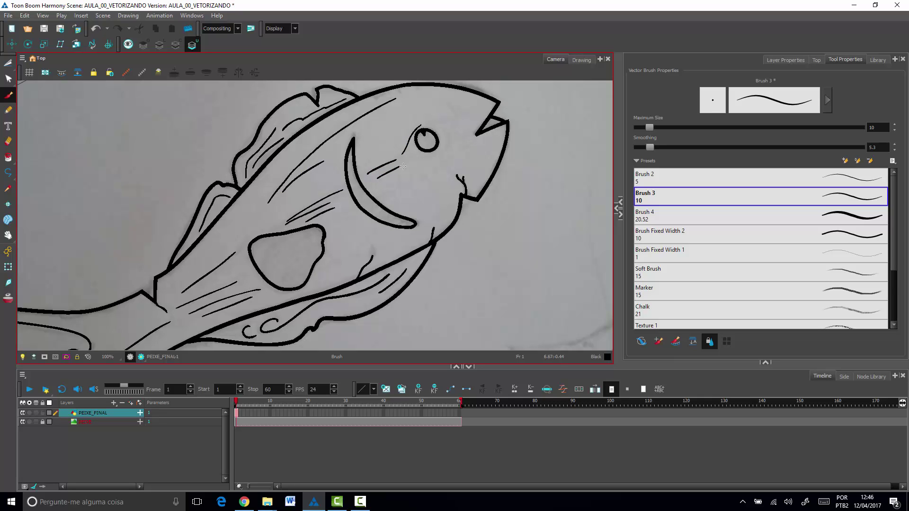
pyautogui.moveTo(426, 157); pyautogui.dragTo(444, 151)
# Step: Level the rotated view and frame the whole fish drawing for review
pyautogui.scroll(-4, 589, 94)
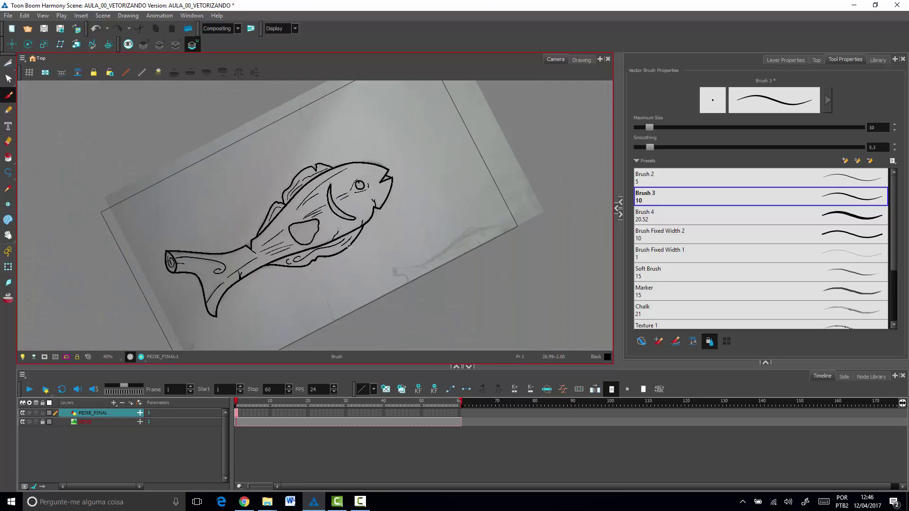
pyautogui.moveTo(342, 200); pyautogui.dragTo(366, 175)
pyautogui.moveTo(466, 212); pyautogui.dragTo(417, 244)
pyautogui.moveTo(520, 247); pyautogui.dragTo(504, 276)
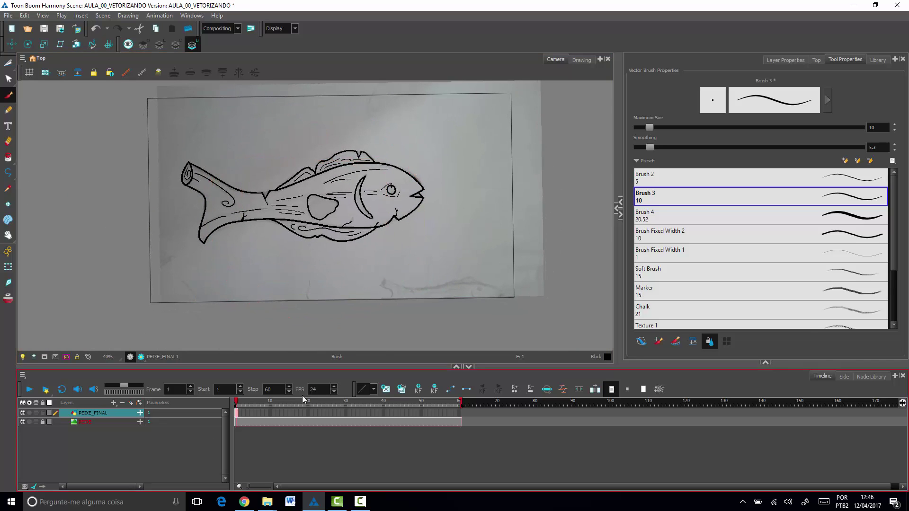
pyautogui.moveTo(405, 247); pyautogui.dragTo(387, 259)
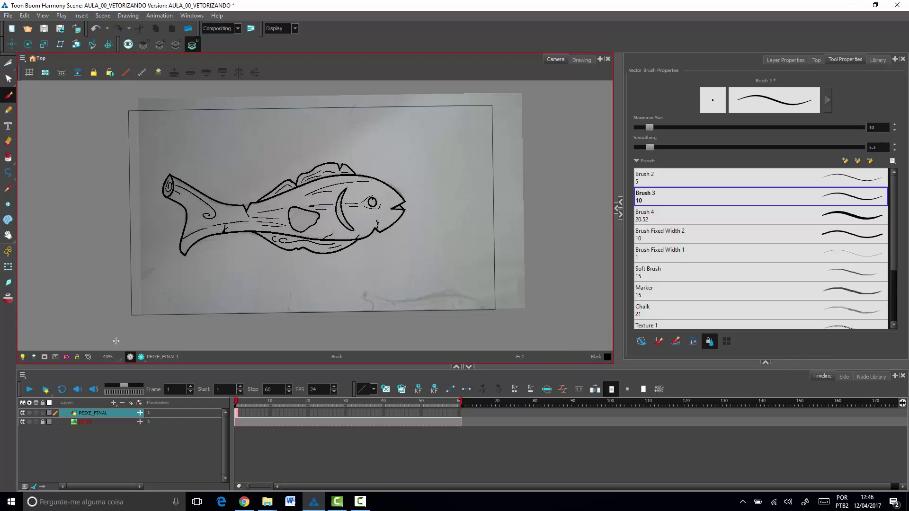
# Step: Show the palettes, add a new colour to the AULA_00_VETORIZANDO palette and open it in the multiwheel colour editor
pyautogui.click(766, 362)
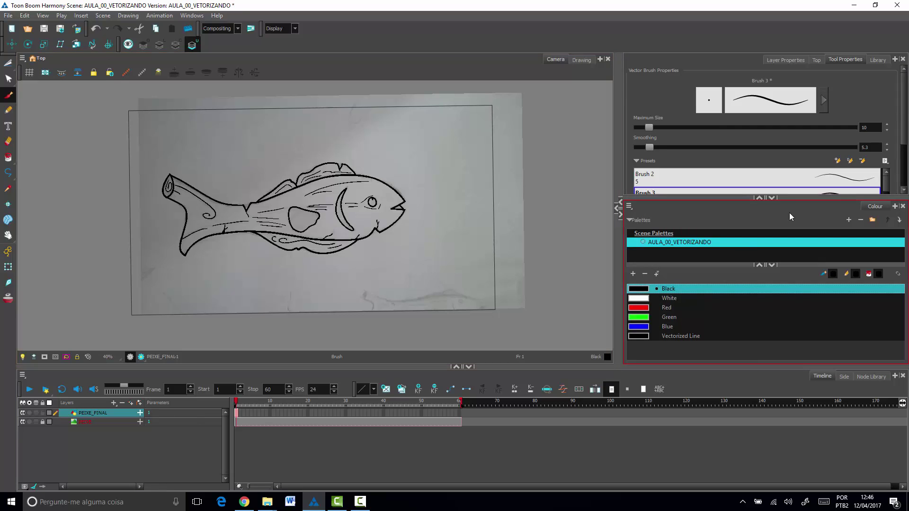
pyautogui.click(634, 274)
pyautogui.doubleClick(641, 345)
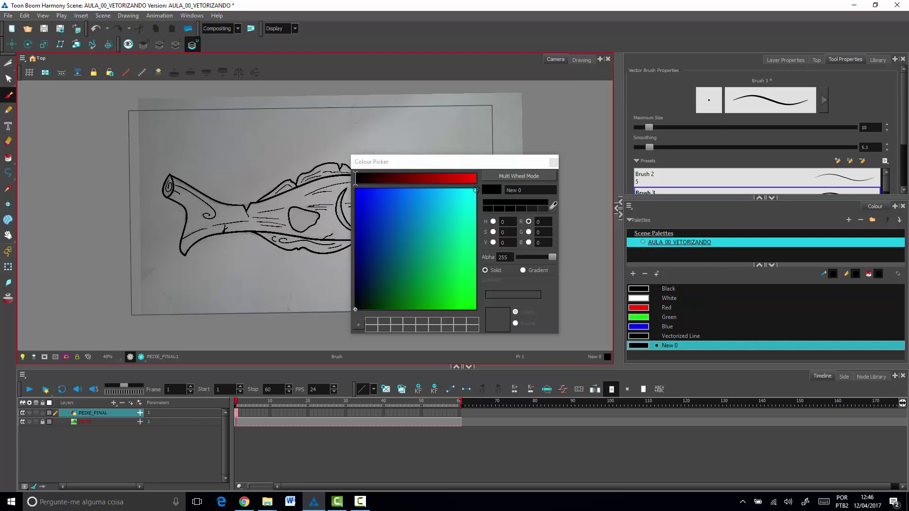
pyautogui.click(519, 176)
pyautogui.moveTo(535, 163); pyautogui.dragTo(481, 82)
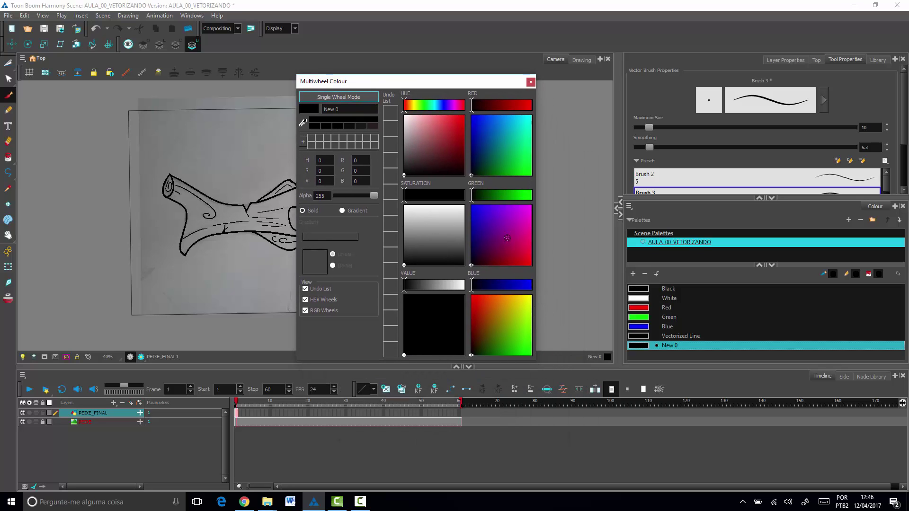
# Step: Set the new colour to a dark brown with RGB values 133, 77, 16
pyautogui.click(519, 252)
pyautogui.click(444, 142)
pyautogui.click(506, 248)
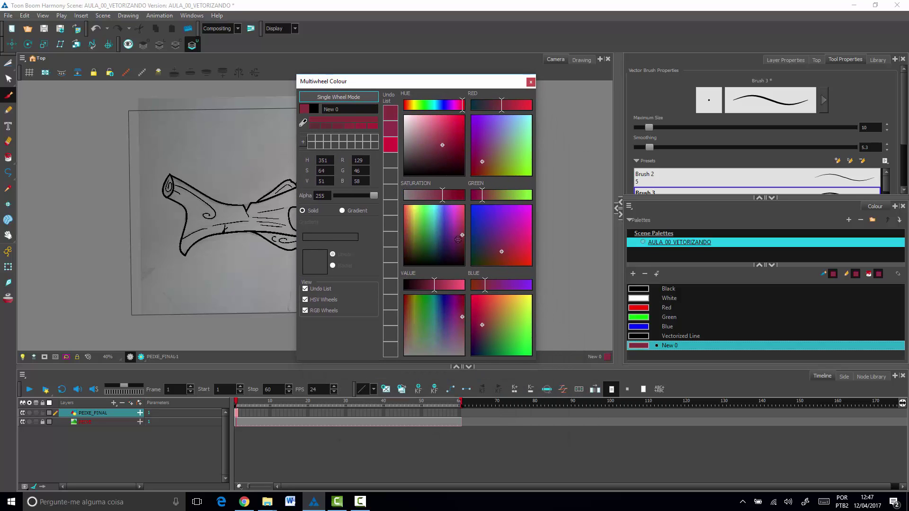
pyautogui.click(410, 215)
pyautogui.click(452, 194)
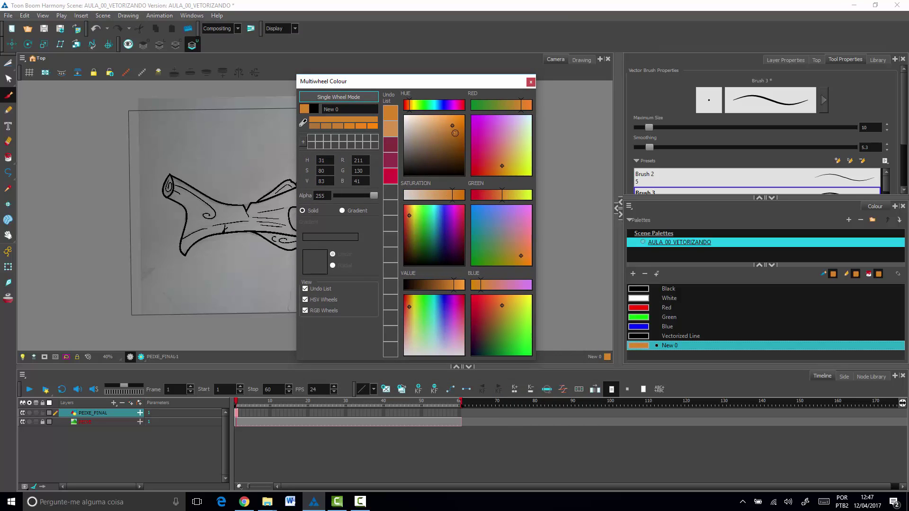
pyautogui.moveTo(454, 133); pyautogui.dragTo(456, 144)
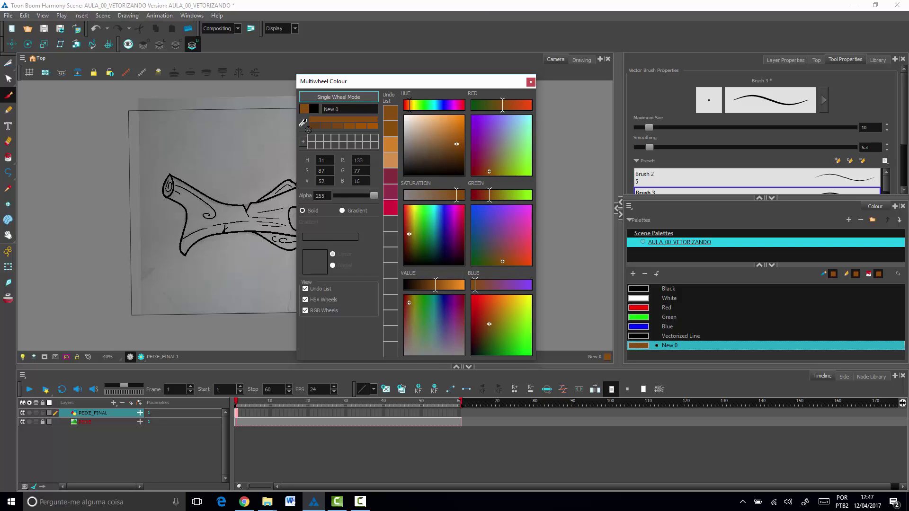
# Step: Darken the New 0 colour to RGB 120, 72, 20 and paint the fish's body and belly fin with it
pyautogui.click(339, 126)
pyautogui.click(531, 82)
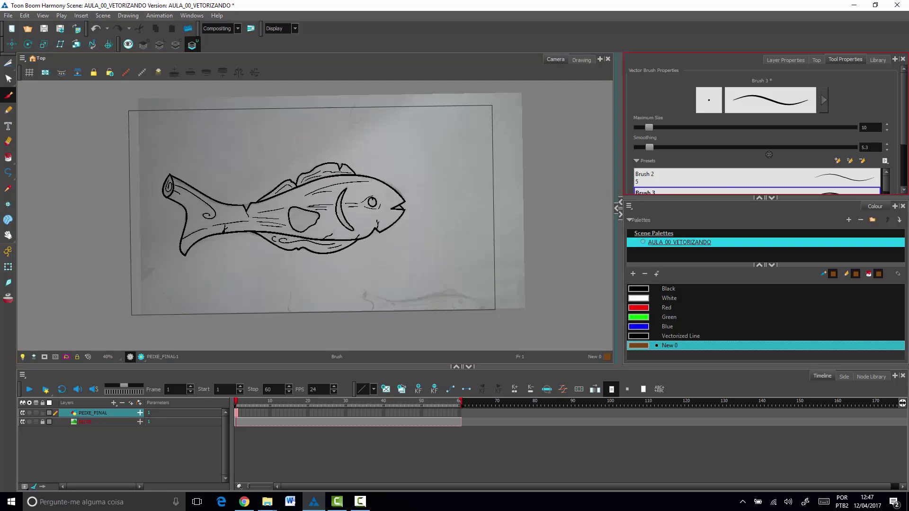
pyautogui.scroll(4, 326, 191)
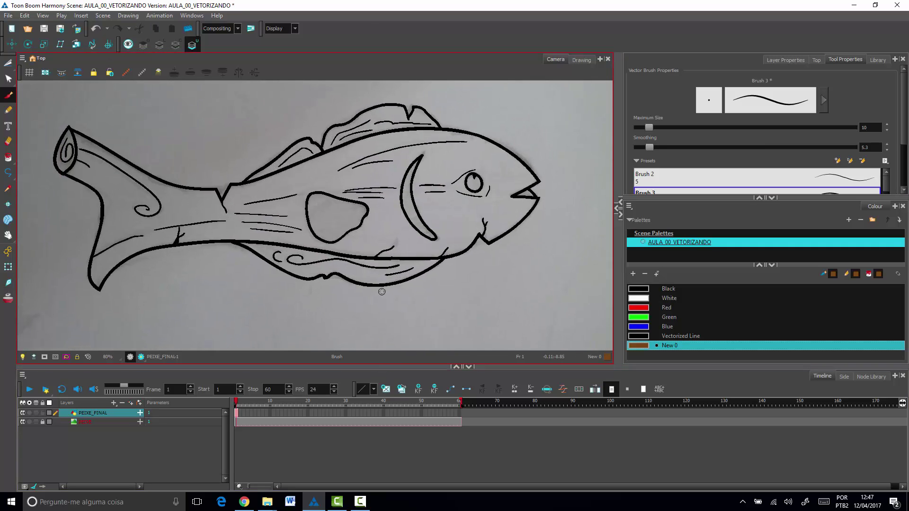
pyautogui.moveTo(7, 158); pyautogui.dragTo(53, 154)
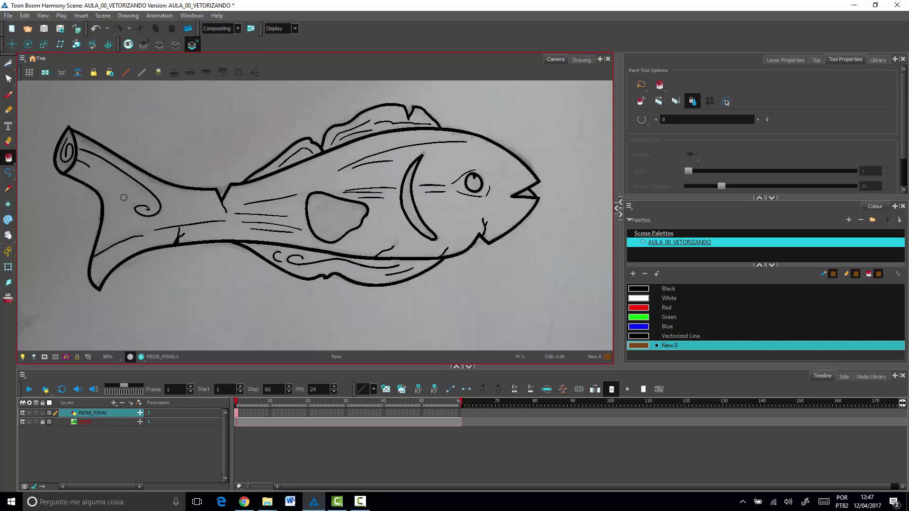
pyautogui.click(138, 200)
pyautogui.click(318, 271)
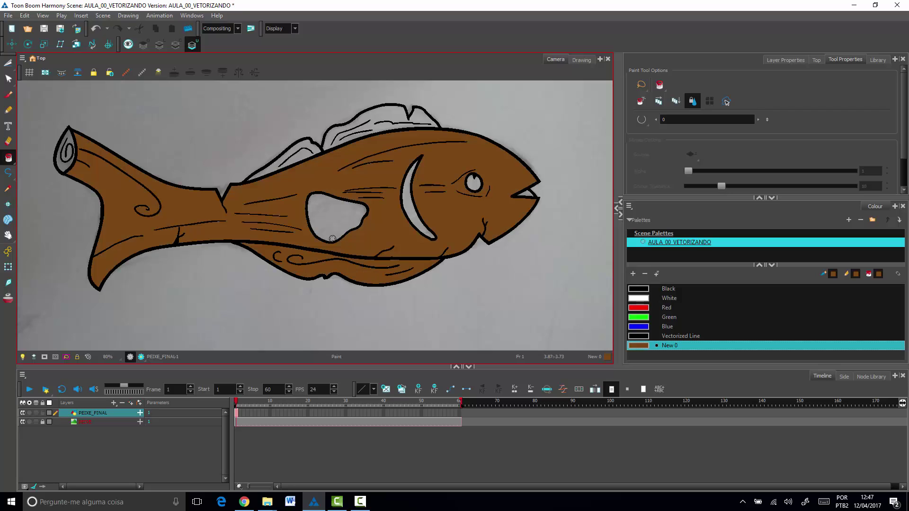
# Step: Paint the side fin, the gill, both dorsal fins and the cut tail end with the New 0 brown
pyautogui.click(334, 222)
pyautogui.click(407, 201)
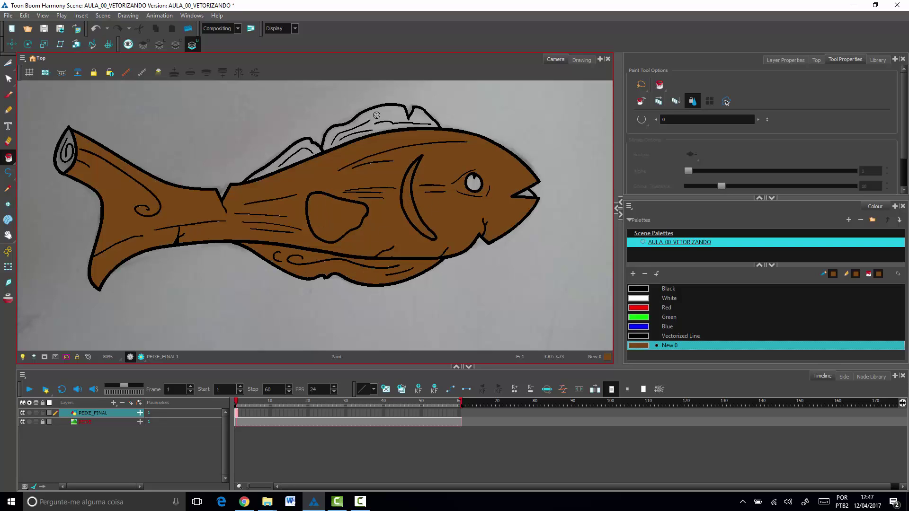
pyautogui.click(373, 119)
pyautogui.click(298, 154)
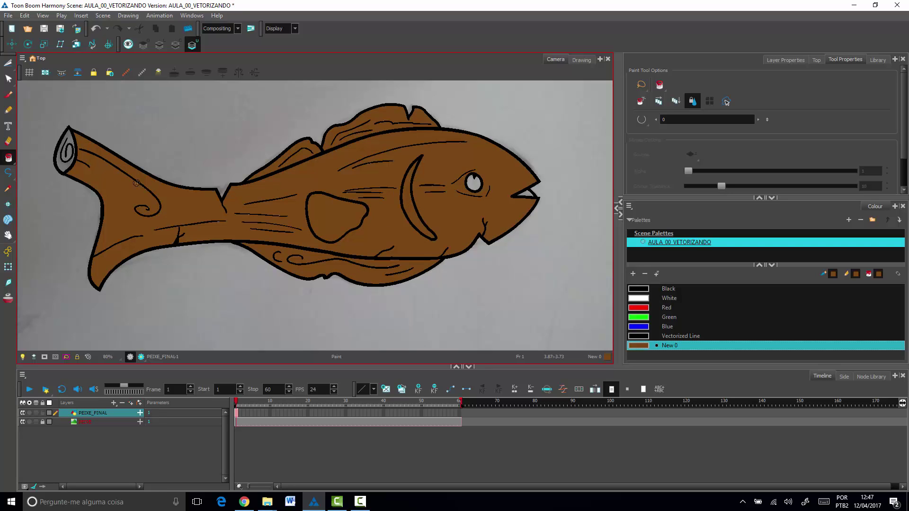
pyautogui.click(65, 165)
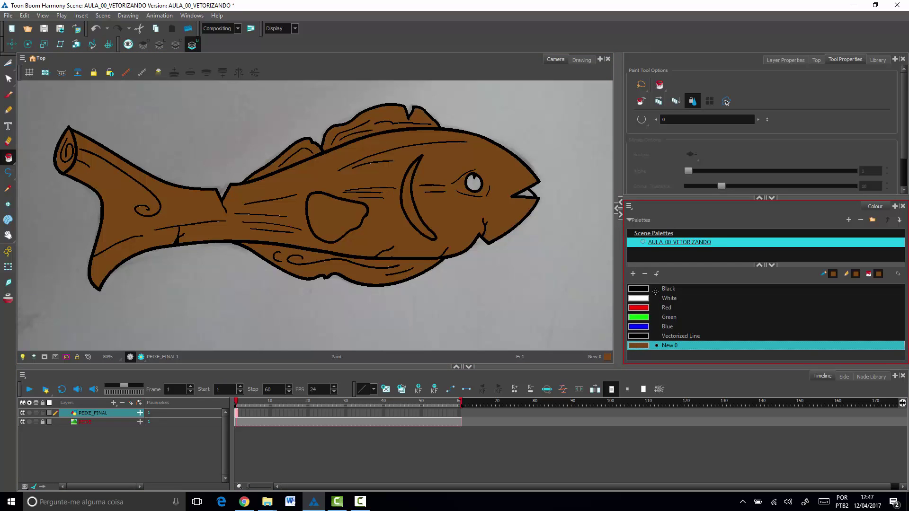
# Step: Add a darker brown with RGB values 82, 55, 25 and paint the mouth, gill, side fin and cut tail end with it
pyautogui.click(633, 274)
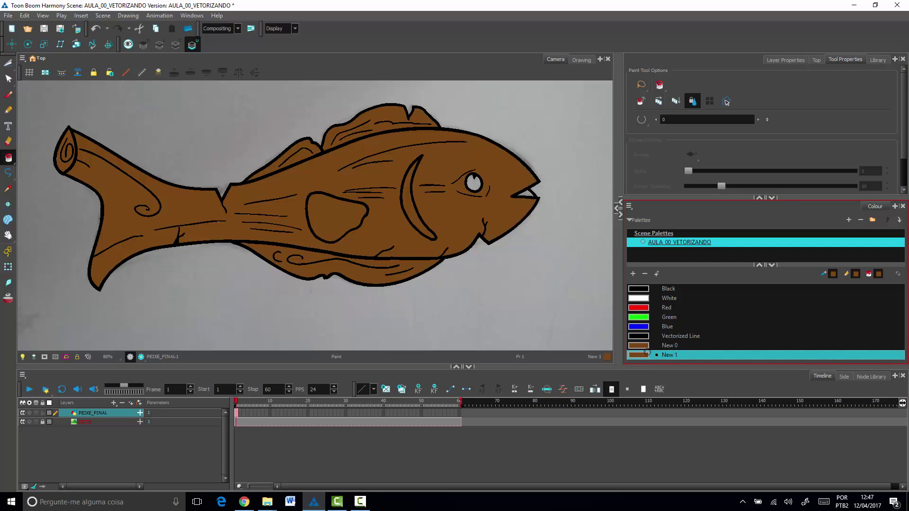
pyautogui.doubleClick(647, 353)
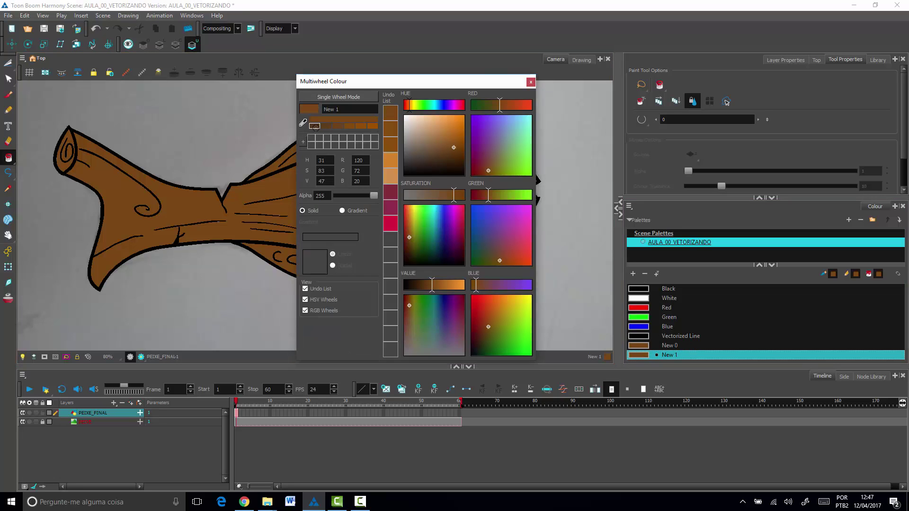
pyautogui.click(530, 81)
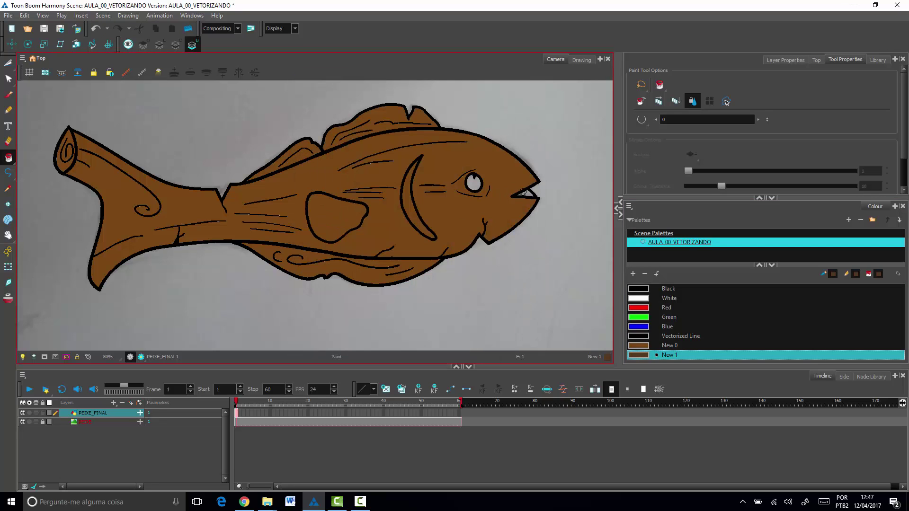
pyautogui.click(524, 194)
pyautogui.click(410, 203)
pyautogui.click(333, 218)
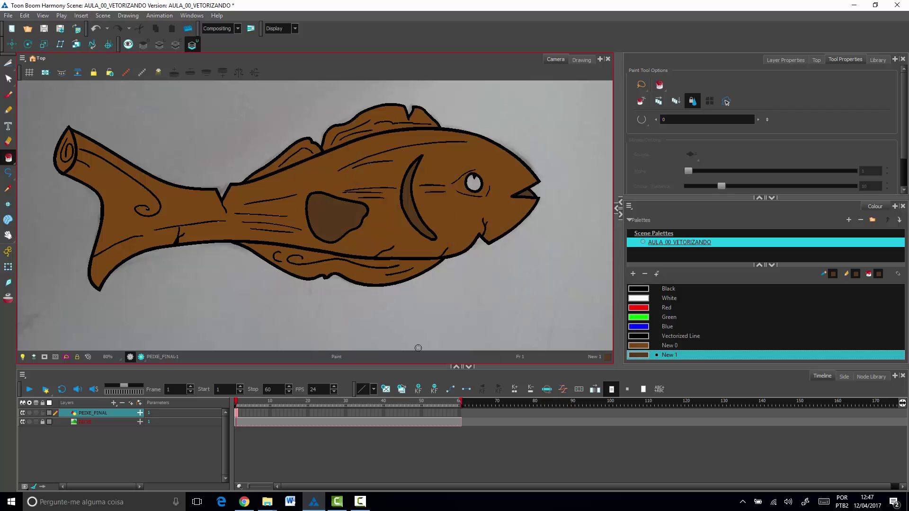
pyautogui.click(67, 136)
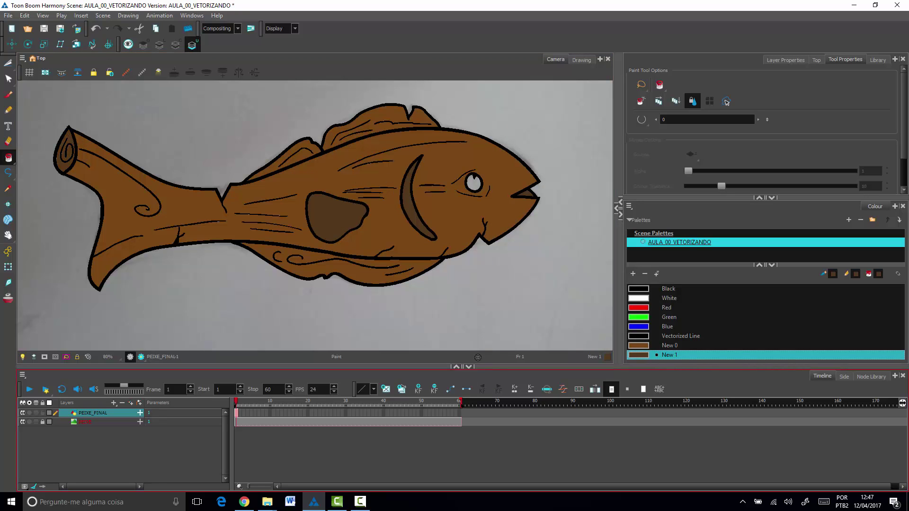
# Step: Add another palette colour for the cut tail end and set it to an orange-brown with RGB values 158, 84, 0
pyautogui.click(632, 273)
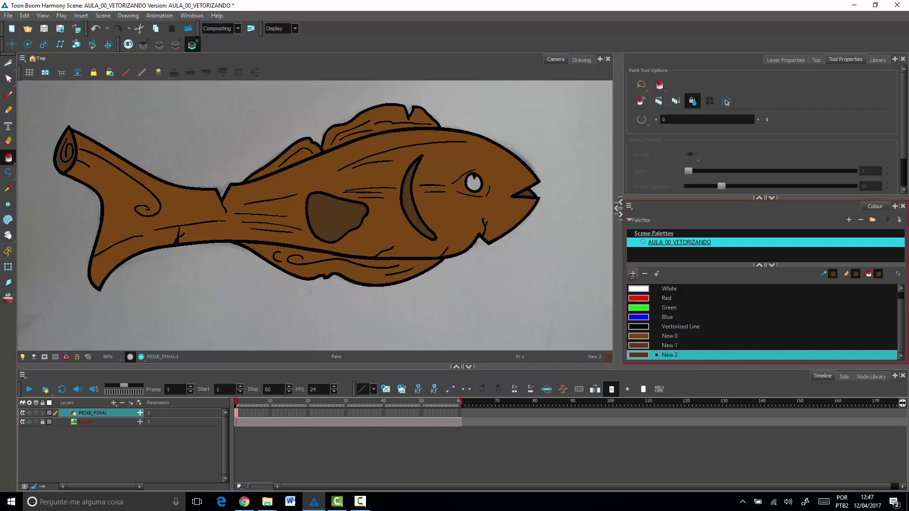
pyautogui.doubleClick(643, 355)
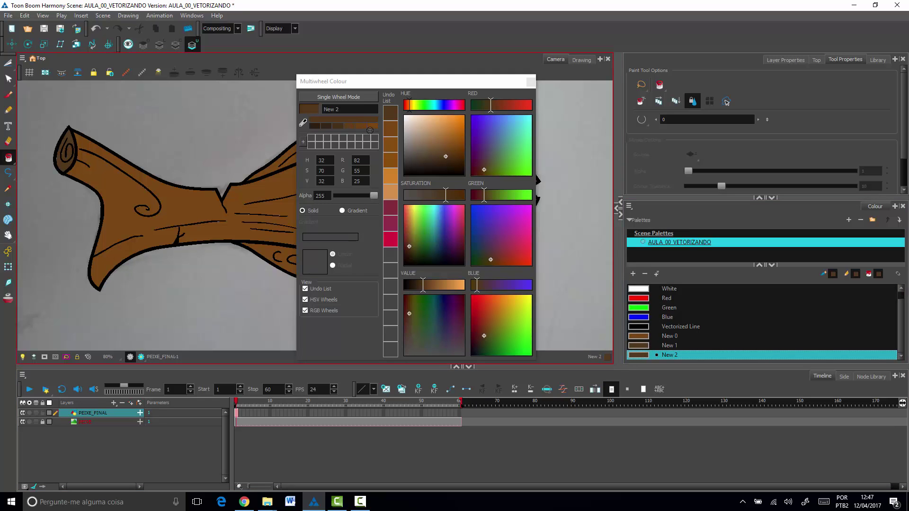
pyautogui.click(530, 82)
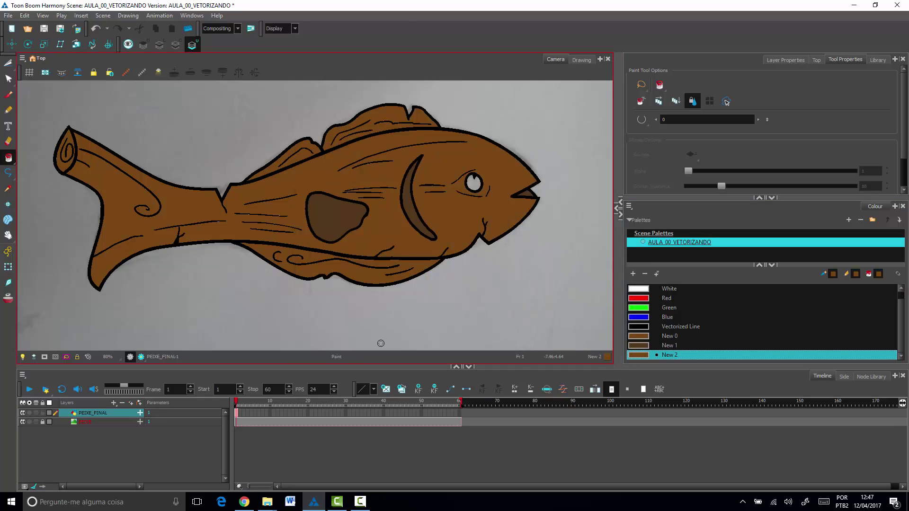
pyautogui.doubleClick(643, 355)
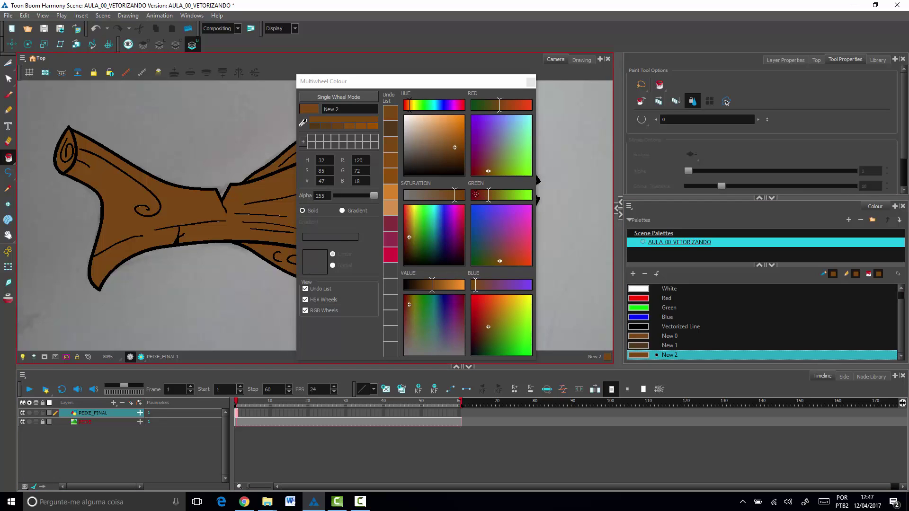
pyautogui.click(373, 127)
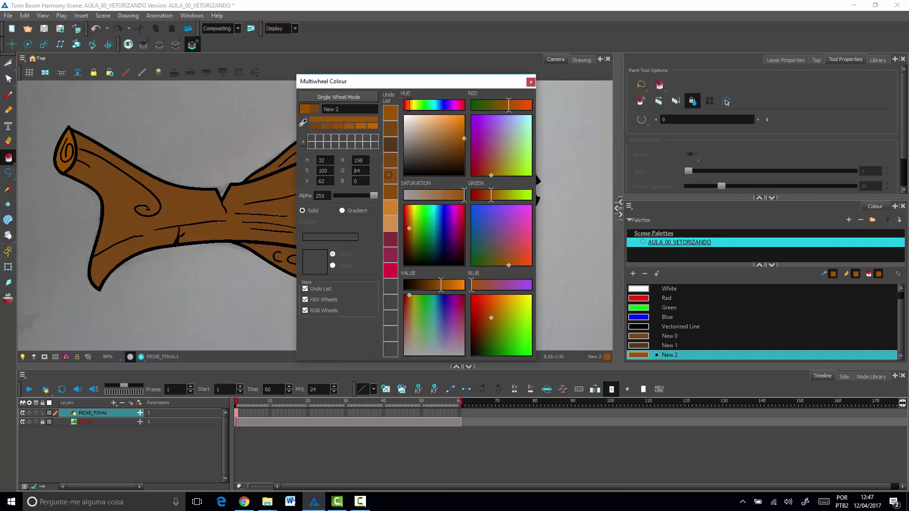
pyautogui.click(530, 82)
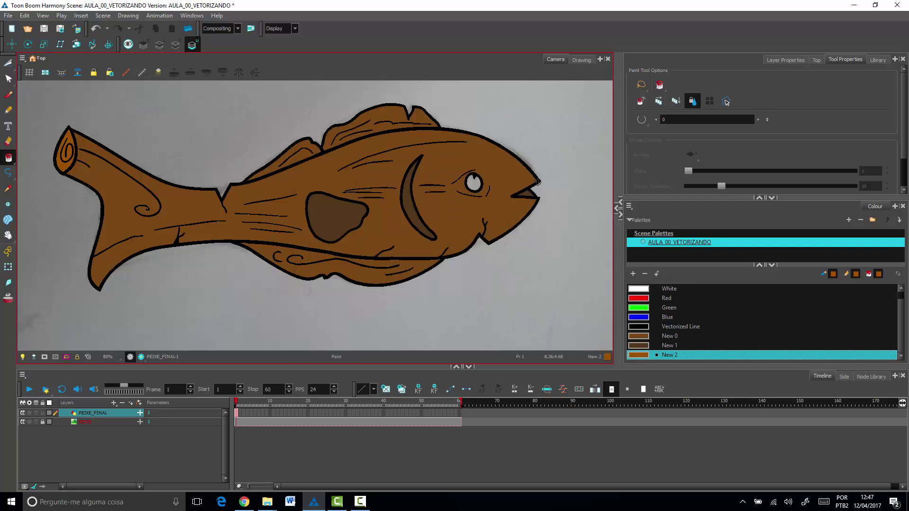
# Step: Soften the tail-end colour by lowering its saturation and setting its value to 61
pyautogui.doubleClick(642, 355)
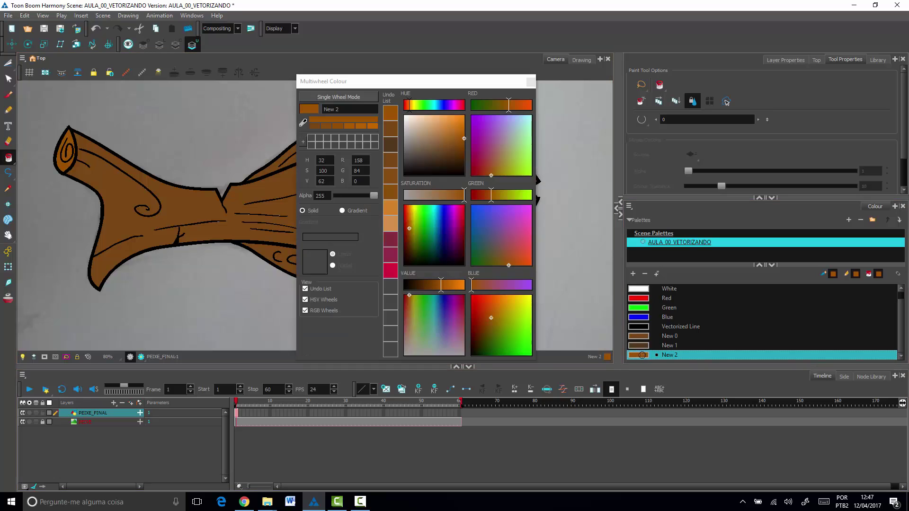
pyautogui.click(451, 195)
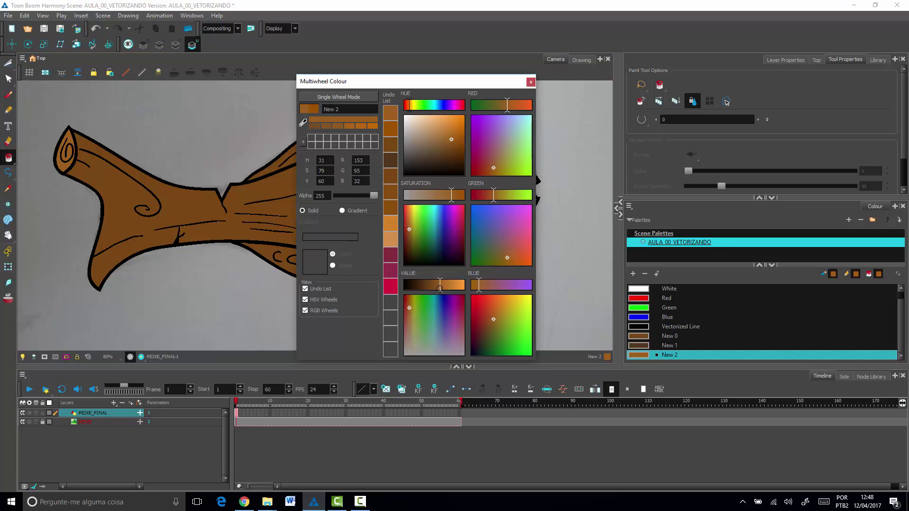
pyautogui.click(440, 285)
pyautogui.click(441, 286)
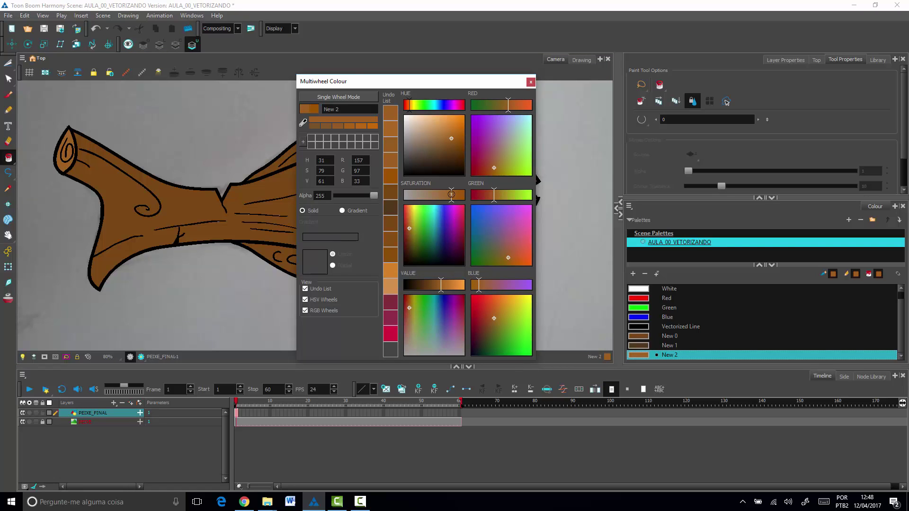
pyautogui.click(446, 196)
pyautogui.click(530, 82)
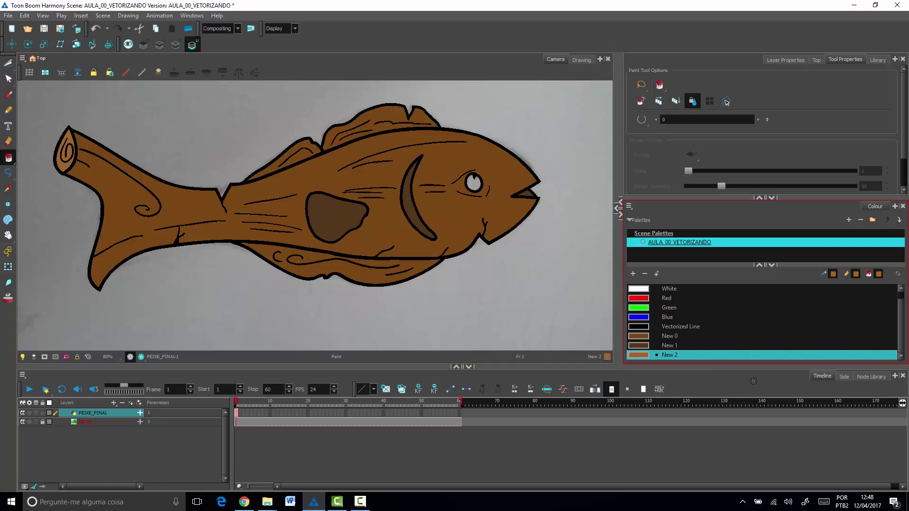
# Step: Fill the eye with Vectorized Line and refill it with an added near-black brown, RGB 32, 23, 13, based on New 1
pyautogui.click(678, 326)
pyautogui.click(473, 183)
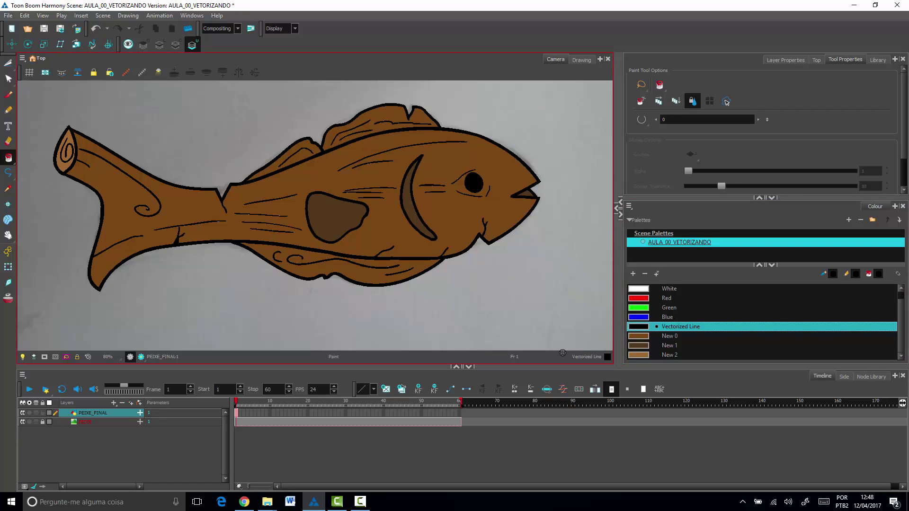
pyautogui.click(643, 345)
pyautogui.click(632, 274)
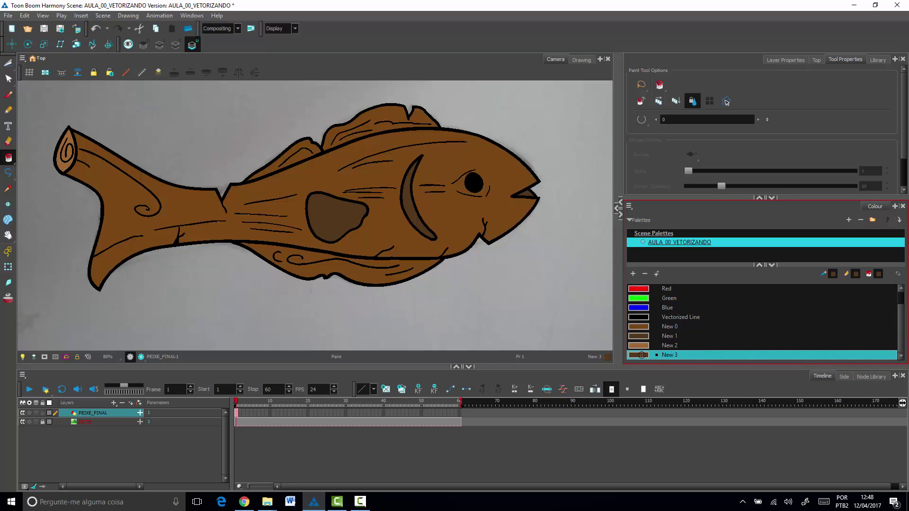
pyautogui.doubleClick(642, 355)
pyautogui.moveTo(442, 158); pyautogui.dragTo(438, 168)
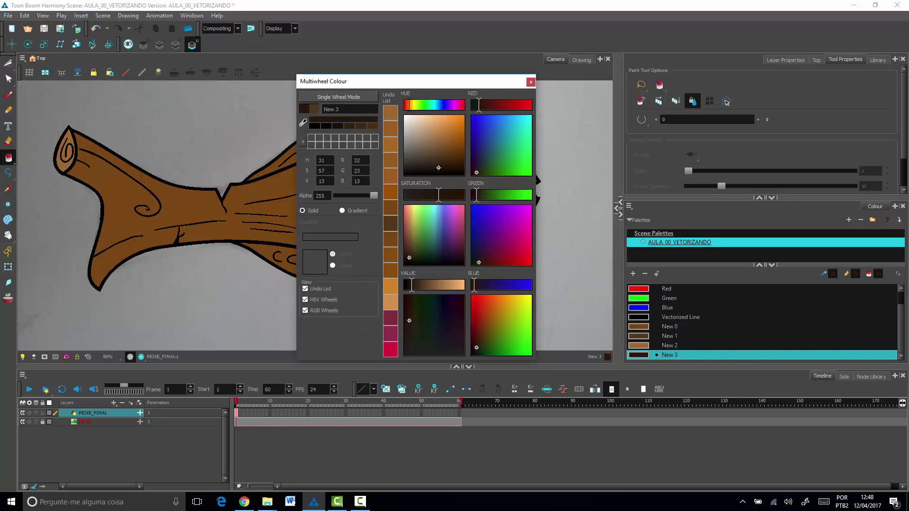
pyautogui.click(531, 82)
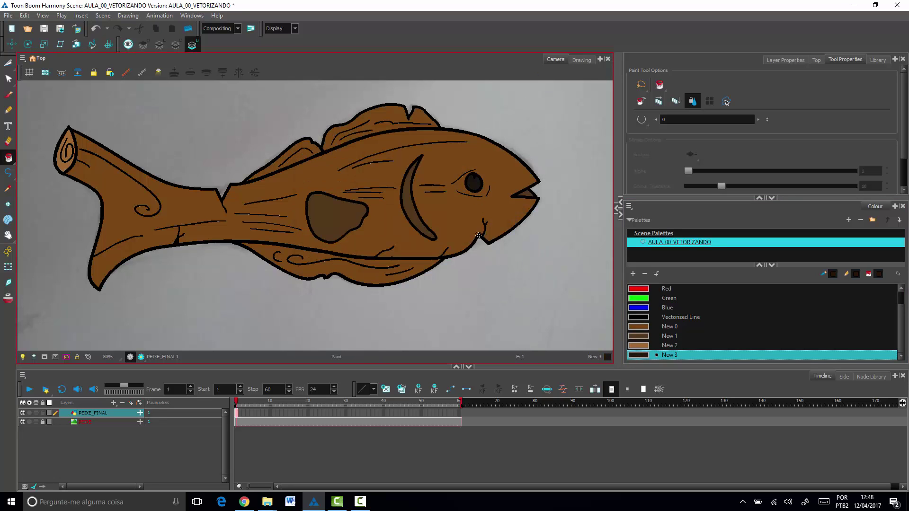
# Step: Try filling the side fin with the near-black brown and undo the fill
pyautogui.moveTo(514, 309)
pyautogui.mouseDown()
pyautogui.moveTo(500, 278)
pyautogui.moveTo(471, 278)
pyautogui.mouseUp()
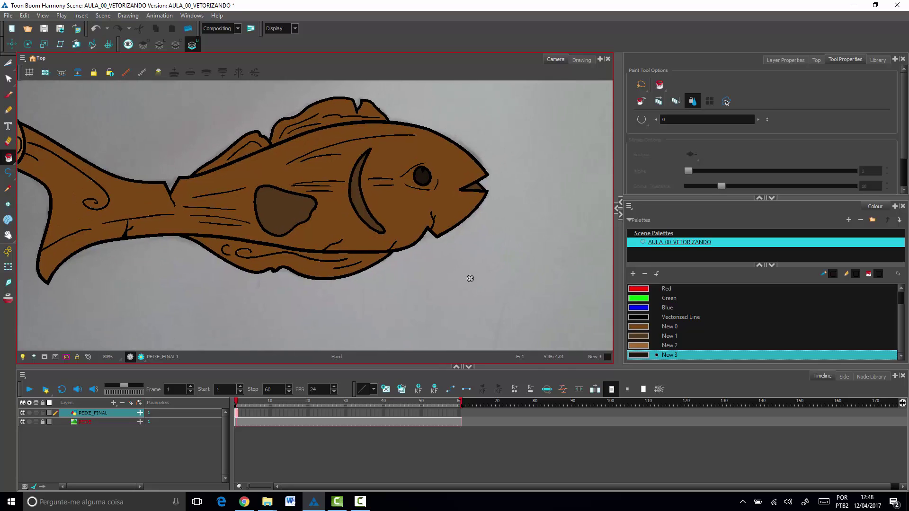
pyautogui.click(283, 219)
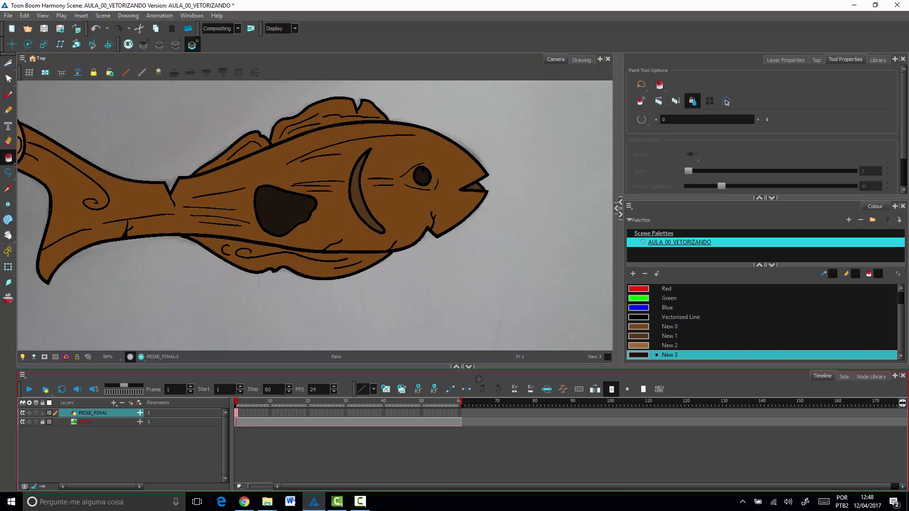
pyautogui.hotkey('ctrl', 'z')
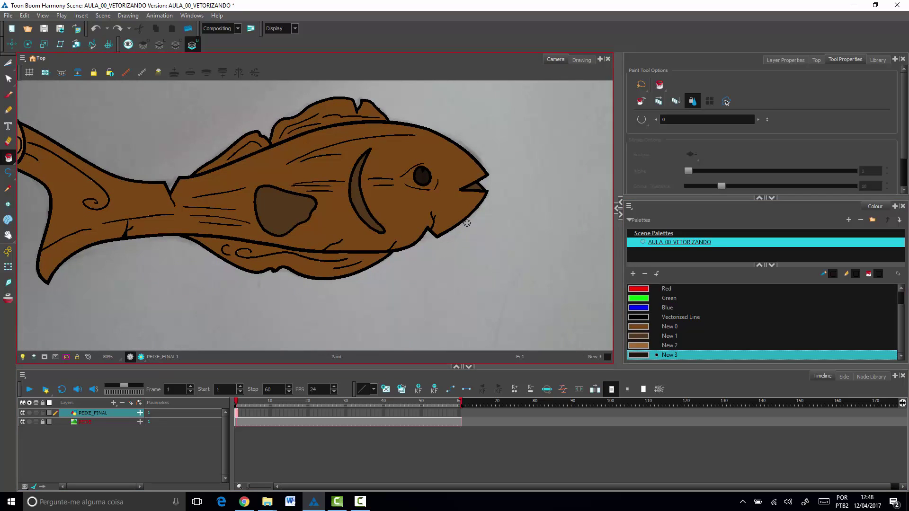
# Step: Hide the PEIXE sketch layer and inspect the painted PEIXE_FINAL fish up close
pyautogui.scroll(-3, 471, 260)
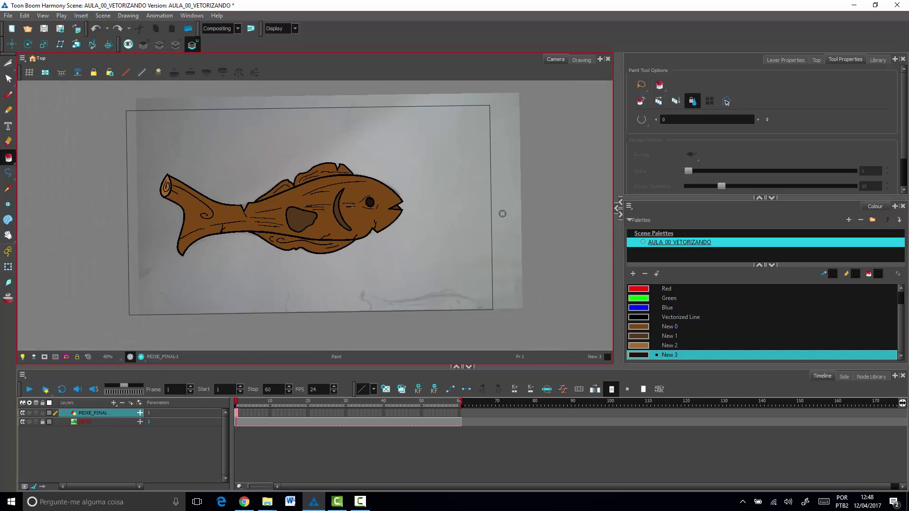
pyautogui.moveTo(393, 238); pyautogui.dragTo(406, 233)
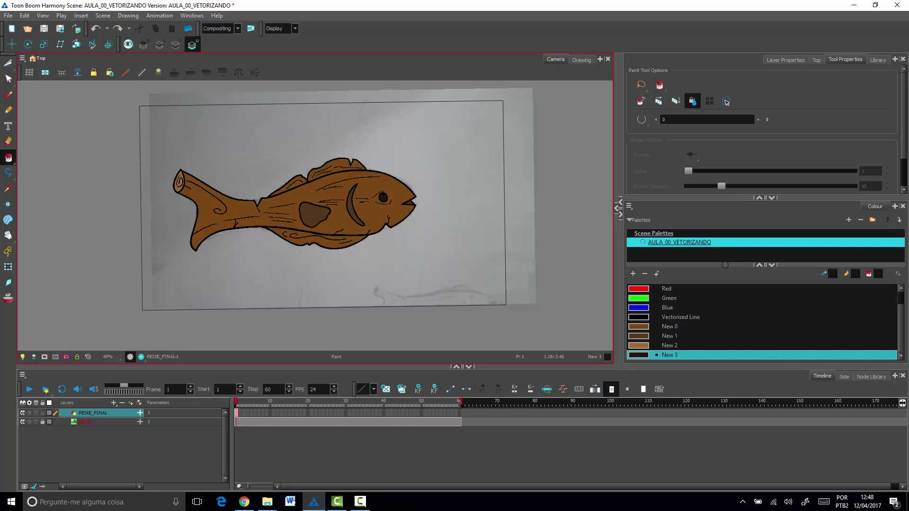
pyautogui.click(160, 445)
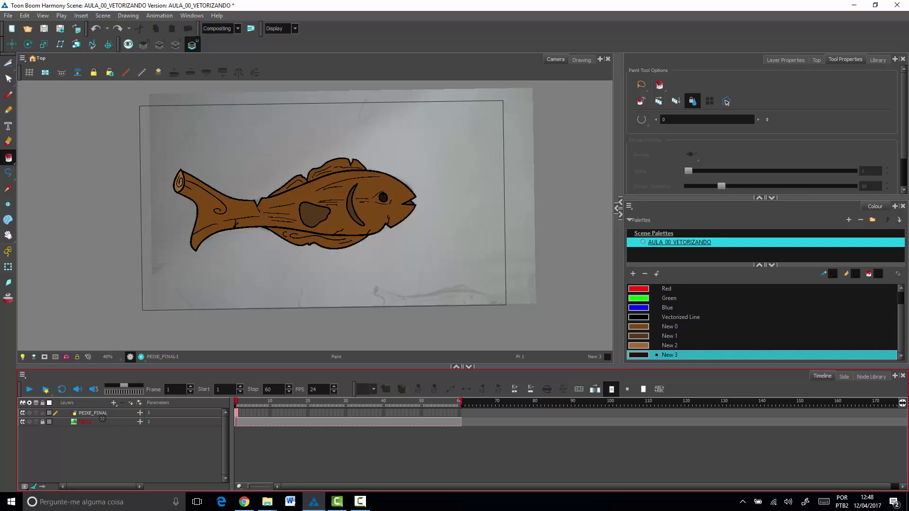
pyautogui.click(102, 416)
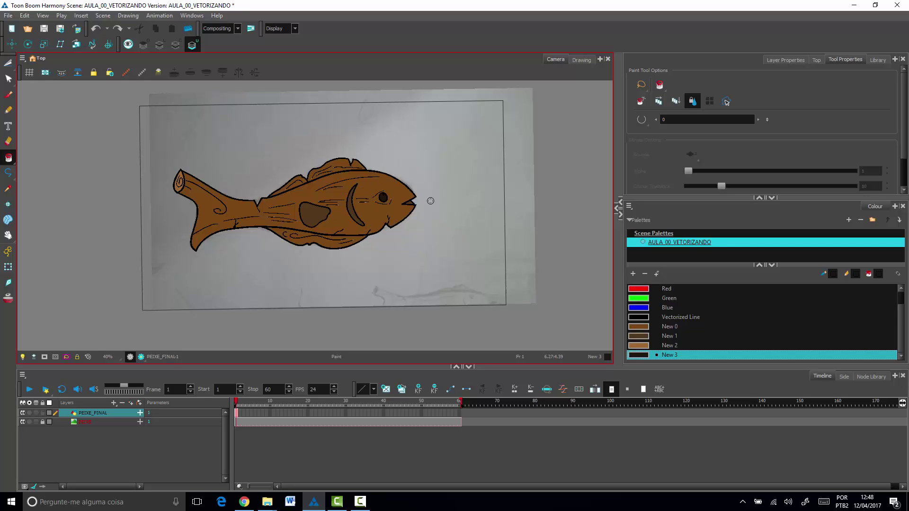
pyautogui.click(89, 420)
pyautogui.click(23, 422)
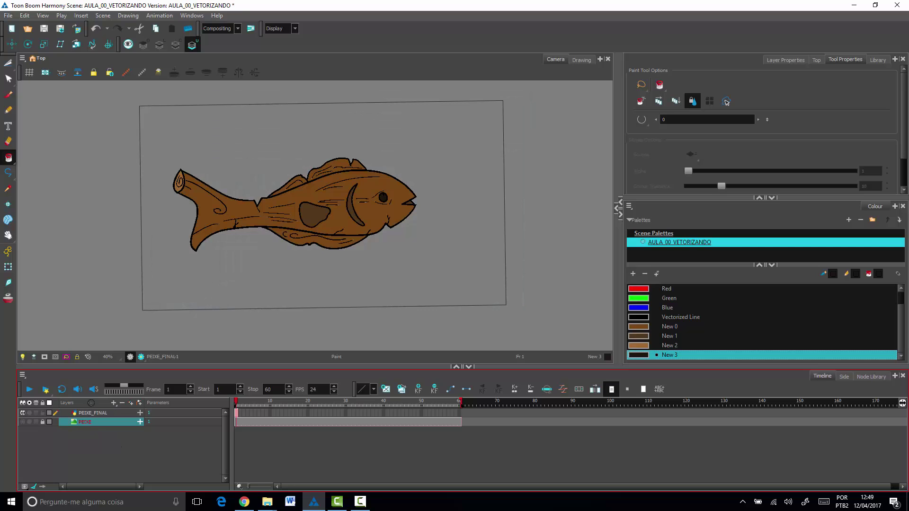
pyautogui.press('2')
pyautogui.press('2')
pyautogui.press('2')
pyautogui.press('2')
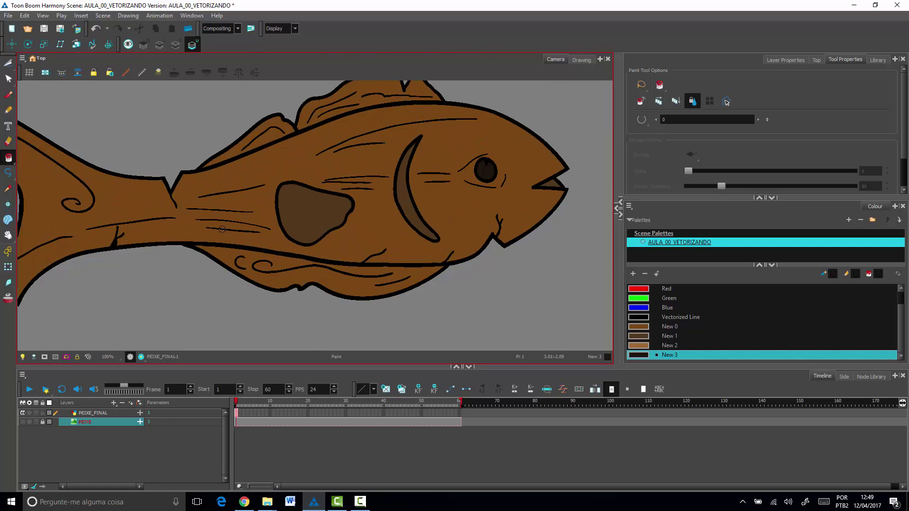
# Step: Inspect the painted fish at several zoom levels and in the render preview, then return to the normal drawing view
pyautogui.press('1')
pyautogui.press('2')
pyautogui.press('1')
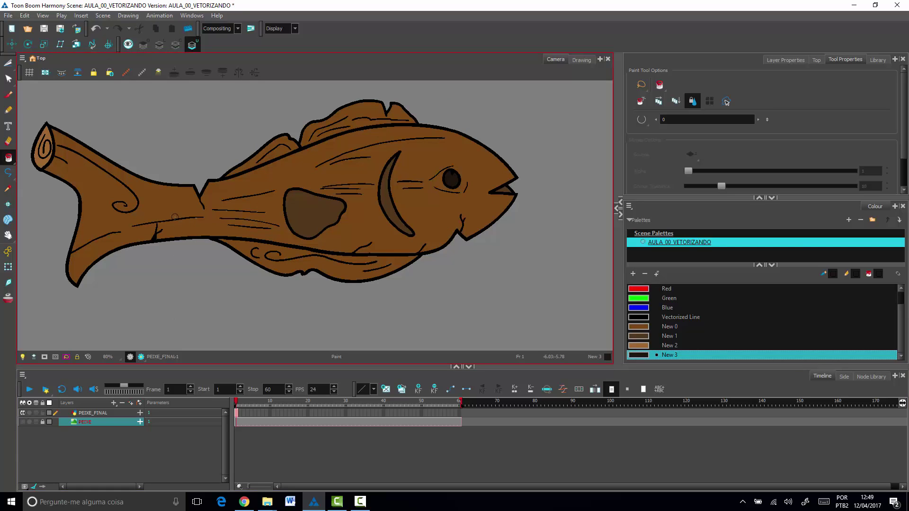
pyautogui.moveTo(333, 225); pyautogui.dragTo(348, 225)
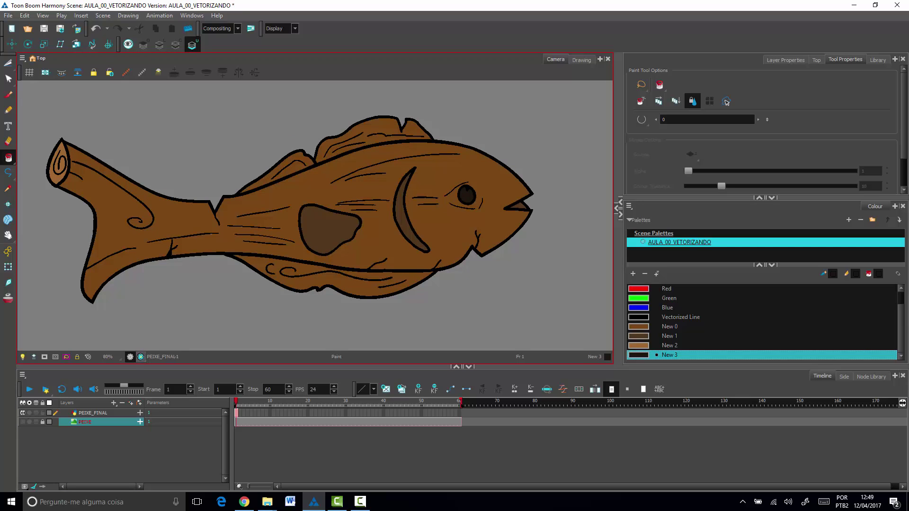
pyautogui.click(141, 357)
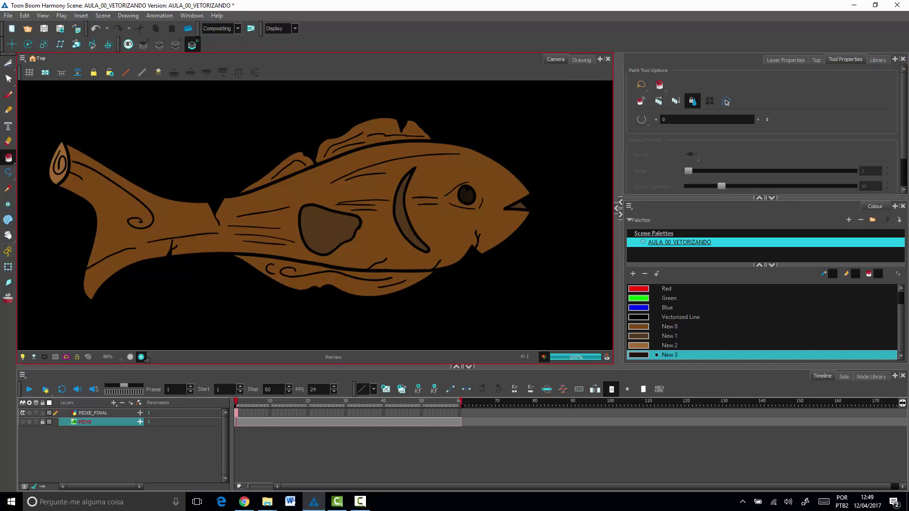
pyautogui.click(141, 357)
pyautogui.scroll(-1, 478, 251)
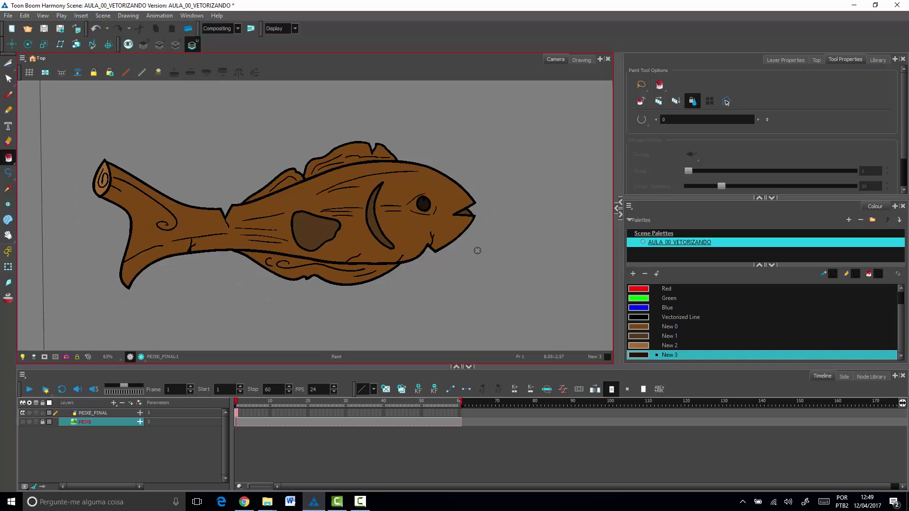
pyautogui.scroll(-1, 478, 250)
pyautogui.scroll(1, 486, 251)
pyautogui.moveTo(486, 251); pyautogui.dragTo(495, 270)
pyautogui.scroll(1, 495, 270)
pyautogui.moveTo(393, 294); pyautogui.dragTo(393, 267)
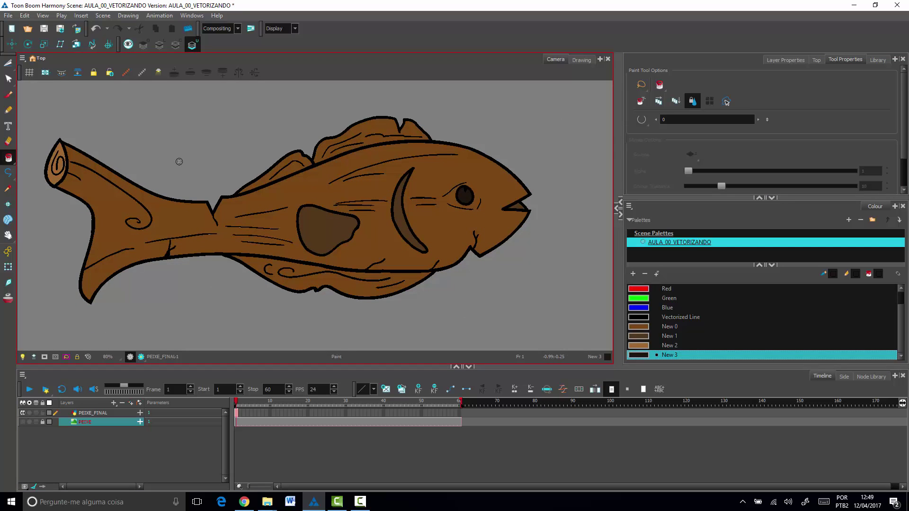
# Step: Add a vector drawing layer named PEIXE_LUZ_SOMBRA above PEIXE_FINAL
pyautogui.click(98, 413)
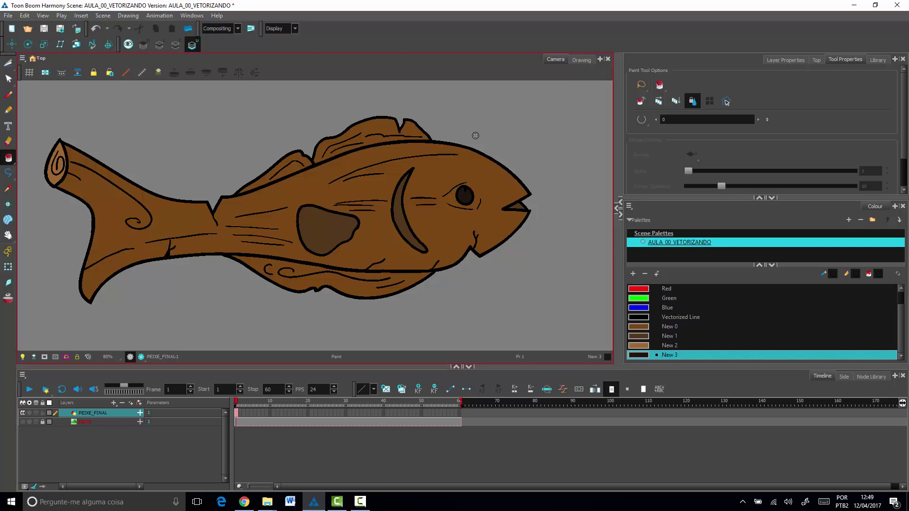
pyautogui.click(119, 435)
pyautogui.click(97, 414)
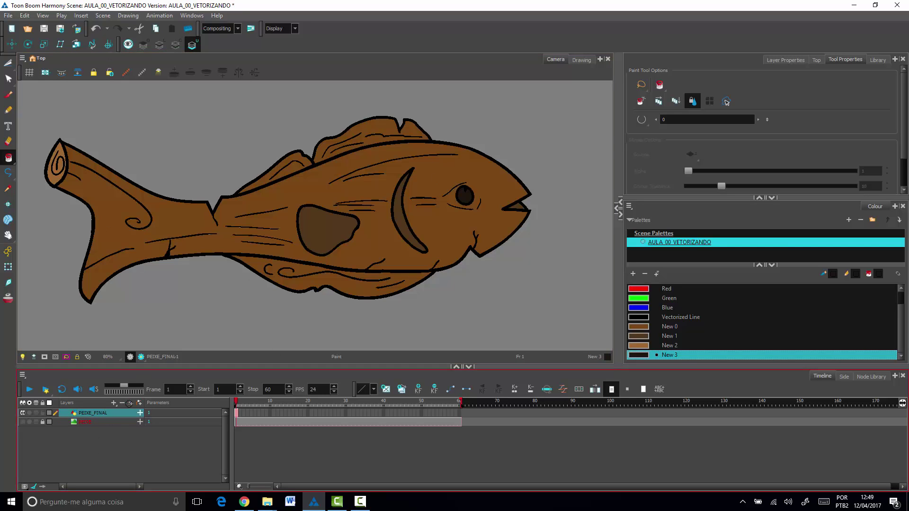
pyautogui.click(130, 403)
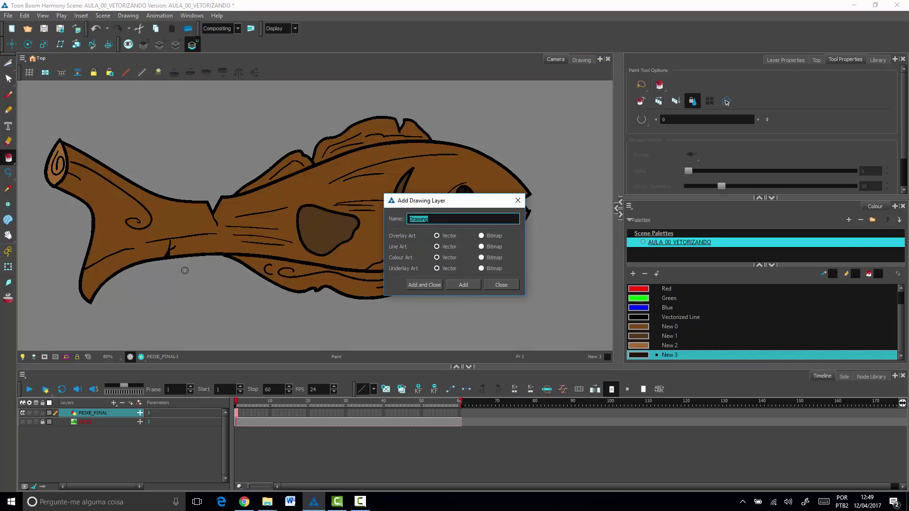
pyautogui.write('PEIXE_LUZ_SOMBRA')
pyautogui.click(426, 284)
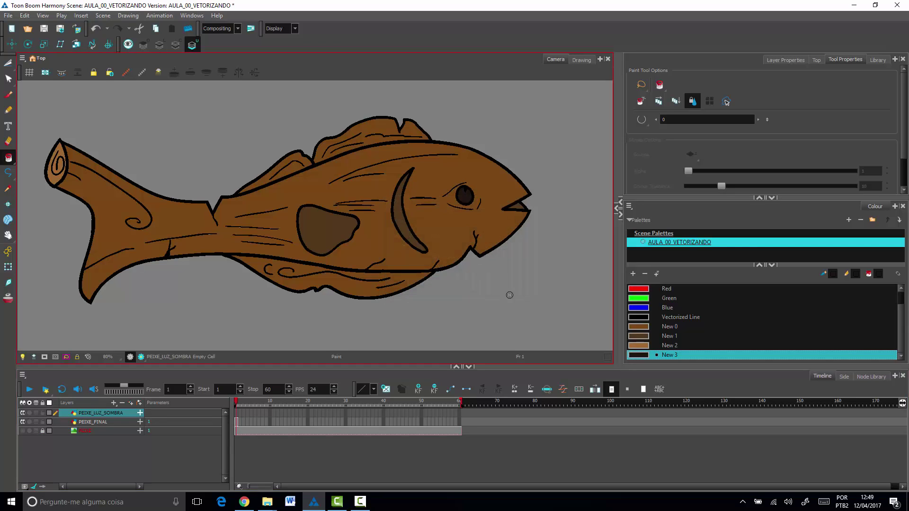
pyautogui.moveTo(471, 289); pyautogui.dragTo(504, 287)
pyautogui.click(118, 412)
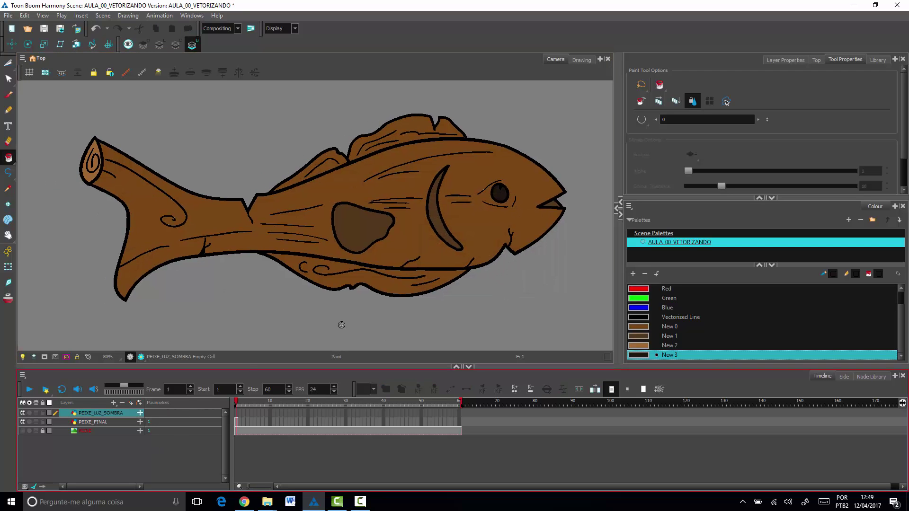
# Step: Add a new palette colour after New 3 and make it a muted magenta, RGB 175, 77, 146
pyautogui.hotkey('ctrl', 'alt')
pyautogui.moveTo(556, 256); pyautogui.dragTo(518, 201)
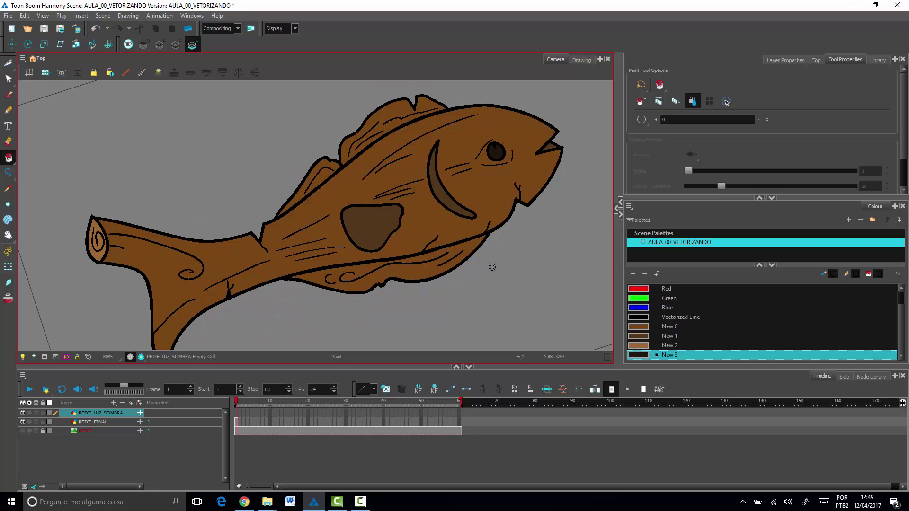
pyautogui.moveTo(491, 267); pyautogui.dragTo(458, 231)
pyautogui.scroll(2, 474, 150)
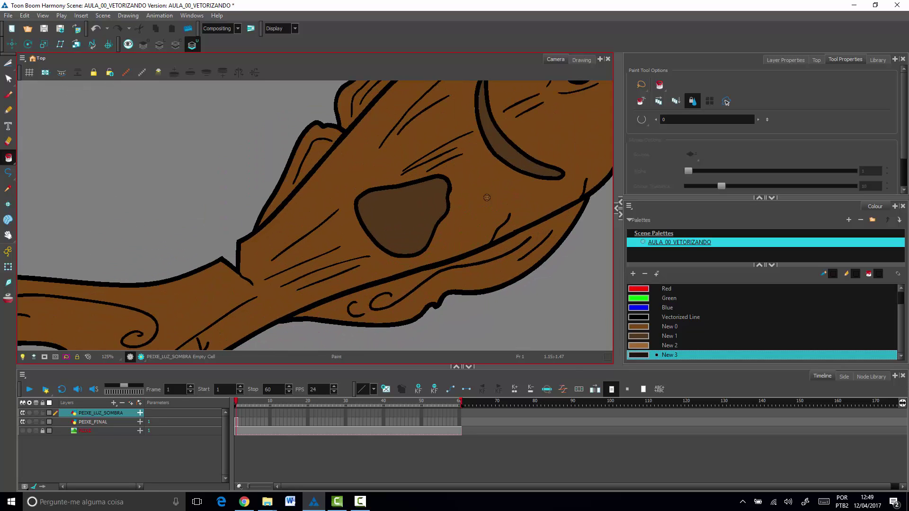
pyautogui.scroll(-3, 138, 273)
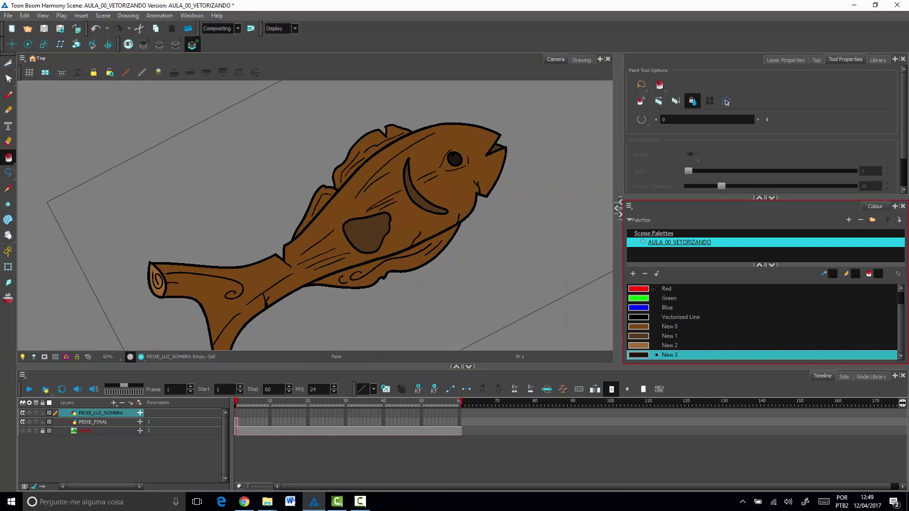
pyautogui.click(637, 274)
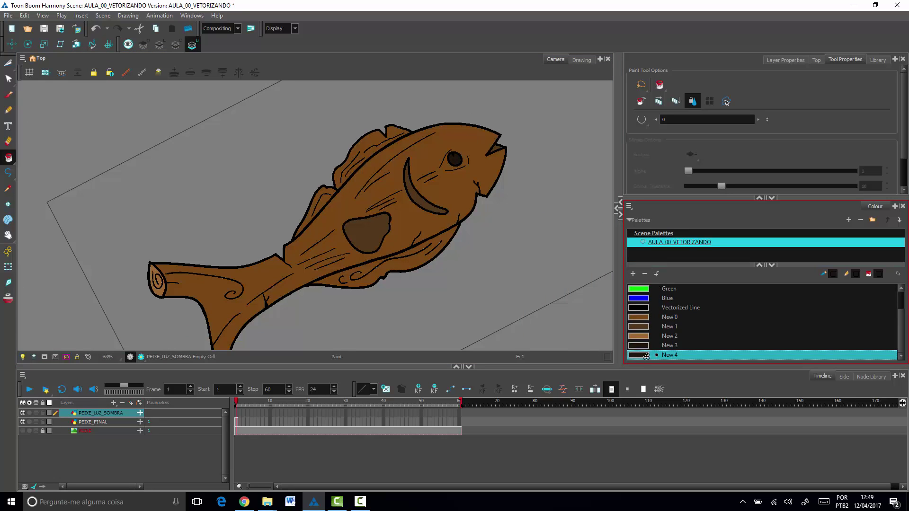
pyautogui.doubleClick(646, 356)
pyautogui.moveTo(508, 248); pyautogui.dragTo(512, 235)
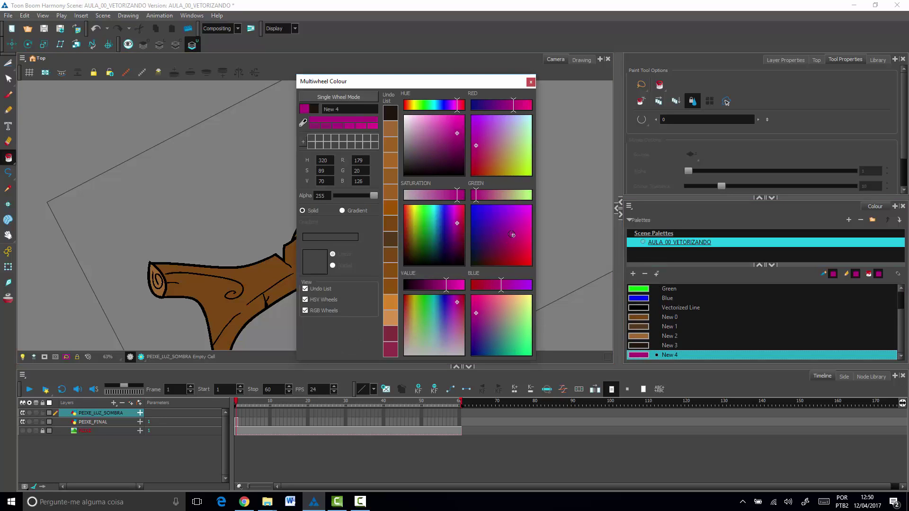
pyautogui.moveTo(450, 193); pyautogui.dragTo(438, 194)
pyautogui.click(530, 82)
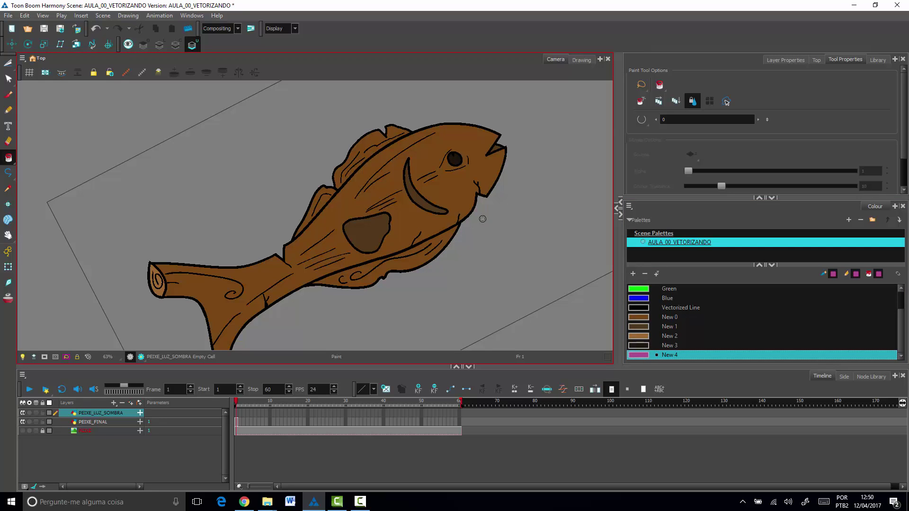
# Step: Activate the Brush with the Brush 3 preset and raise its maximum size to 34.2
pyautogui.moveTo(438, 241); pyautogui.dragTo(472, 220)
pyautogui.moveTo(548, 251); pyautogui.dragTo(542, 176)
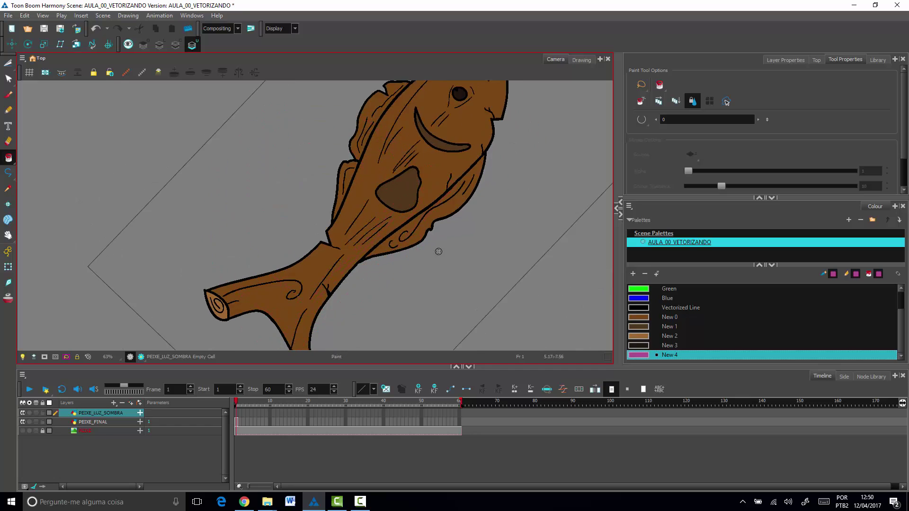
pyautogui.moveTo(438, 252); pyautogui.dragTo(455, 194)
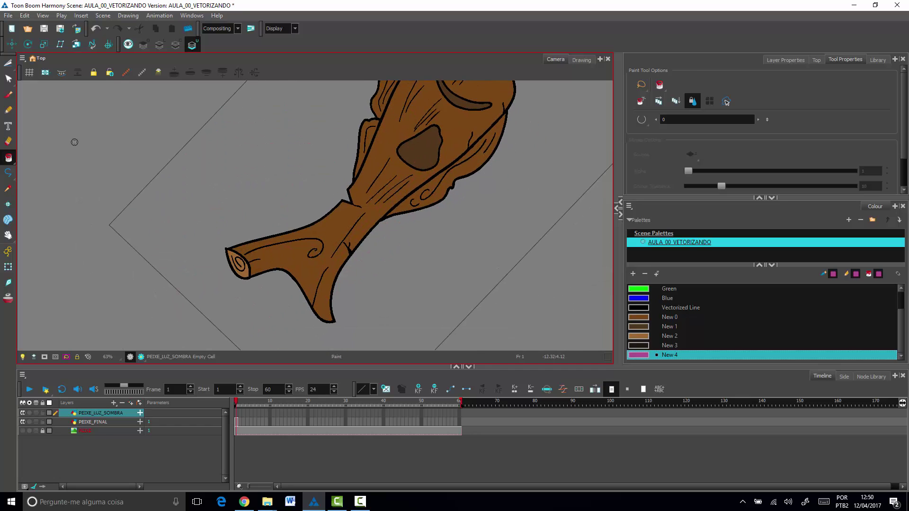
pyautogui.hotkey('alt', 'b')
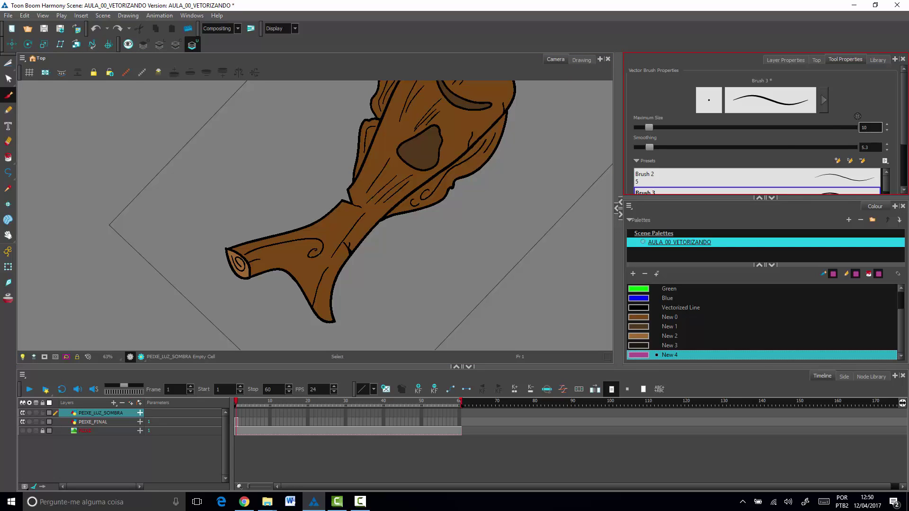
pyautogui.click(824, 100)
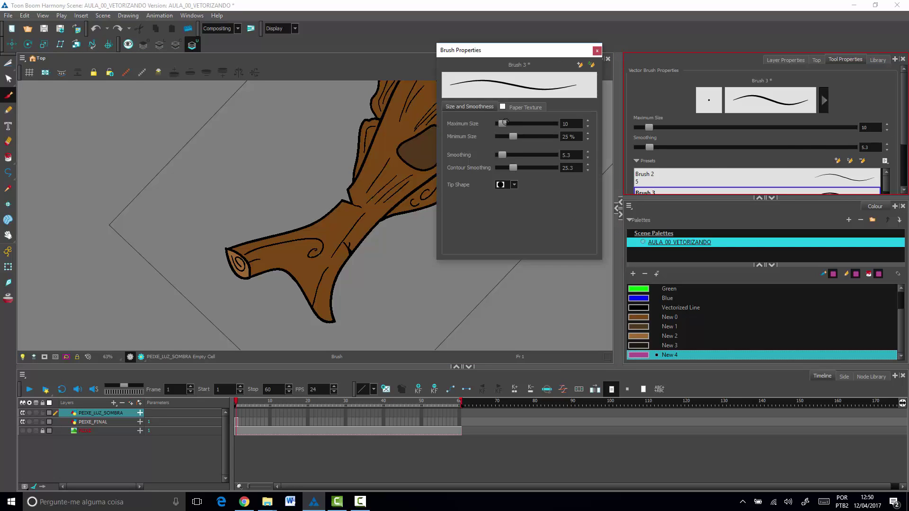
pyautogui.moveTo(501, 123); pyautogui.dragTo(508, 124)
pyautogui.click(597, 52)
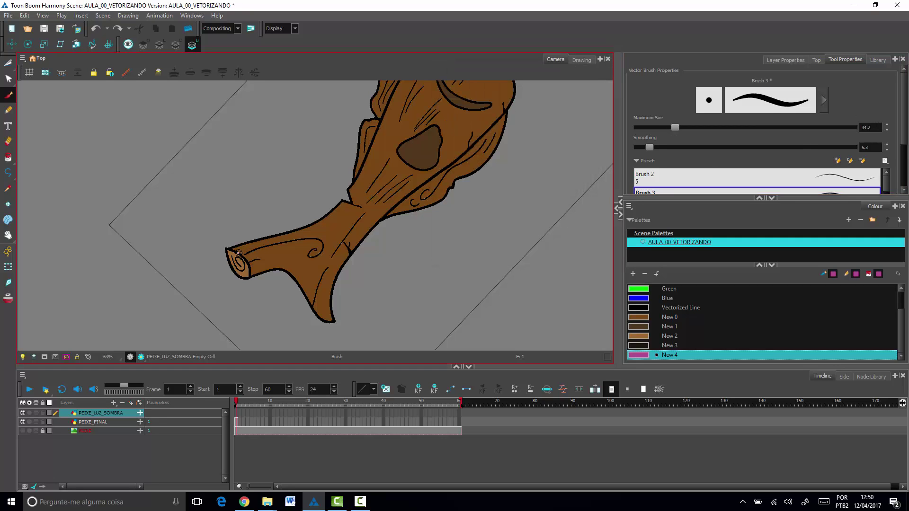
# Step: Brush closed magenta highlight outlines along the upper edges of the fish's tail, back and head on PEIXE_LUZ_SOMBRA
pyautogui.moveTo(254, 249); pyautogui.dragTo(308, 227)
pyautogui.hotkey('ctrl', 'z')
pyautogui.moveTo(348, 206)
pyautogui.mouseDown()
pyautogui.moveTo(301, 233)
pyautogui.moveTo(214, 245)
pyautogui.moveTo(276, 198)
pyautogui.moveTo(327, 192)
pyautogui.moveTo(350, 206)
pyautogui.mouseUp()
pyautogui.moveTo(463, 151); pyautogui.dragTo(377, 247)
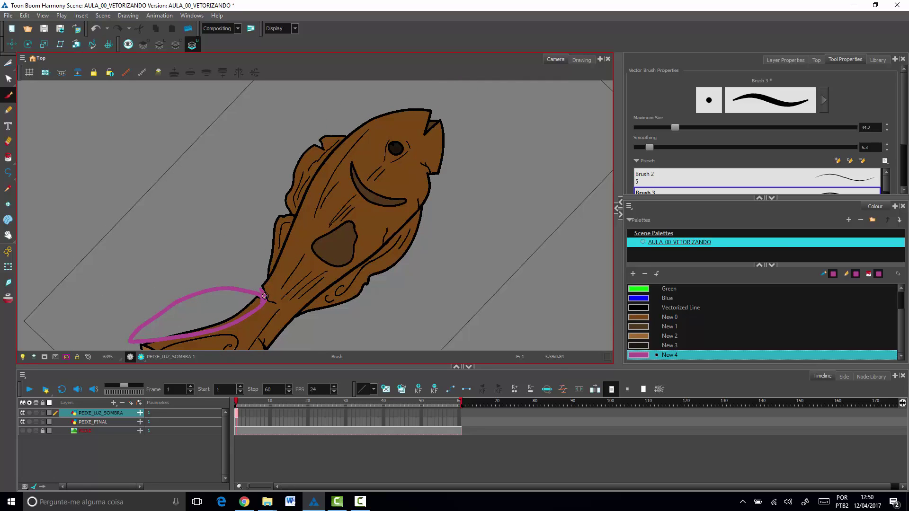
pyautogui.moveTo(265, 296)
pyautogui.mouseDown()
pyautogui.moveTo(347, 130)
pyautogui.moveTo(333, 124)
pyautogui.moveTo(301, 141)
pyautogui.moveTo(276, 179)
pyautogui.moveTo(260, 287)
pyautogui.mouseUp()
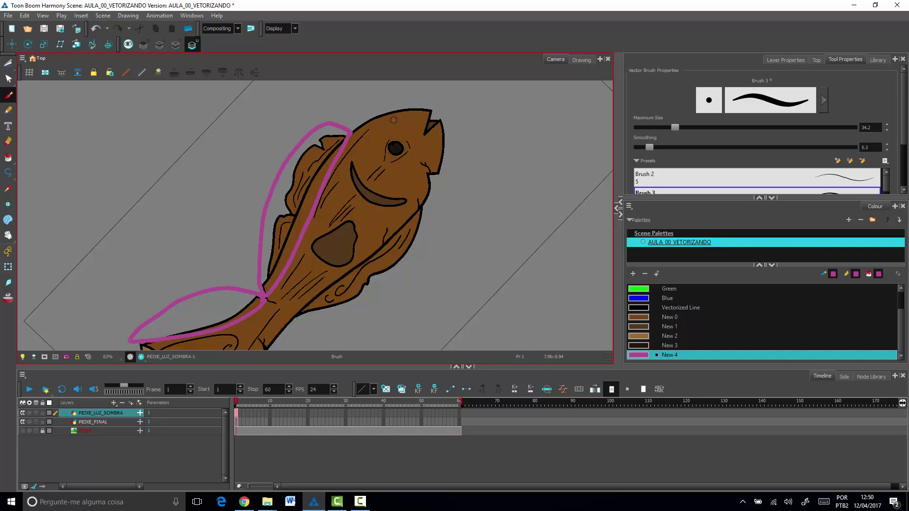
pyautogui.moveTo(429, 114)
pyautogui.mouseDown()
pyautogui.moveTo(340, 154)
pyautogui.moveTo(315, 119)
pyautogui.moveTo(384, 87)
pyautogui.moveTo(424, 87)
pyautogui.moveTo(428, 114)
pyautogui.mouseUp()
pyautogui.moveTo(453, 213); pyautogui.dragTo(474, 192)
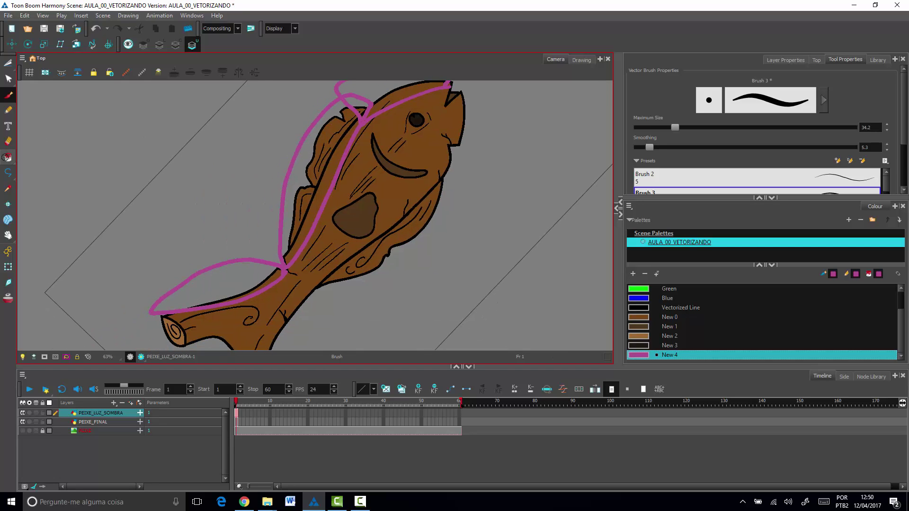
# Step: Fill the outlined highlight areas over the tail, back and head with New 4 using the Paint tool
pyautogui.click(8, 157)
pyautogui.click(253, 271)
pyautogui.click(293, 214)
pyautogui.click(360, 103)
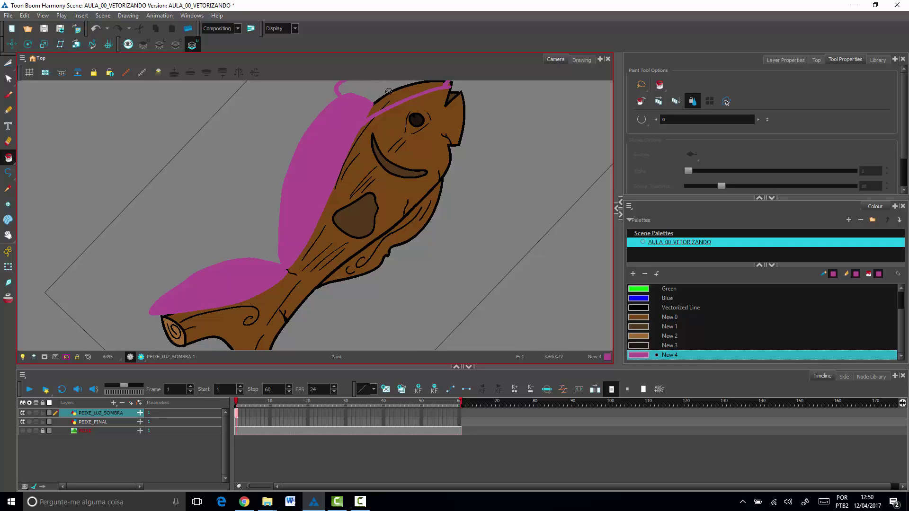
pyautogui.click(388, 91)
# Step: Change New 4 to the light orange from the colour history, RGB 211, 146, 76, and set its alpha to 97
pyautogui.doubleClick(643, 355)
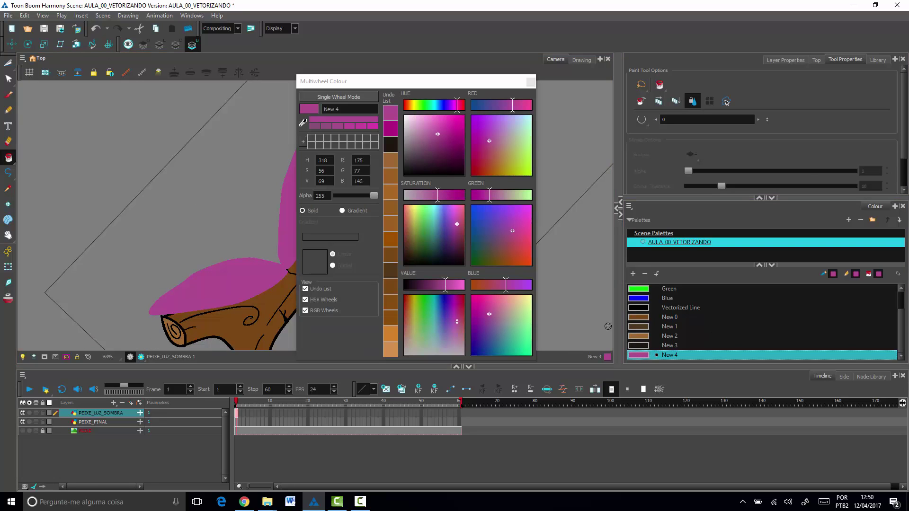
pyautogui.click(390, 350)
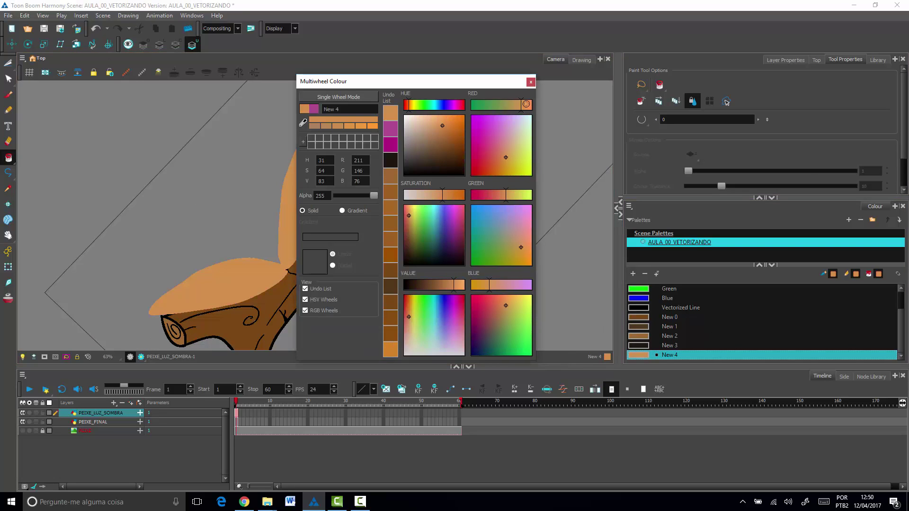
pyautogui.moveTo(510, 81); pyautogui.dragTo(539, 61)
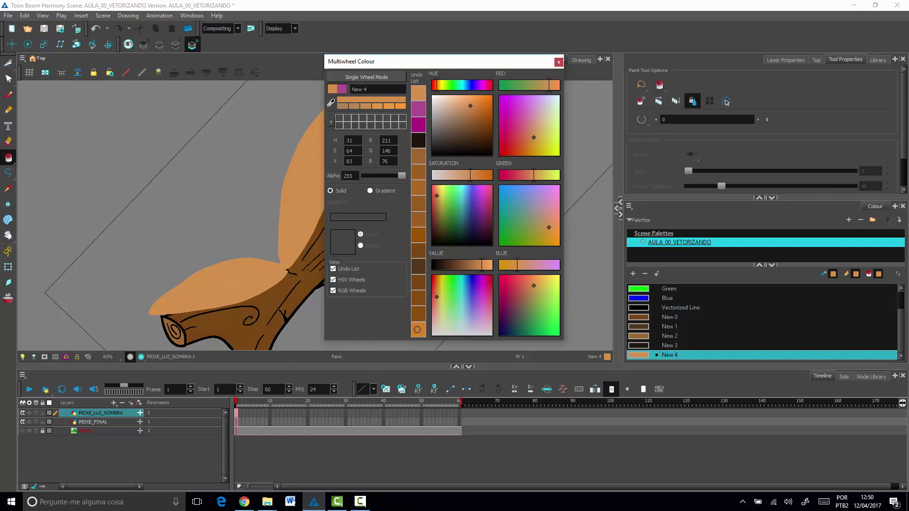
pyautogui.moveTo(497, 66); pyautogui.dragTo(625, 60)
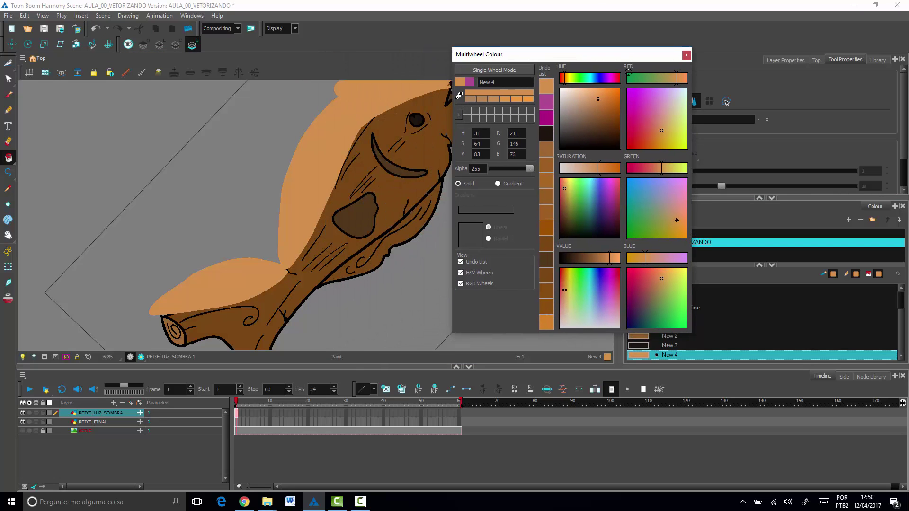
pyautogui.moveTo(526, 169); pyautogui.dragTo(502, 169)
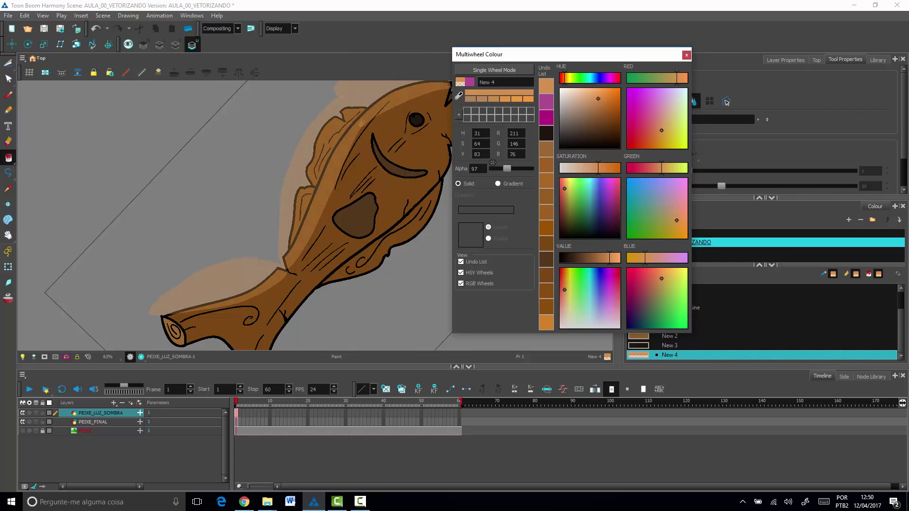
pyautogui.click(686, 54)
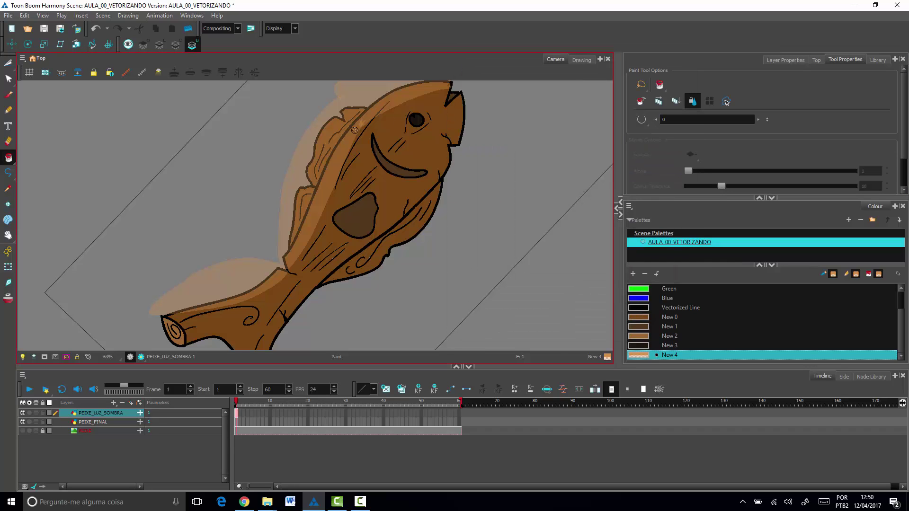
# Step: Examine the translucent highlight up close around the head and back fin, checking for overlapping strokes
pyautogui.press('2')
pyautogui.press('2')
pyautogui.moveTo(394, 124); pyautogui.dragTo(328, 185)
pyautogui.press('2')
pyautogui.press('2')
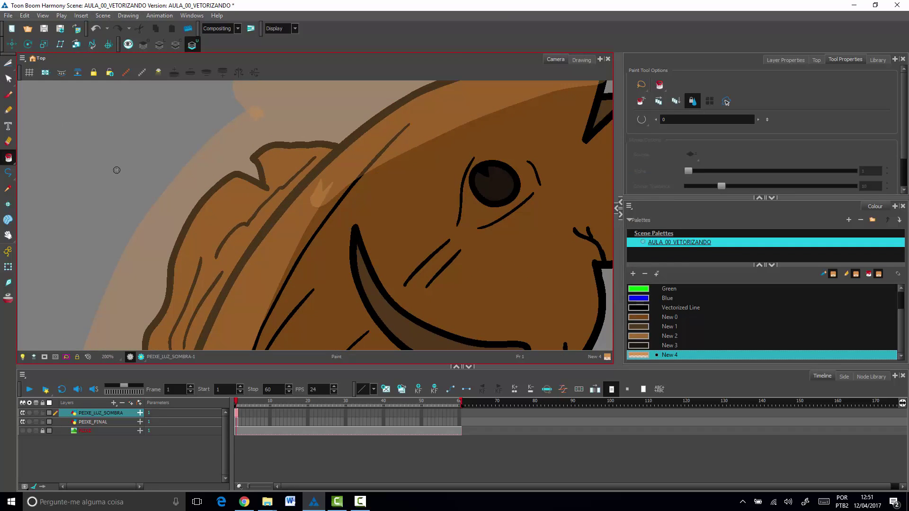
pyautogui.press('1')
pyautogui.press('1')
pyautogui.press('1')
pyautogui.press('1')
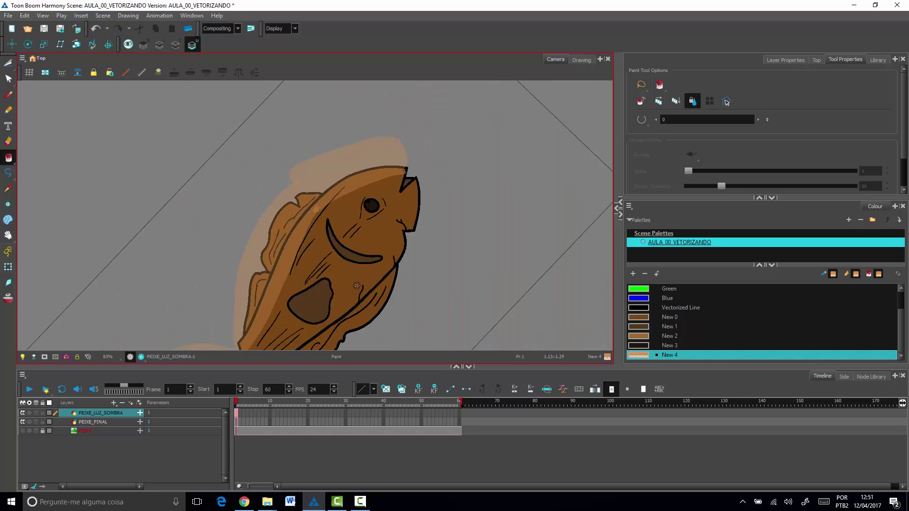
pyautogui.press('1')
pyautogui.moveTo(351, 283); pyautogui.dragTo(386, 244)
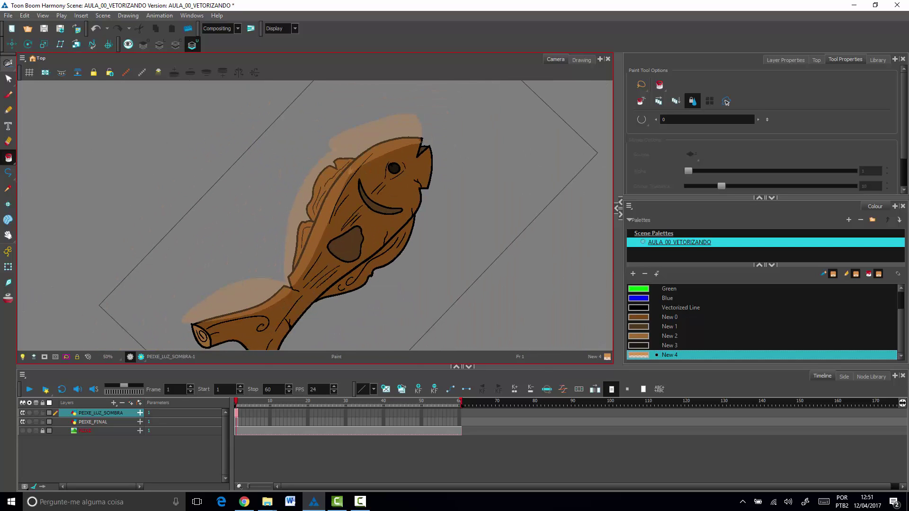
# Step: Select all the highlight shapes on PEIXE_LUZ_SOMBRA and flatten them into a single shape layer without overlapping strokes
pyautogui.click(8, 63)
pyautogui.click(42, 62)
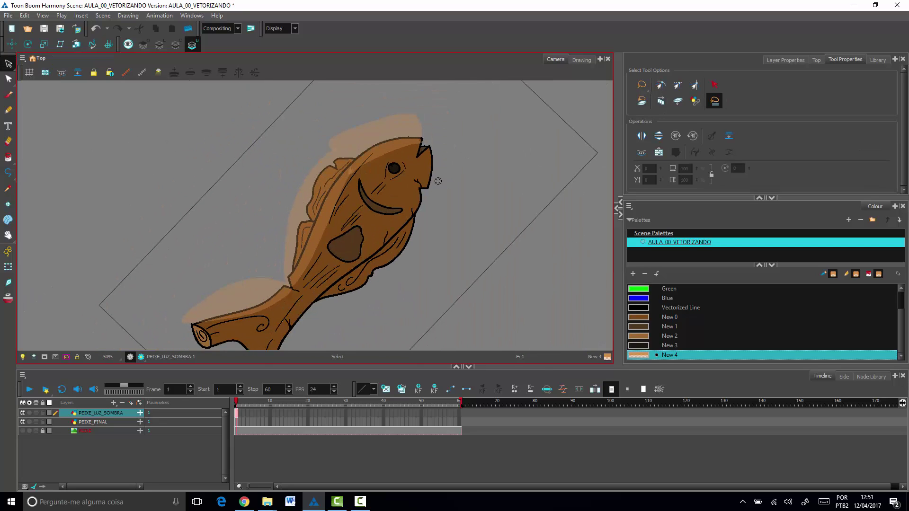
pyautogui.moveTo(476, 112)
pyautogui.mouseDown()
pyautogui.moveTo(169, 307)
pyautogui.moveTo(426, 204)
pyautogui.moveTo(453, 221)
pyautogui.mouseUp()
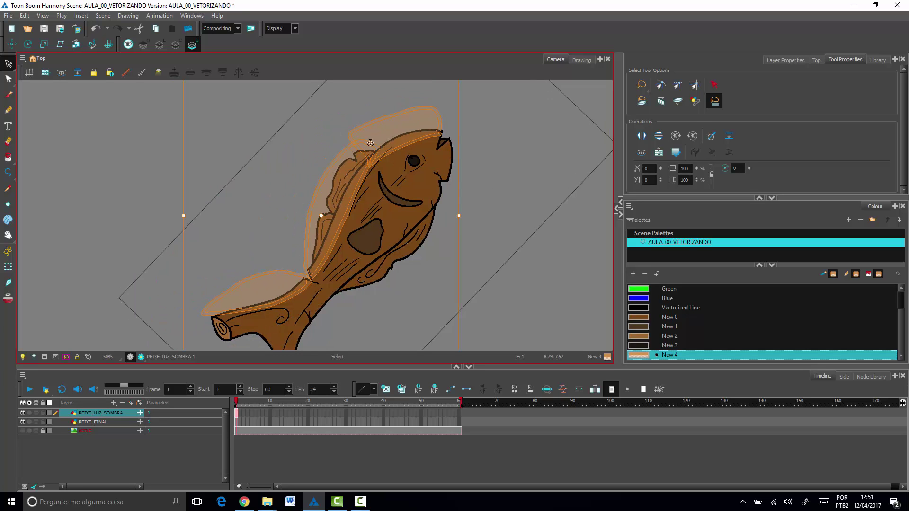
pyautogui.scroll(2, 331, 192)
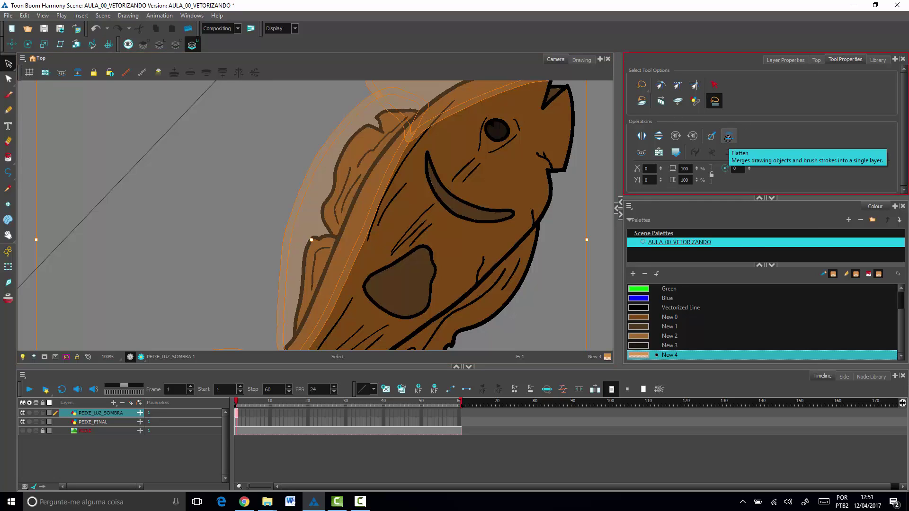
pyautogui.click(728, 138)
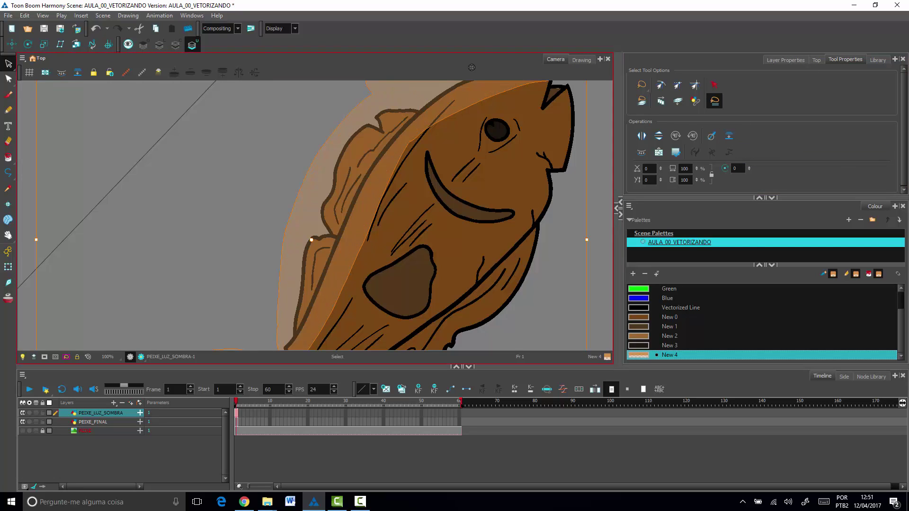
pyautogui.scroll(-5, 237, 232)
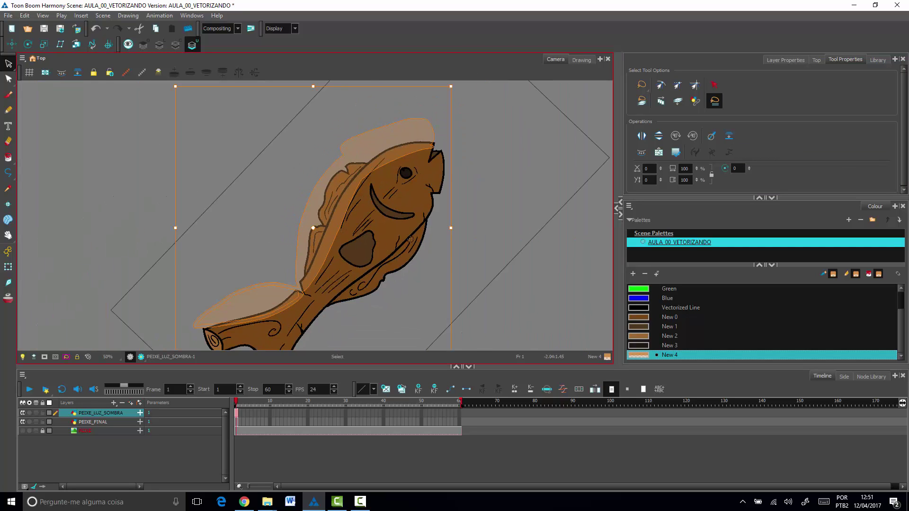
pyautogui.hotkey('shift', 'x')
pyautogui.moveTo(440, 242); pyautogui.dragTo(454, 217)
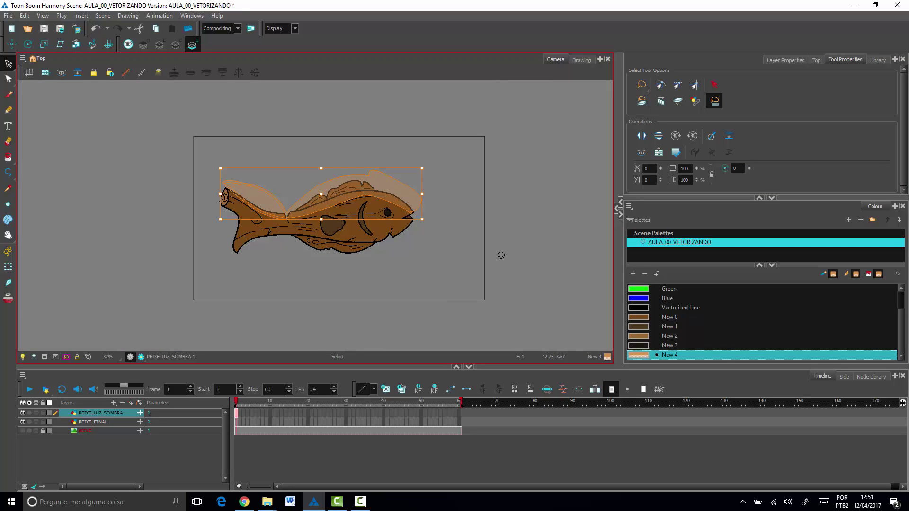
pyautogui.click(510, 275)
# Step: Add a vector drawing layer named SOMBRA directly above PEIXE_LUZ_SOMBRA
pyautogui.moveTo(471, 276); pyautogui.dragTo(492, 203)
pyautogui.press('2')
pyautogui.press('2')
pyautogui.press('2')
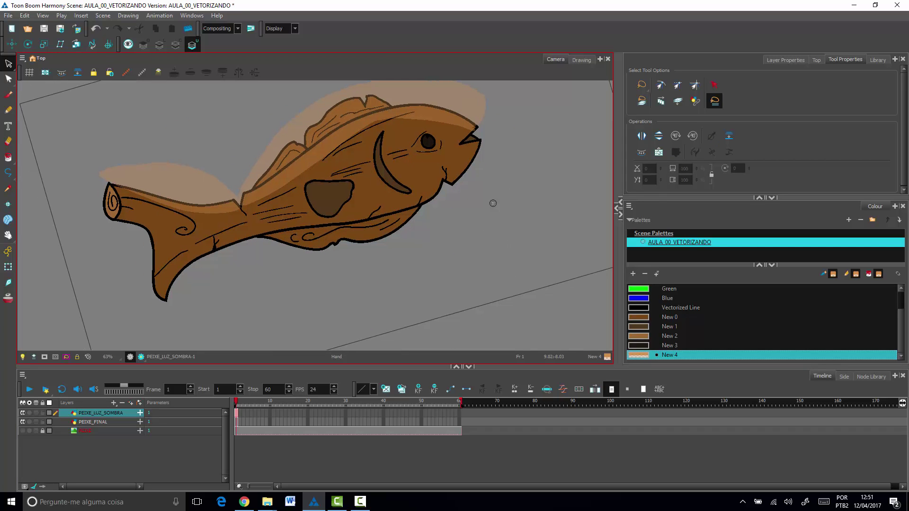
pyautogui.click(108, 431)
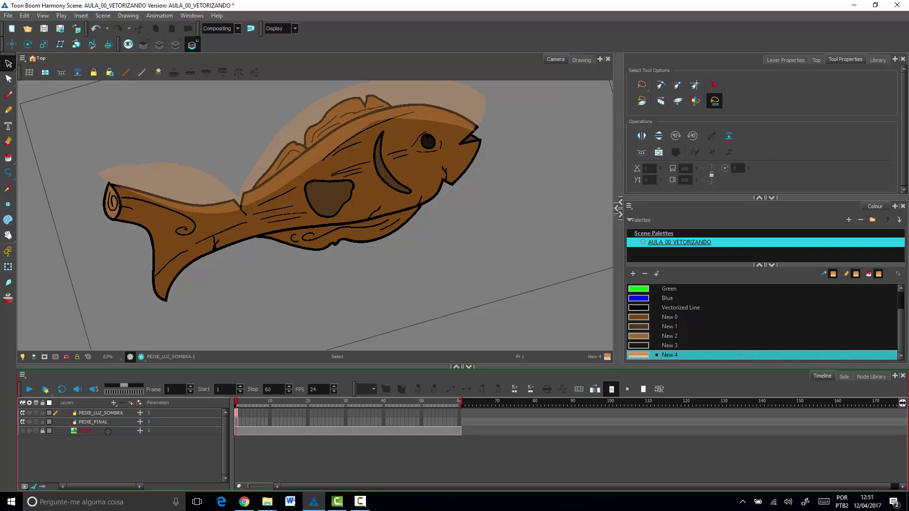
pyautogui.click(102, 413)
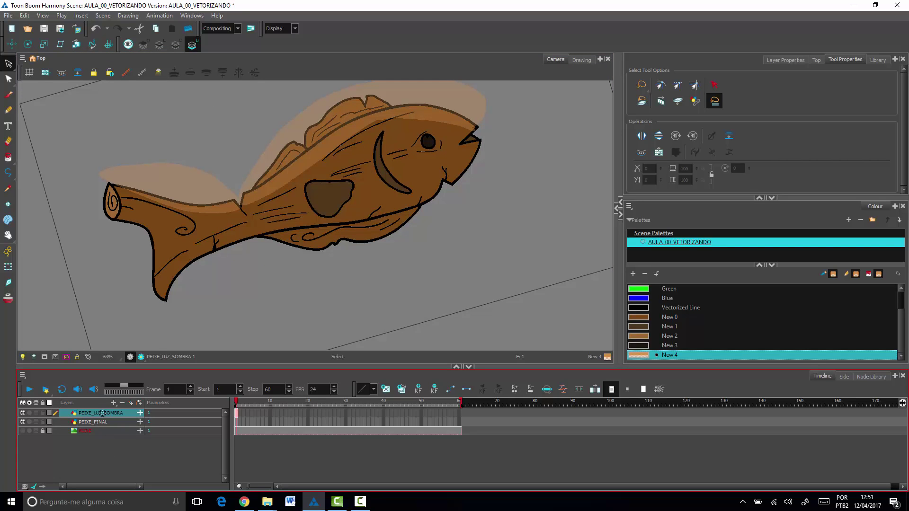
pyautogui.click(132, 404)
pyautogui.write('SOMBRA')
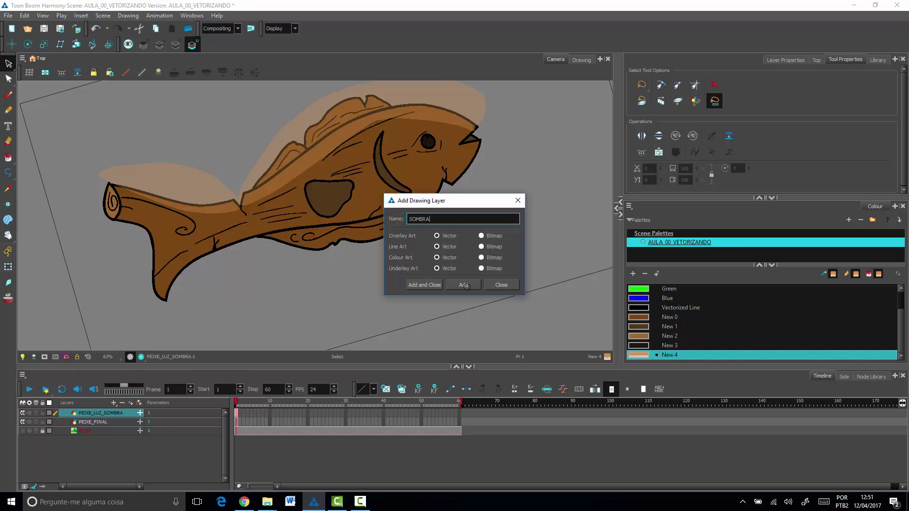
pyautogui.click(425, 285)
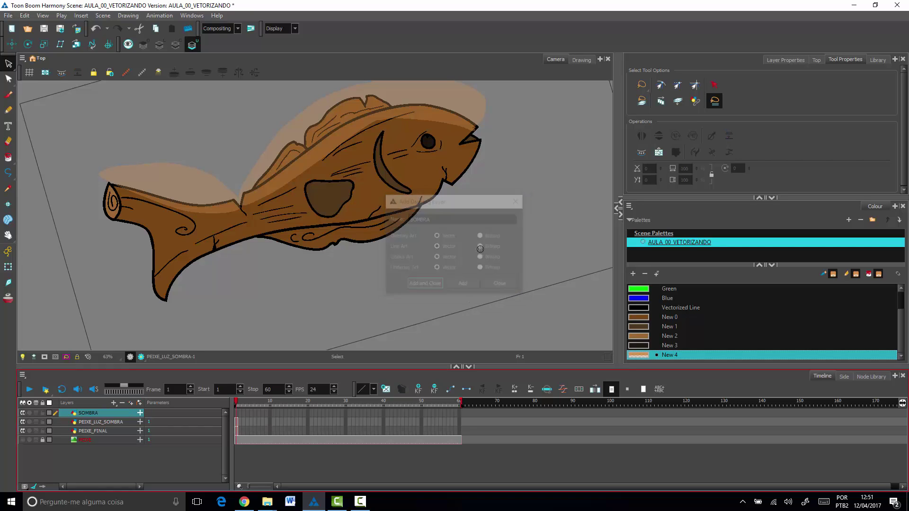
# Step: Add a new colour swatch below New 4 for the Brush and make it an opaque magenta from the colour history
pyautogui.hotkey('alt', 'b')
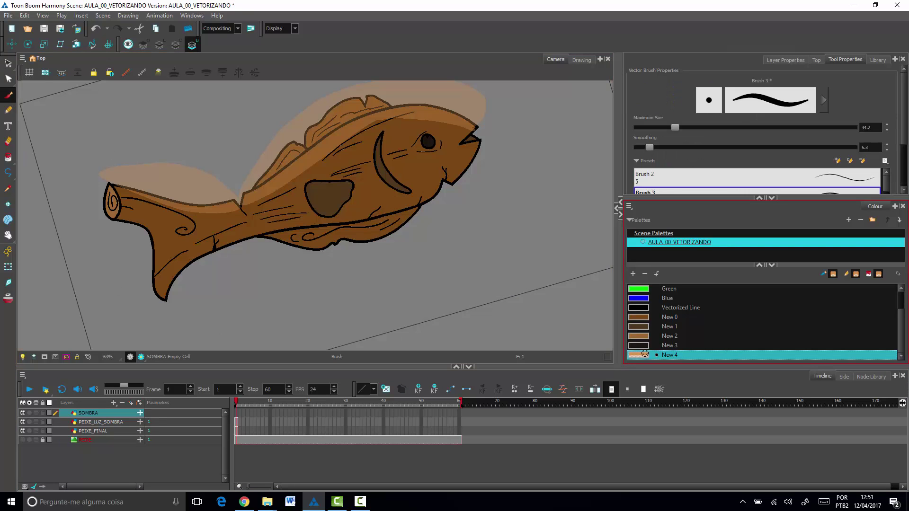
pyautogui.click(633, 273)
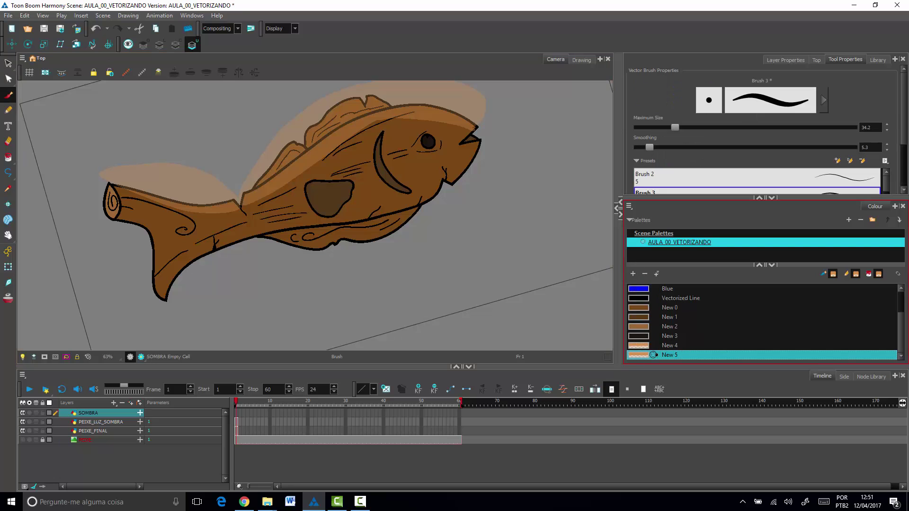
pyautogui.doubleClick(645, 354)
pyautogui.click(655, 127)
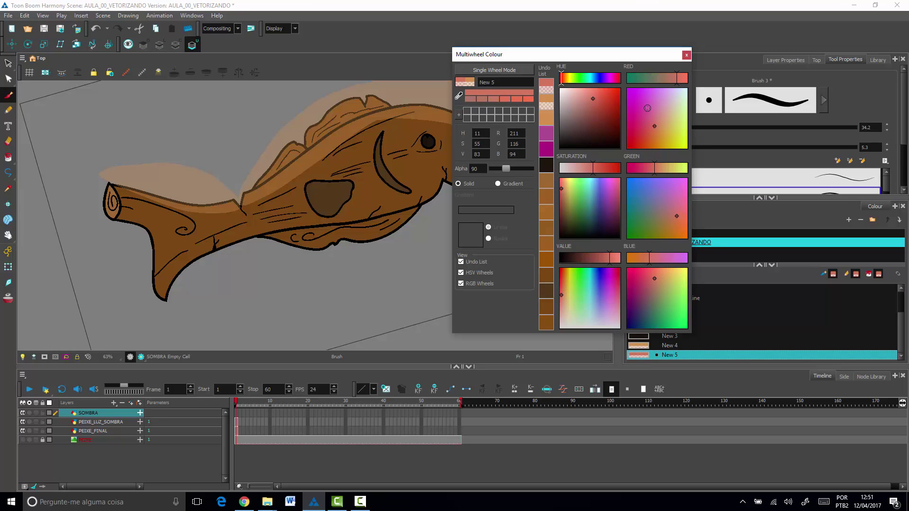
pyautogui.moveTo(640, 105); pyautogui.dragTo(628, 91)
pyautogui.click(547, 151)
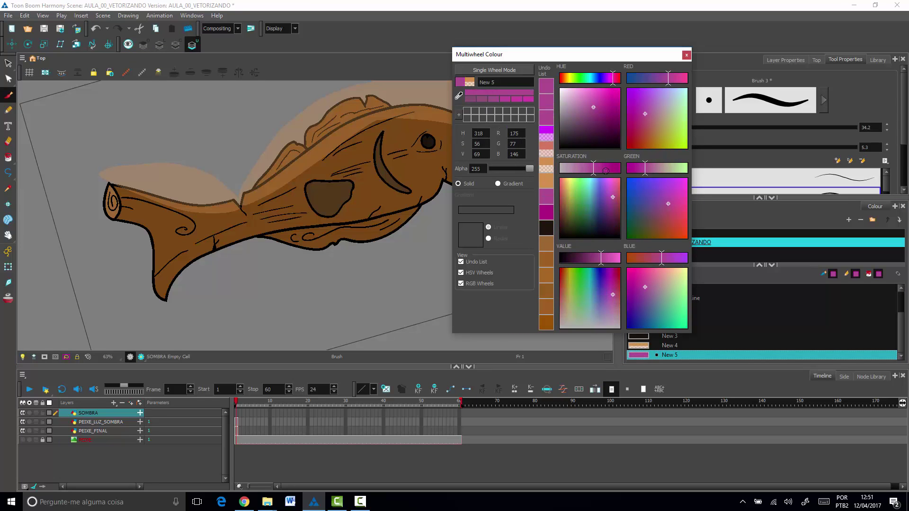
pyautogui.click(686, 55)
pyautogui.moveTo(462, 237); pyautogui.dragTo(441, 250)
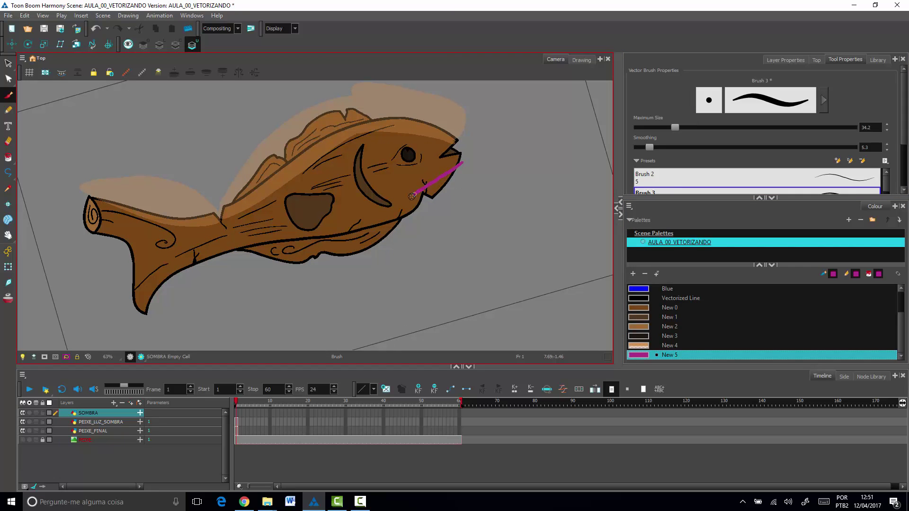
pyautogui.moveTo(373, 216); pyautogui.dragTo(294, 239)
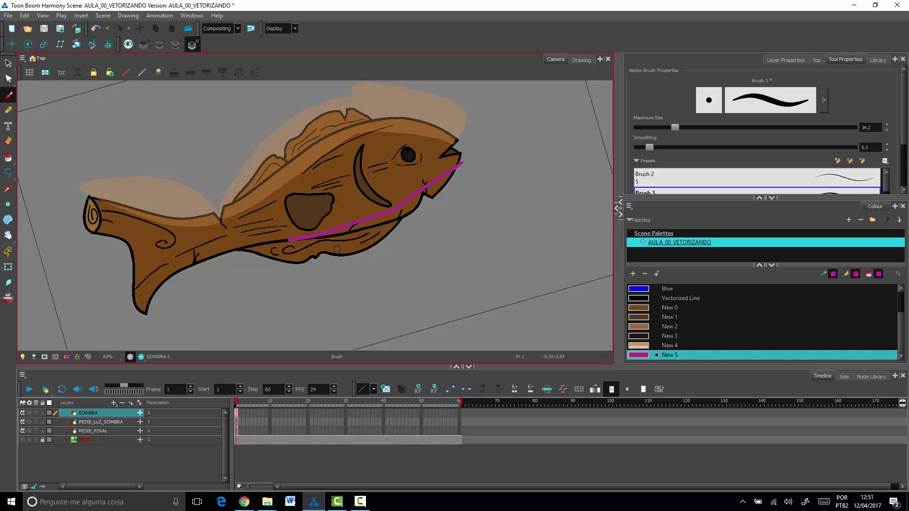
pyautogui.hotkey('ctrl', 'z')
pyautogui.moveTo(471, 153); pyautogui.dragTo(398, 203)
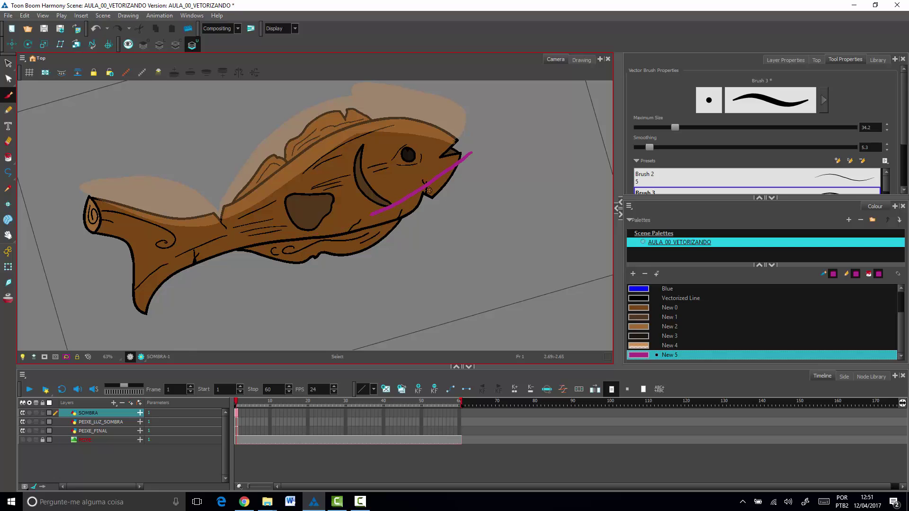
pyautogui.hotkey('ctrl', 'z')
# Step: Brush a closed magenta shadow outline along the fish's jaw and belly and around the area below on SOMBRA, and fill it with New 5
pyautogui.moveTo(476, 153)
pyautogui.mouseDown()
pyautogui.moveTo(377, 212)
pyautogui.moveTo(245, 240)
pyautogui.moveTo(197, 262)
pyautogui.moveTo(170, 309)
pyautogui.moveTo(199, 341)
pyautogui.moveTo(318, 335)
pyautogui.moveTo(471, 240)
pyautogui.moveTo(487, 134)
pyautogui.moveTo(467, 164)
pyautogui.mouseUp()
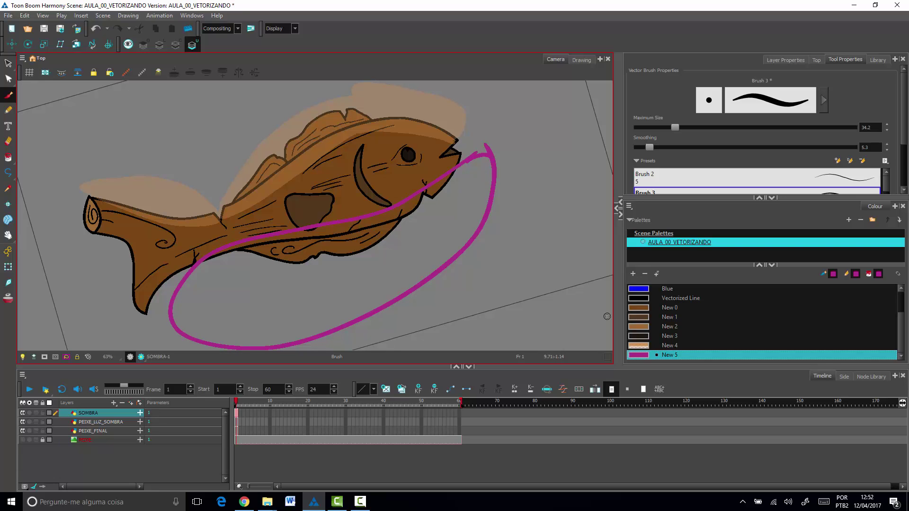
pyautogui.click(8, 157)
pyautogui.click(419, 244)
# Step: Change New 5 to a dark brown, RGB 82, 48, 17, and set its alpha to 90
pyautogui.click(647, 359)
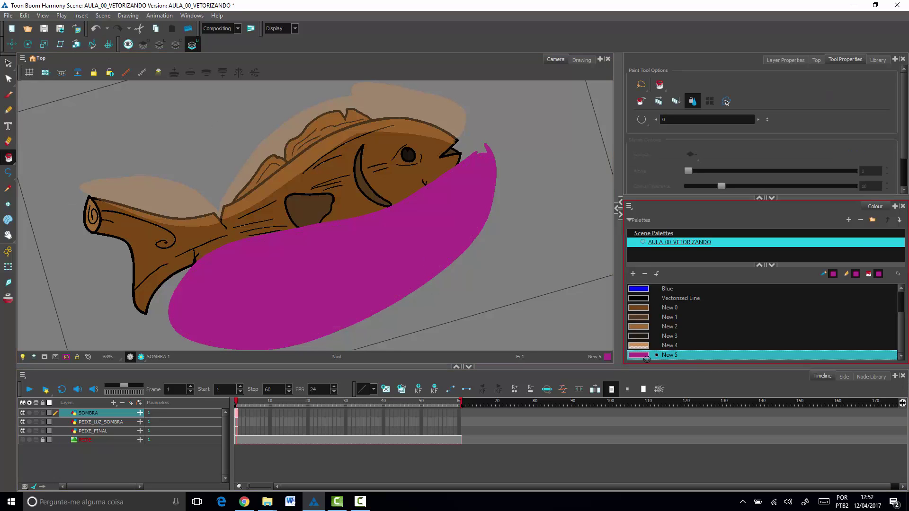
pyautogui.doubleClick(647, 359)
pyautogui.click(548, 280)
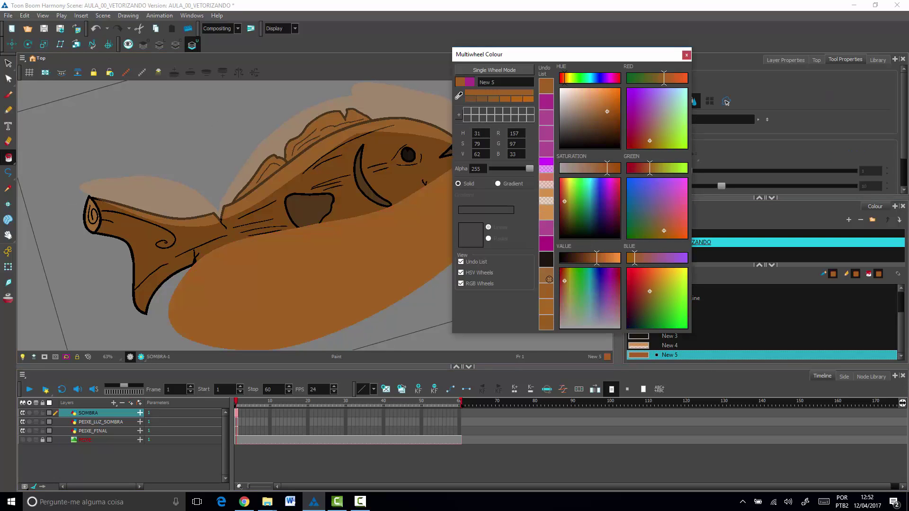
pyautogui.moveTo(581, 266); pyautogui.dragTo(578, 260)
pyautogui.moveTo(529, 169); pyautogui.dragTo(508, 169)
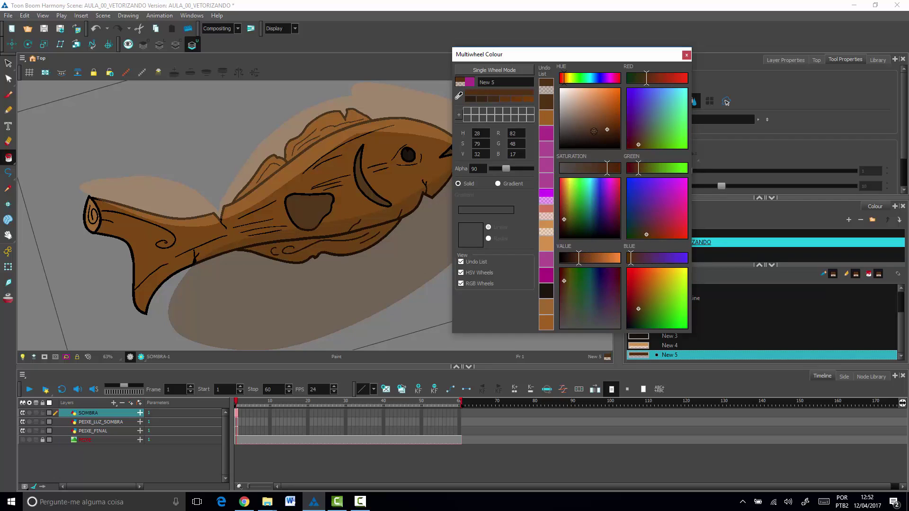
pyautogui.click(686, 55)
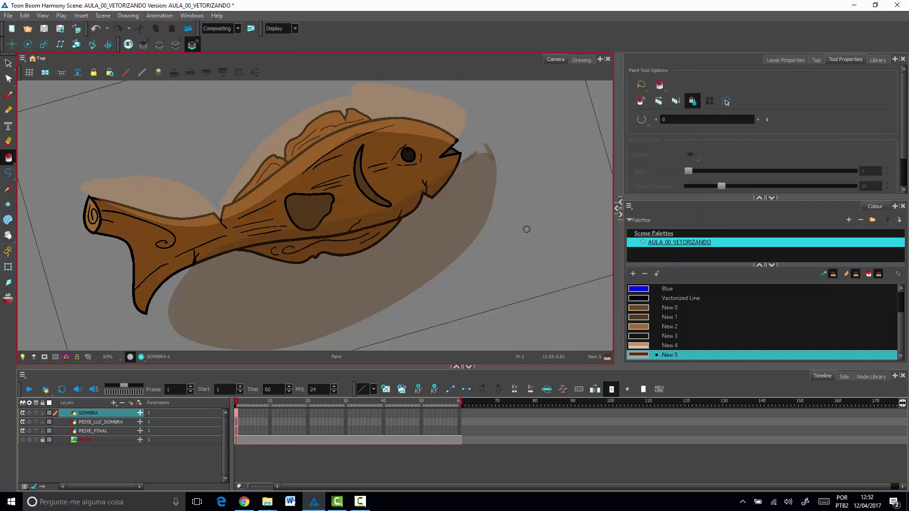
pyautogui.hotkey('shift', 'x')
pyautogui.moveTo(502, 240); pyautogui.dragTo(486, 244)
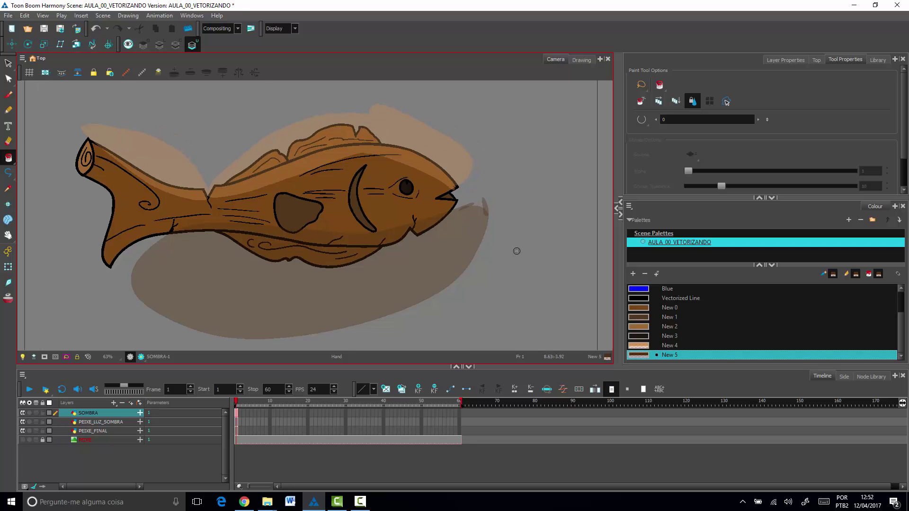
# Step: Reveal the Node View beside the Camera view and widen it to show the whole node network
pyautogui.click(616, 209)
pyautogui.moveTo(621, 224); pyautogui.dragTo(703, 230)
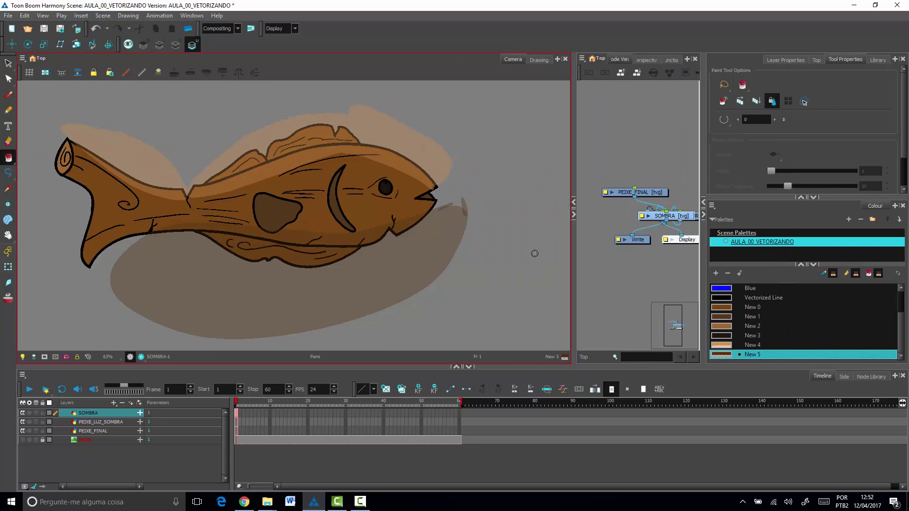
pyautogui.moveTo(574, 249); pyautogui.dragTo(450, 250)
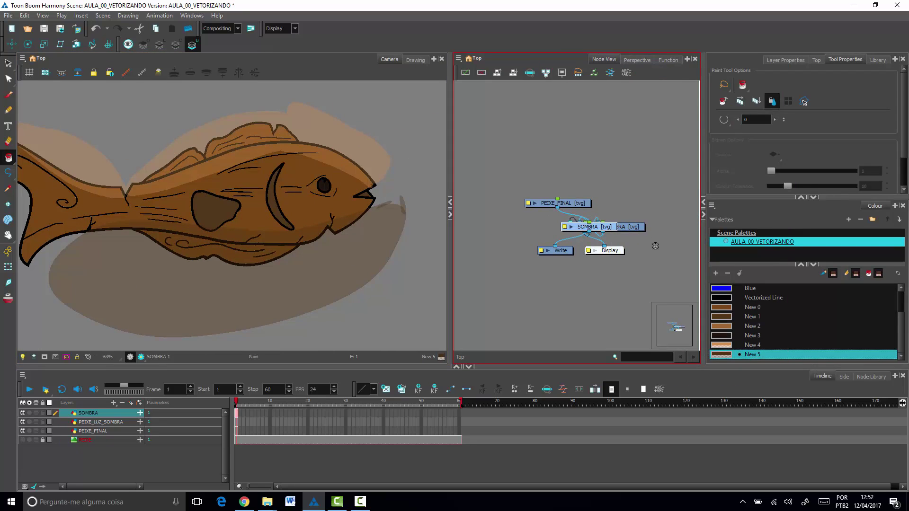
pyautogui.moveTo(655, 246); pyautogui.dragTo(639, 231)
# Step: Spread out the nodes, placing SOMBRA, PEIXE_LUZ_SOMBRA and PEIXE_FINAL apart above the PEIXE node, and Write and Display apart below it
pyautogui.moveTo(590, 213); pyautogui.dragTo(520, 151)
pyautogui.moveTo(550, 192); pyautogui.dragTo(489, 182)
pyautogui.moveTo(506, 150); pyautogui.dragTo(584, 141)
pyautogui.moveTo(616, 209); pyautogui.dragTo(644, 111)
pyautogui.moveTo(603, 141); pyautogui.dragTo(665, 142)
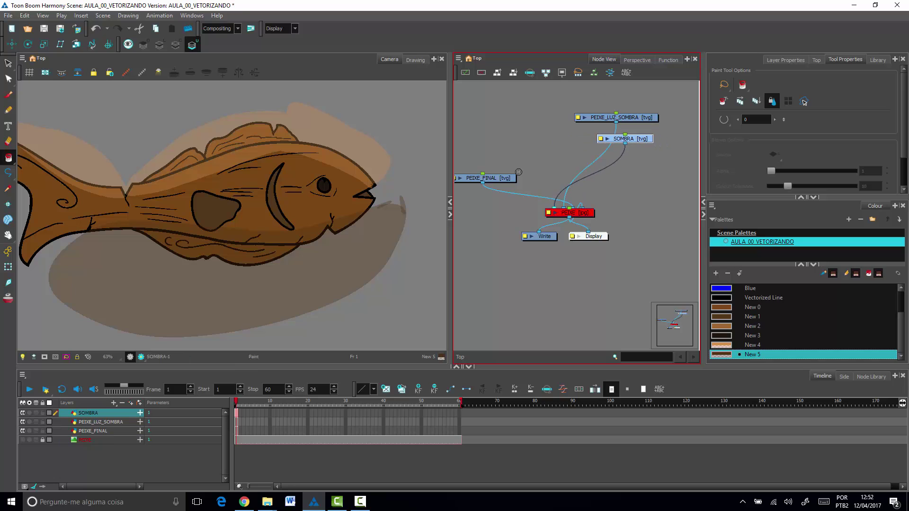
pyautogui.moveTo(498, 179); pyautogui.dragTo(669, 159)
pyautogui.moveTo(522, 143); pyautogui.dragTo(522, 145)
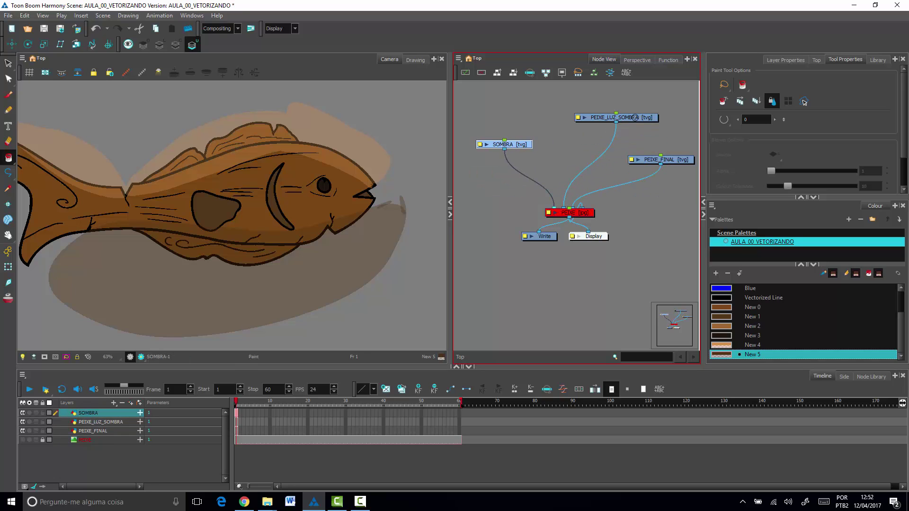
pyautogui.moveTo(635, 118); pyautogui.dragTo(623, 133)
pyautogui.moveTo(675, 160); pyautogui.dragTo(672, 161)
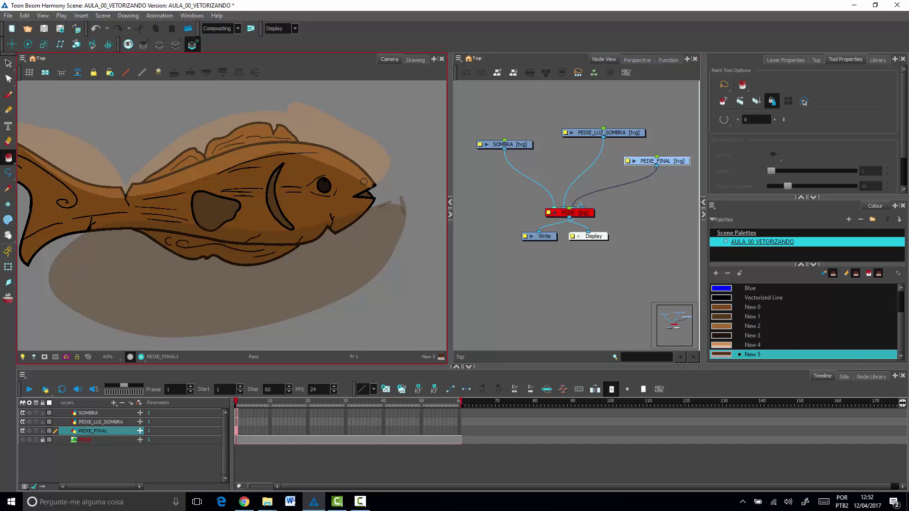
pyautogui.moveTo(237, 201); pyautogui.dragTo(264, 195)
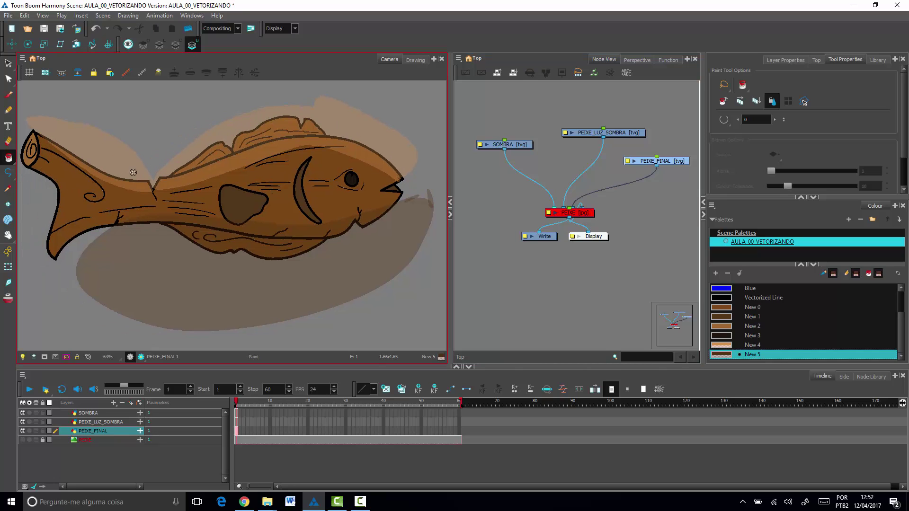
pyautogui.moveTo(594, 236); pyautogui.dragTo(617, 247)
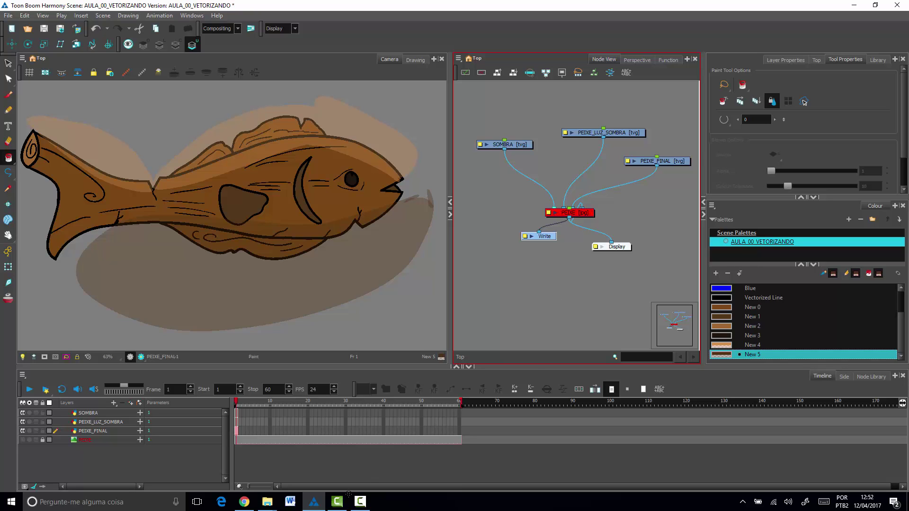
# Step: Show the Node Library in place of the Timeline, enlarge its area, and list the favorite nodes
pyautogui.click(865, 377)
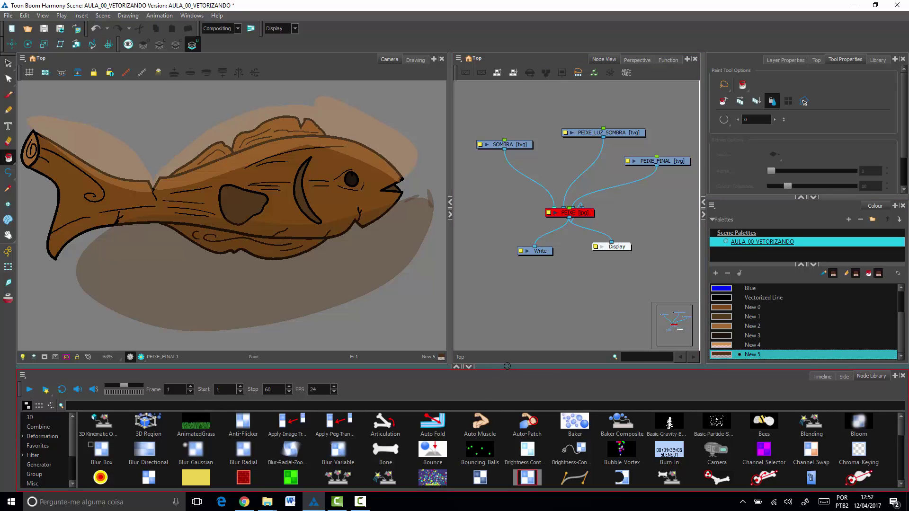
pyautogui.moveTo(507, 366); pyautogui.dragTo(507, 310)
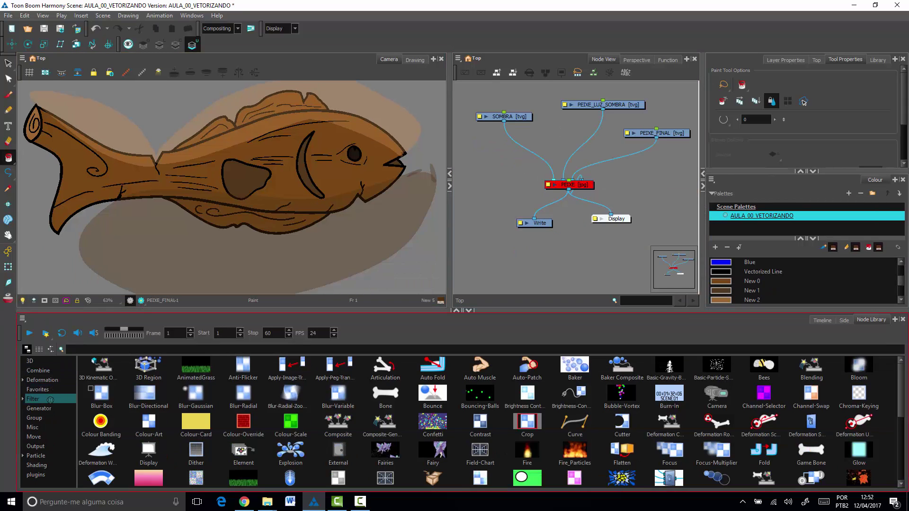
pyautogui.click(46, 389)
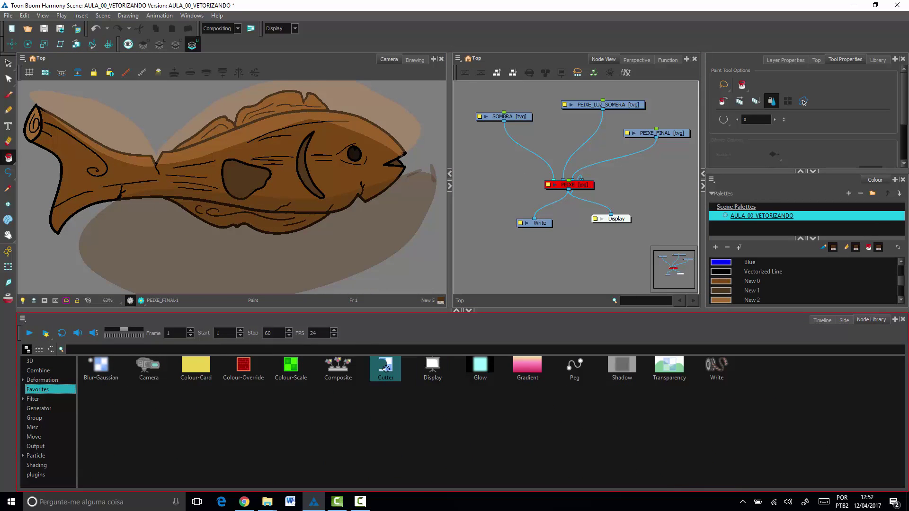
# Step: Search the whole Node Library for "cutt", and clear the search text
pyautogui.click(42, 380)
pyautogui.write('c')
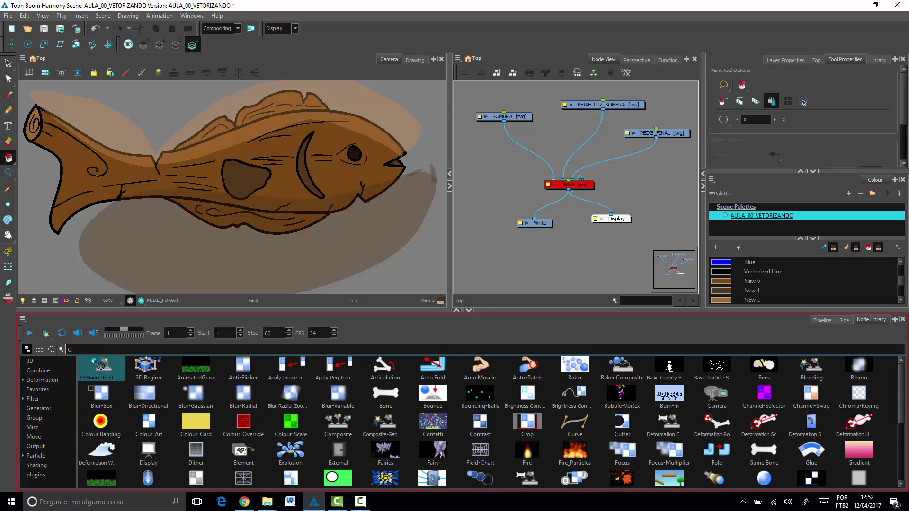
pyautogui.write('utt')
pyautogui.hotkey('ctrl', 'a')
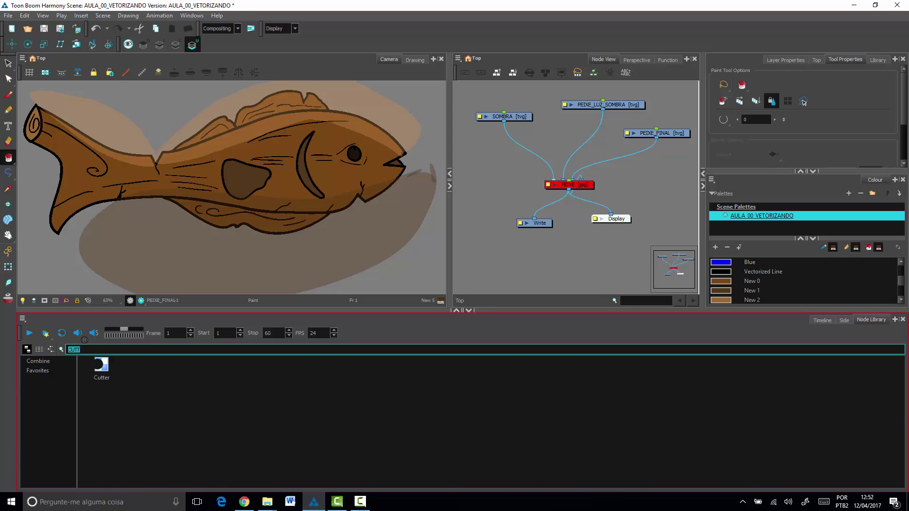
pyautogui.press('BackSpace')
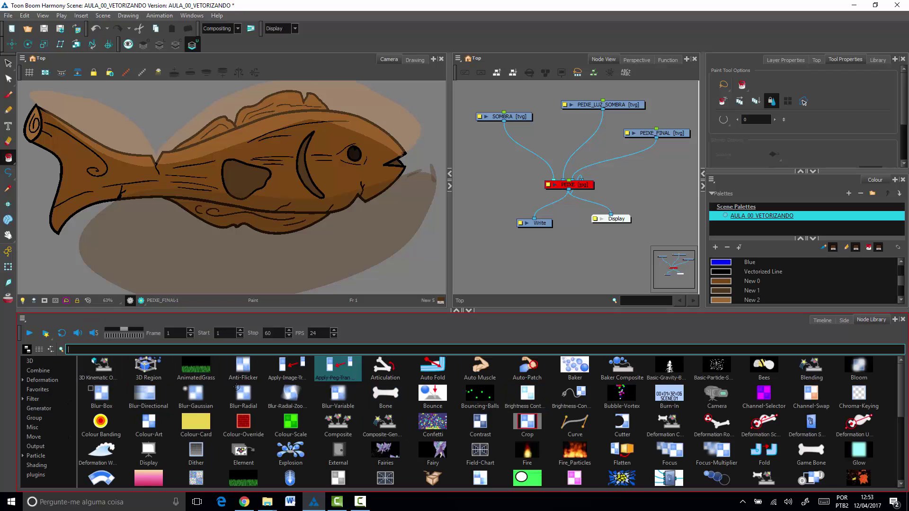
# Step: Add a Cutter node from the Favorites category to the network, between SOMBRA and PEIXE_LUZ_SOMBRA
pyautogui.click(38, 389)
pyautogui.moveTo(384, 367); pyautogui.dragTo(542, 173)
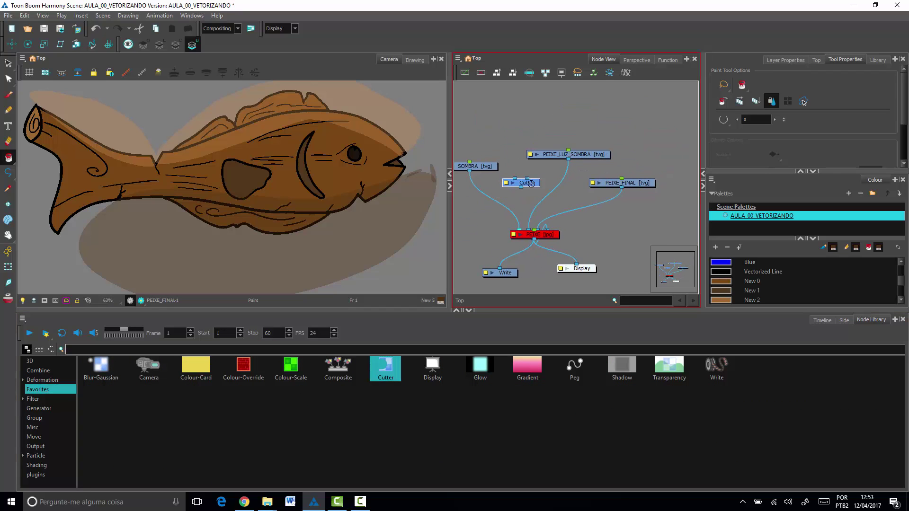
pyautogui.scroll(5, 592, 198)
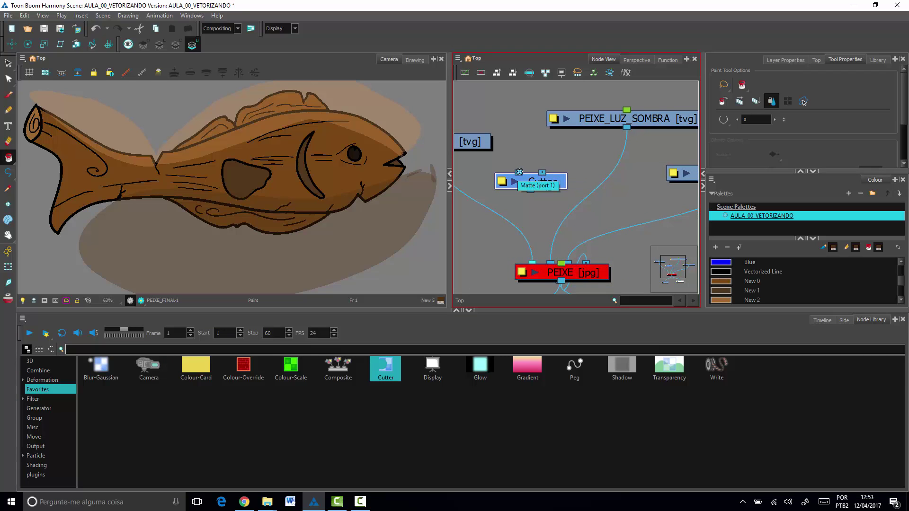
pyautogui.moveTo(603, 168); pyautogui.dragTo(643, 183)
pyautogui.moveTo(509, 158); pyautogui.dragTo(512, 150)
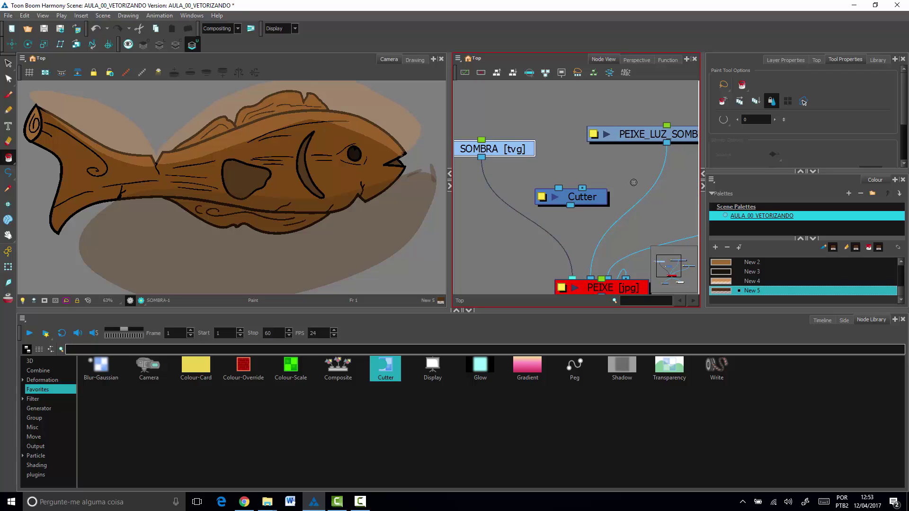
pyautogui.click(586, 209)
pyautogui.scroll(-2, 615, 187)
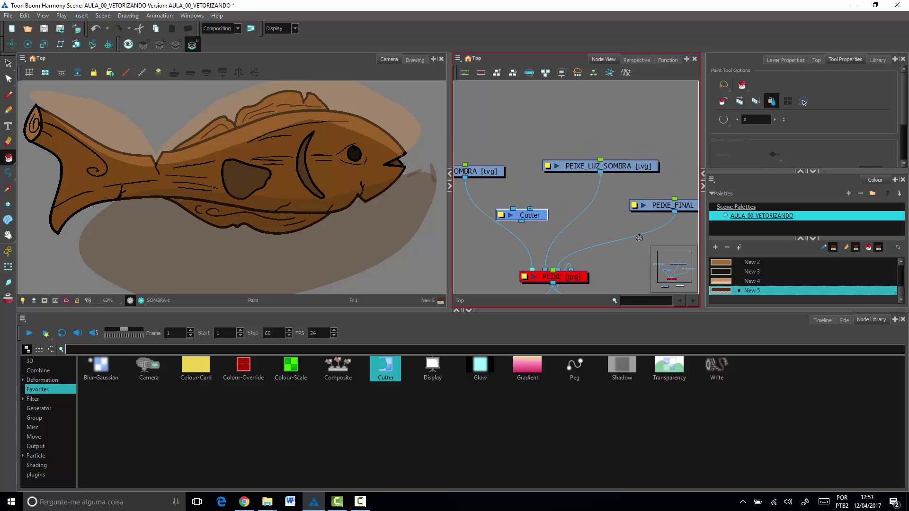
# Step: Rearrange the nodes so that PEIXE_FINAL sits highest, PEIXE_LUZ_SOMBRA lies below it above the Cutter, and SOMBRA stays beside them
pyautogui.moveTo(667, 206); pyautogui.dragTo(556, 113)
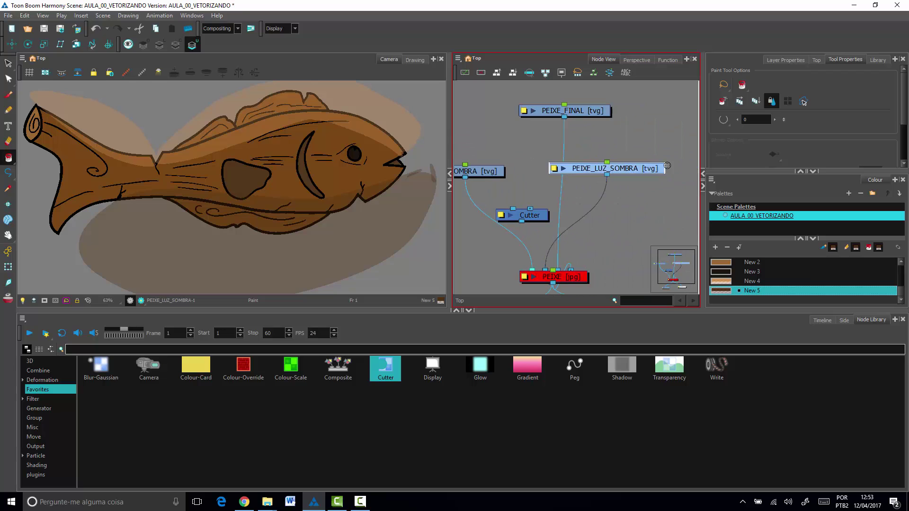
pyautogui.moveTo(615, 166); pyautogui.dragTo(654, 165)
pyautogui.moveTo(525, 215); pyautogui.dragTo(519, 200)
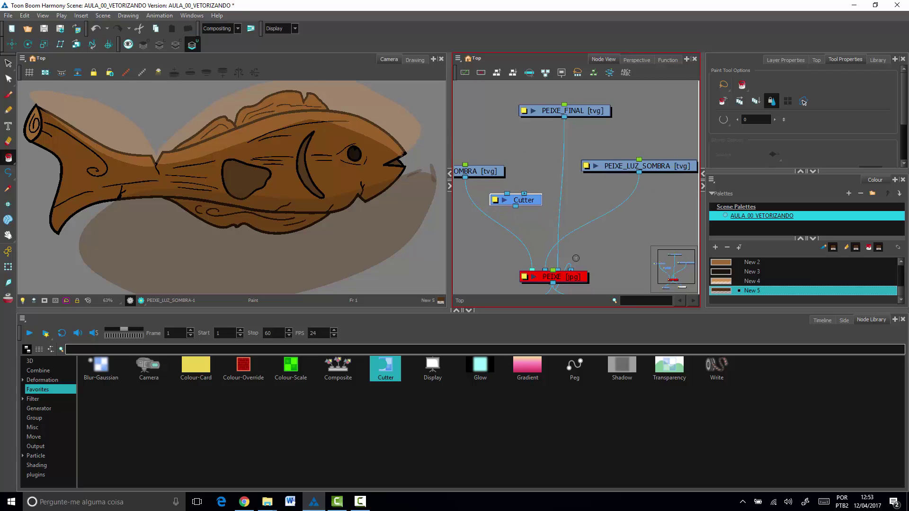
pyautogui.moveTo(595, 110); pyautogui.dragTo(623, 107)
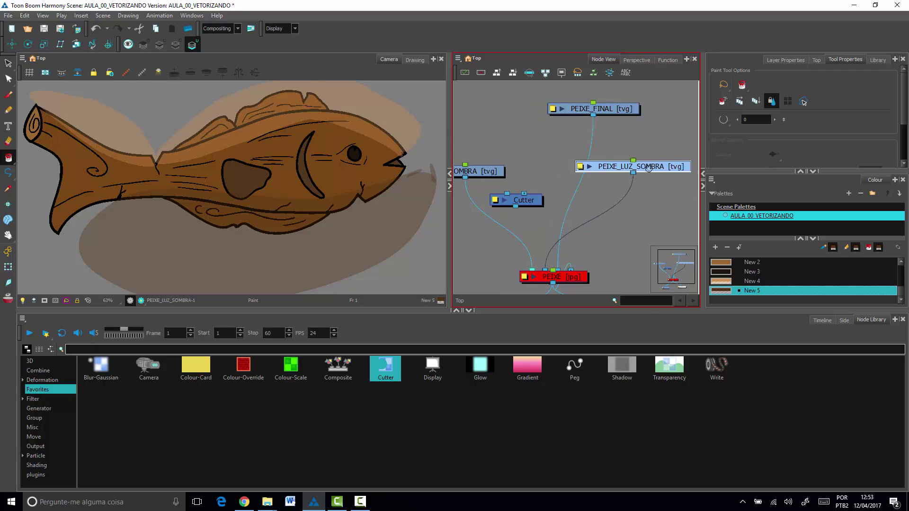
pyautogui.moveTo(643, 166); pyautogui.dragTo(553, 150)
pyautogui.moveTo(482, 169)
pyautogui.mouseDown()
pyautogui.moveTo(482, 158)
pyautogui.moveTo(482, 167)
pyautogui.mouseUp()
pyautogui.moveTo(574, 149); pyautogui.dragTo(550, 141)
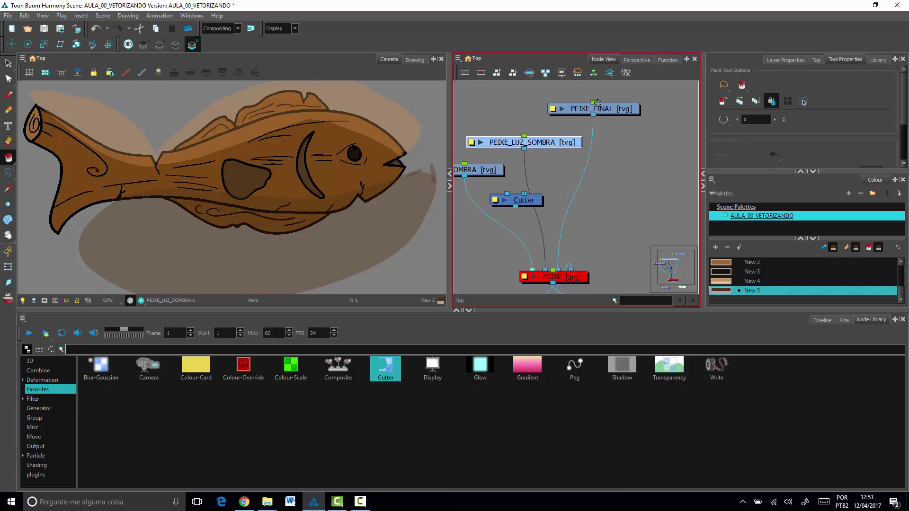
# Step: Move the PEIXE node off the Composite node beneath it, and nudge PEIXE_FINAL and PEIXE_LUZ_SOMBRA farther from the Cutter
pyautogui.moveTo(545, 276); pyautogui.dragTo(640, 236)
pyautogui.moveTo(609, 103); pyautogui.dragTo(624, 99)
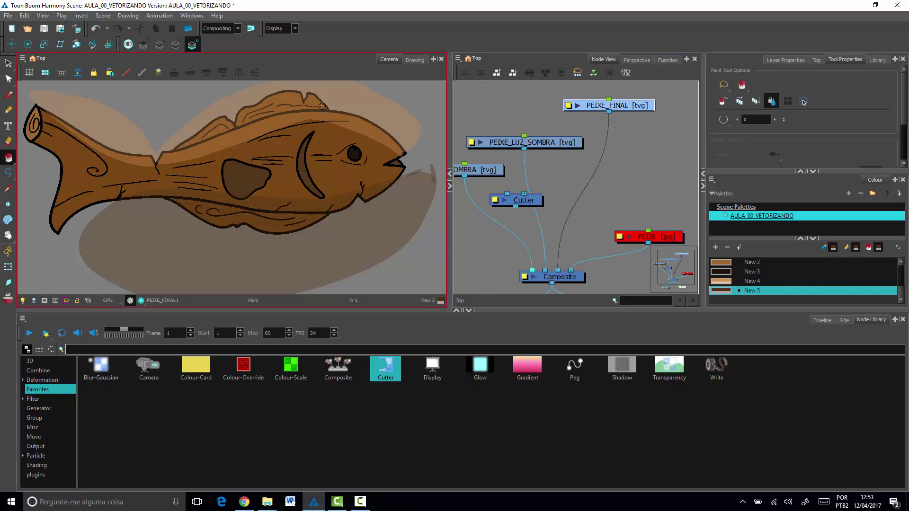
pyautogui.moveTo(538, 142); pyautogui.dragTo(535, 133)
# Step: Connect PEIXE_FINAL to the Cutter's matte port, and route SOMBRA through the Cutter's image port into the Composite
pyautogui.moveTo(609, 112); pyautogui.dragTo(521, 213)
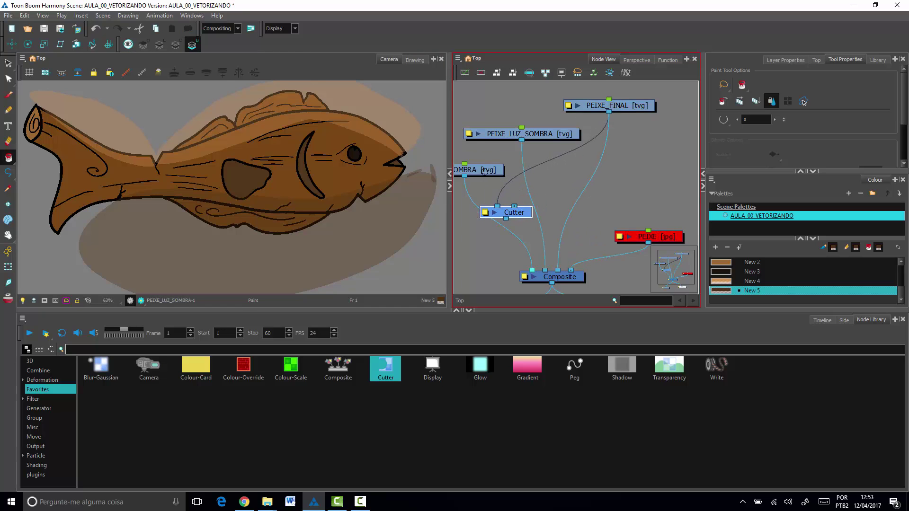
pyautogui.moveTo(484, 172); pyautogui.dragTo(530, 276)
pyautogui.click(464, 251)
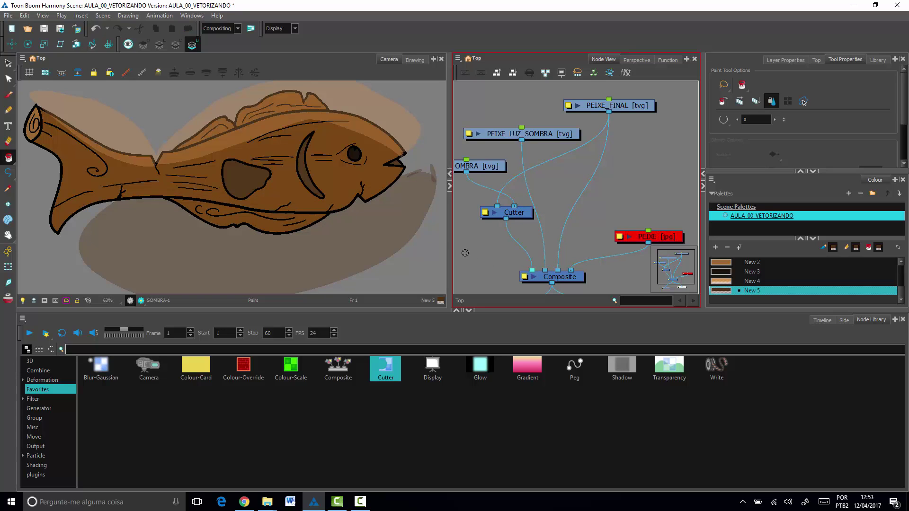
# Step: Turn on the Inverted option of the Cutter node so the shadow is kept only inside the fish
pyautogui.press('2')
pyautogui.moveTo(321, 251); pyautogui.dragTo(280, 225)
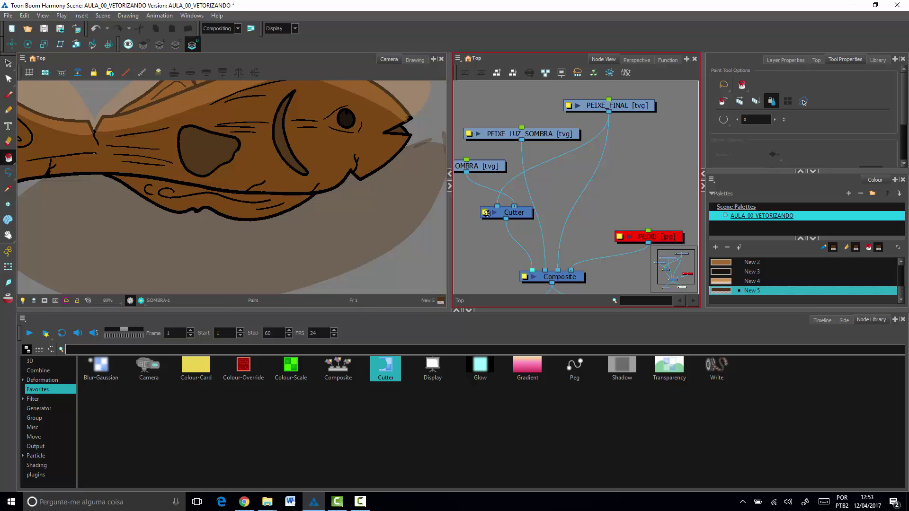
pyautogui.click(486, 213)
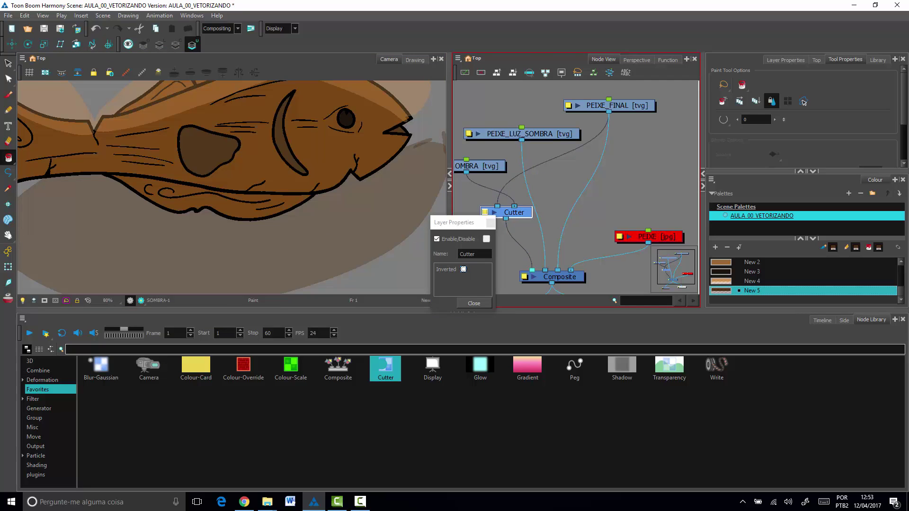
pyautogui.click(463, 269)
pyautogui.click(474, 303)
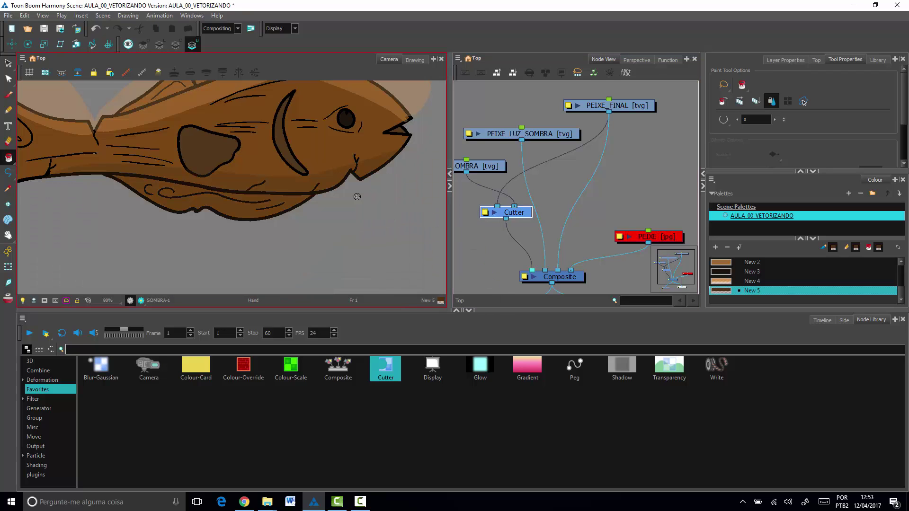
pyautogui.moveTo(357, 197); pyautogui.dragTo(372, 232)
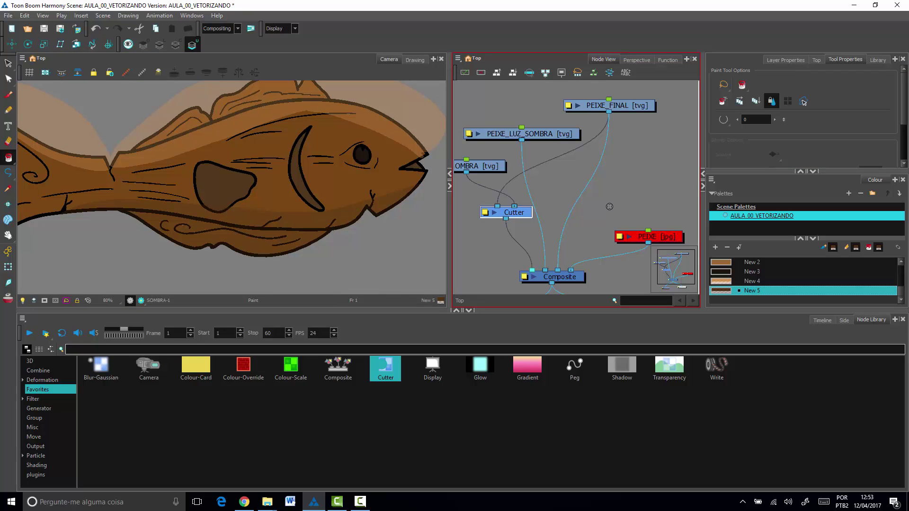
# Step: Paste a copy of the inverted Cutter below PEIXE_FINAL, and connect PEIXE_FINAL to its matte port
pyautogui.hotkey('ctrl', 'v')
pyautogui.moveTo(654, 214); pyautogui.dragTo(622, 188)
pyautogui.moveTo(610, 112); pyautogui.dragTo(636, 196)
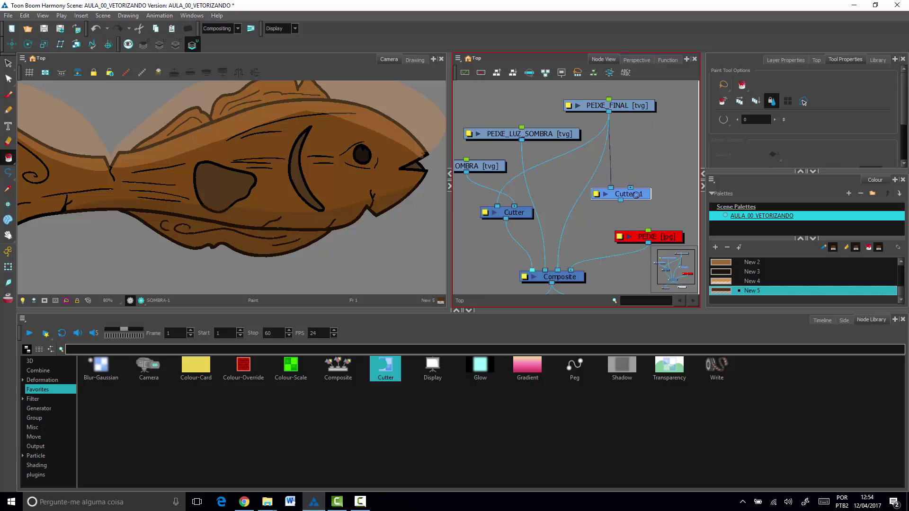
# Step: Replace the direct link from PEIXE_LUZ_SOMBRA to the Composite with one that passes through the second Cutter
pyautogui.click(556, 133)
pyautogui.moveTo(523, 139); pyautogui.dragTo(546, 270)
pyautogui.click(541, 221)
pyautogui.press('Delete')
pyautogui.scroll(-3, 361, 230)
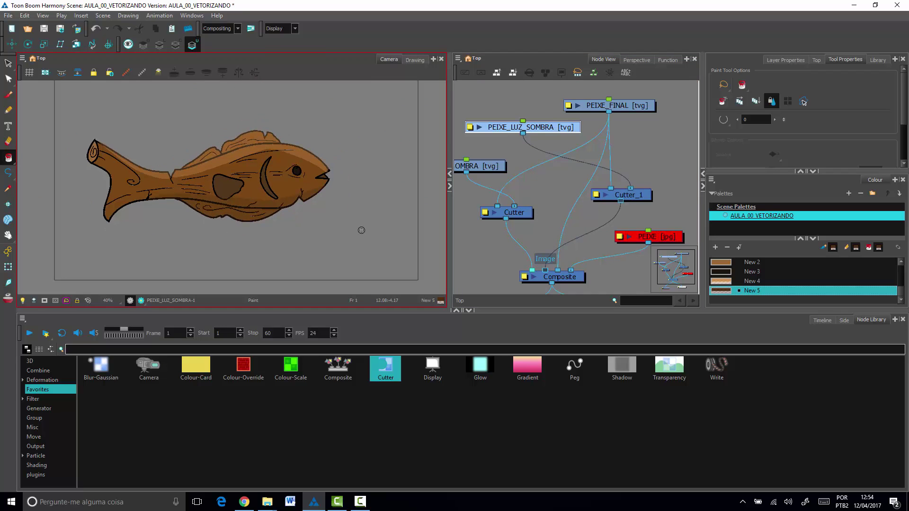
# Step: Widen the Camera view at the expense of the Node View, and frame the fish closely in it
pyautogui.moveTo(449, 219); pyautogui.dragTo(572, 208)
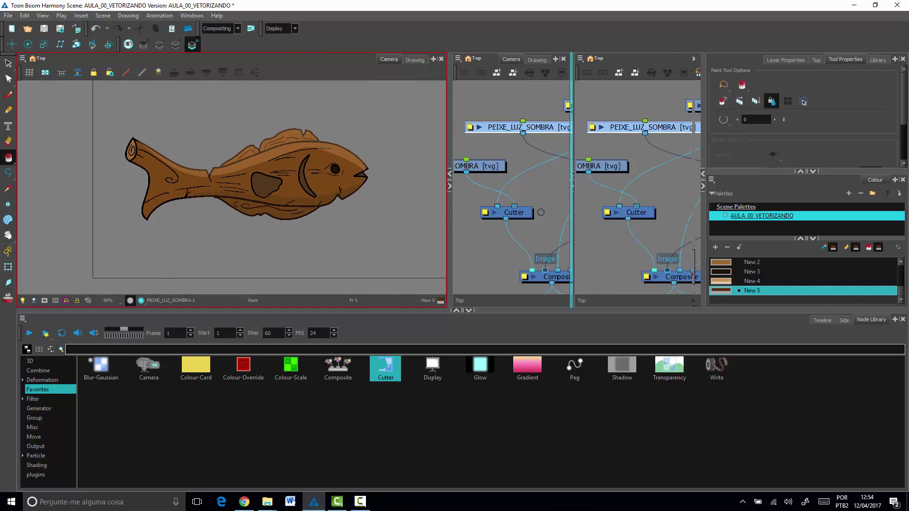
pyautogui.scroll(2, 464, 191)
pyautogui.scroll(1, 432, 201)
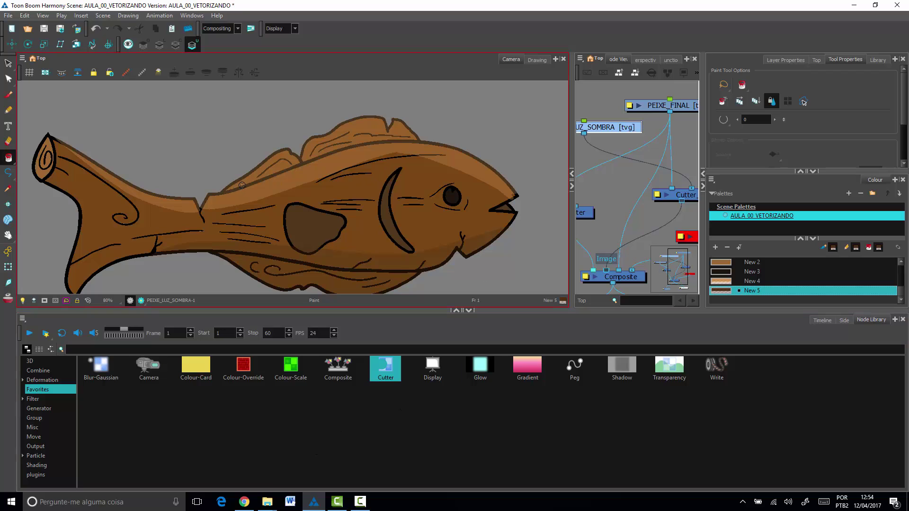
# Step: Try filling the light area along the fish's back with New 5, and undo the fill
pyautogui.click(406, 132)
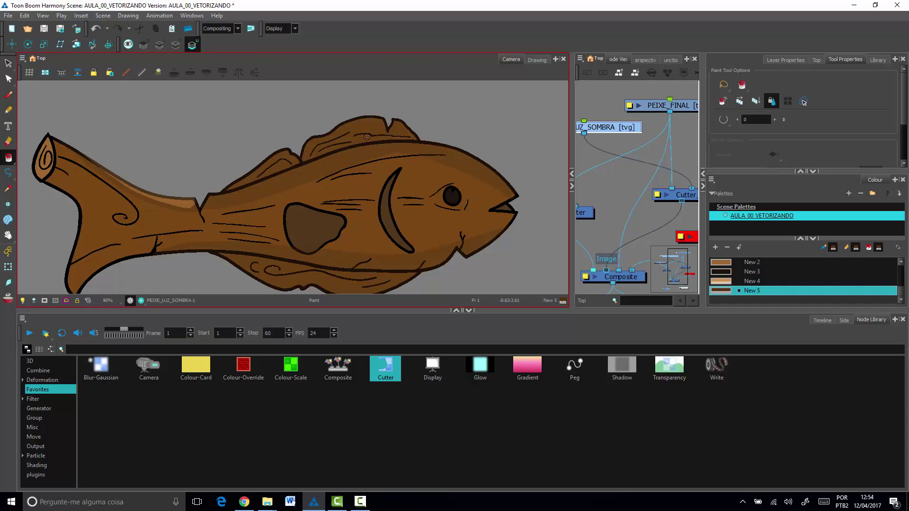
pyautogui.hotkey('ctrl', 'z')
pyautogui.moveTo(483, 233); pyautogui.dragTo(474, 211)
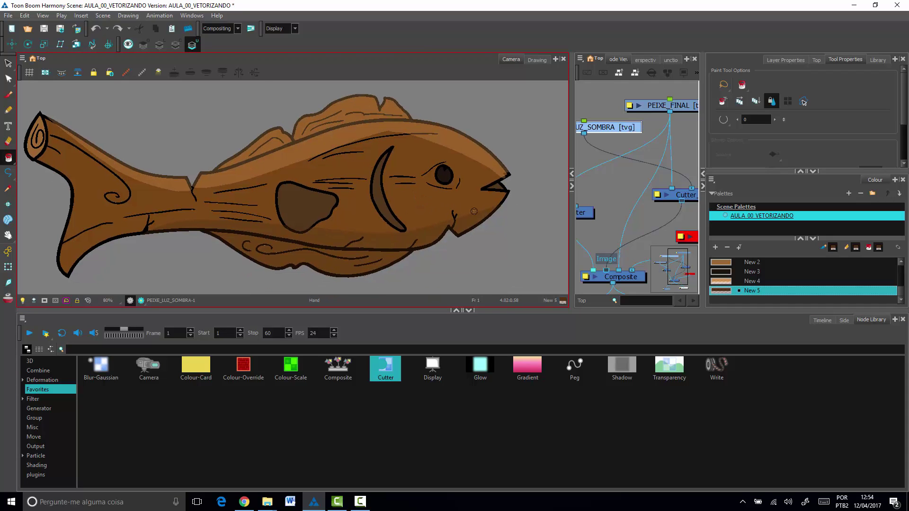
pyautogui.scroll(-4, 392, 178)
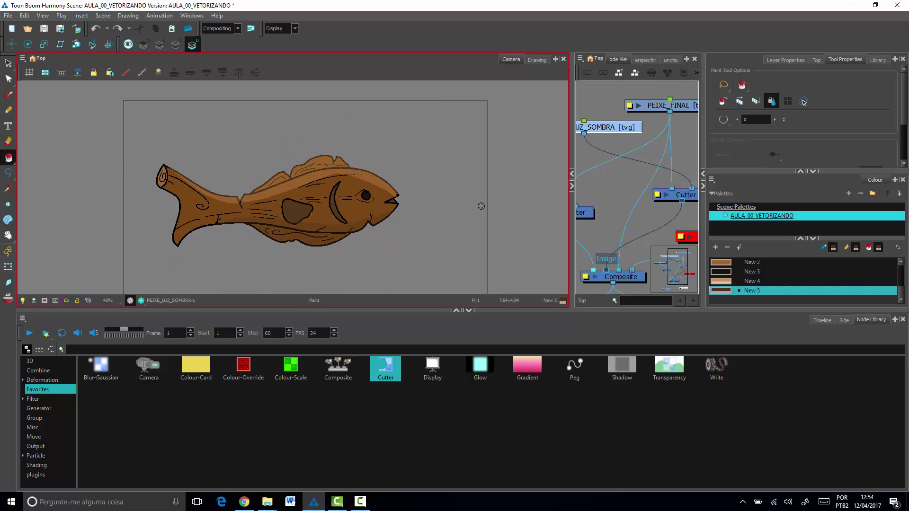
pyautogui.moveTo(387, 219); pyautogui.dragTo(392, 209)
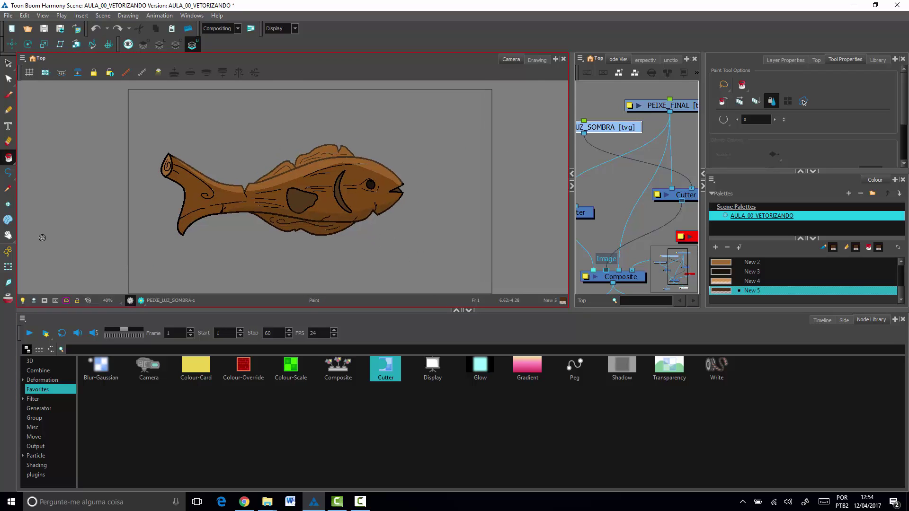
# Step: Activate the Transform tool, bring the Timeline back, and select the SOMBRA layer
pyautogui.click(8, 267)
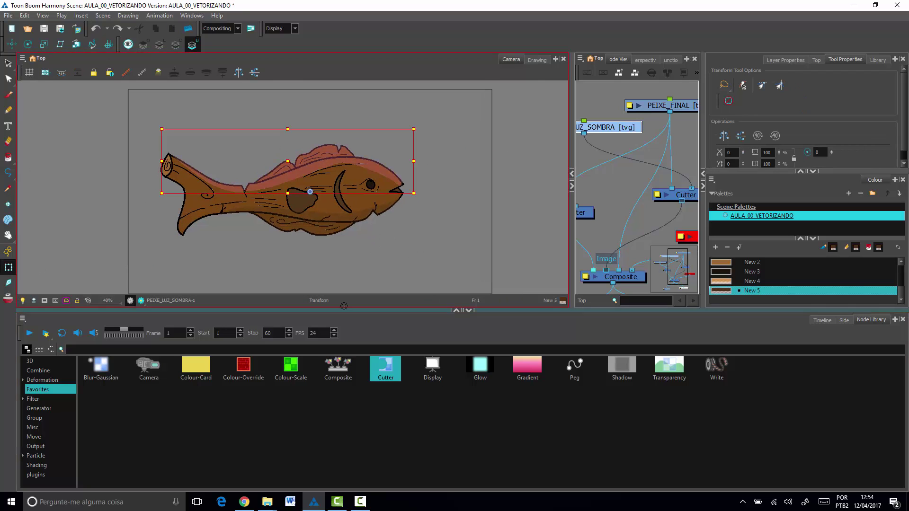
pyautogui.click(823, 320)
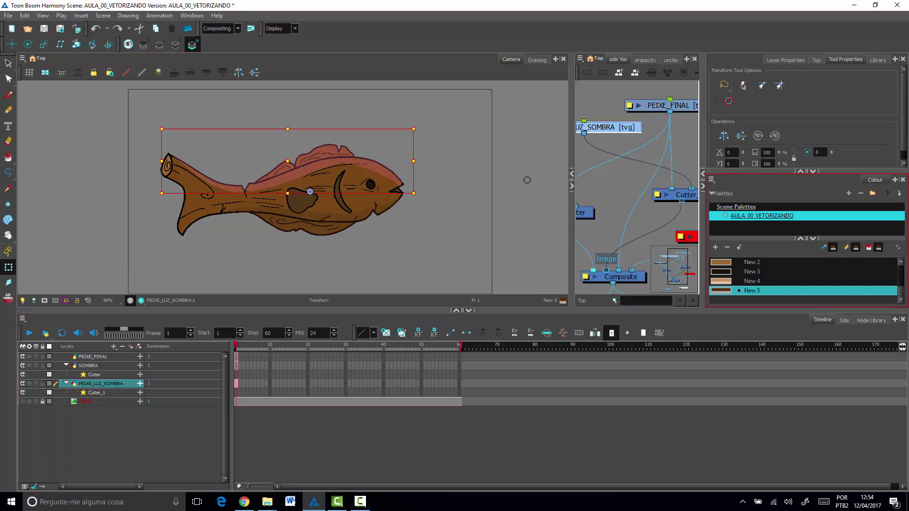
pyautogui.click(94, 365)
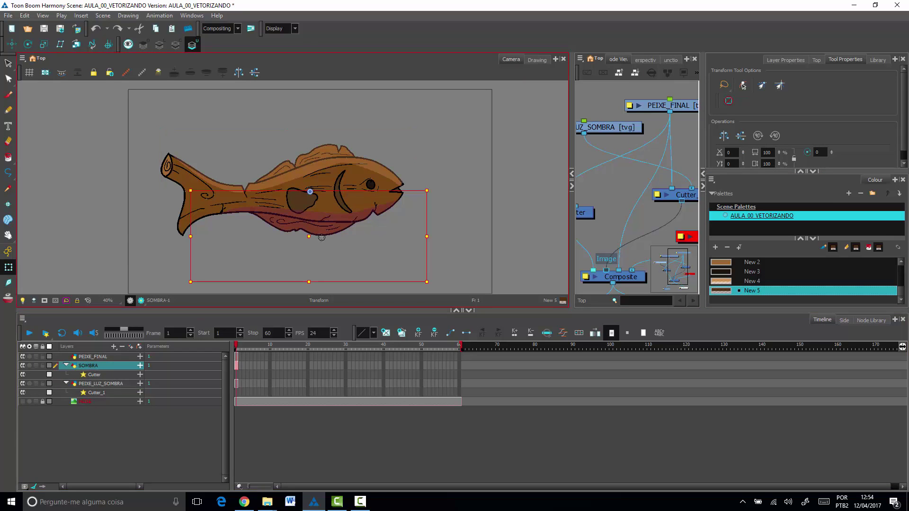
# Step: Test the shadow's cutter by rotating the SOMBRA drawing counterclockwise and shifting it slightly over the fish
pyautogui.moveTo(430, 195); pyautogui.dragTo(430, 167)
pyautogui.moveTo(348, 233); pyautogui.dragTo(352, 236)
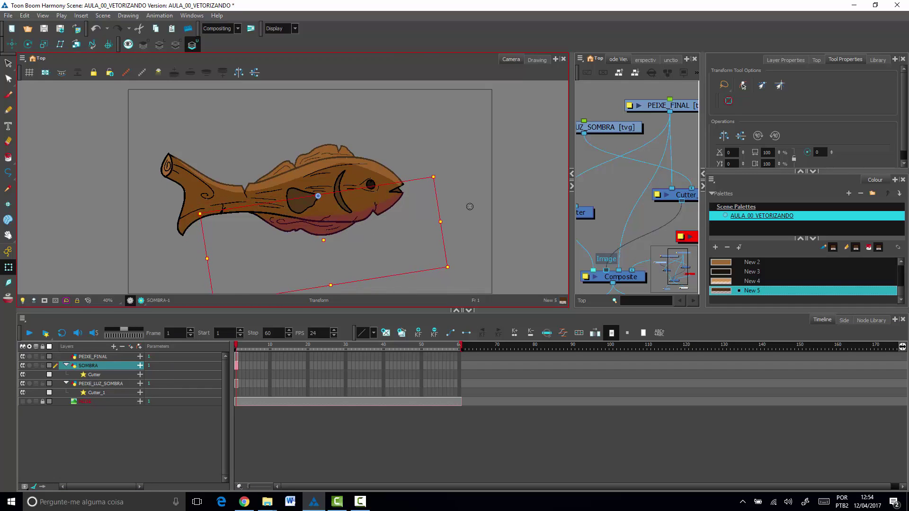
pyautogui.click(469, 206)
# Step: Test the second cutter by selecting the PEIXE_LUZ_SOMBRA drawing on the fish's back and rotating it
pyautogui.click(349, 228)
pyautogui.click(388, 153)
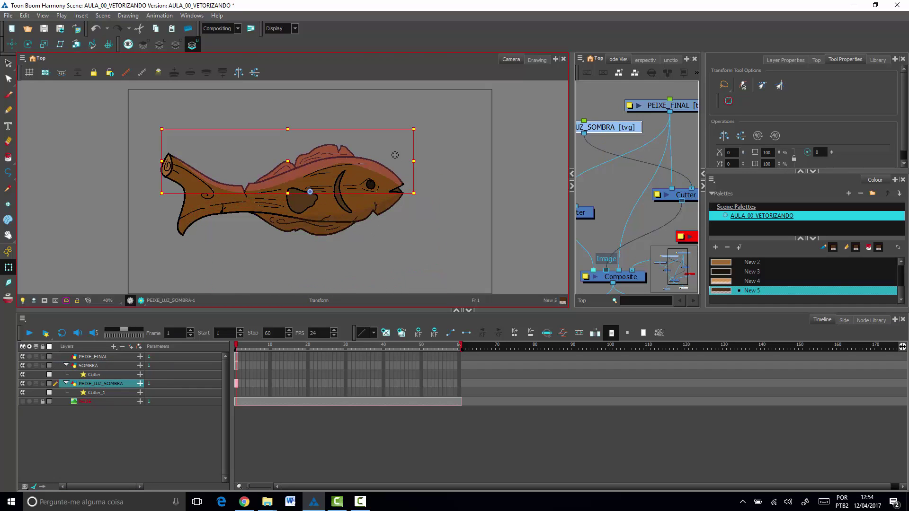
pyautogui.moveTo(423, 128); pyautogui.dragTo(469, 142)
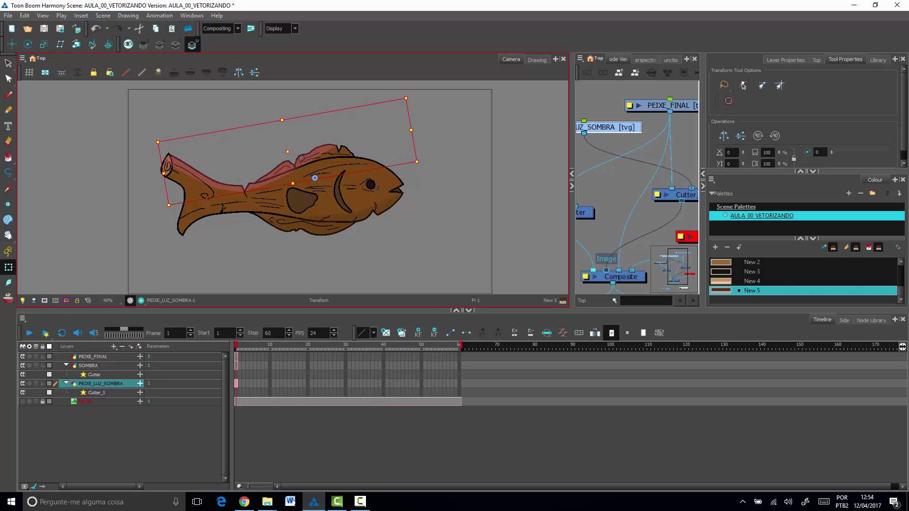
pyautogui.click(475, 143)
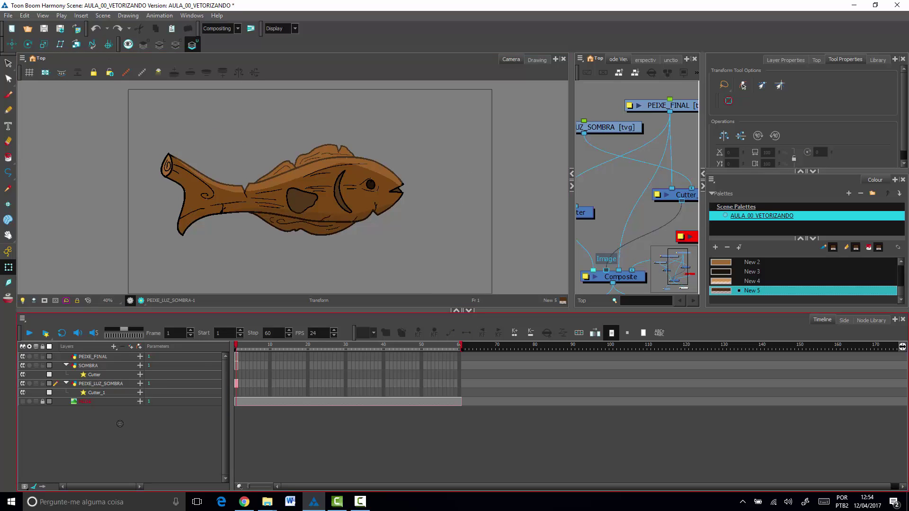
pyautogui.moveTo(350, 243); pyautogui.dragTo(360, 241)
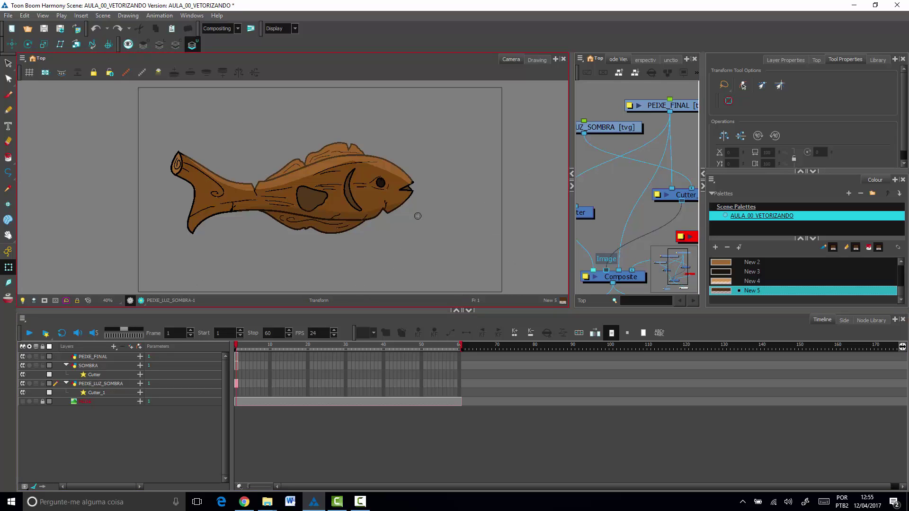
pyautogui.moveTo(304, 263); pyautogui.dragTo(311, 278)
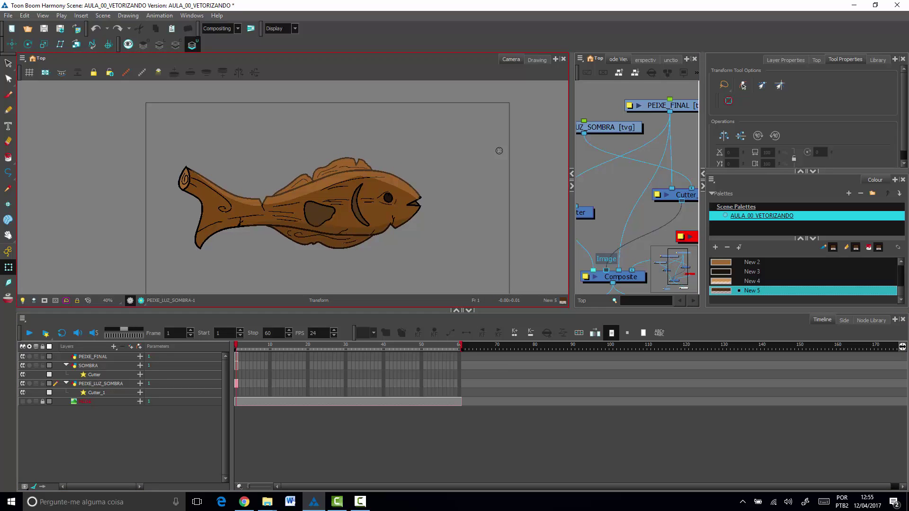